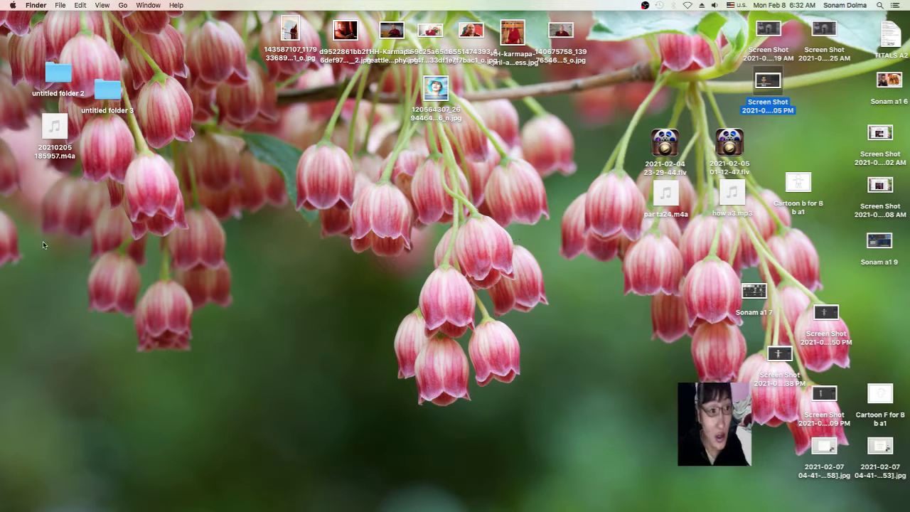
- Switch to Blender and set the Screencast Keys display origin to the viewport's sidebar region, then hide the sidebar
left_click(28, 431)
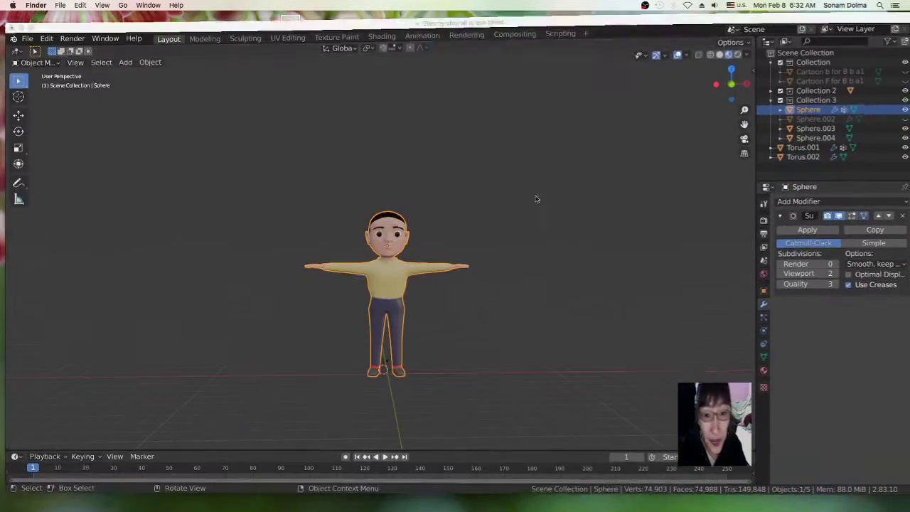
left_click(753, 70)
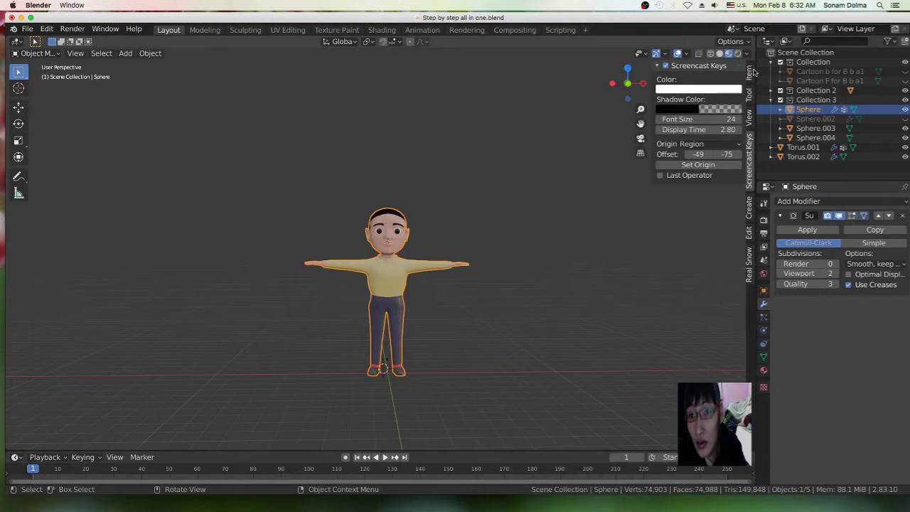
left_click(539, 206)
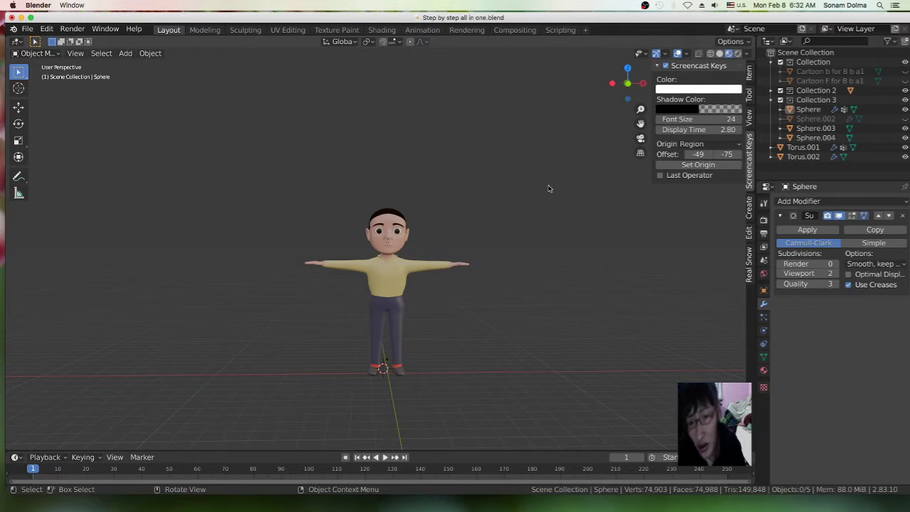
left_click(678, 166)
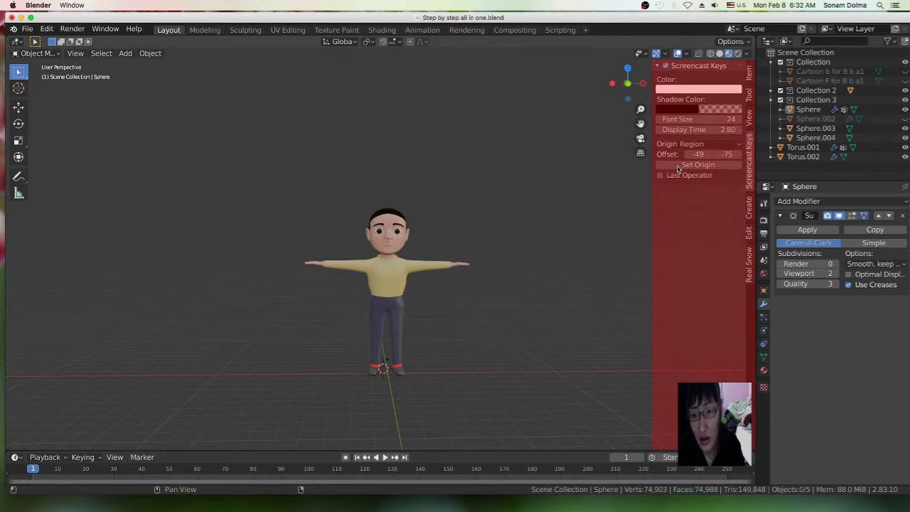
left_click(679, 166)
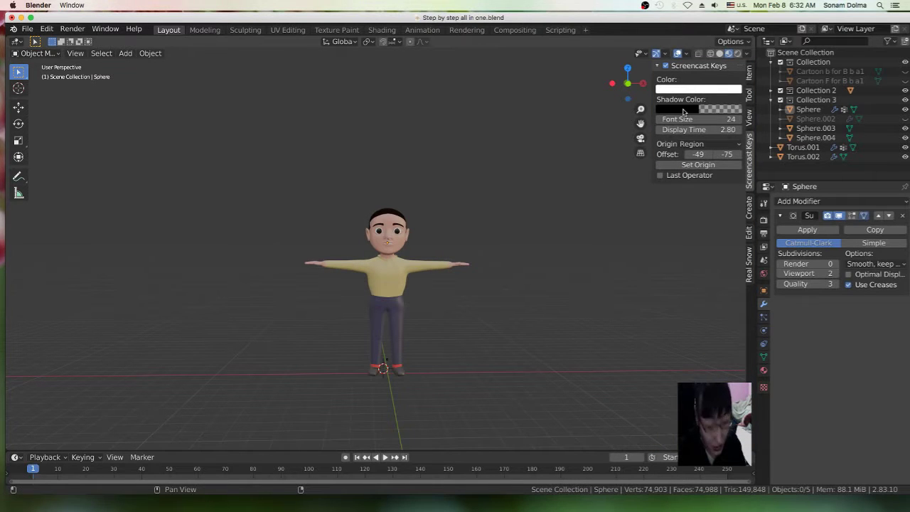
key("n")
- Select the character's body mesh in the 3D view
scroll(560, 186, "up", 3)
scroll(499, 219, "down", 3)
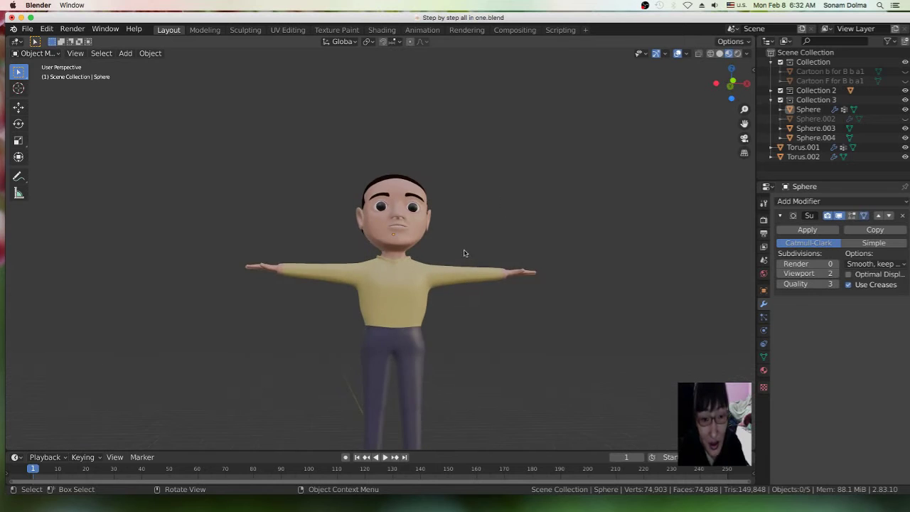
scroll(455, 277, "up", 3)
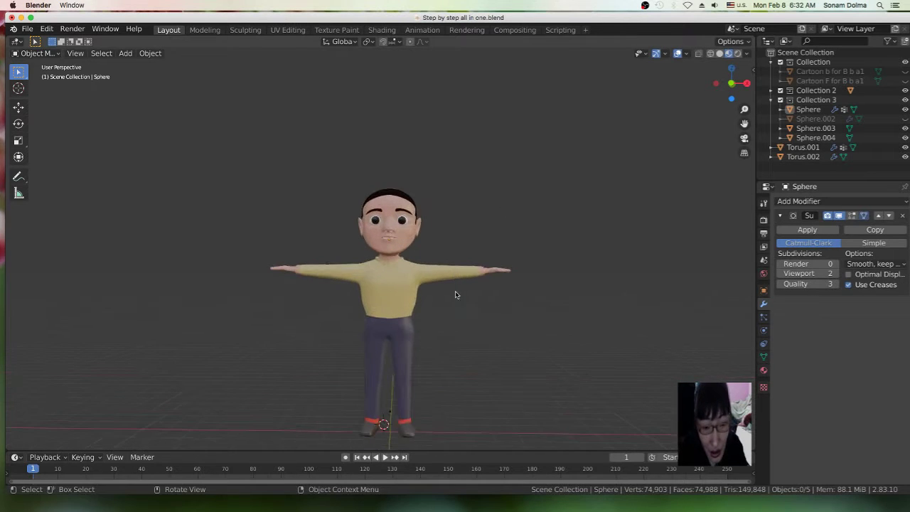
left_click(468, 281)
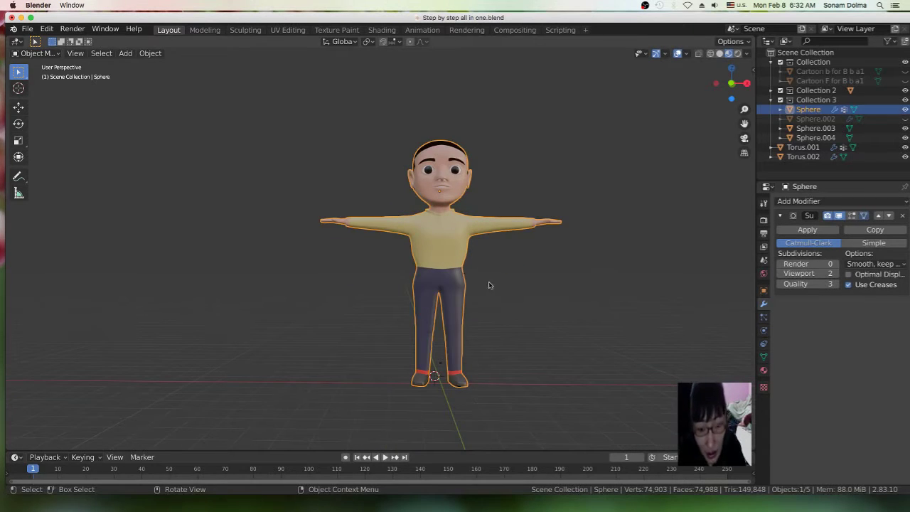
key("shift+a")
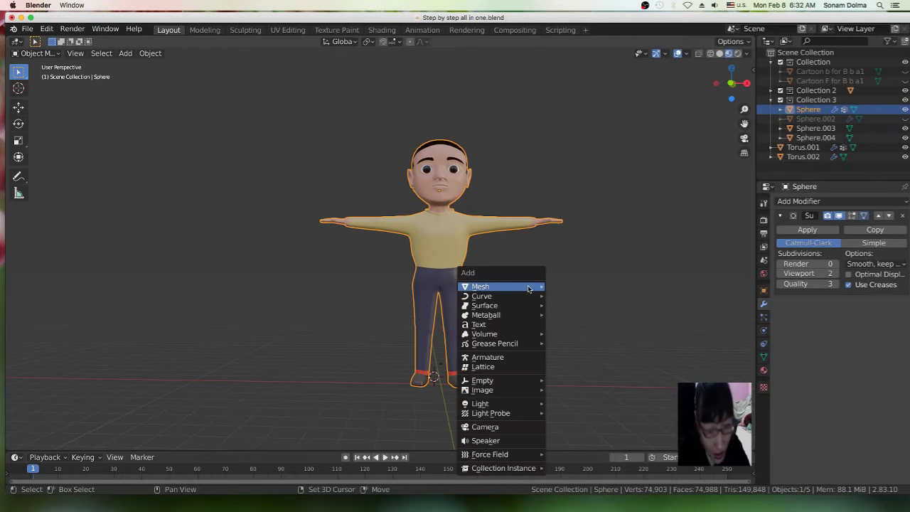
right_click(538, 188)
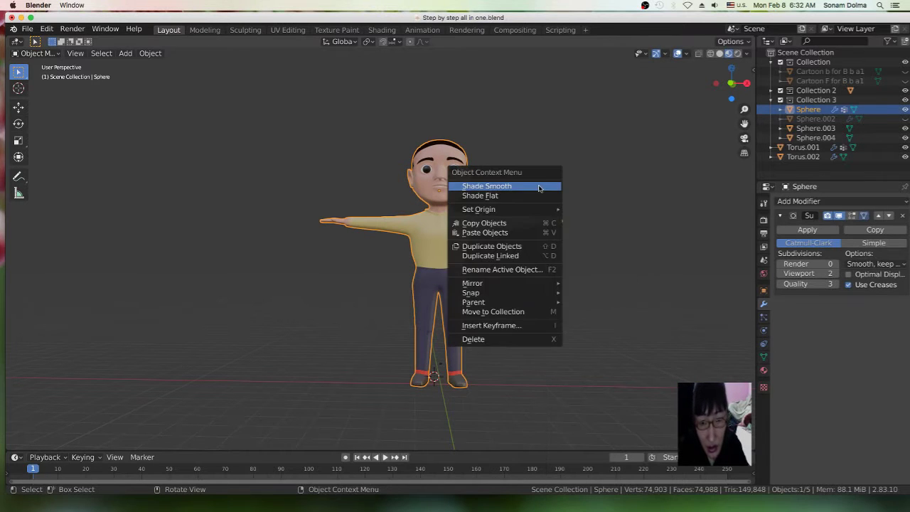
mouse_move(517, 303)
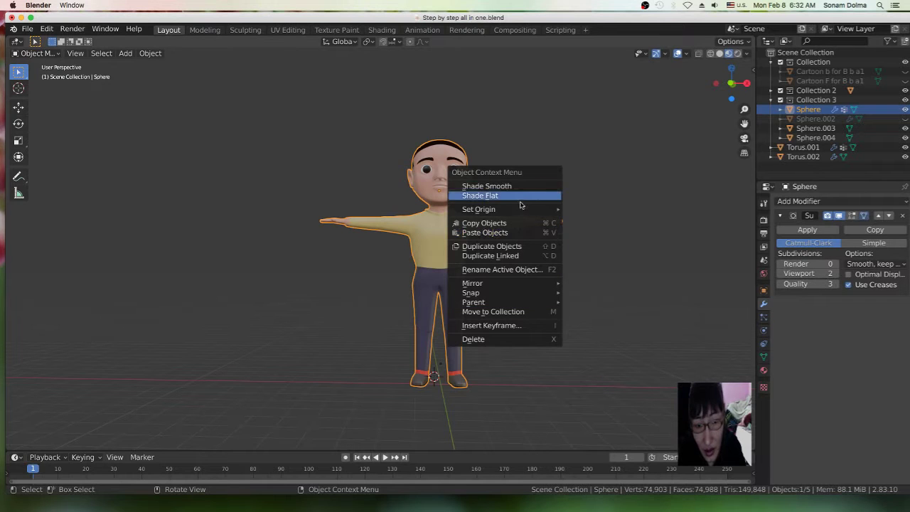
mouse_move(519, 210)
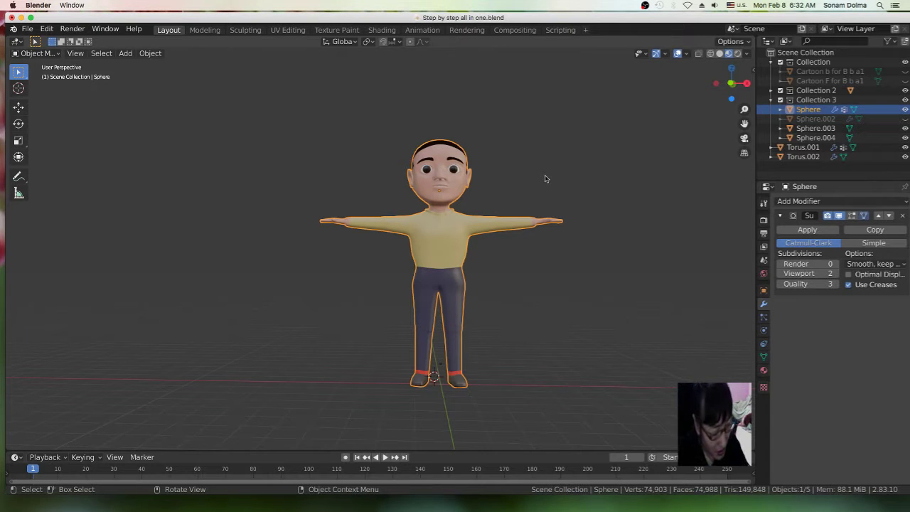
- Snap the 3D cursor to the grid between the character's feet
key("super+s")
key("shift+s")
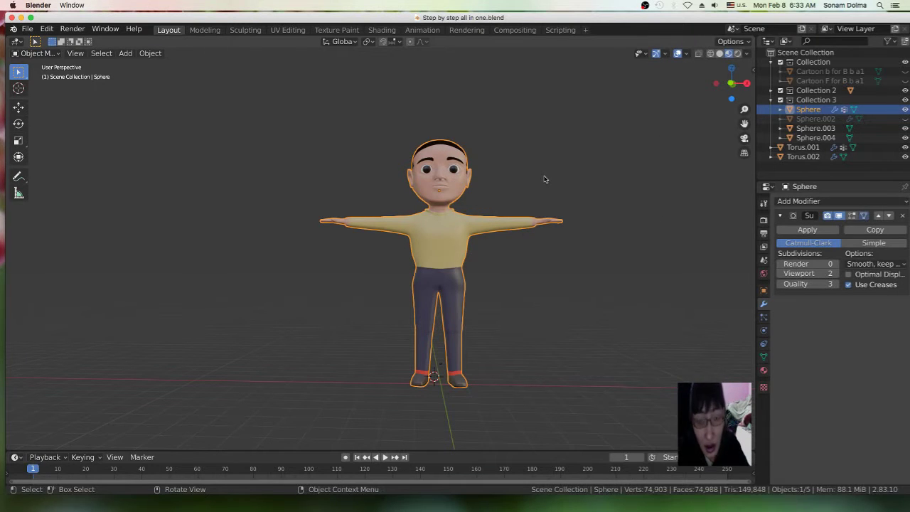
key("shift+s")
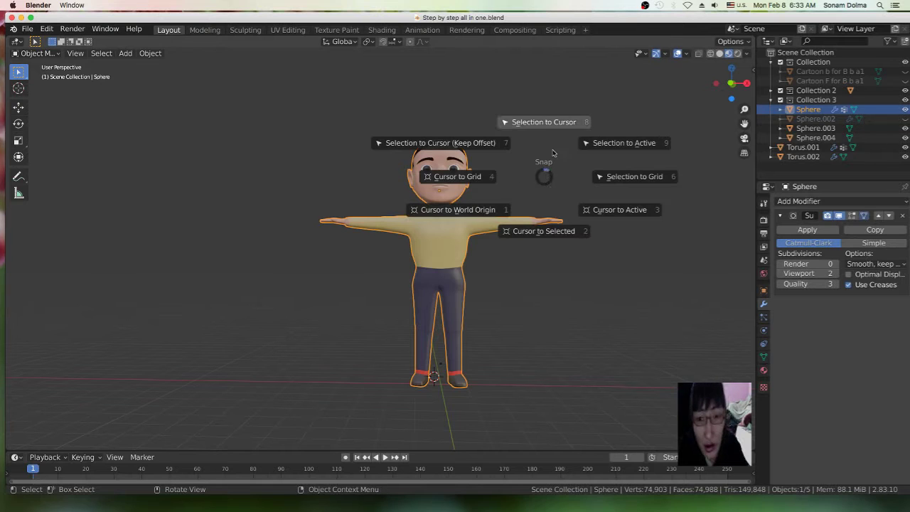
left_click(477, 178)
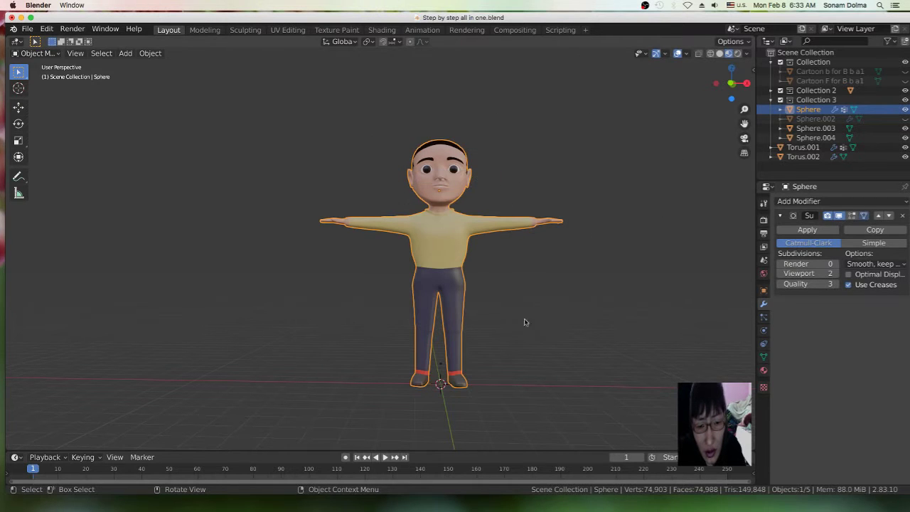
middle_click_drag(533, 330, 526, 325)
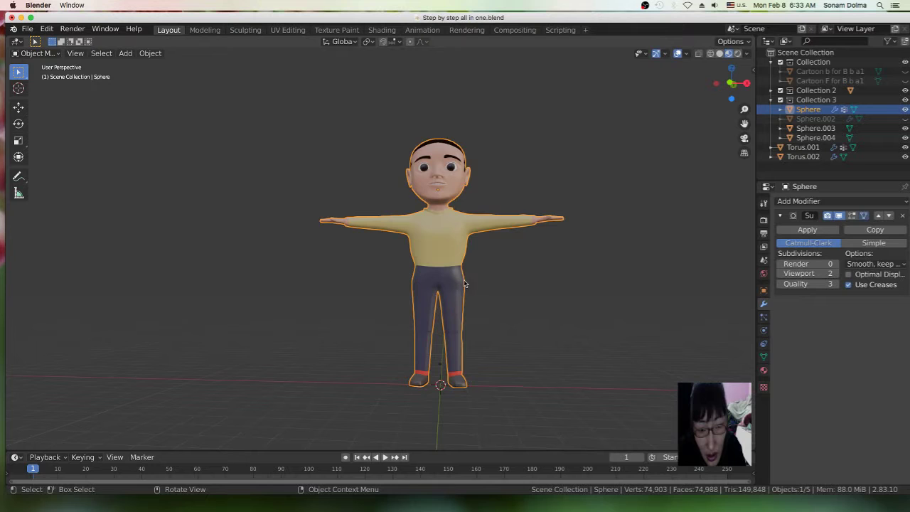
key("s")
key("Escape")
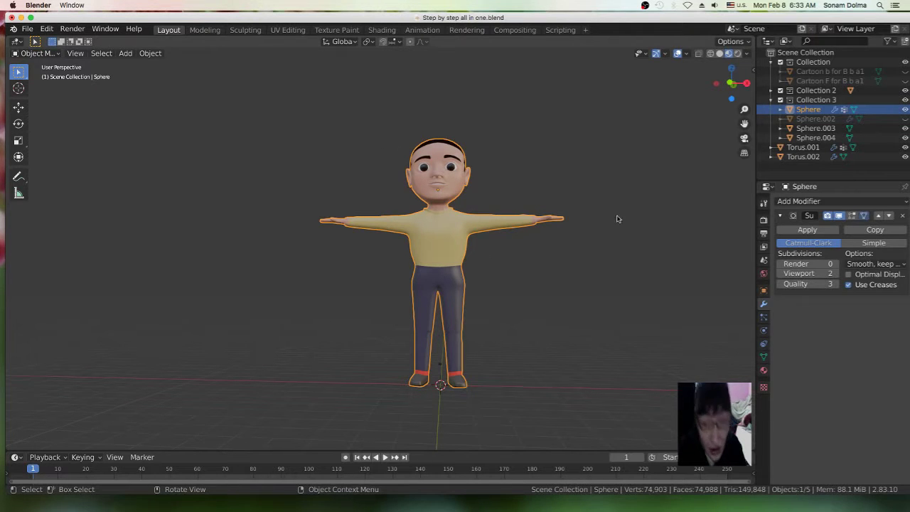
- In wireframe view, select the body, both eyes and Torus.001 together, and move them slightly along Y and about 0.091 m along X
left_click(711, 54)
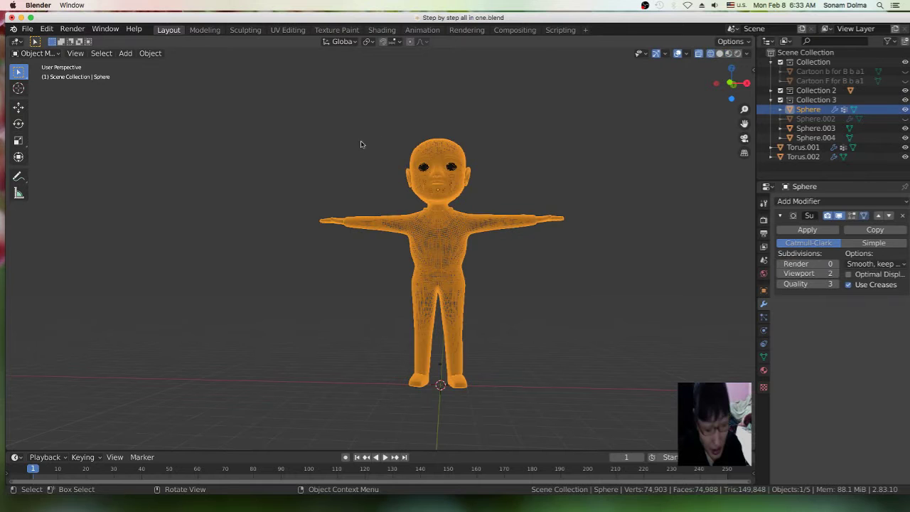
left_click_drag(330, 105, 559, 292)
key("g")
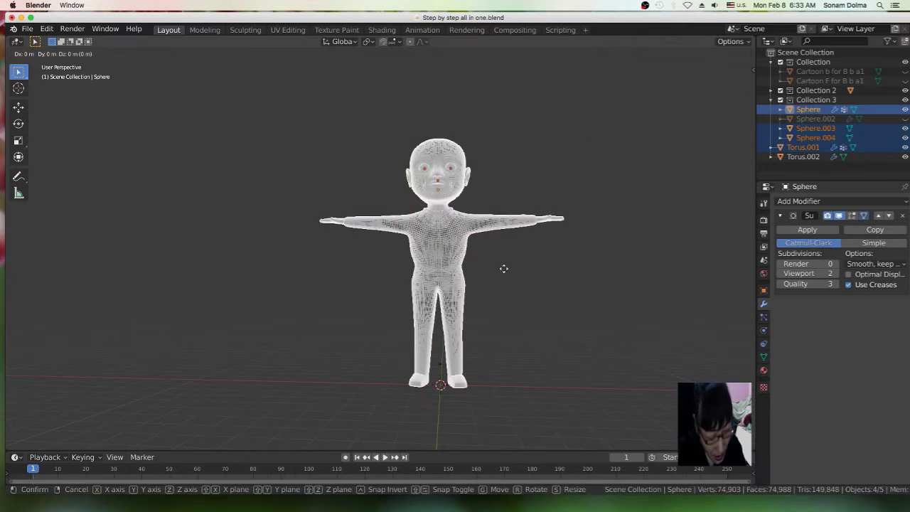
key("y")
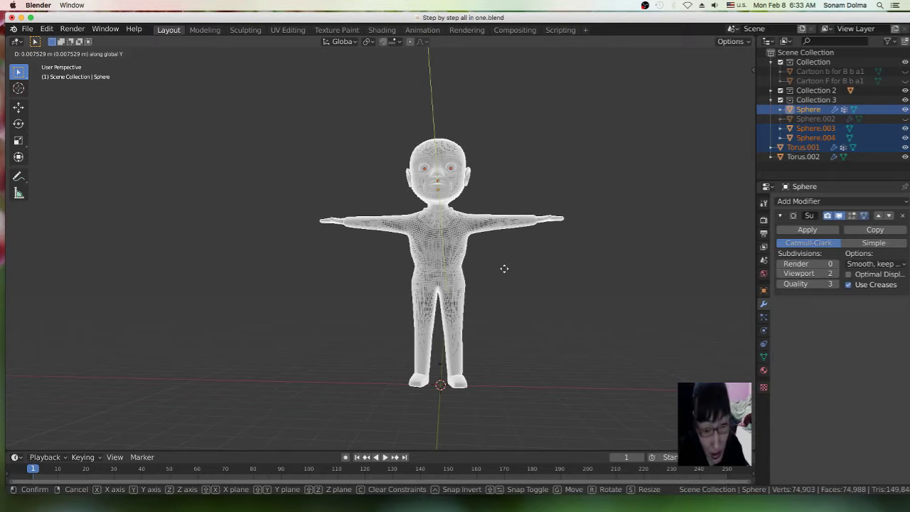
left_click(505, 270)
key("g")
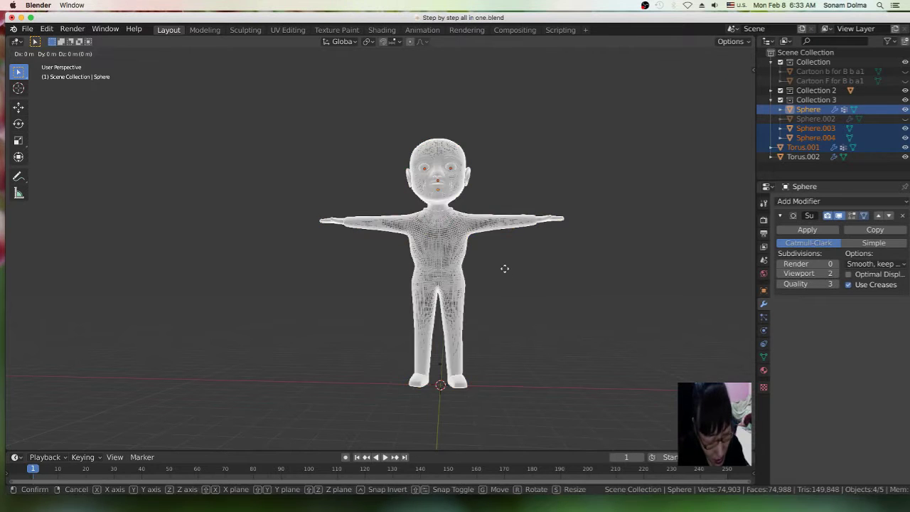
key("x")
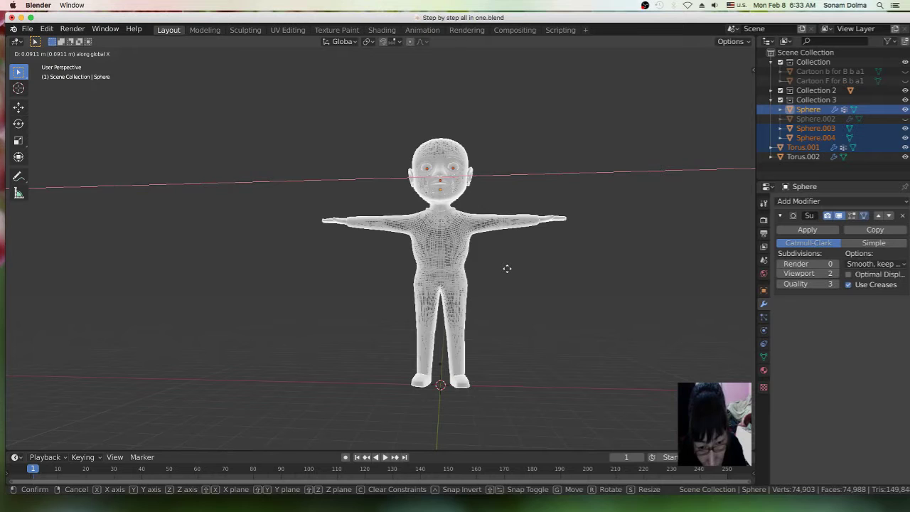
left_click(507, 269)
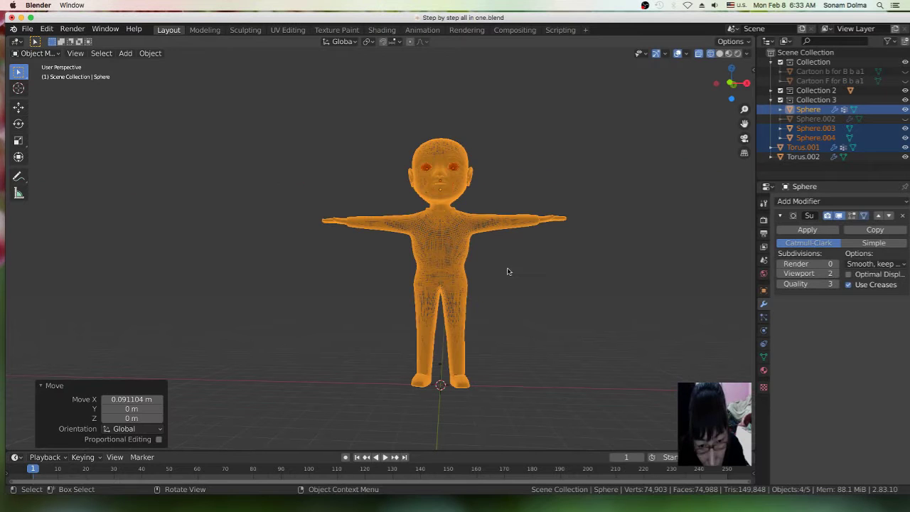
- Set the body's Subdivision modifier to 0 viewport levels and return the view to material preview shading
left_click(254, 260)
left_click(446, 267)
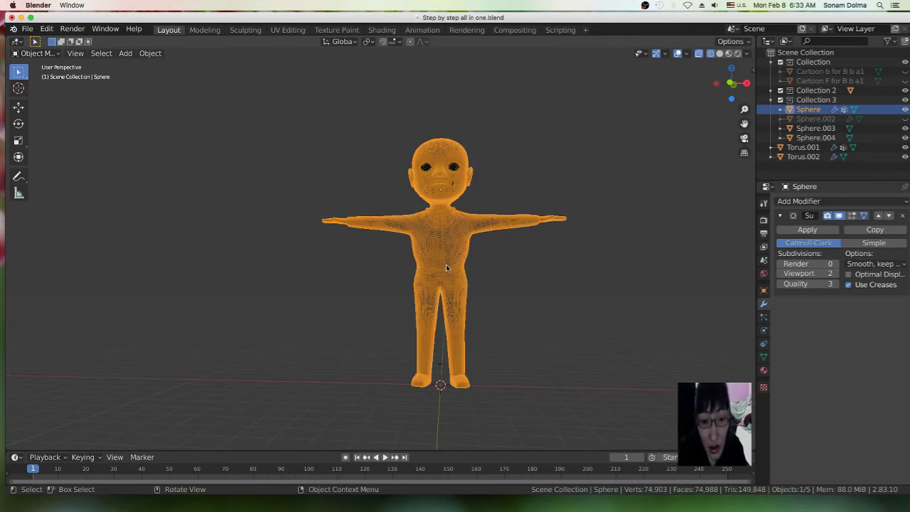
left_click(781, 274)
left_click(781, 275)
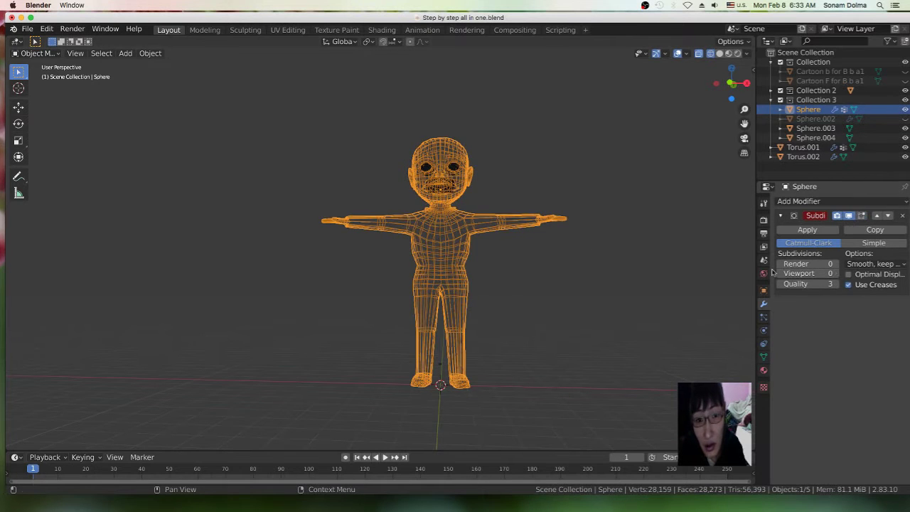
left_click(699, 54)
left_click(728, 54)
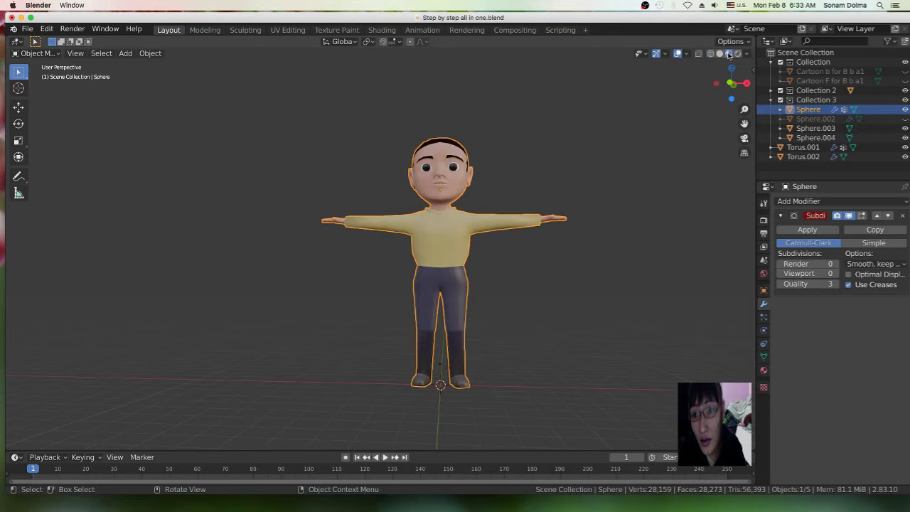
scroll(535, 242, "up", 2)
scroll(547, 285, "down", 3)
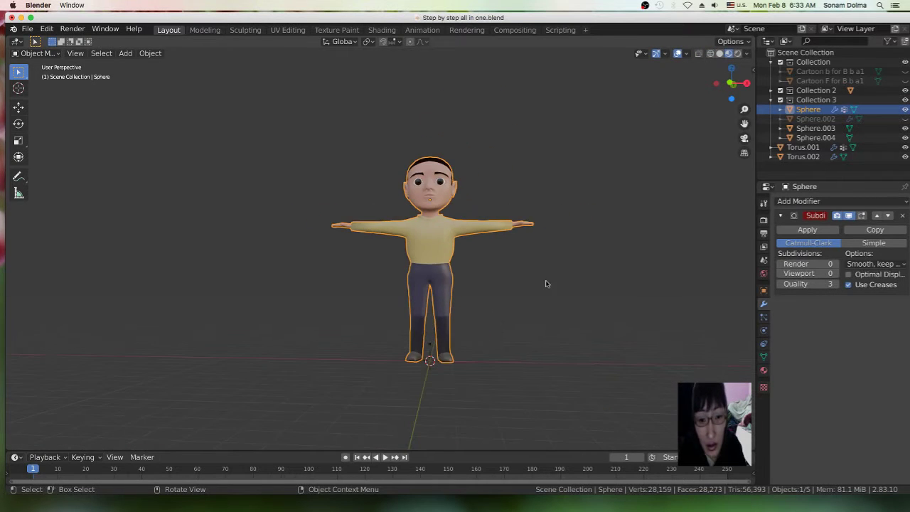
scroll(502, 318, "up", 2)
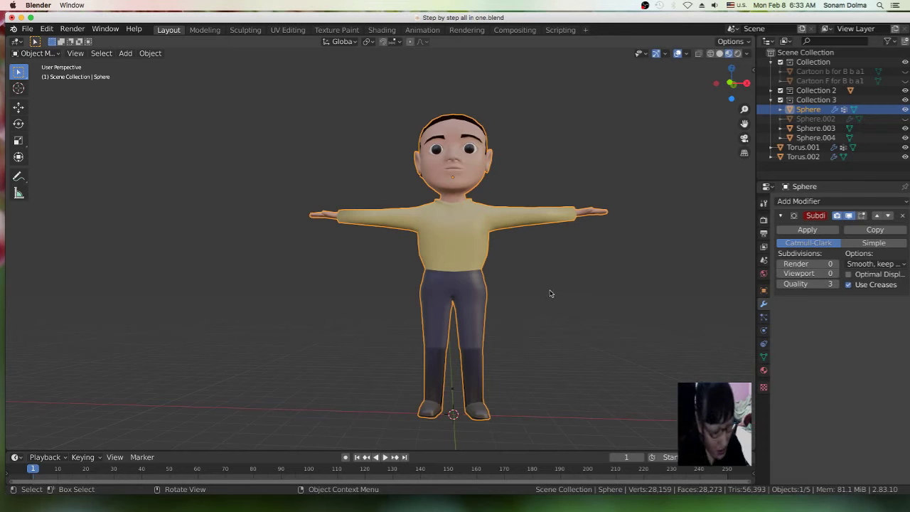
scroll(506, 252, "up", 2)
scroll(534, 248, "down", 2)
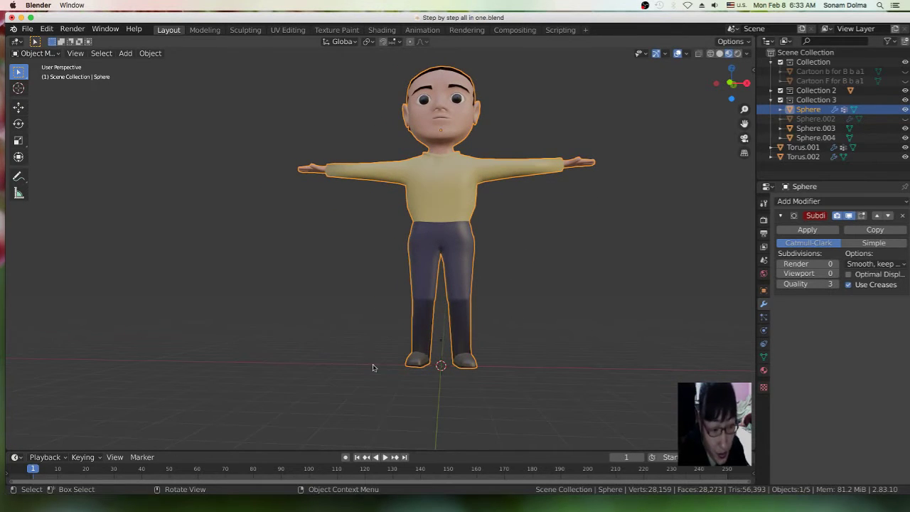
key("shift")
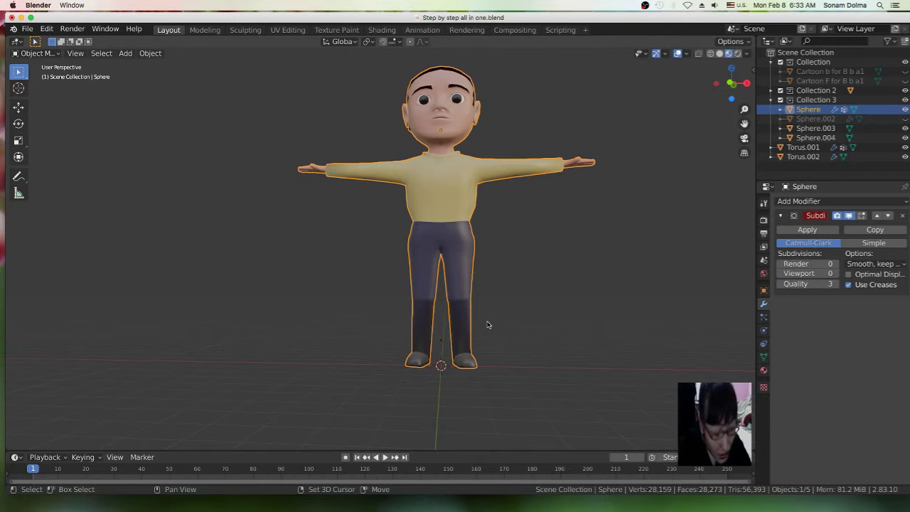
key("shift+a")
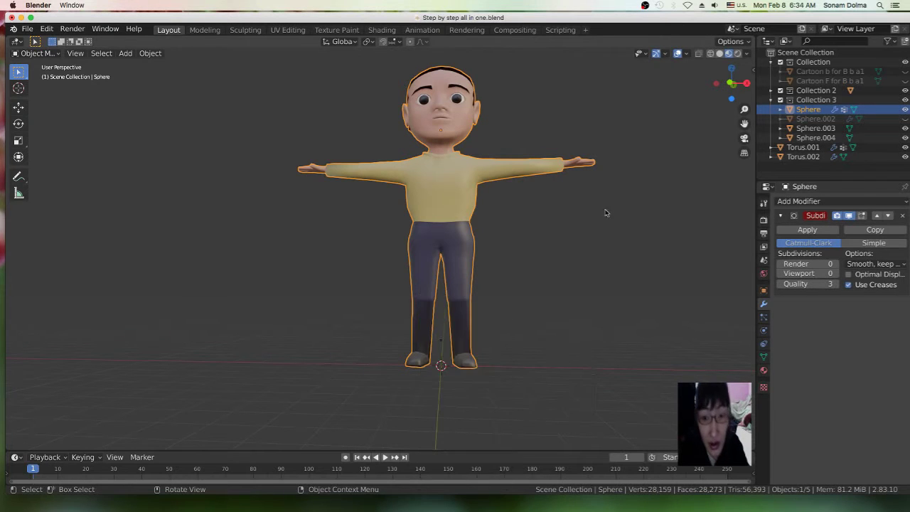
left_click(613, 204)
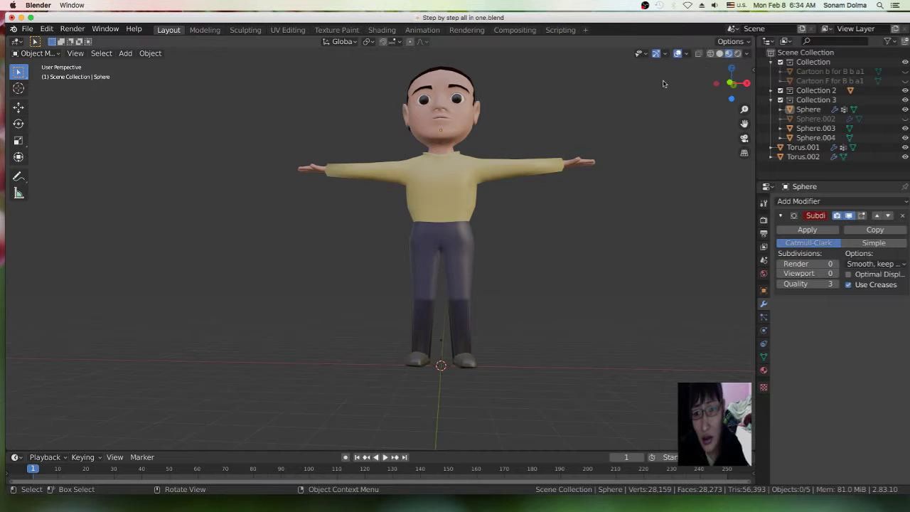
- Open the Screencast Keys settings and try the Last Operator option
key("n")
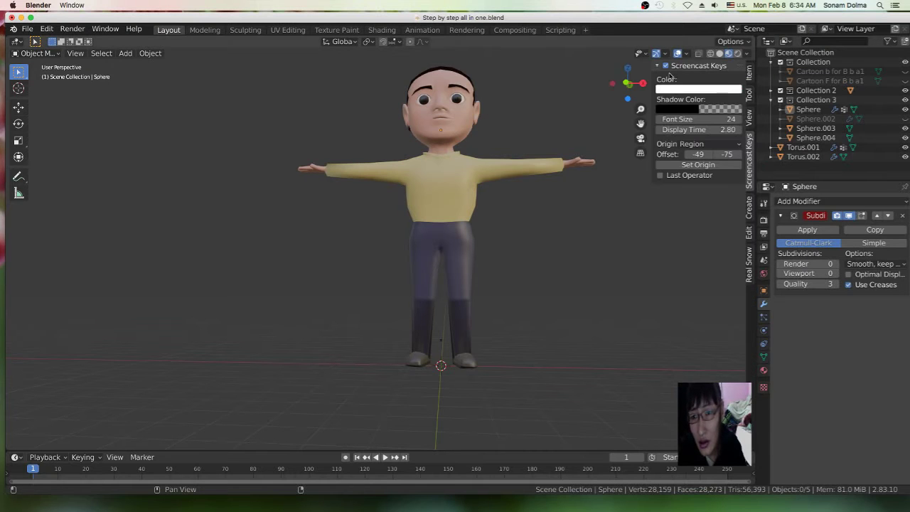
left_click(660, 176)
left_click(659, 176)
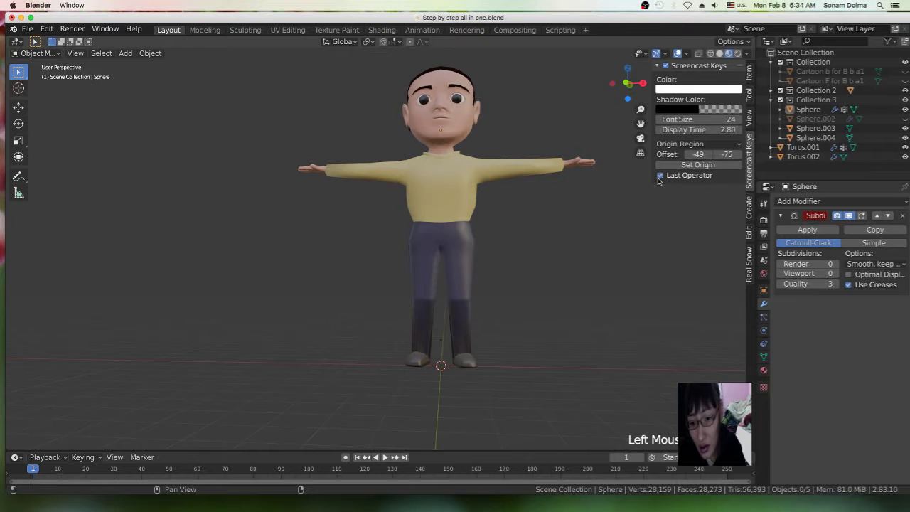
left_click(660, 175)
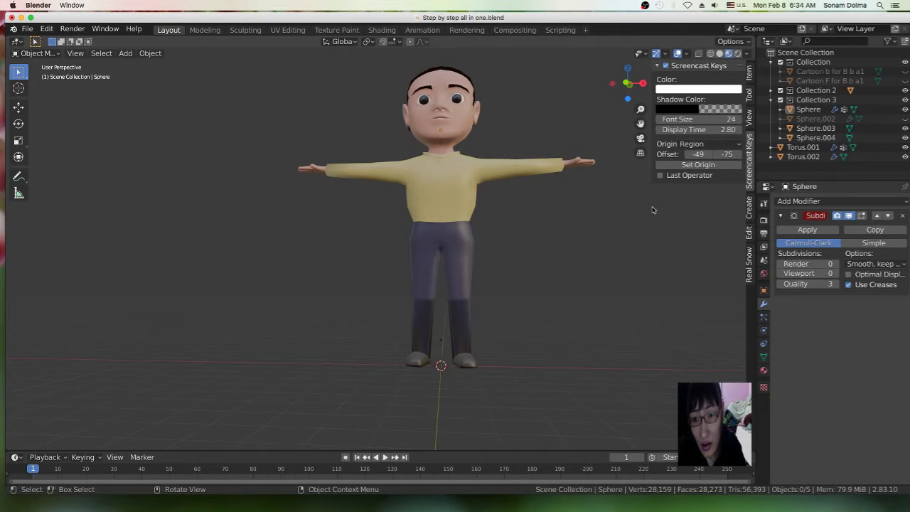
- Set up the key display with Last Operator enabled, font size 28 and Area as its origin, and hide the settings
left_click(660, 176)
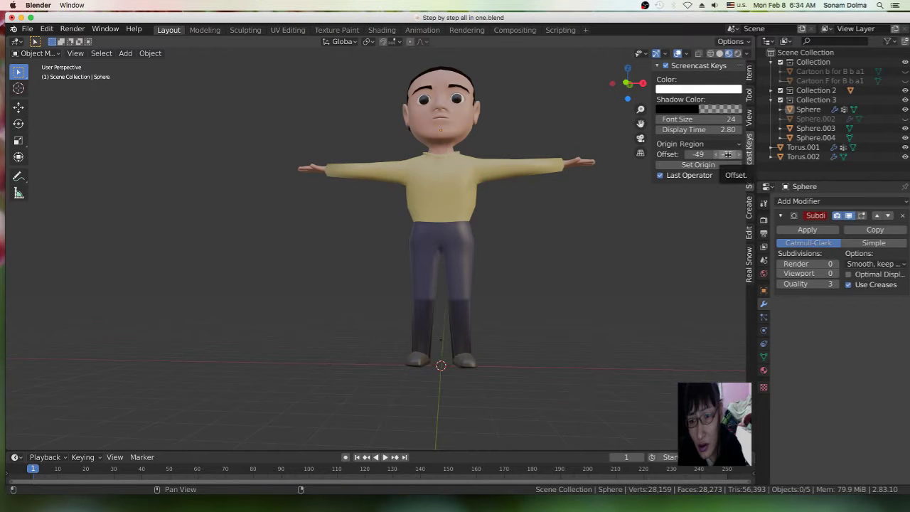
left_click_drag(693, 120, 700, 126)
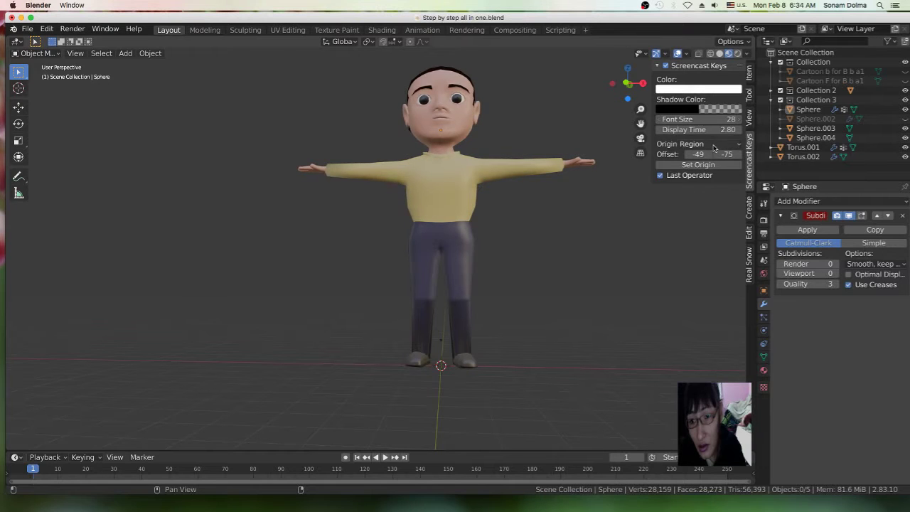
left_click(711, 144)
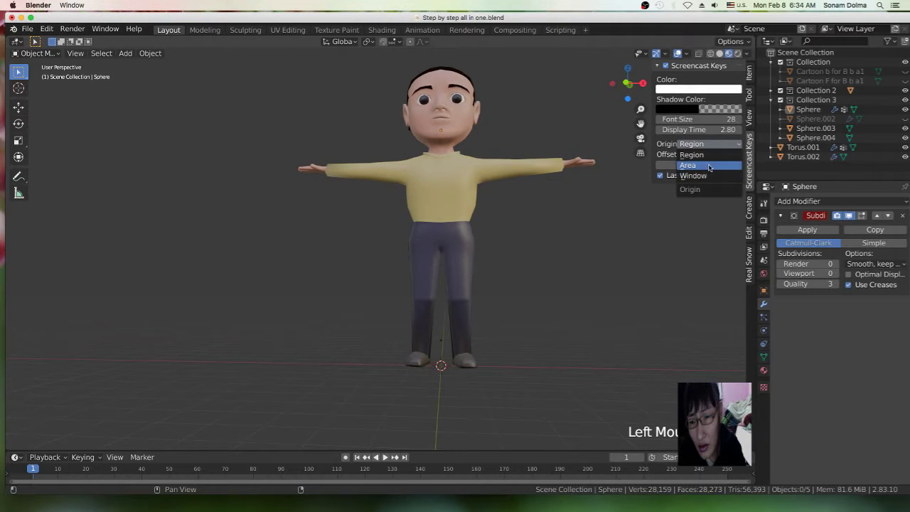
left_click(708, 155)
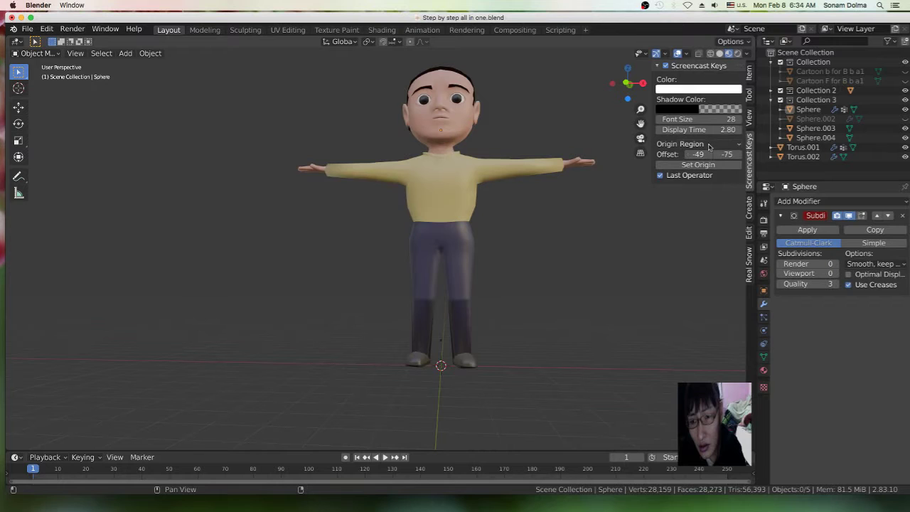
left_click(708, 145)
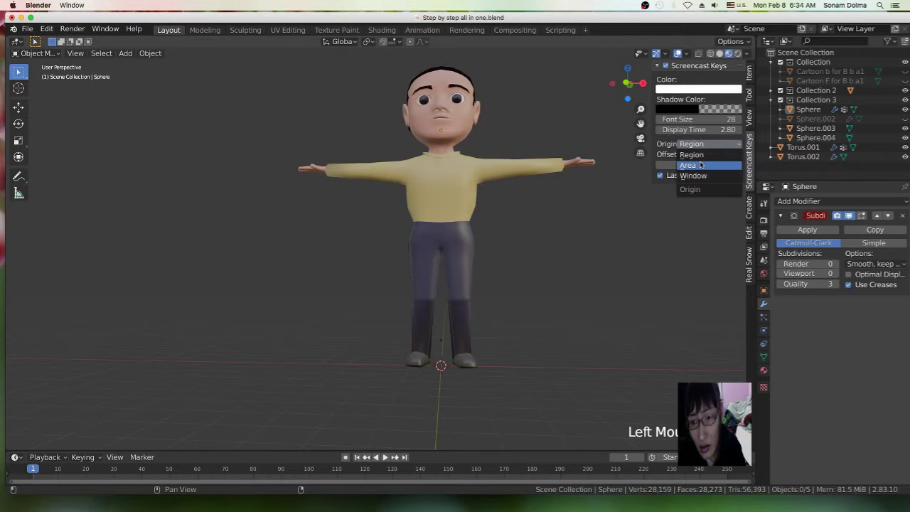
left_click(703, 154)
left_click(630, 227)
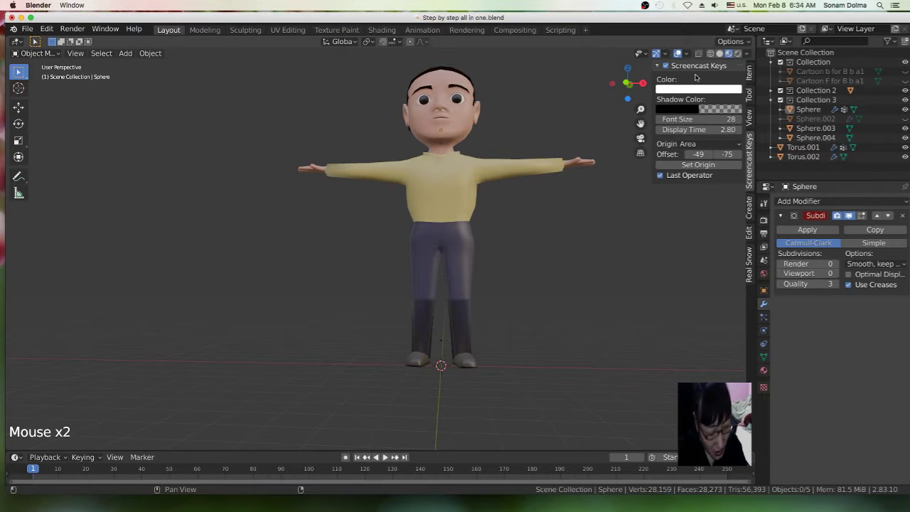
key("n")
- Add an armature at the 3D cursor between the character's feet
left_click(468, 241)
scroll(502, 253, "up", 2)
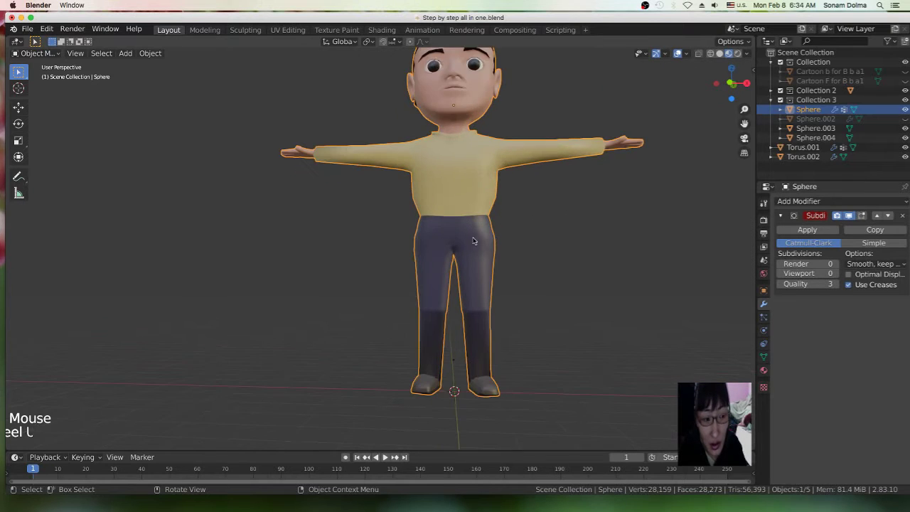
scroll(510, 257, "down", 3)
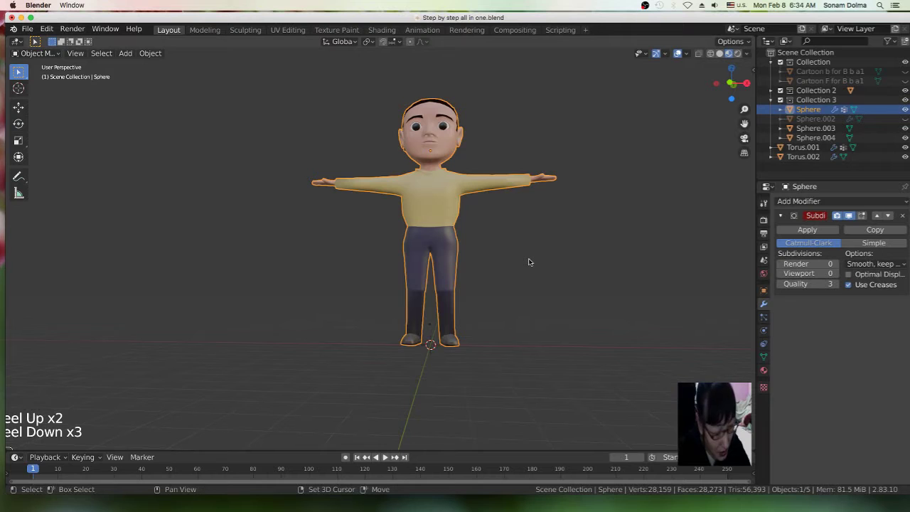
key("shift+a")
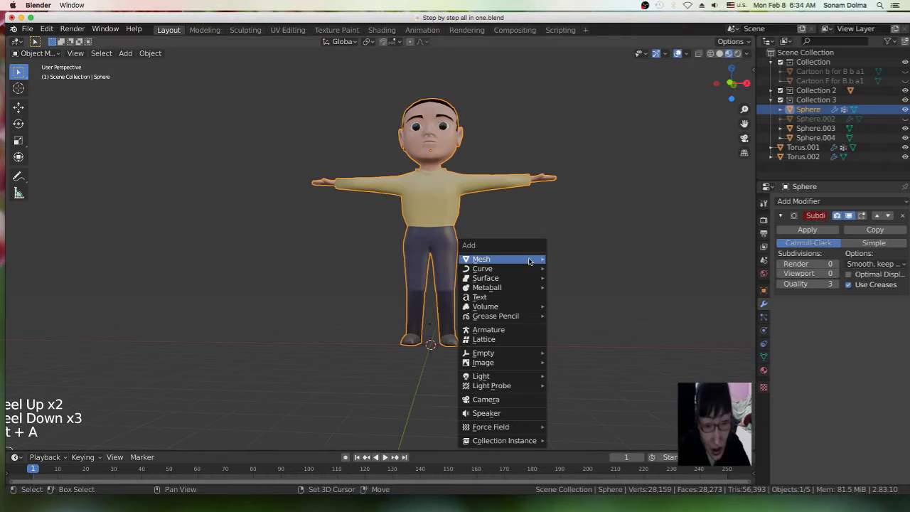
left_click(496, 331)
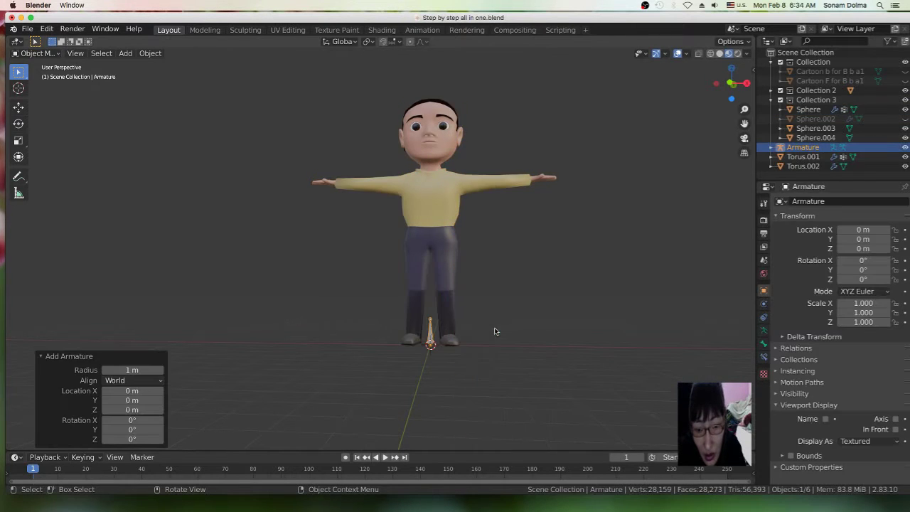
- Scale the armature up uniformly to about 1.46
scroll(529, 329, "up", 4)
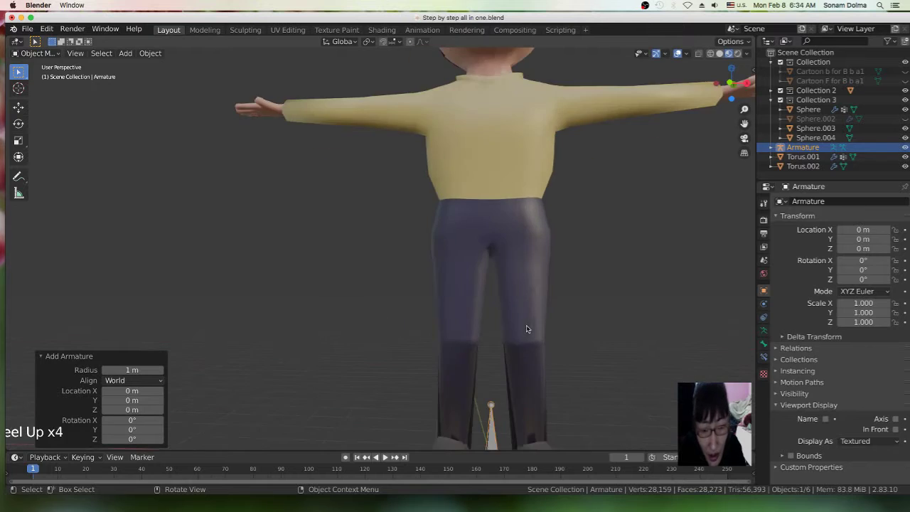
scroll(530, 331, "down", 3)
key("s")
left_click(617, 349)
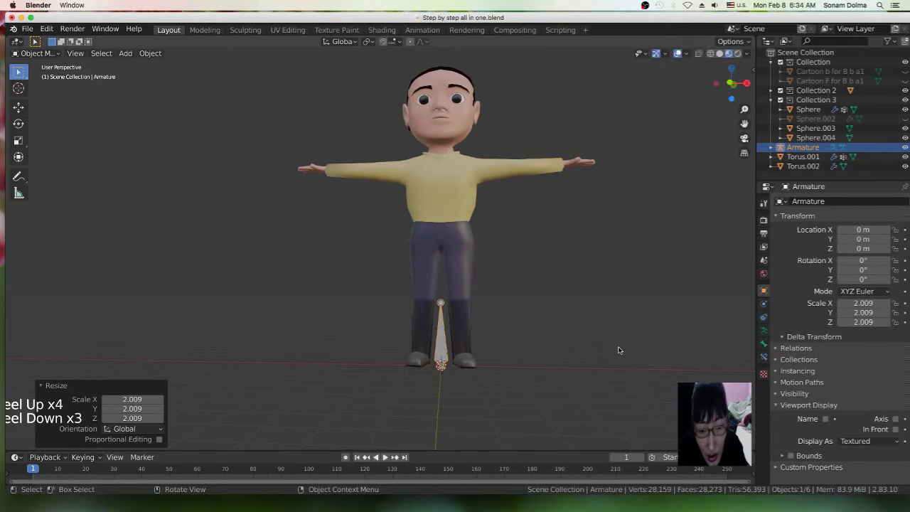
key("s")
left_click(537, 353)
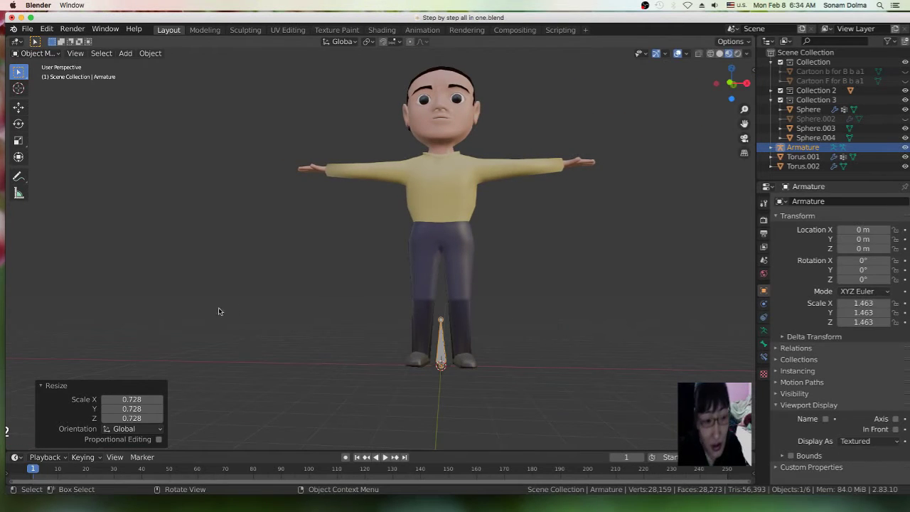
left_click(42, 388)
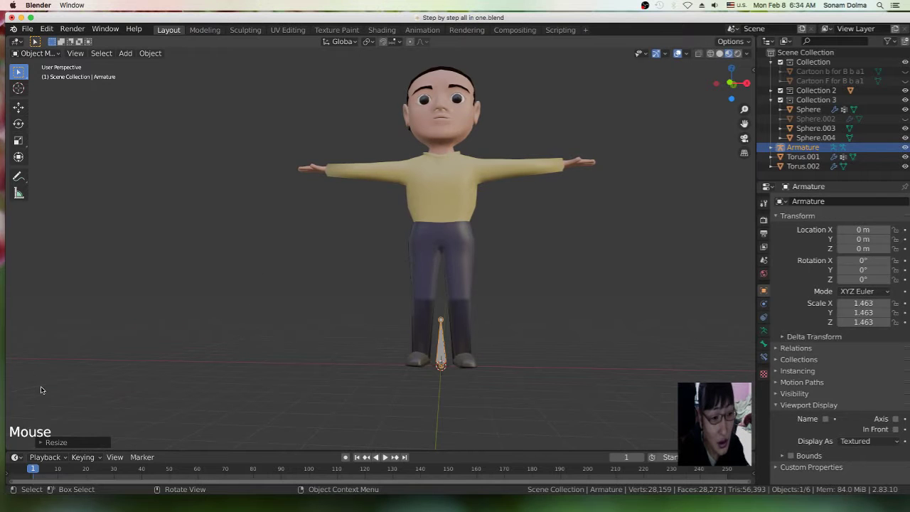
left_click(36, 53)
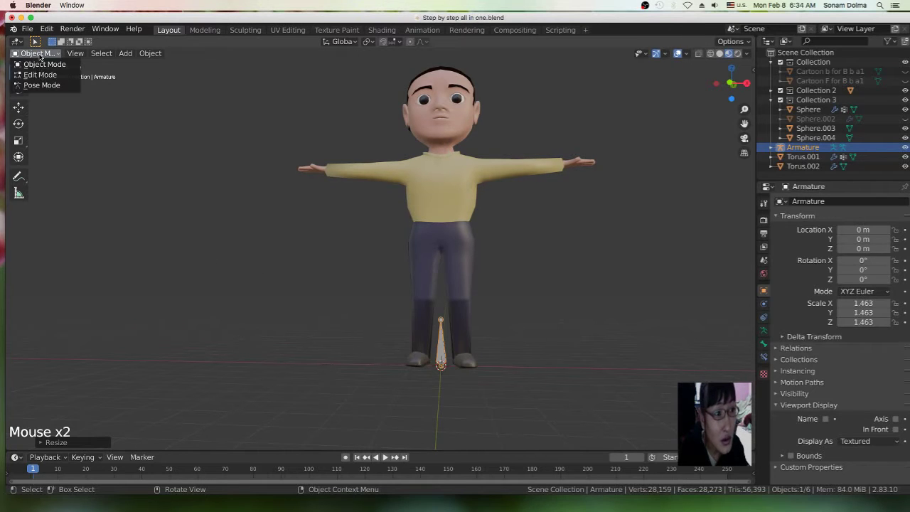
left_click(34, 76)
scroll(512, 379, "up", 2)
scroll(502, 380, "down", 2)
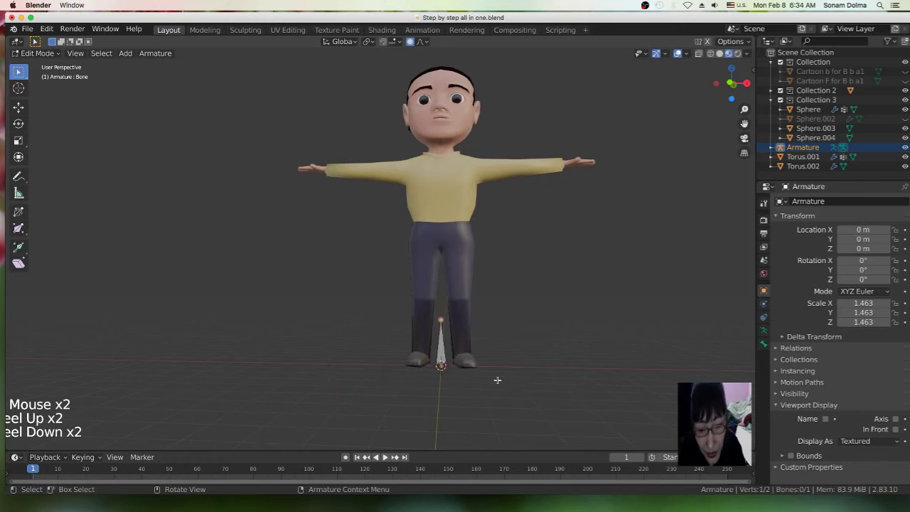
middle_click_drag(497, 382, 494, 368, "shift")
scroll(493, 367, "up", 2)
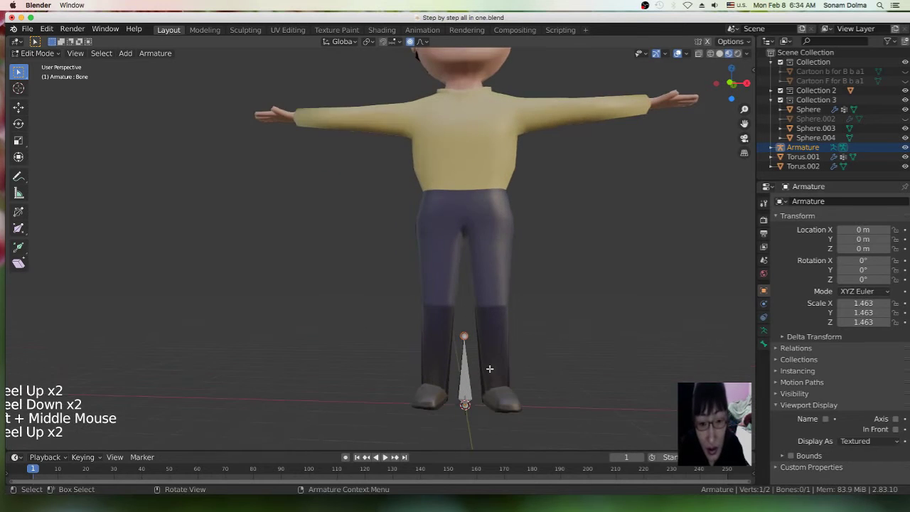
middle_click(488, 381)
scroll(491, 381, "down", 2)
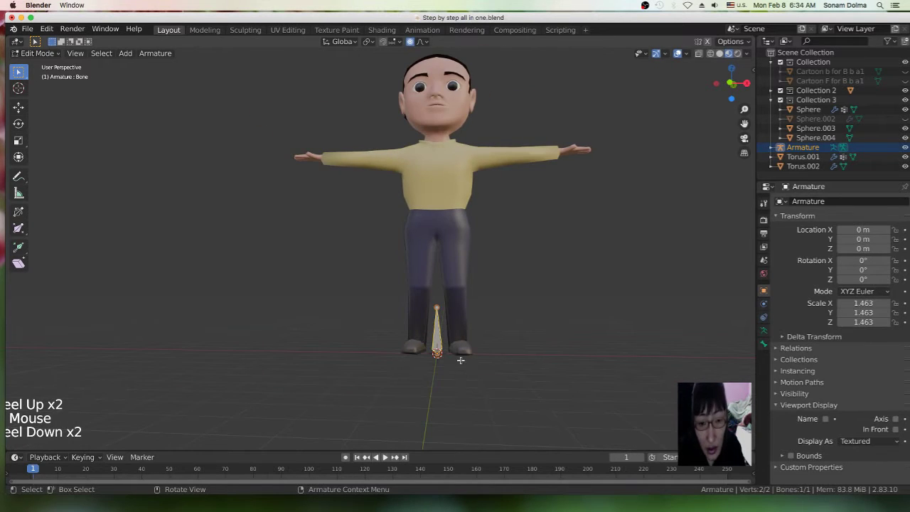
- In Object Mode, raise the armature from the feet to the character's crotch, at about 3.96 m along Z
left_click(35, 53)
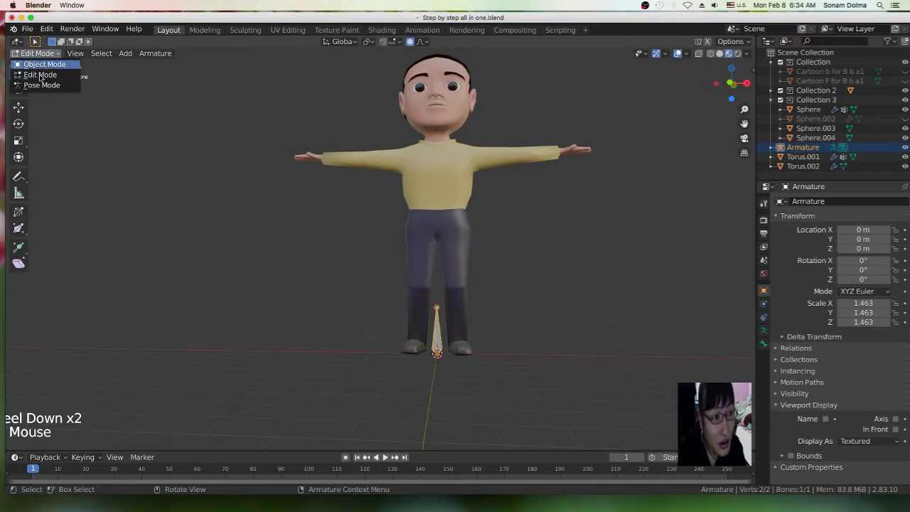
left_click(45, 64)
left_click_drag(444, 363, 442, 241)
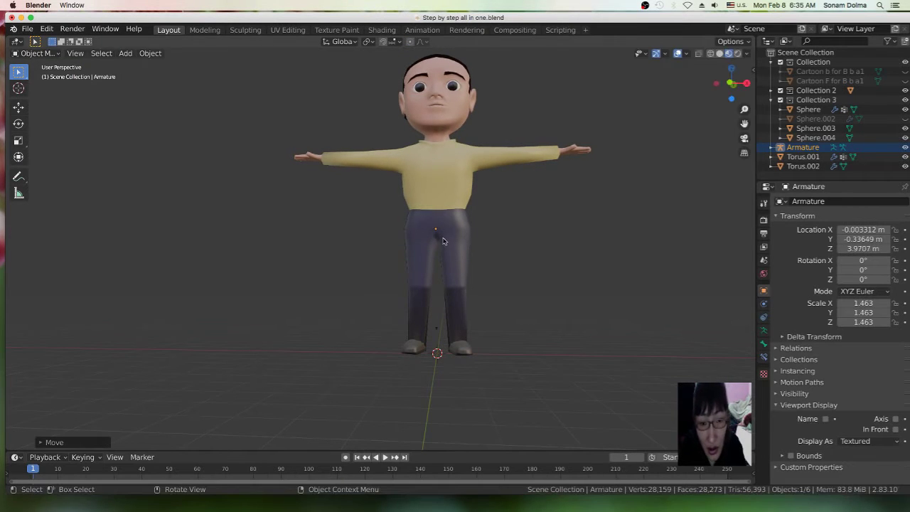
middle_click_drag(522, 308, 526, 308)
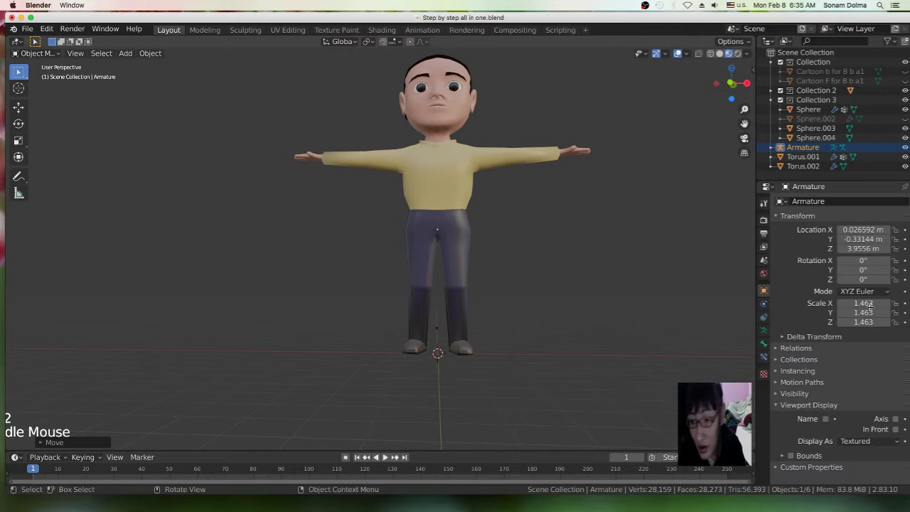
- Turn on In Front in the armature's viewport display settings so its bone shows through the body
left_click(765, 330)
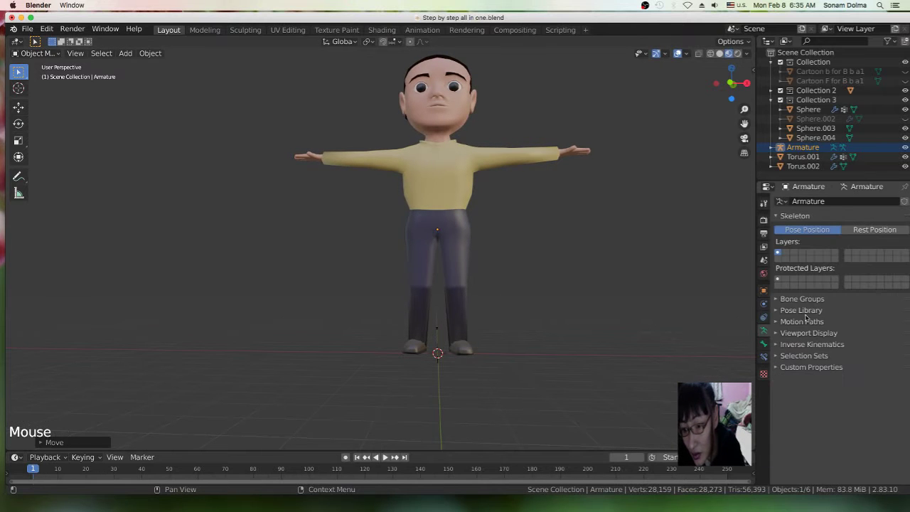
left_click(779, 299)
triple_click(779, 300)
left_click(779, 299)
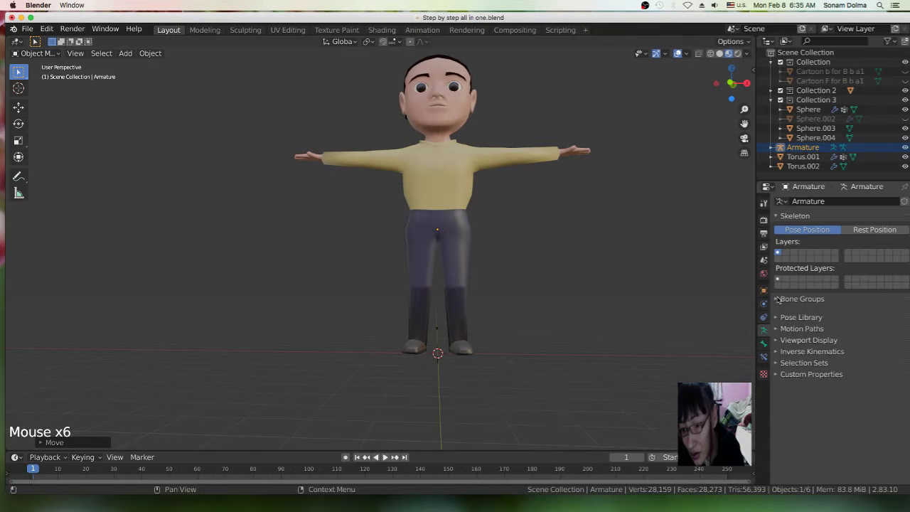
left_click(779, 322)
left_click(778, 321)
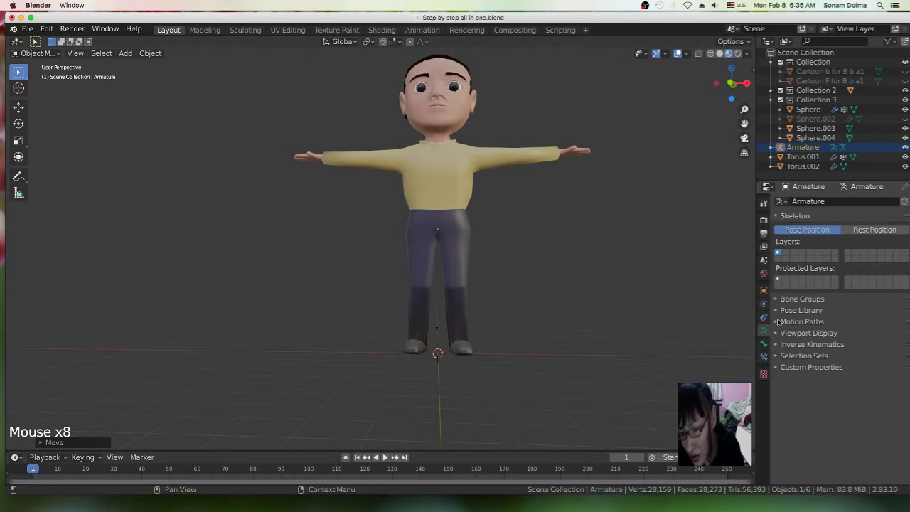
left_click(778, 333)
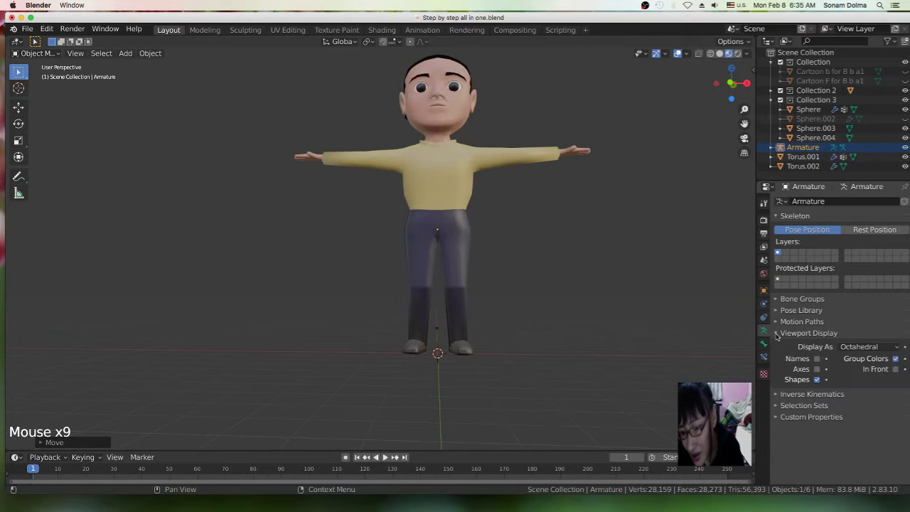
left_click(896, 369)
scroll(526, 260, "up", 1)
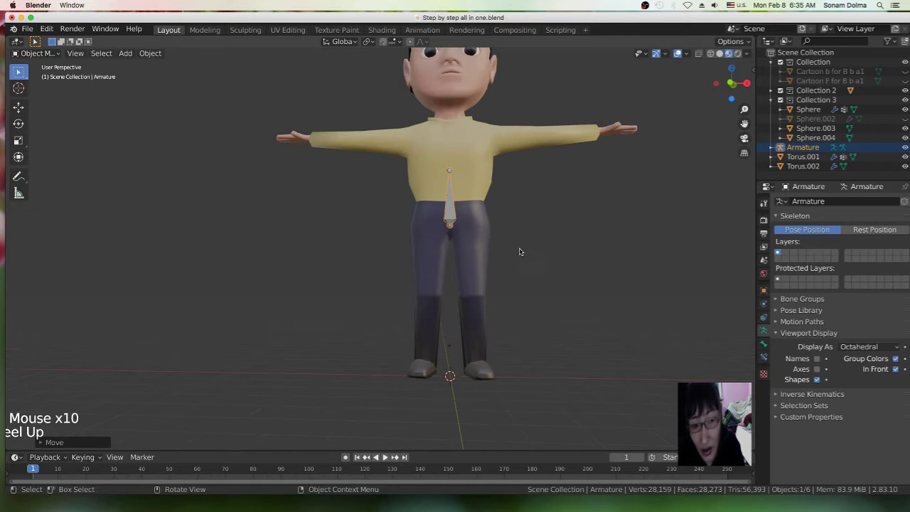
- In Edit Mode, shorten the armature's bone by lowering its tip to just above the waist
left_click(446, 216)
left_click(453, 213)
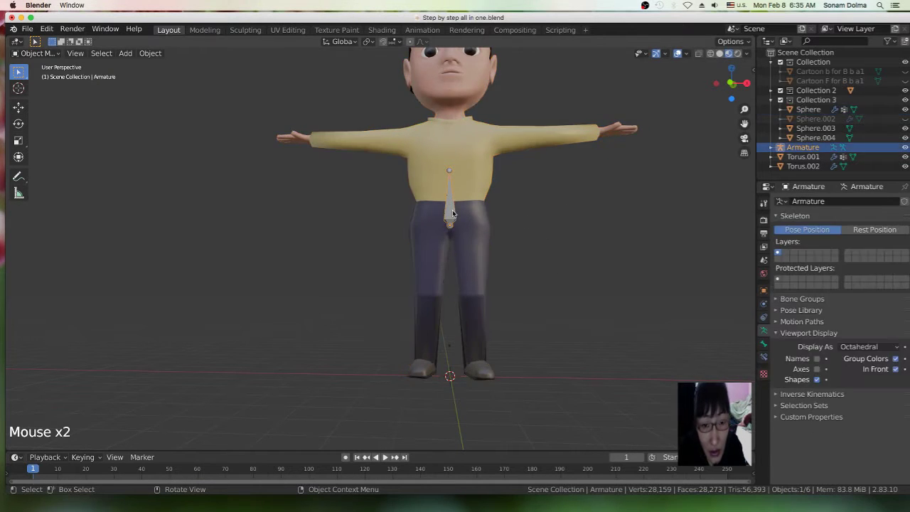
left_click_drag(32, 53, 28, 73)
left_click(449, 172)
left_click_drag(450, 175, 451, 207)
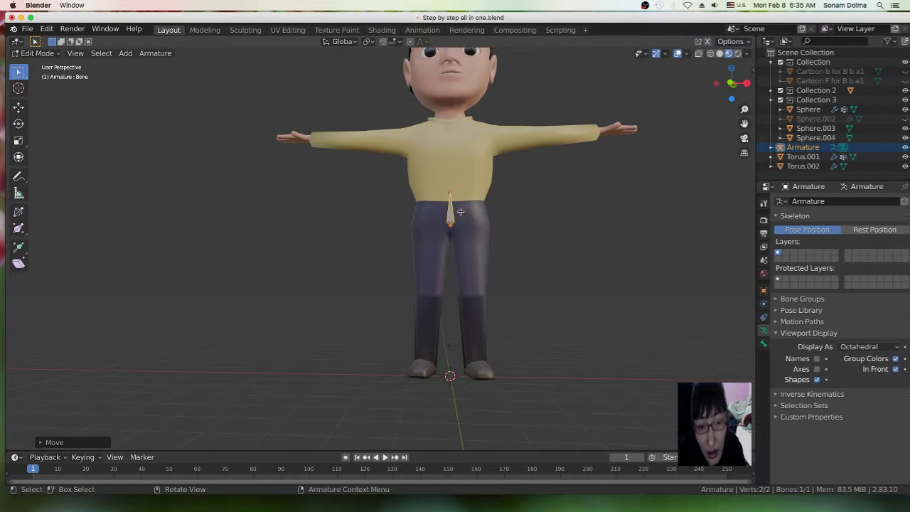
- Extrude a second spine bone upward from the first bone's tip to the middle of the torso
left_click(453, 195)
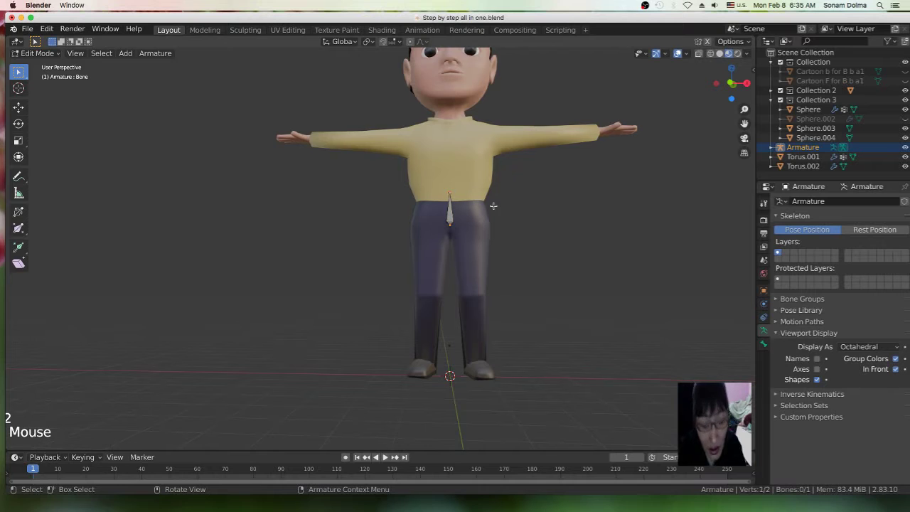
middle_click_drag(492, 206, 488, 242, "shift")
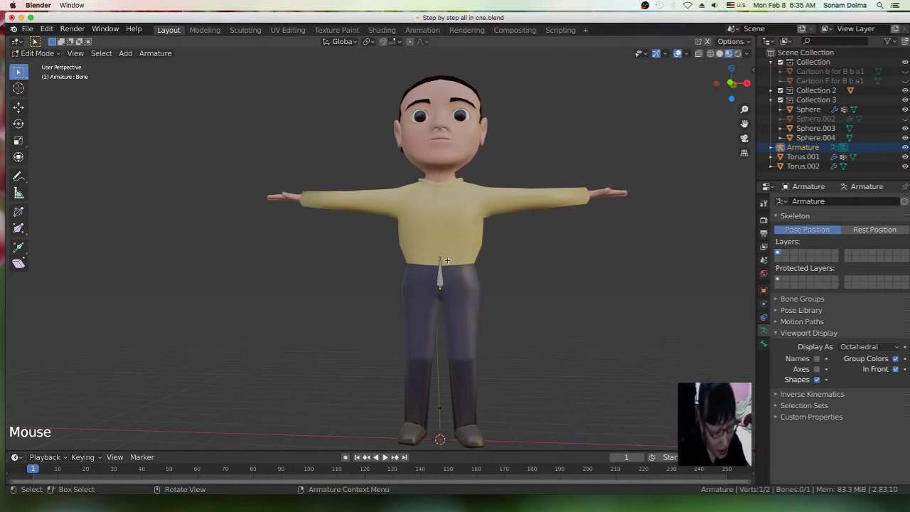
key("e")
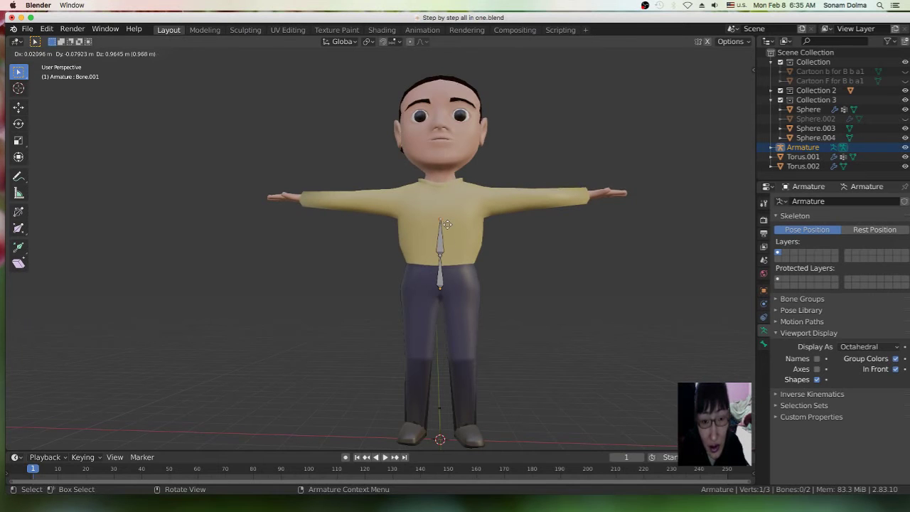
left_click(447, 230)
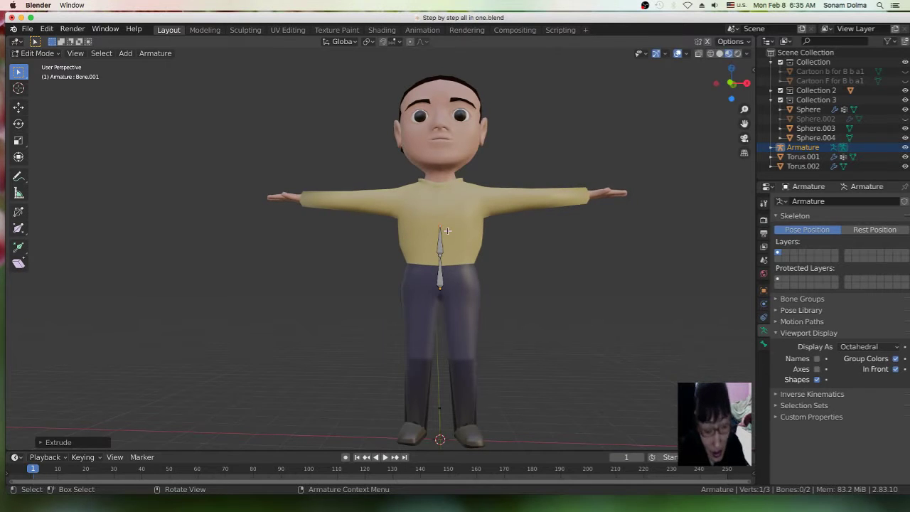
- Extrude a third spine bone about 0.86 m straight up along Z into the upper chest
key("e")
left_click(448, 230)
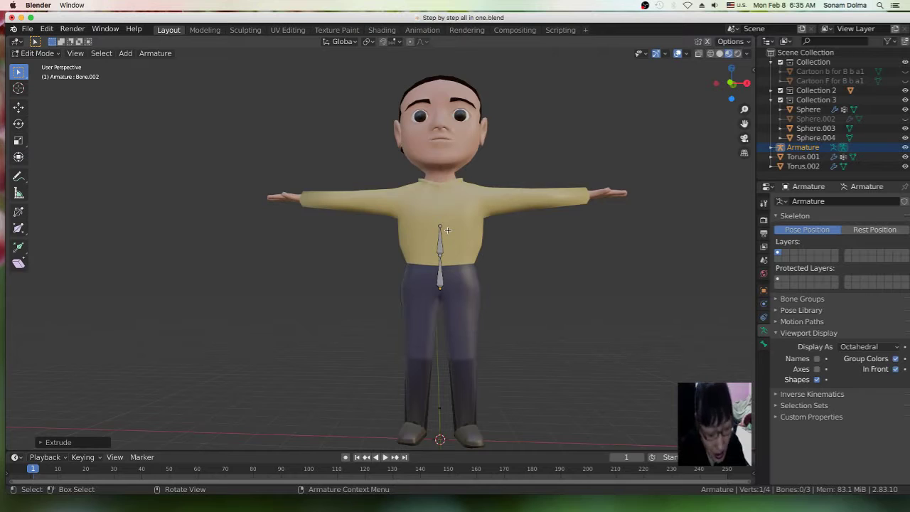
key("e")
key("z")
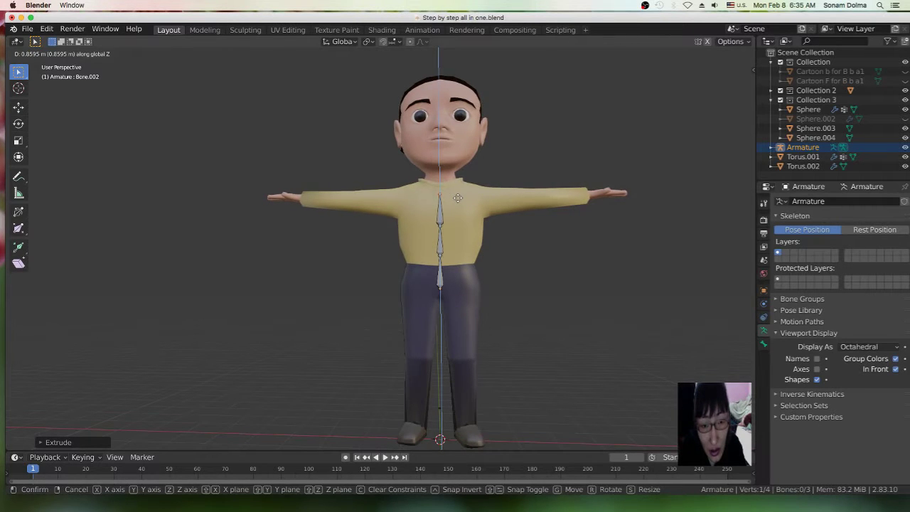
right_click(458, 198)
- Extrude a neck bone straight up along Z from the top spine bone's tip to the chin
key("e")
right_click(457, 203)
right_click(456, 203)
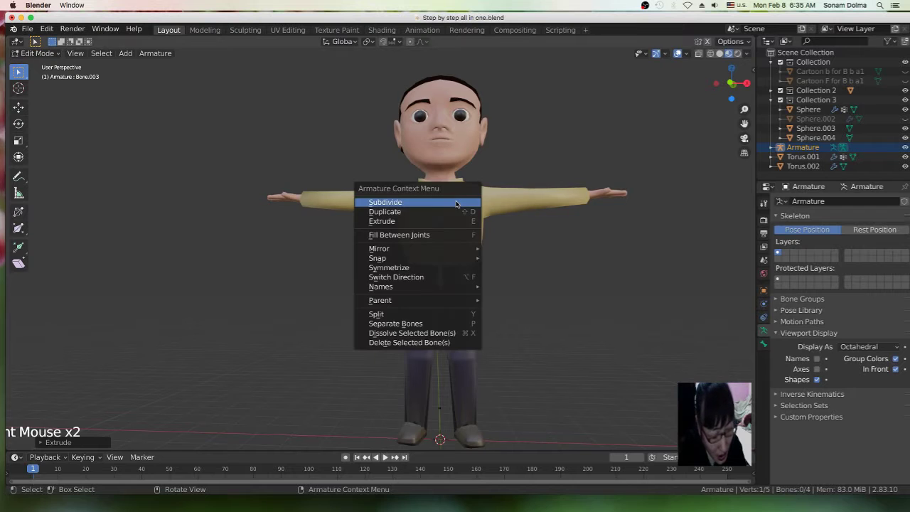
key("Escape")
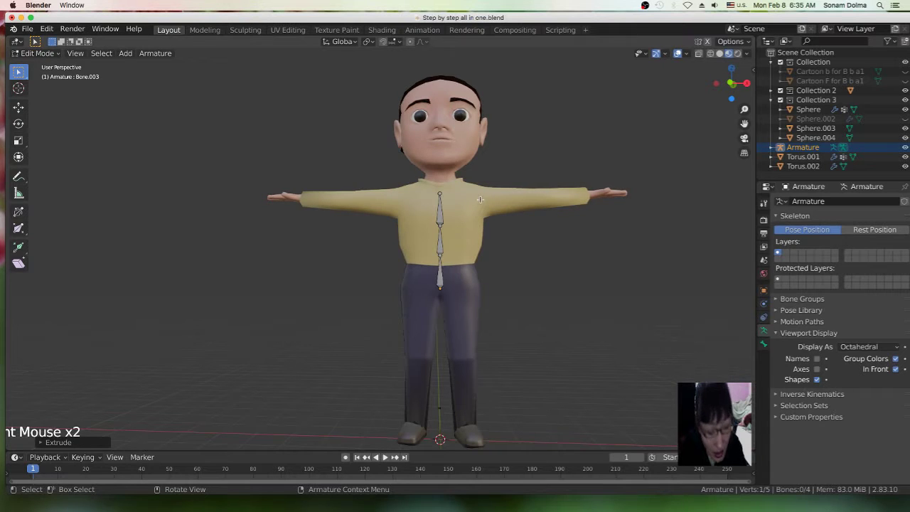
key("e")
key("z")
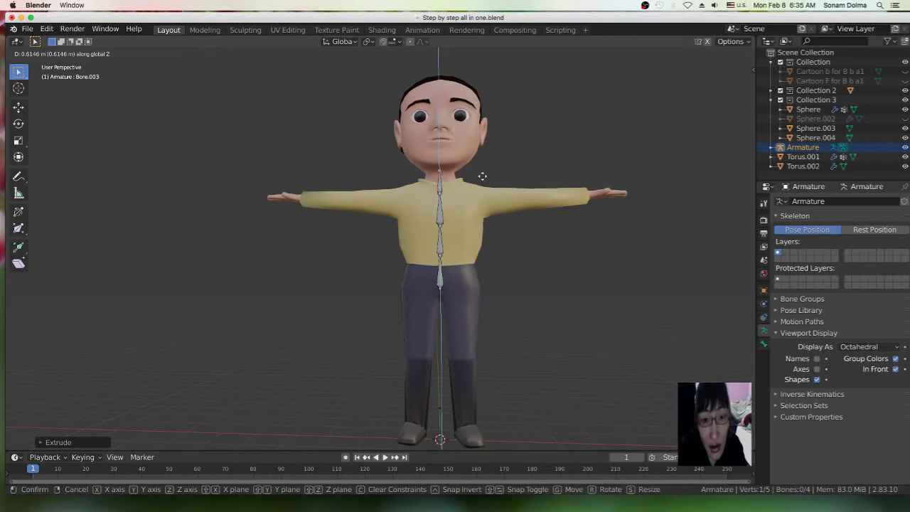
left_click(484, 173)
scroll(466, 184, "down", 2)
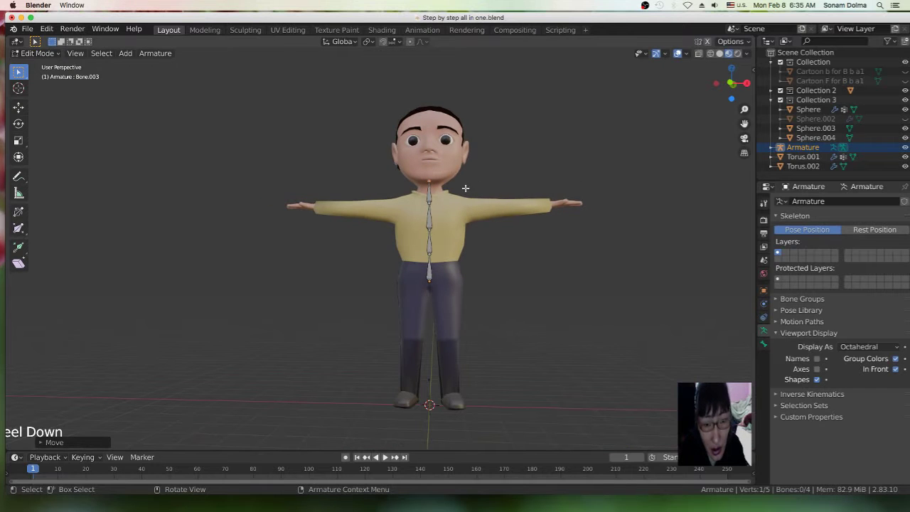
- Extrude a head bone upward from the neck bone's tip to the top of the head
key("e")
right_click(464, 189)
right_click(464, 190)
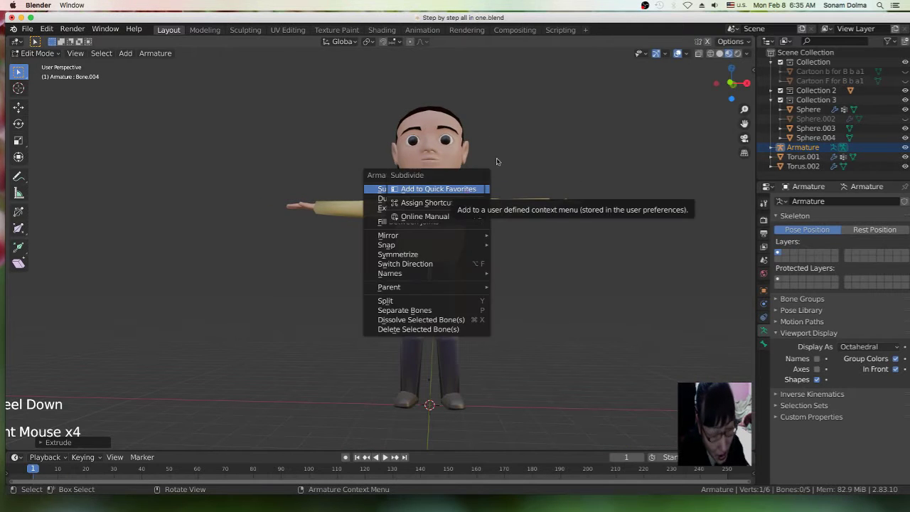
key("e")
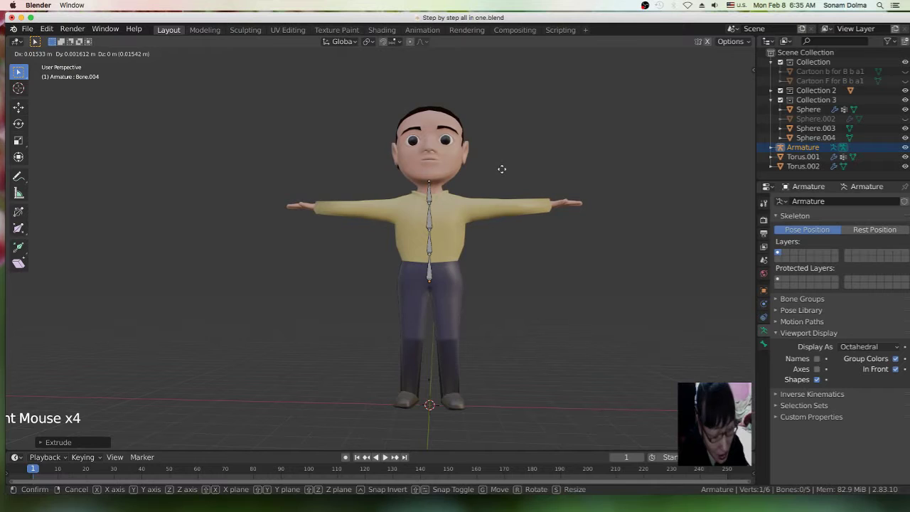
left_click(509, 96)
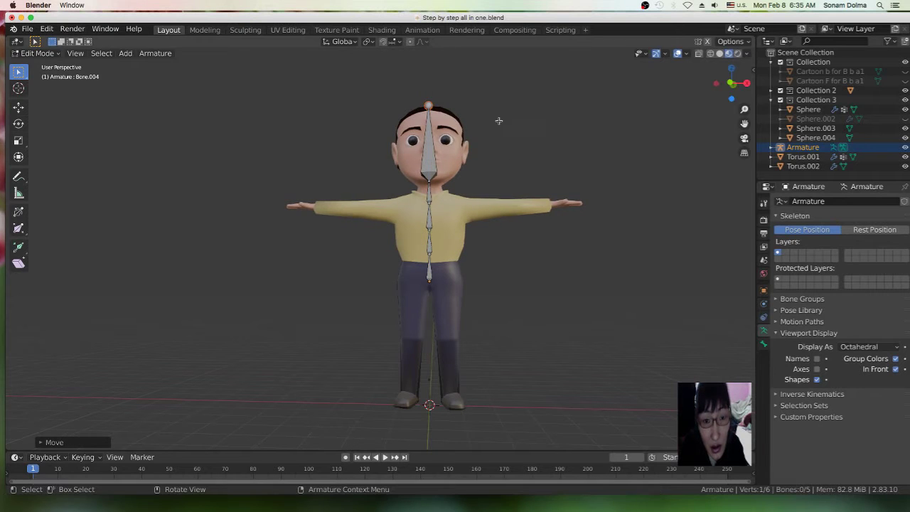
- Raise the joint between the first and second spine bones slightly above the waist
left_click_drag(431, 182, 435, 223)
left_click_drag(428, 256, 433, 253)
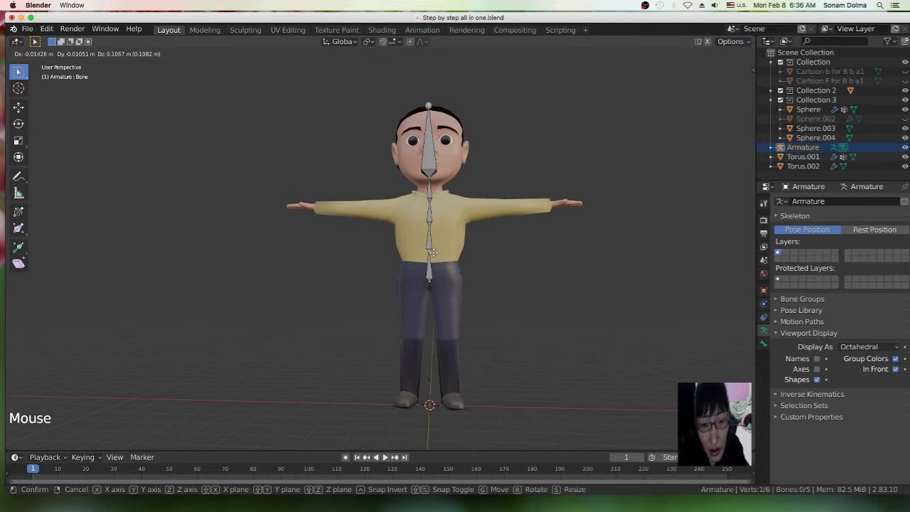
left_click_drag(433, 252, 433, 248)
- Duplicate the second spine bone beside the character's left hip and rotate the copy to point downward
left_click(435, 242)
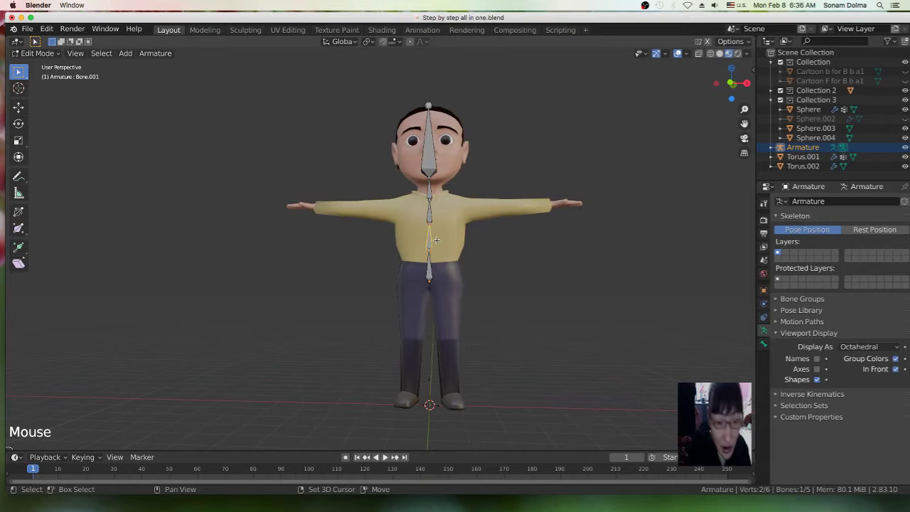
key("shift+d")
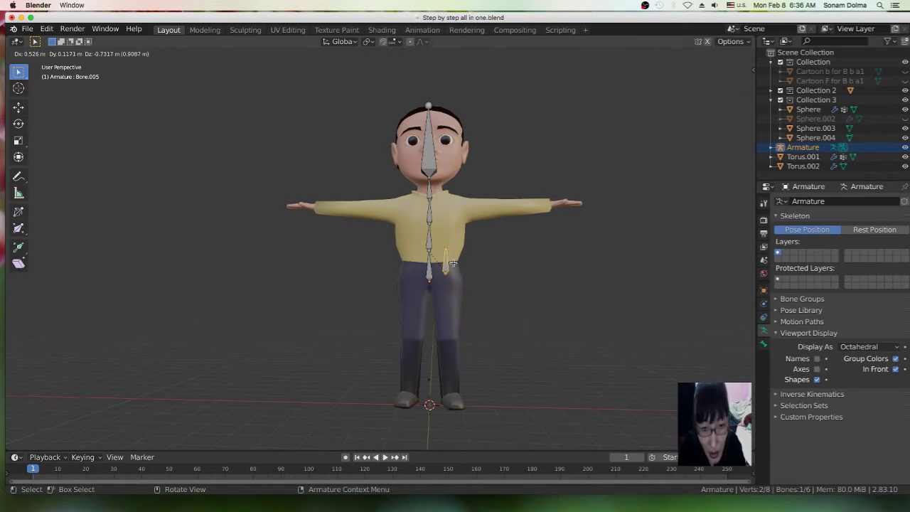
left_click(453, 263)
key("r")
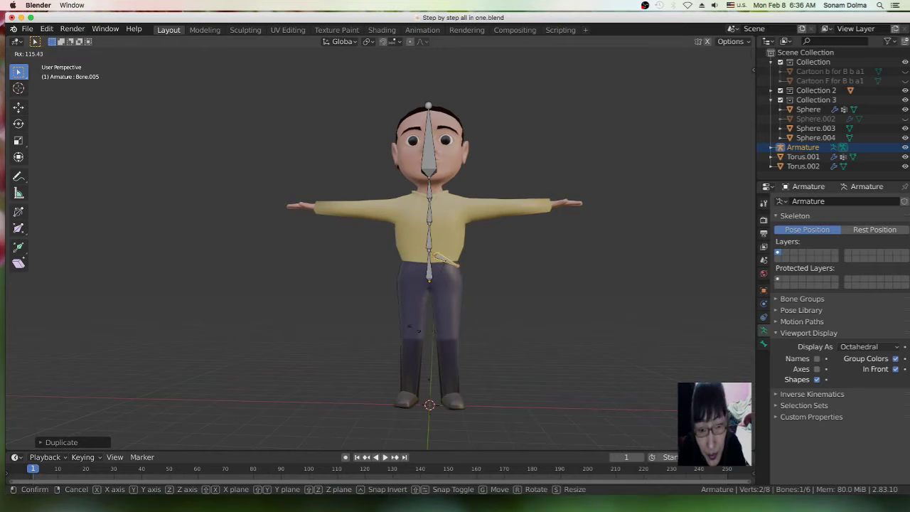
left_click(394, 270)
- Move the rotated copy into the character's left thigh and lengthen it by lowering its tip to the knee
key("g")
left_click(479, 300)
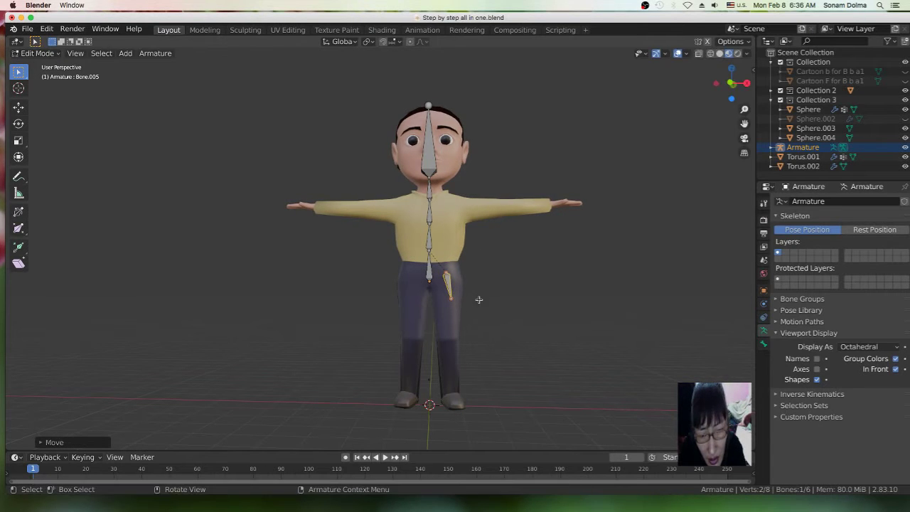
left_click(454, 298)
key("g")
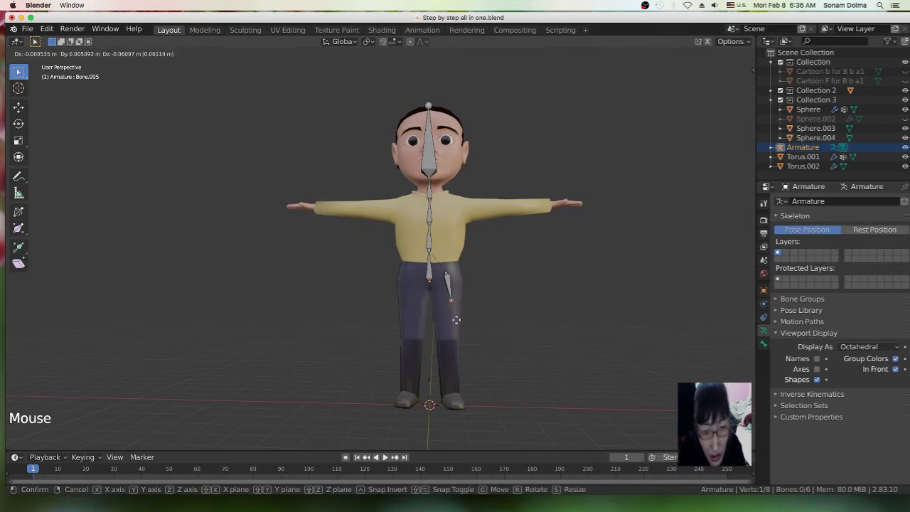
left_click(452, 335)
- Shift the whole thigh bone slightly down and outward to center it in the leg
mouse_move(486, 353)
middle_mouse_down()
mouse_move(390, 349)
mouse_move(469, 357)
mouse_move(487, 347)
middle_mouse_up()
scroll(488, 347, "down", 2)
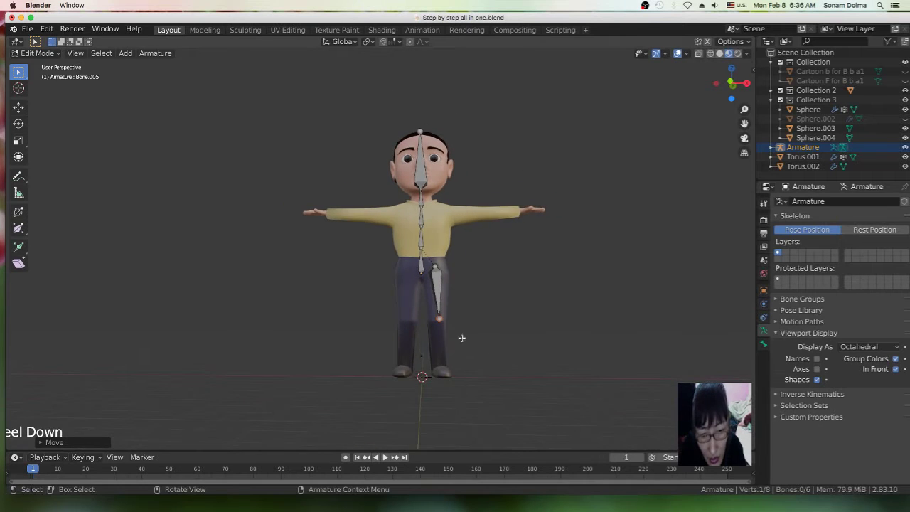
scroll(454, 320, "up", 2)
left_click(452, 294)
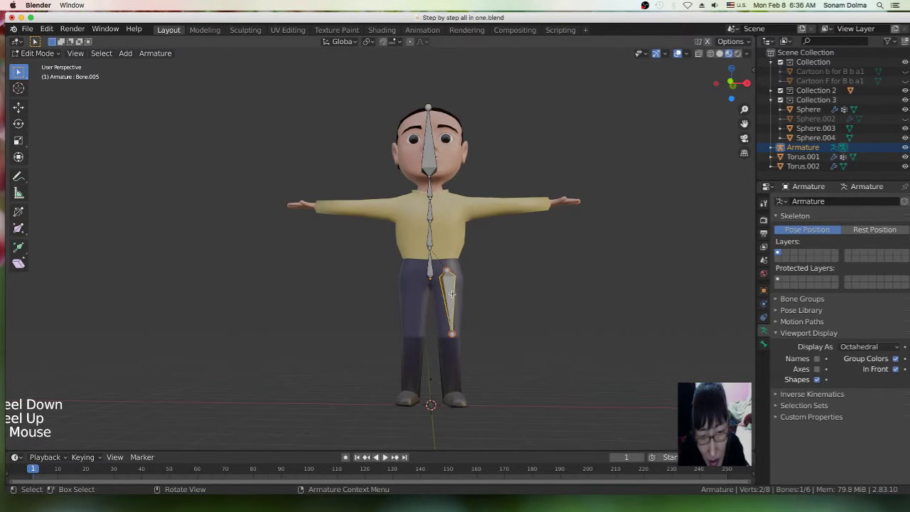
key("g")
left_click(456, 297)
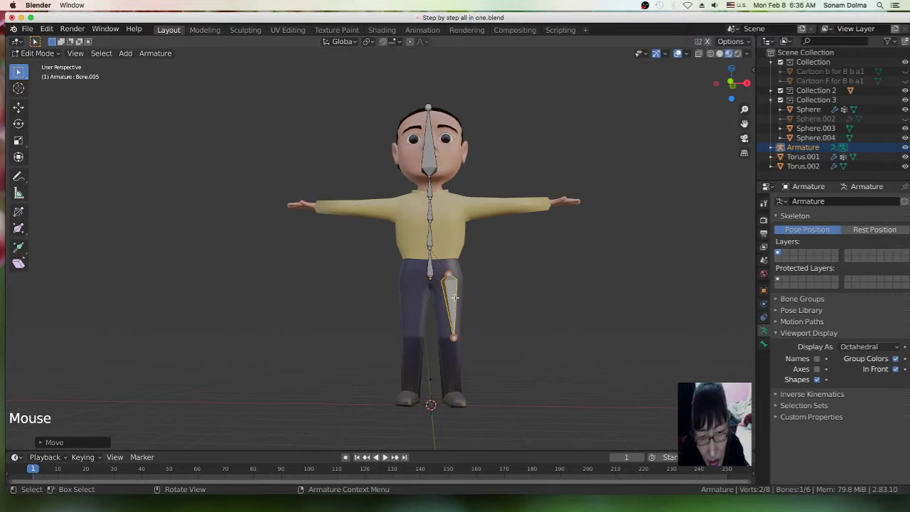
key("g")
right_click(452, 295)
- Adjust the thigh bone's tip at the knee and extrude a shin bone about 1.8 m down to the ankle
left_click(451, 334)
key("g")
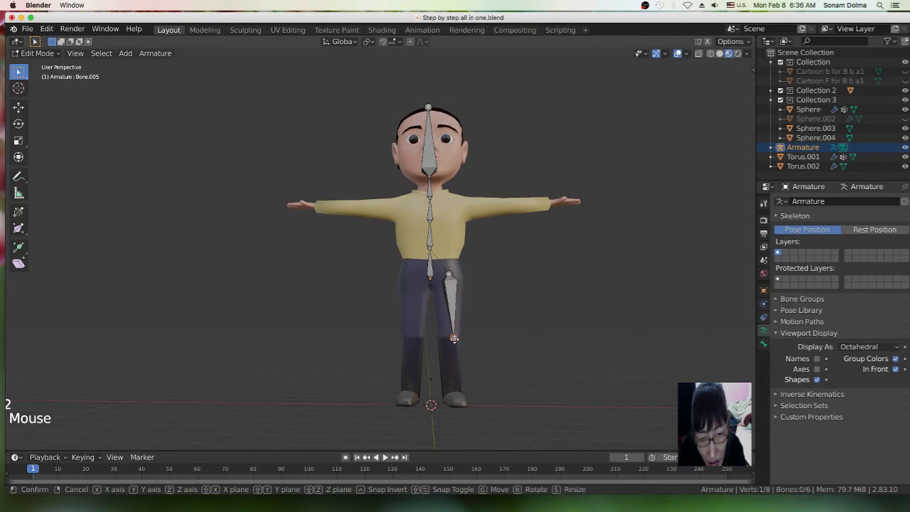
left_click(453, 337)
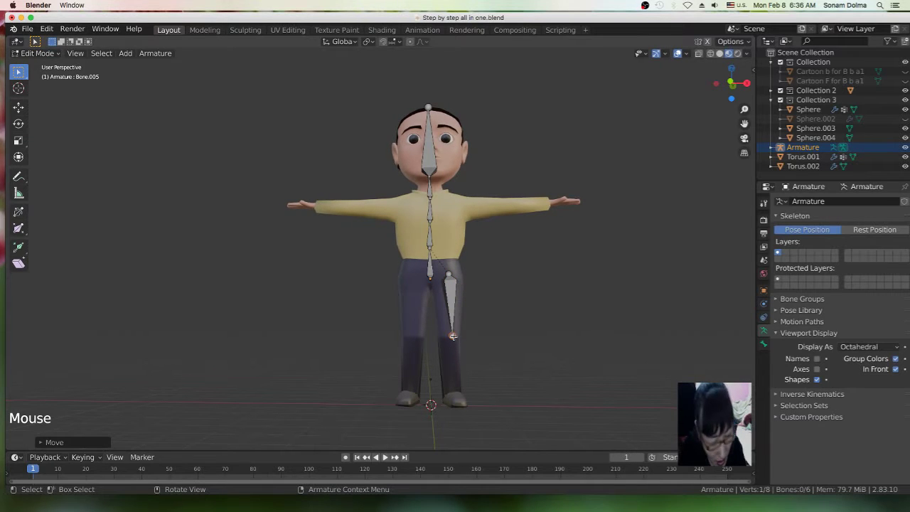
key("e")
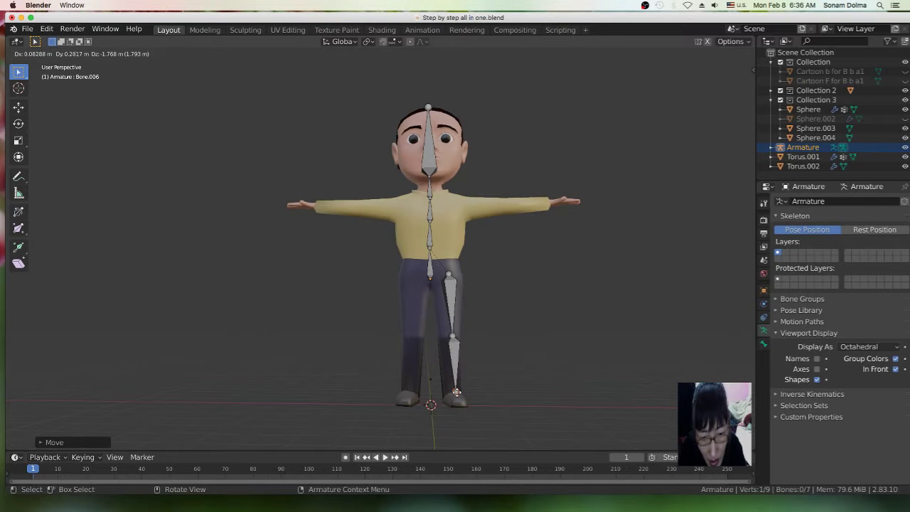
left_click(457, 393)
- From a side view, extrude a foot bone forward from the ankle and a toe bone to the shoe's tip
middle_click_drag(519, 387, 391, 386)
mouse_move(391, 386)
left_mouse_down()
mouse_move(391, 397)
mouse_move(372, 396)
mouse_move(387, 398)
left_mouse_up()
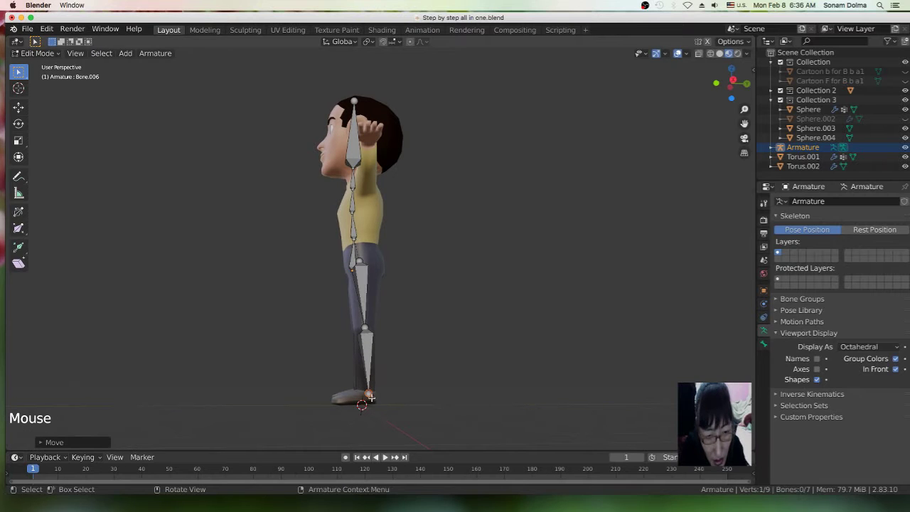
left_click(370, 397)
key("e")
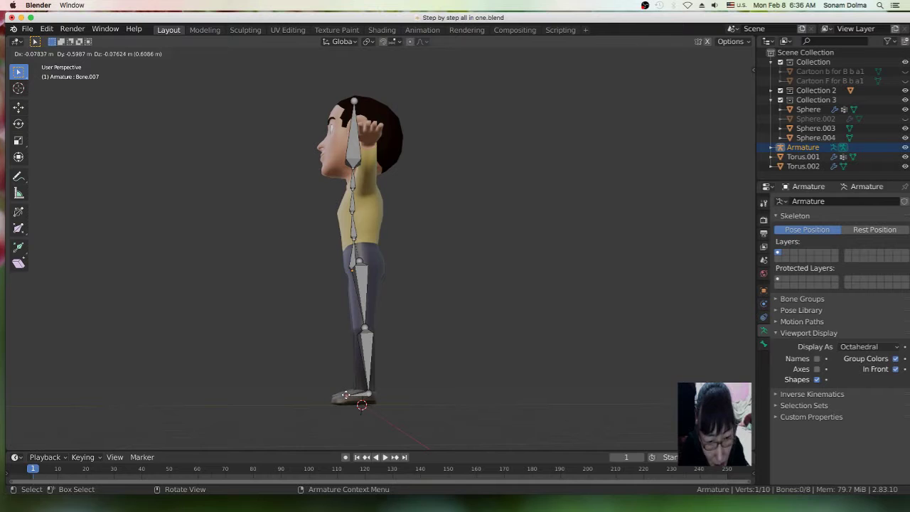
left_click(349, 395)
key("g")
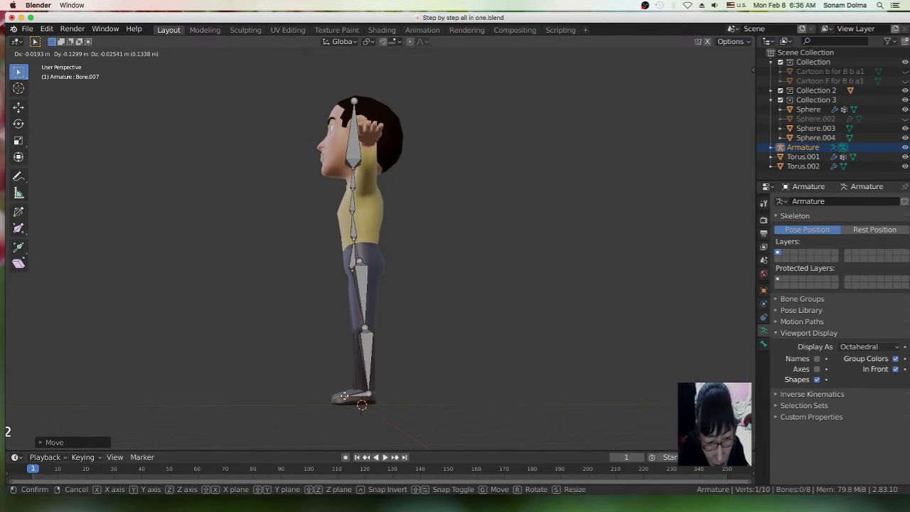
left_click(346, 397)
key("e")
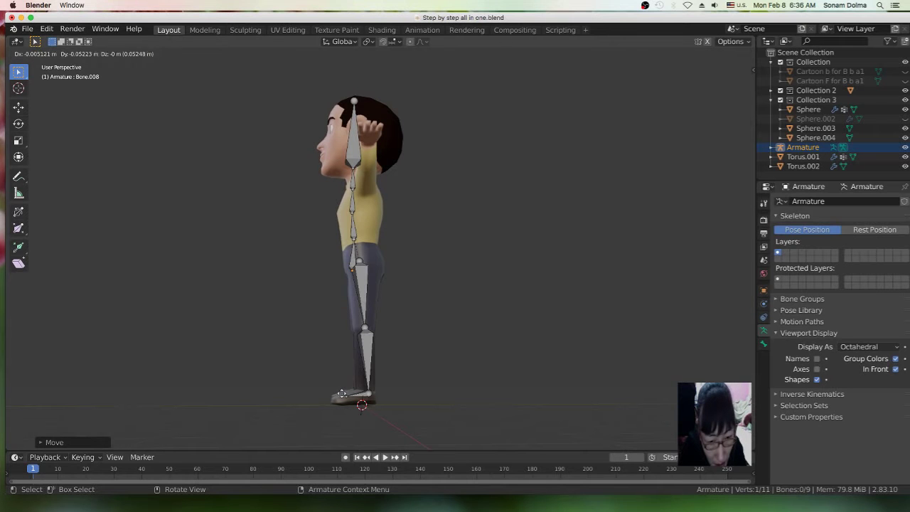
left_click(334, 397)
- Move the toe bone's tip sideways so the foot bones lie inside the left shoe
middle_click_drag(334, 397, 477, 436)
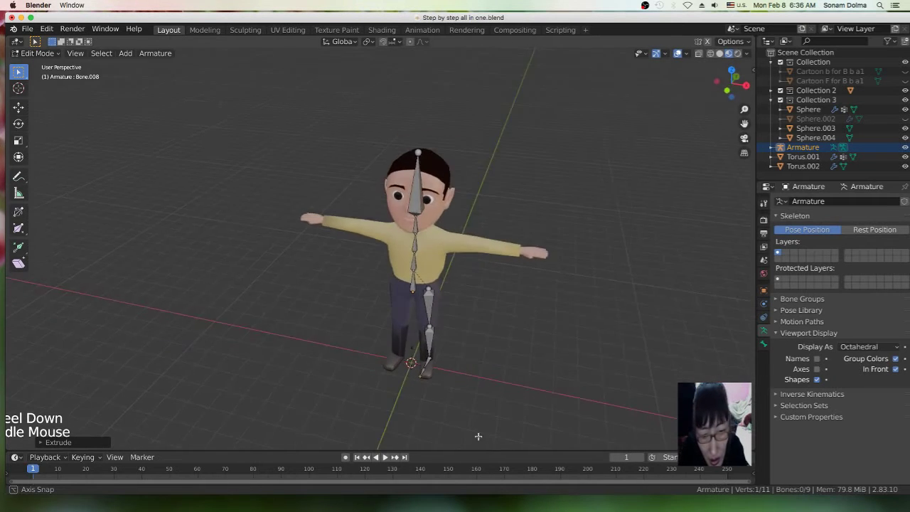
key("g")
left_click(423, 366)
mouse_move(423, 366)
left_mouse_down()
mouse_move(440, 359)
mouse_move(432, 363)
left_mouse_up()
middle_click_drag(472, 349, 488, 300)
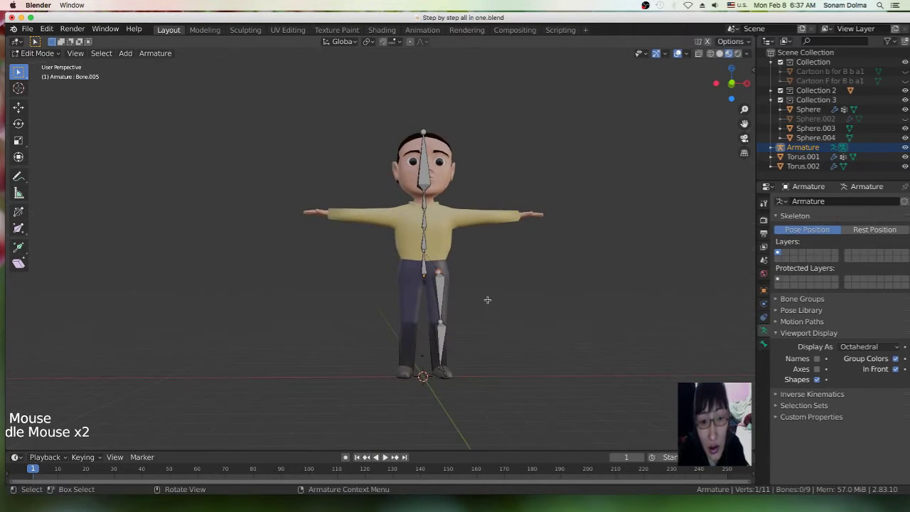
left_click(425, 223)
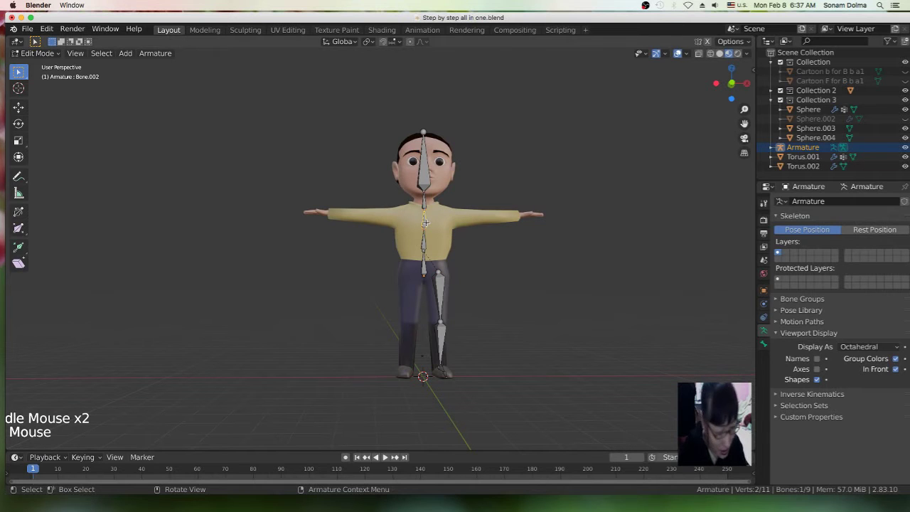
key("shift+d")
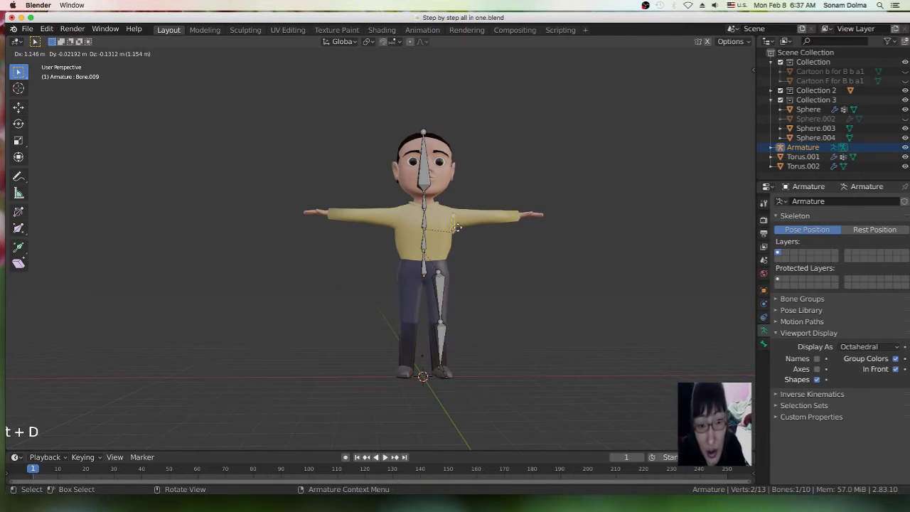
right_click(458, 227)
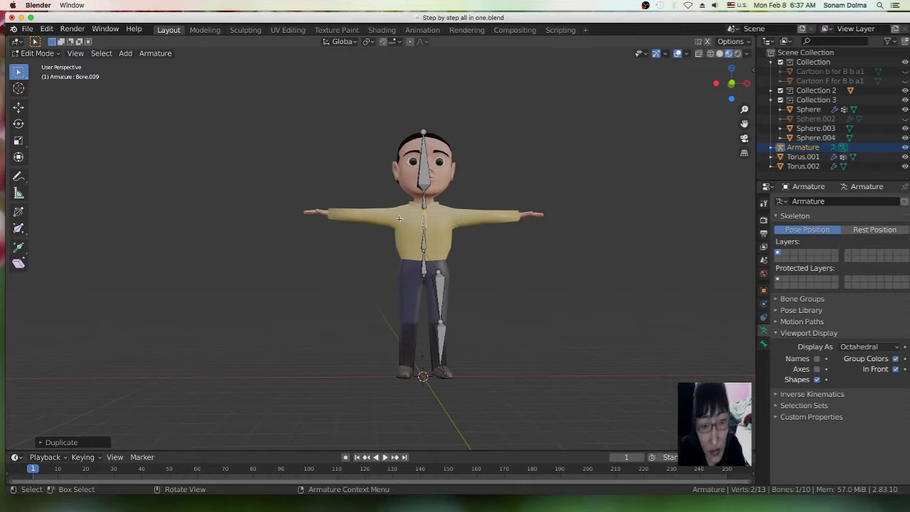
key("super+z")
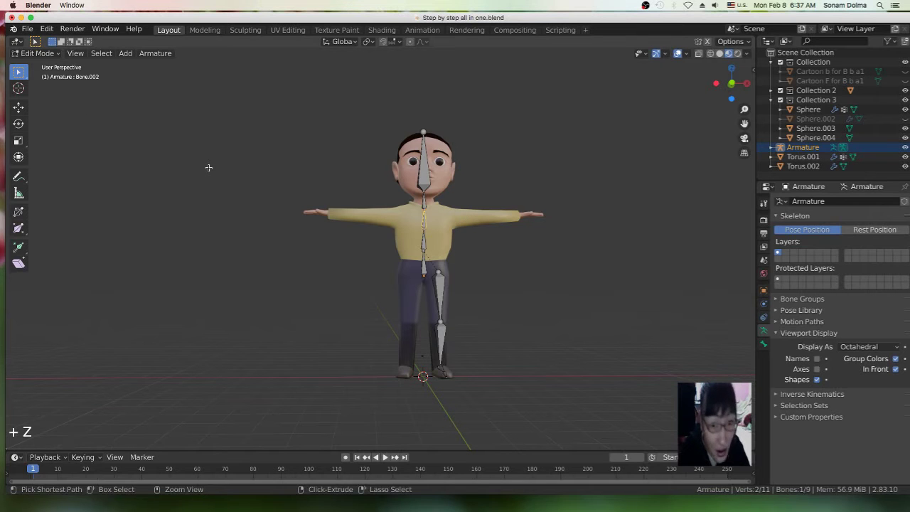
- Duplicate the neck bone and place the copy beside the neck, toward the character's left shoulder
left_click(423, 202)
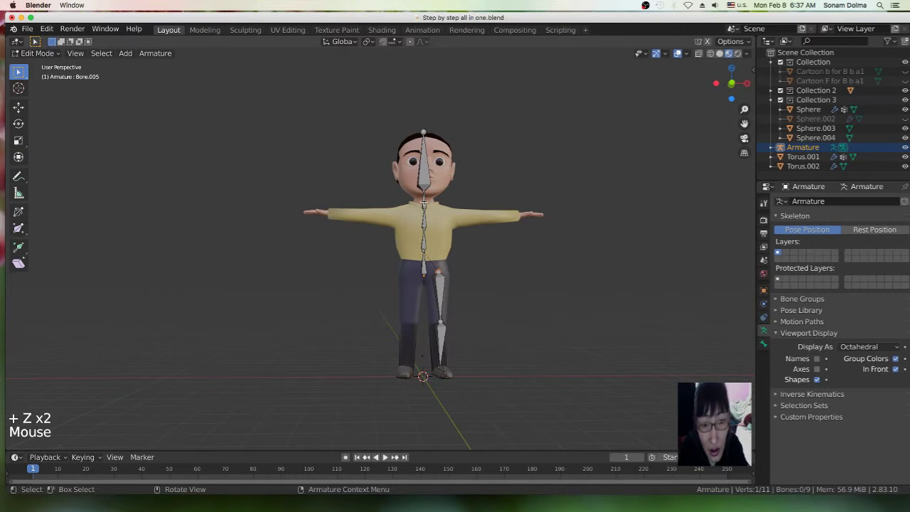
key("shift+d")
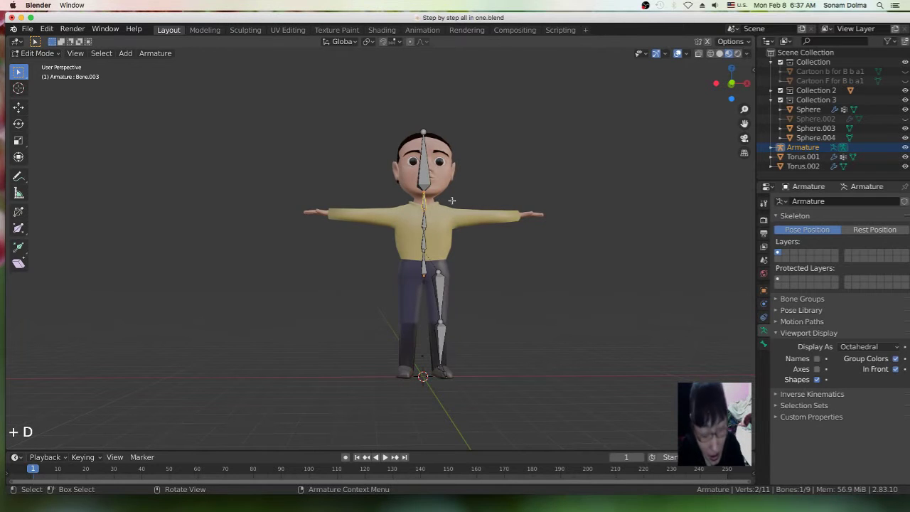
key("g")
key("Escape")
key("ctrl")
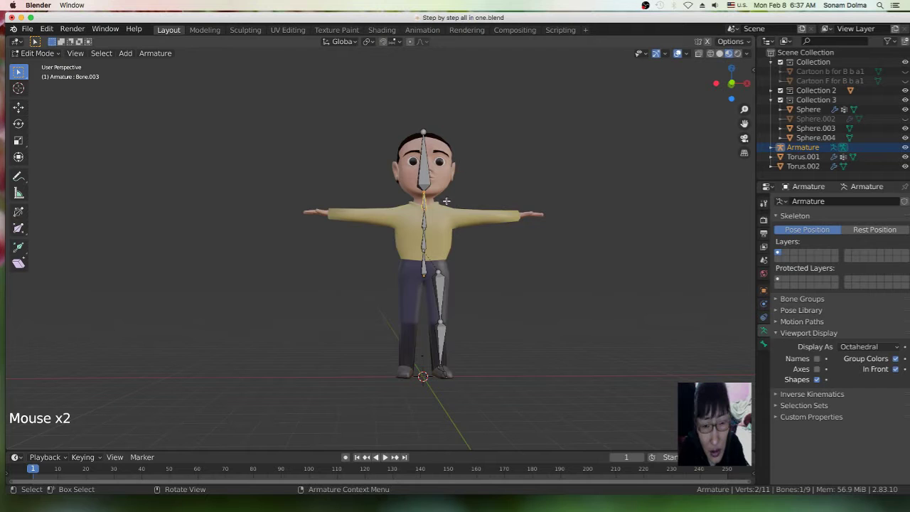
scroll(447, 202, "up", 3)
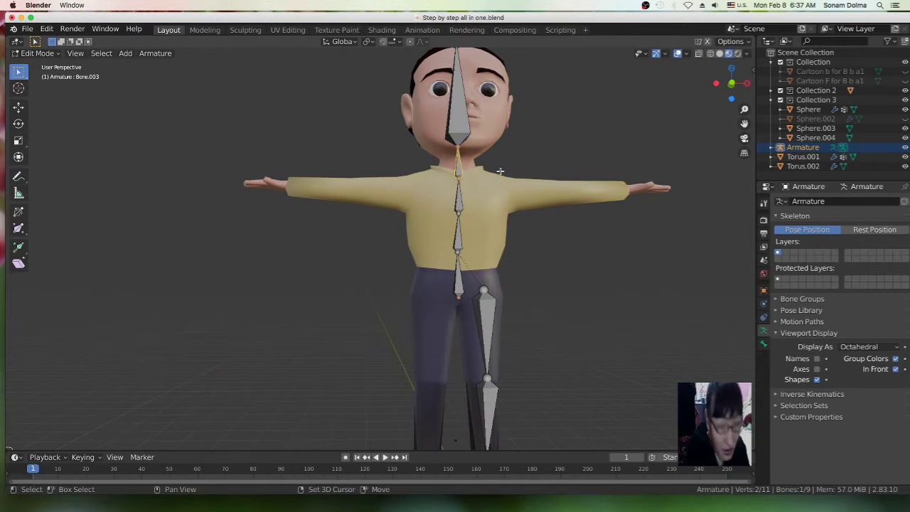
key("shift+d")
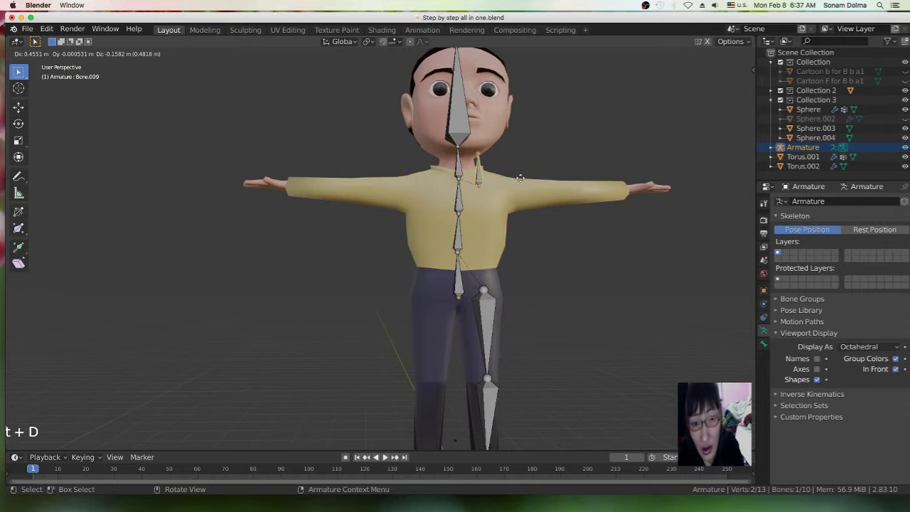
left_click(521, 202)
scroll(521, 202, "down", 4)
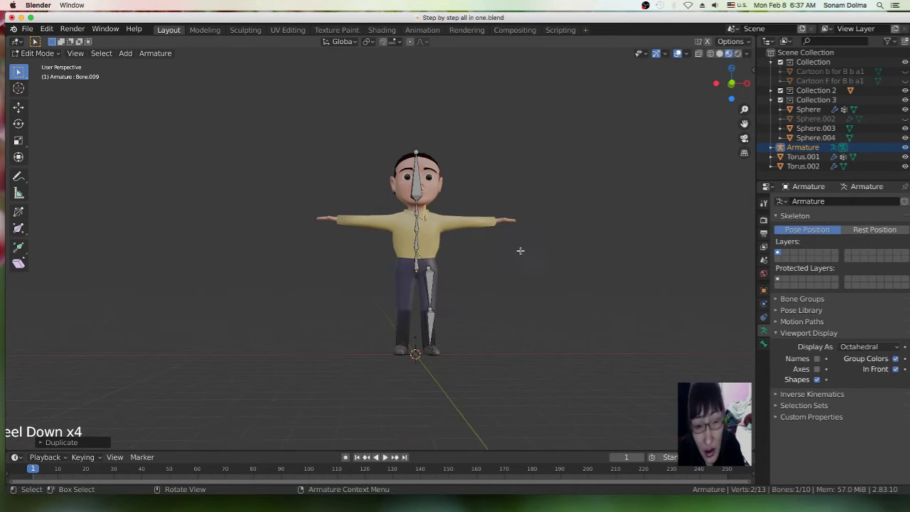
- Rotate the duplicated neck bone to nearly horizontal and move it beside the neck, pointing toward the left shoulder
middle_click_drag(535, 259, 530, 261)
key("r")
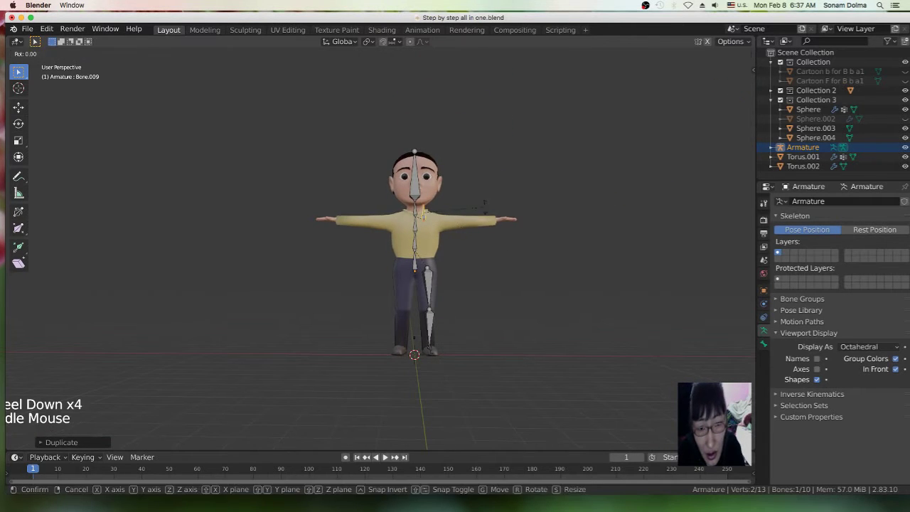
left_click(451, 259)
key("g")
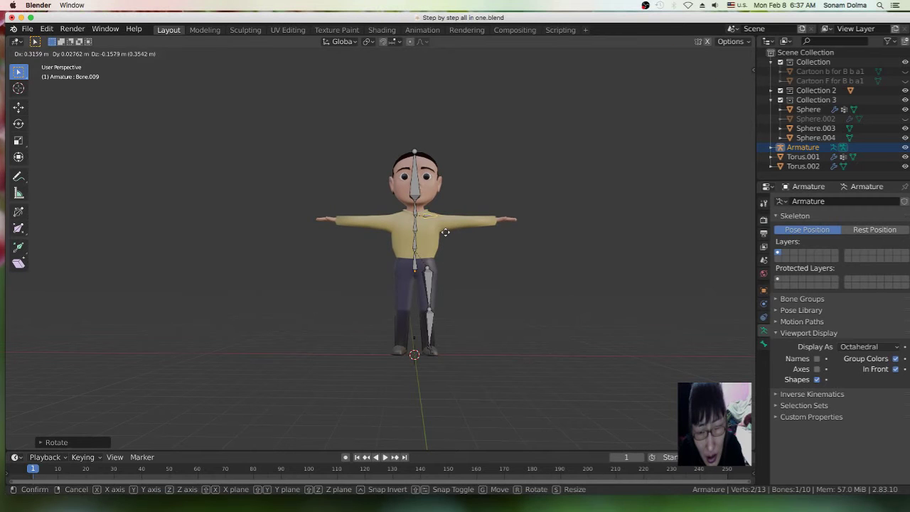
left_click(455, 226)
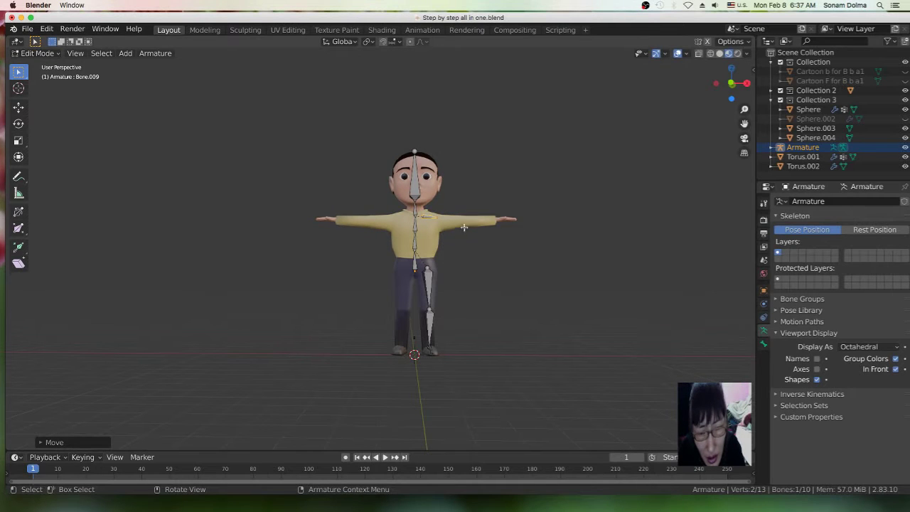
- Refine the shoulder bone's rotation and position so it slopes slightly down from beside the neck to the left shoulder joint
key("r")
left_click(478, 210)
key("g")
left_click(449, 222)
key("r")
left_click(478, 242)
key("g")
left_click(461, 234)
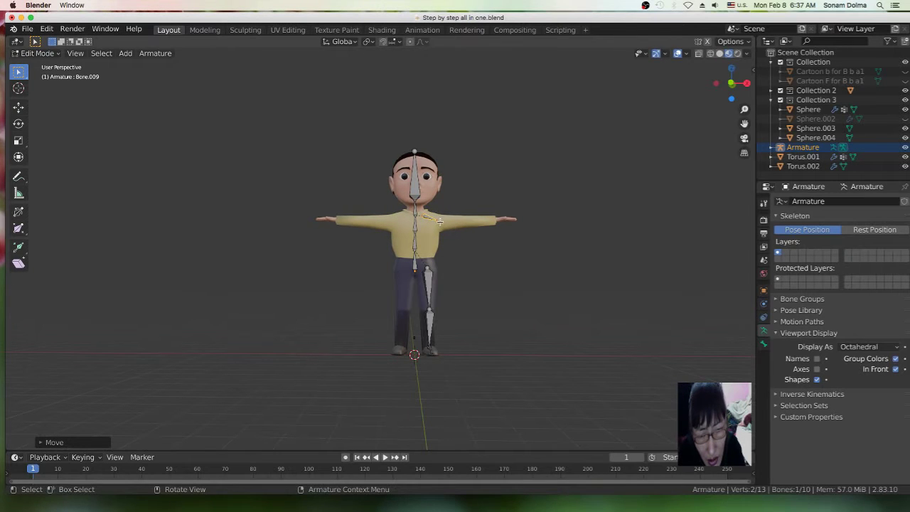
key("g")
left_click(450, 227)
- Extrude an upper arm bone about 1.2 m from the shoulder bone's tip along the left sleeve to the elbow
left_click(441, 223)
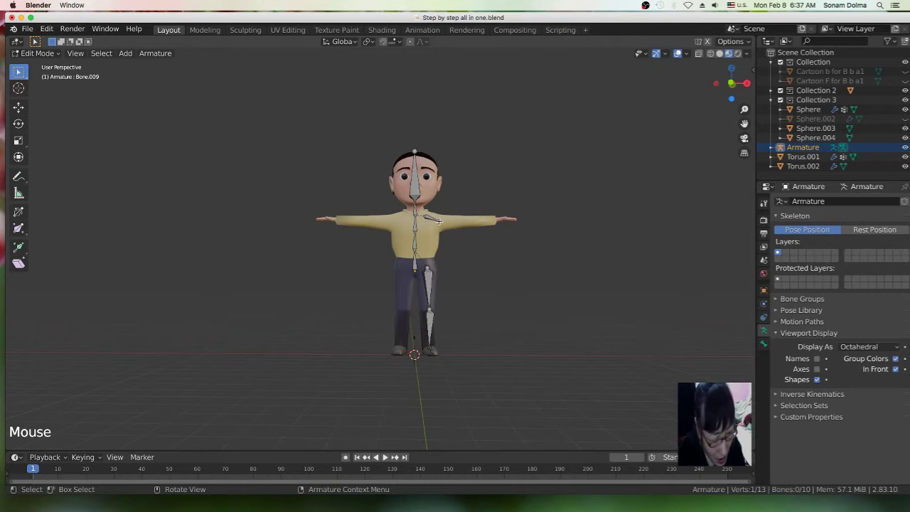
key("e")
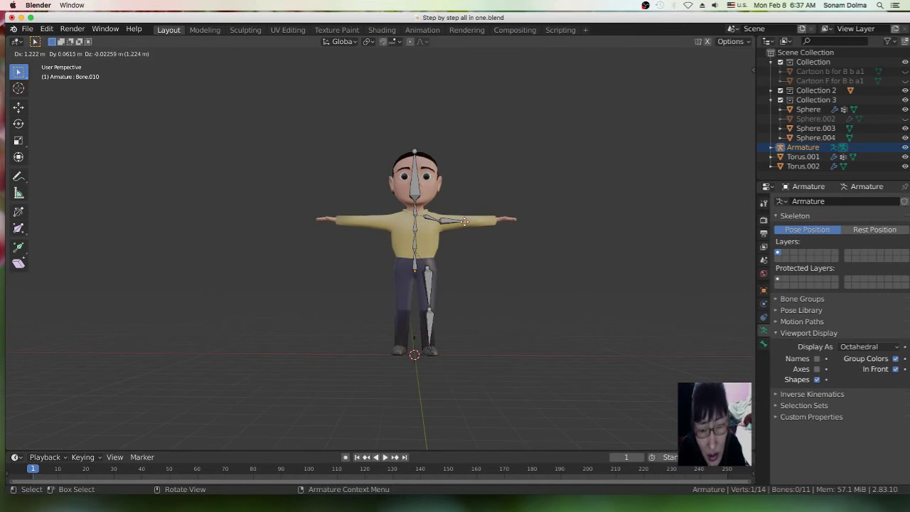
left_click(464, 222)
- Viewing from above, move the upper arm bone's tip so the elbow joint sits inside the left sleeve
middle_click_drag(508, 239, 435, 323)
scroll(373, 322, "up", 2)
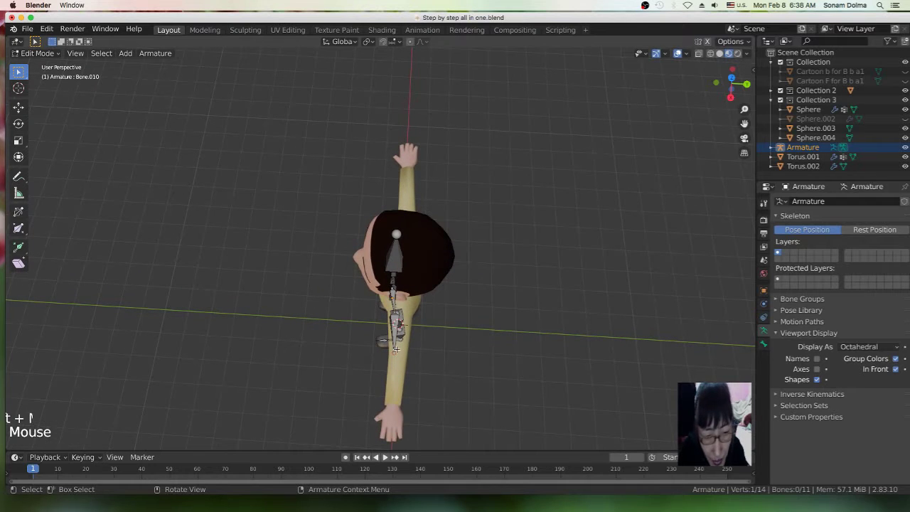
key("g")
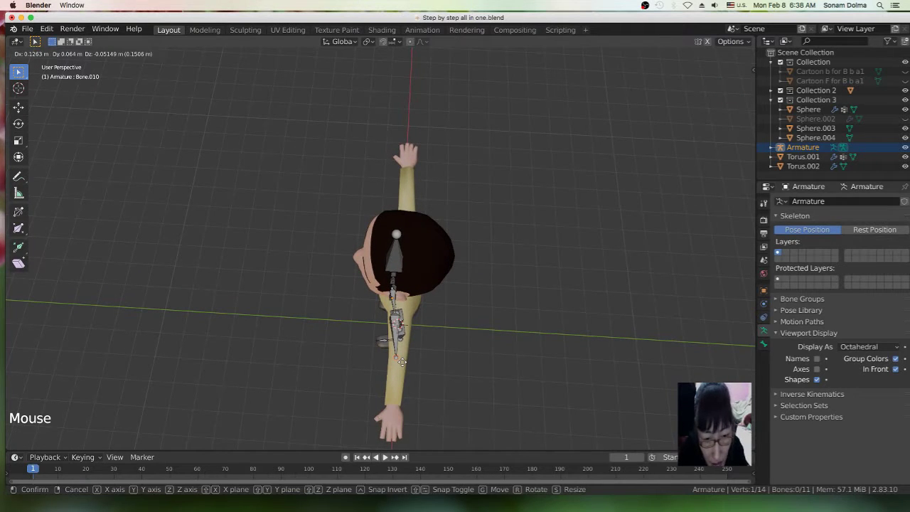
left_click(402, 363)
scroll(440, 387, "down", 1)
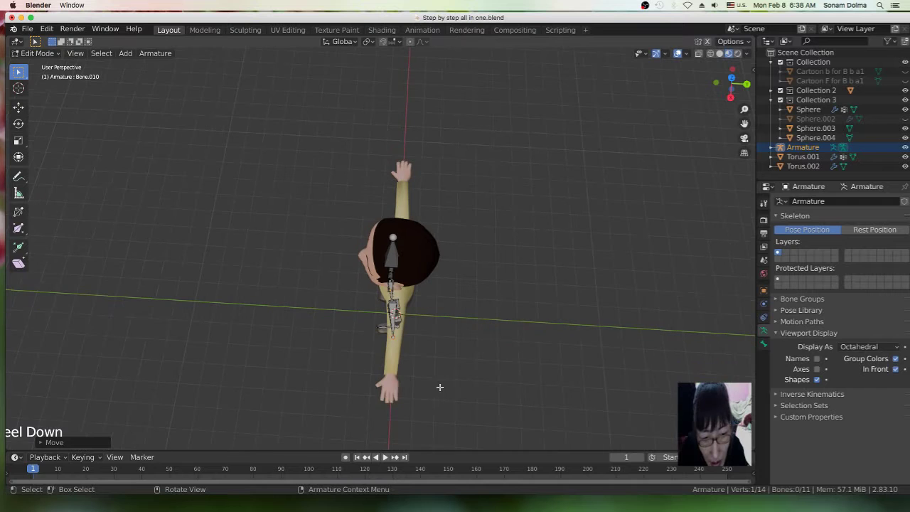
key("g")
left_click(407, 345)
- Extrude a forearm bone about 1.3 m from the elbow and align its tip with the left wrist in top view
key("e")
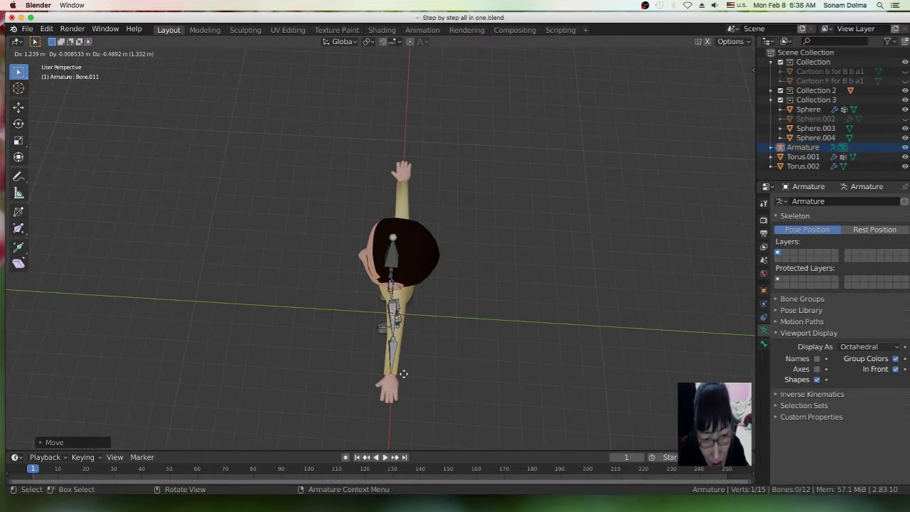
left_click(403, 373)
scroll(418, 368, "up", 3)
middle_click_drag(419, 370, 415, 217, "shift")
scroll(415, 217, "up", 3)
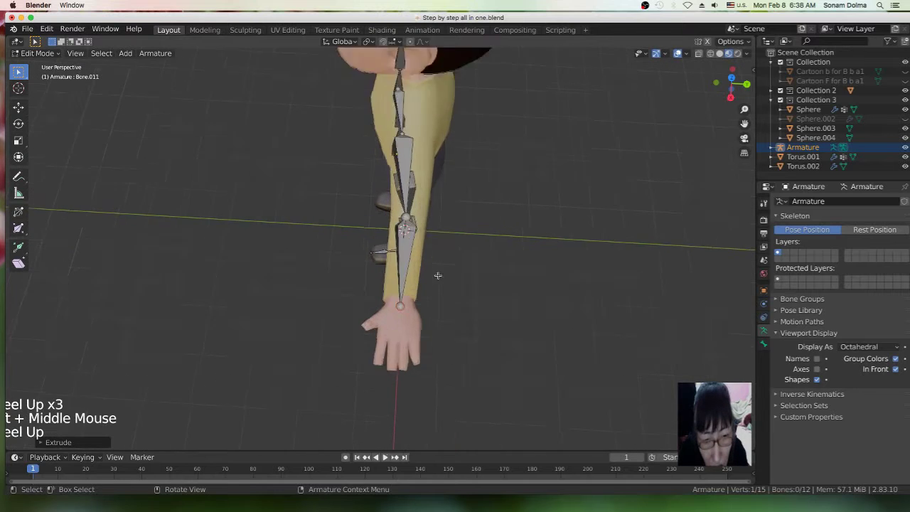
middle_click_drag(443, 348, 482, 240, "shift")
scroll(469, 263, "down", 1)
scroll(465, 271, "down", 2)
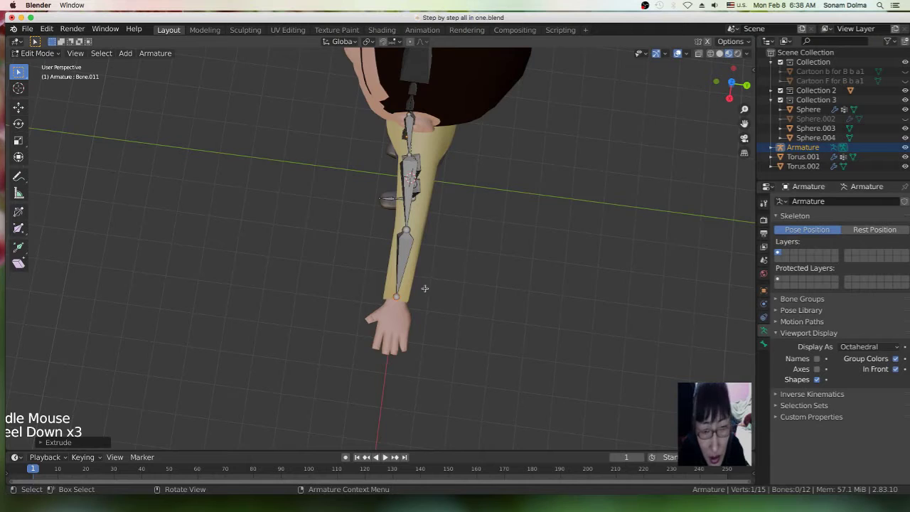
middle_click_drag(443, 229, 443, 229)
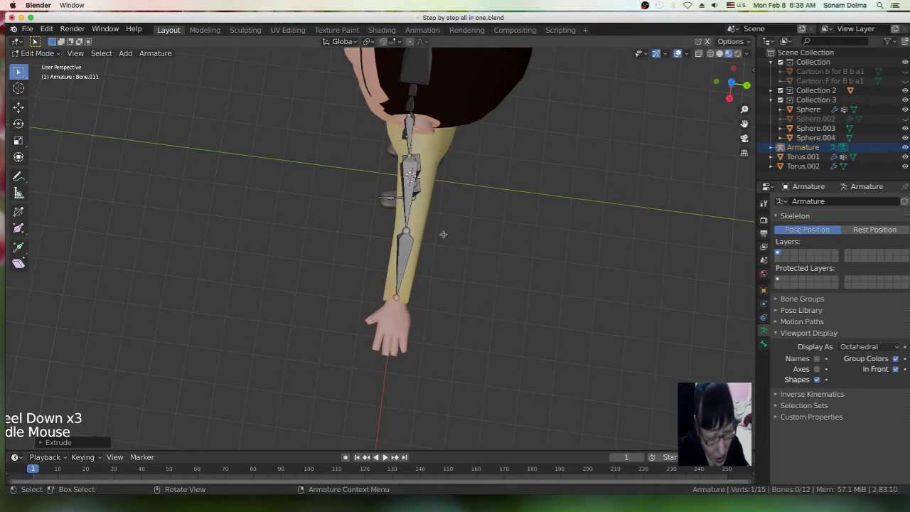
key("KP_7")
left_click_drag(426, 230, 443, 233)
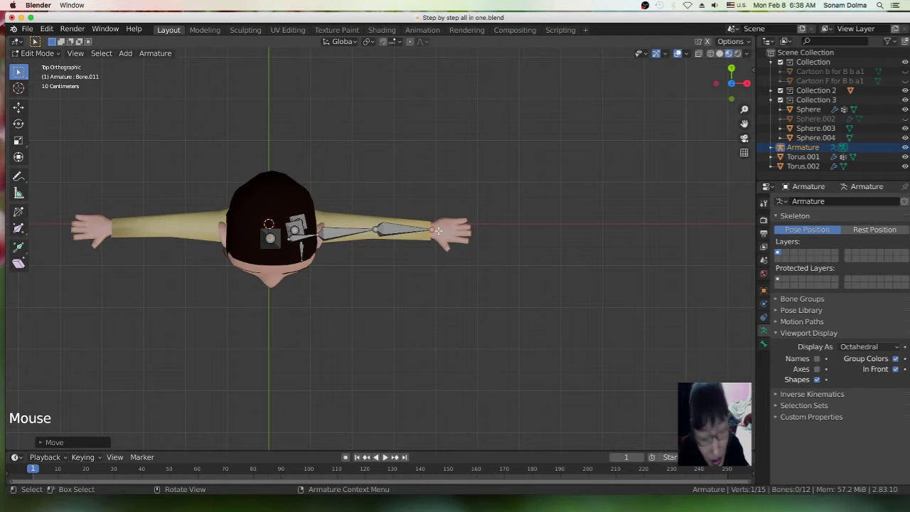
- Extrude a hand bone about 0.57 m from the wrist into the left palm
key("e")
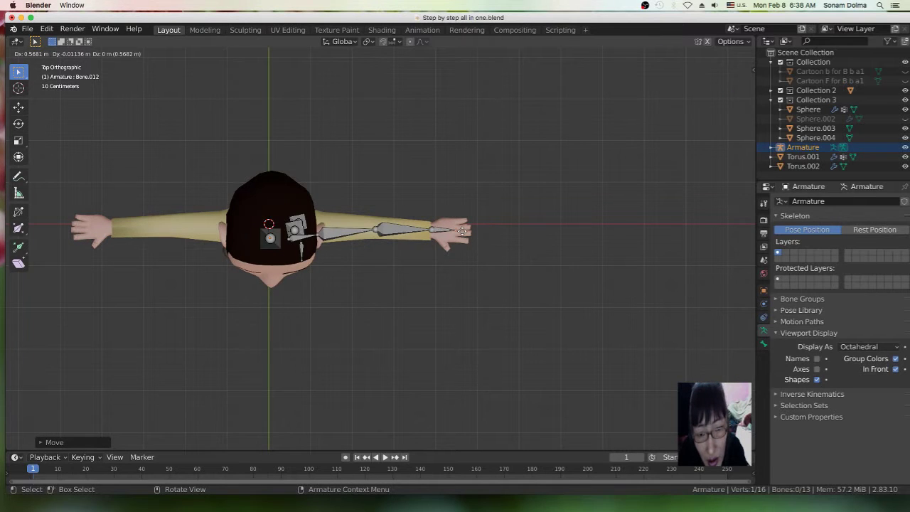
left_click(462, 231)
scroll(493, 249, "up", 4)
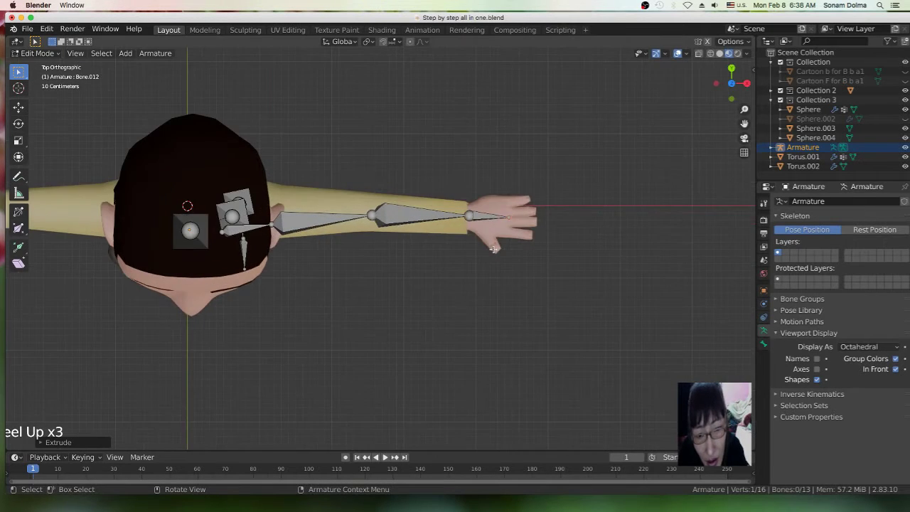
- Duplicate the hand bone and place the copy near the left thumb
left_click(510, 213)
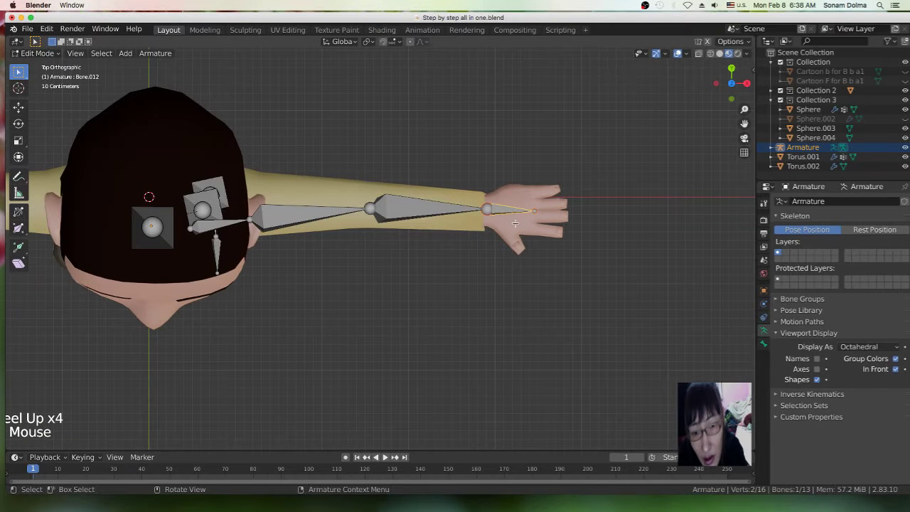
scroll(515, 224, "up", 1)
middle_click_drag(531, 222, 492, 229, "shift")
scroll(436, 209, "up", 2)
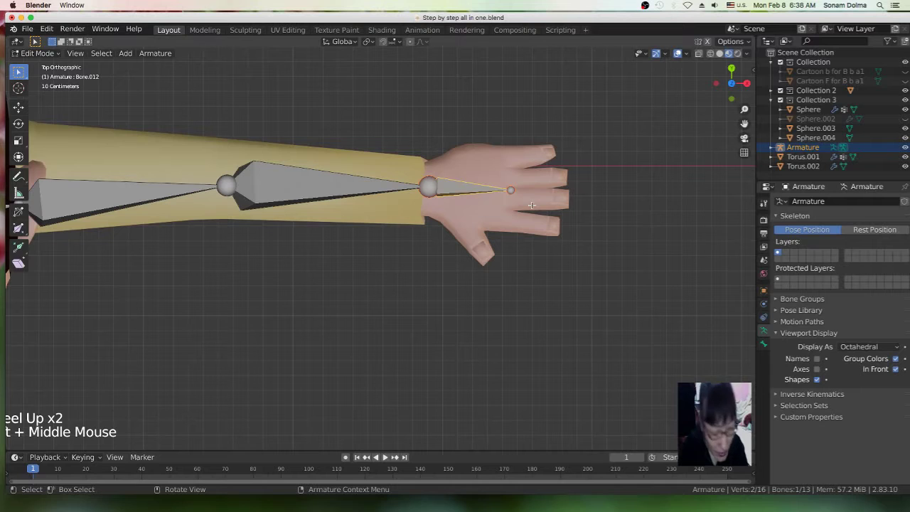
key("shift+d")
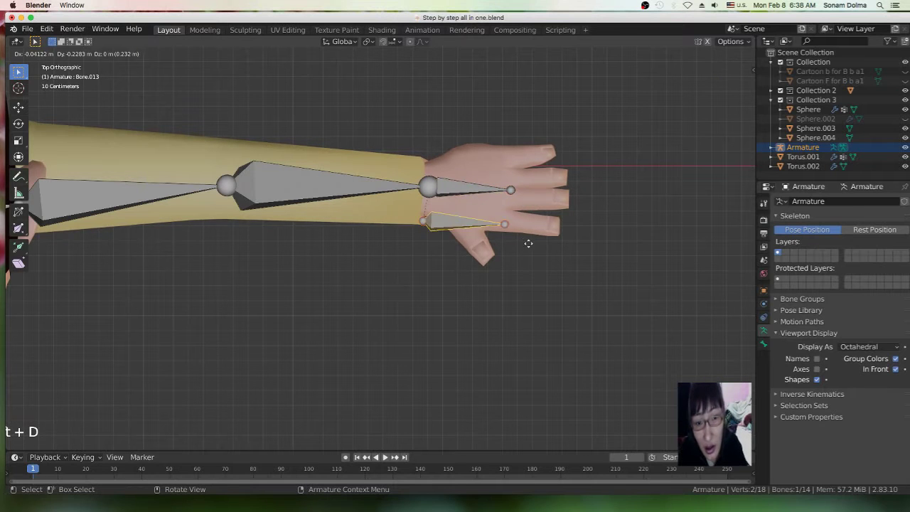
left_click(545, 251)
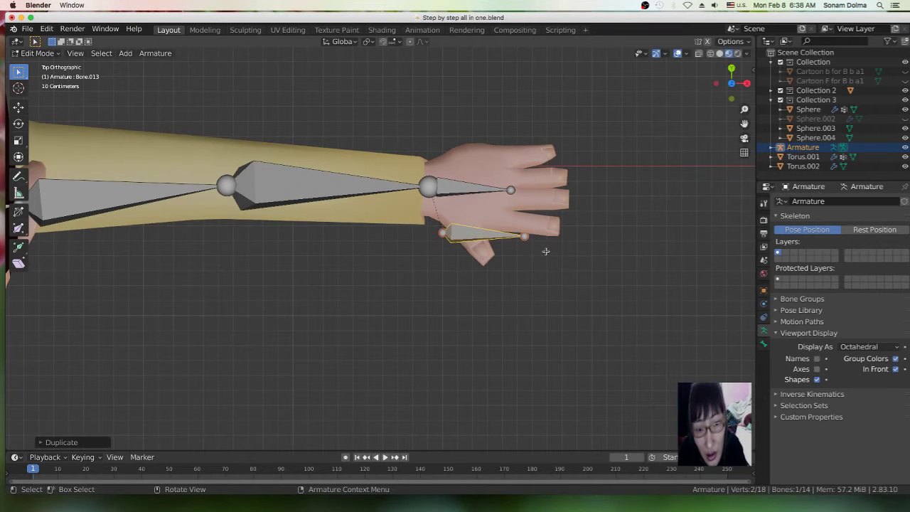
- Rotate the duplicated hand bone to the thumb's direction and move it over the thumb
left_click(483, 235)
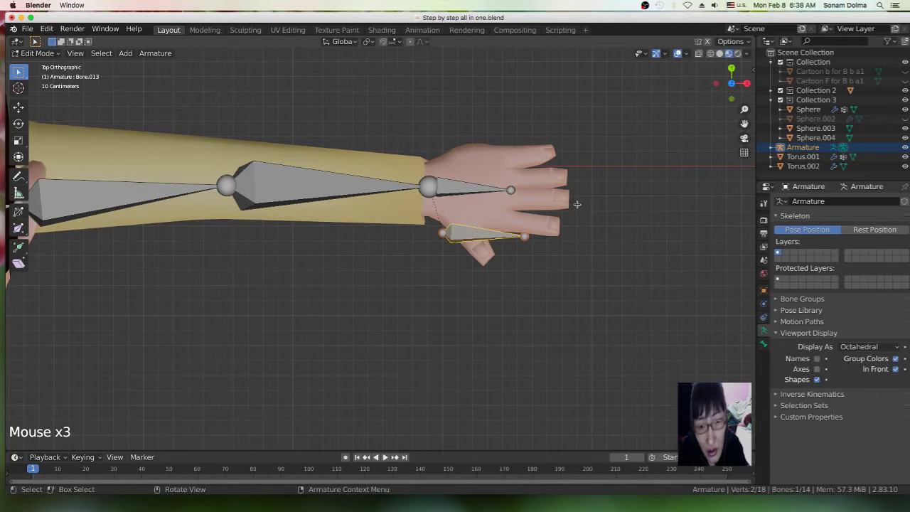
key("r")
left_click(524, 276)
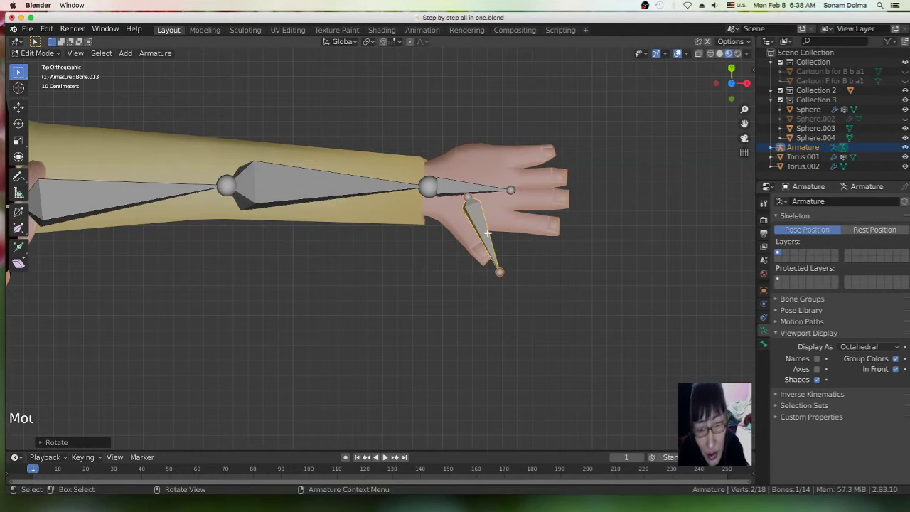
key("g")
left_click(496, 269)
- Shorten the thumb bone by moving its tip inward, and reposition its joints to fit the thumb's base segment
left_click(488, 276)
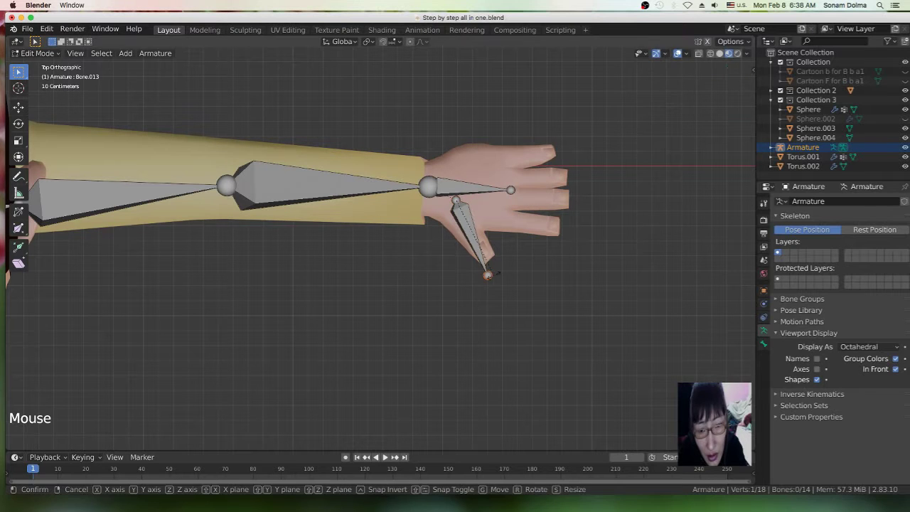
key("g")
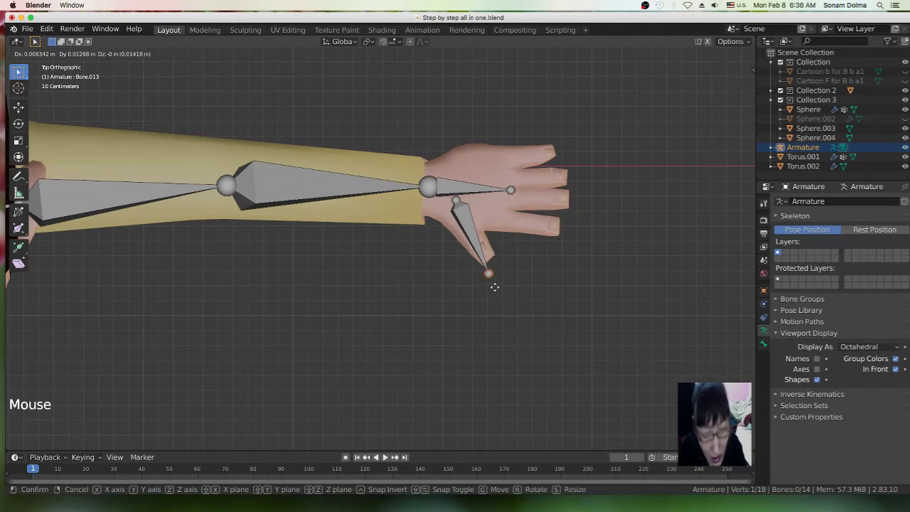
left_click(479, 247)
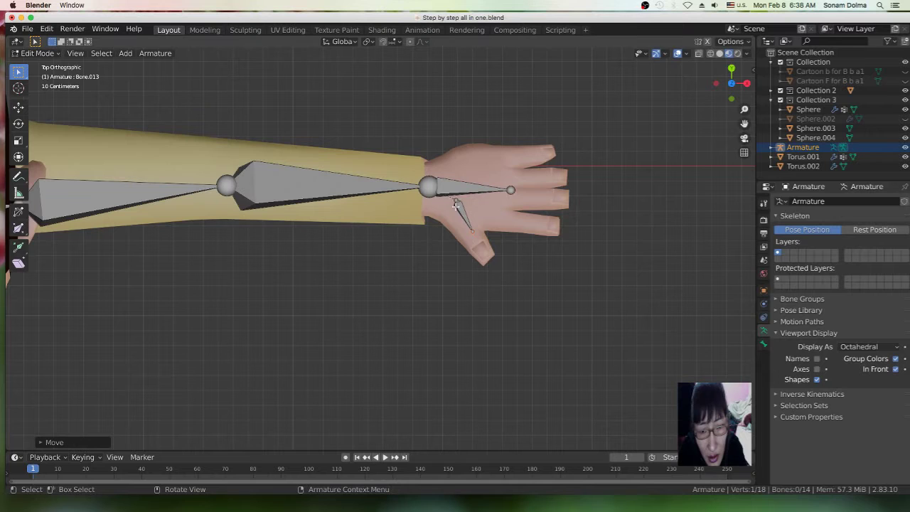
mouse_move(465, 223)
left_mouse_down()
mouse_move(459, 213)
mouse_move(467, 239)
left_mouse_up()
left_click(468, 238)
key("r")
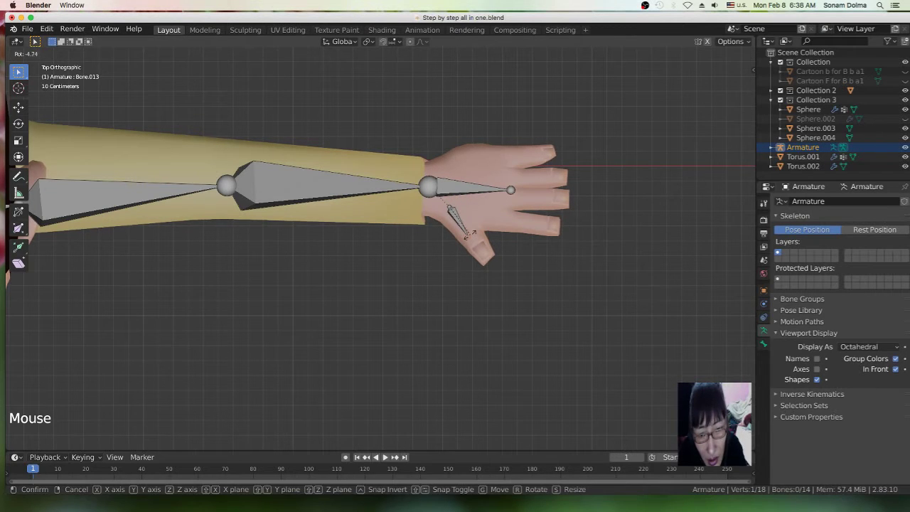
left_click(469, 238)
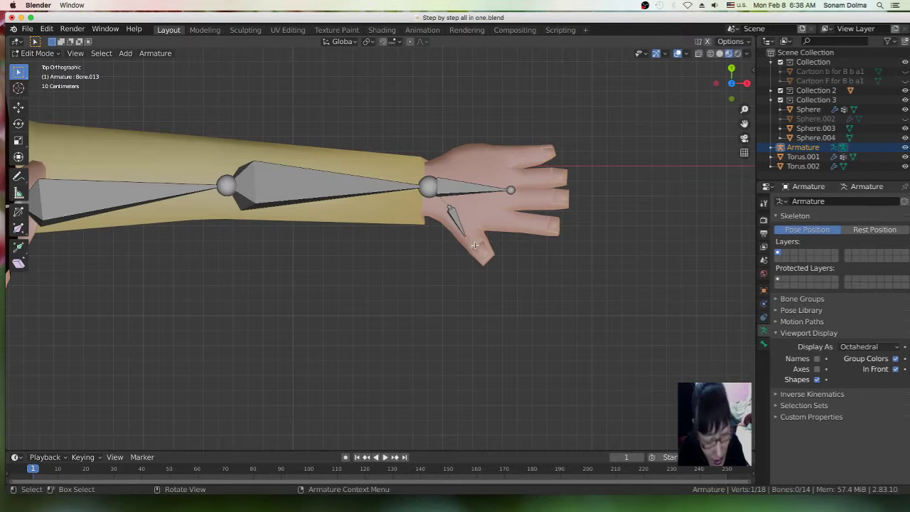
key("g")
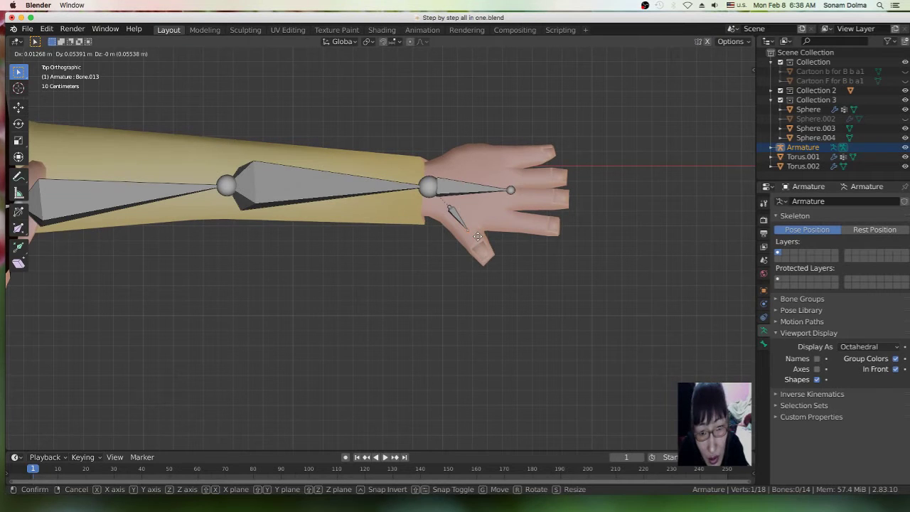
left_click(477, 237)
- Extrude two more bones in a chain from the thumb bone's tip to the end of the thumb
key("e")
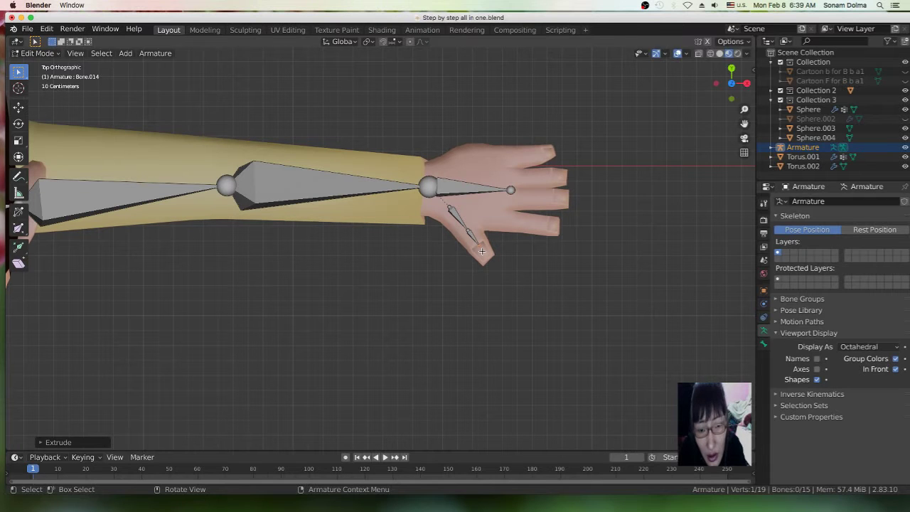
key("e")
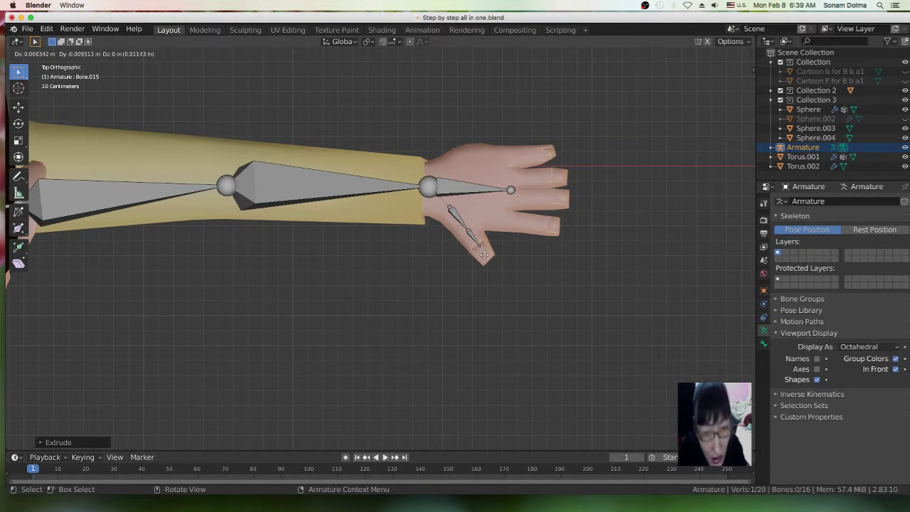
left_click(491, 262)
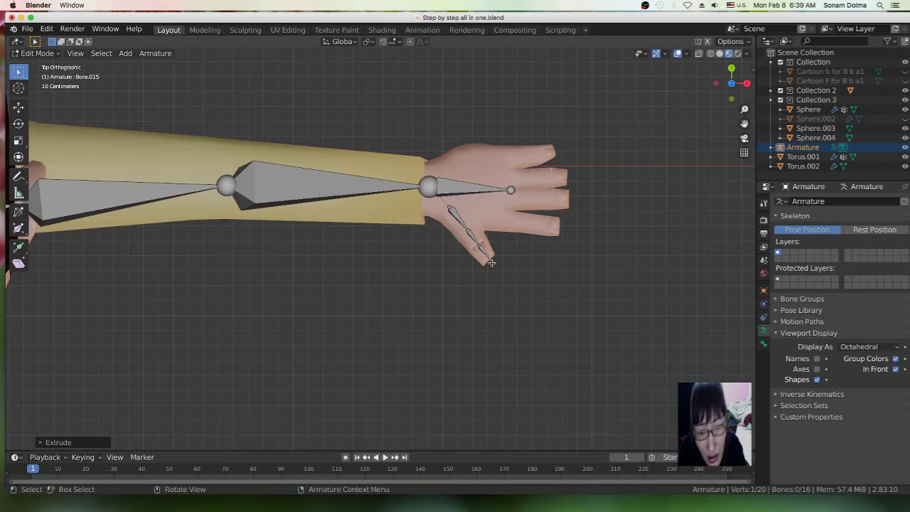
- Select the left hand and thumb bones and move them up along the Z axis into the character's hand
middle_click_drag(519, 273, 517, 193)
scroll(445, 266, "down", 5)
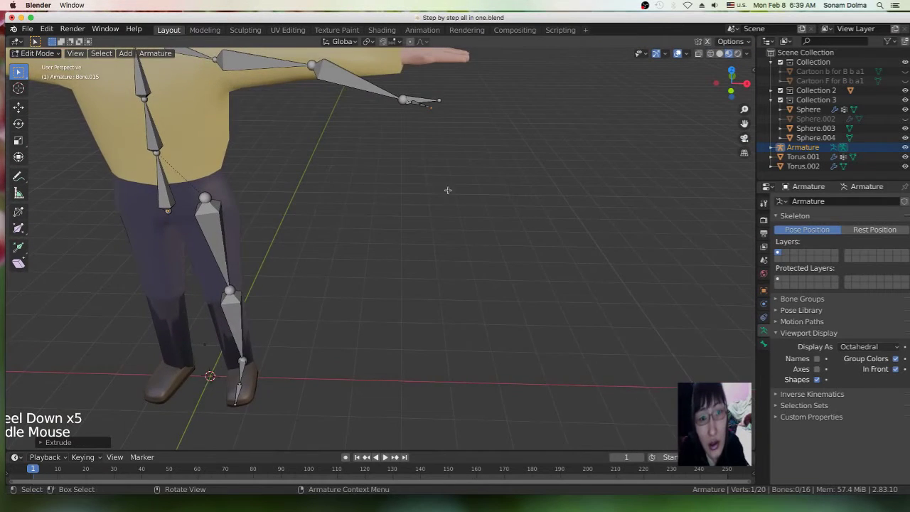
scroll(431, 173, "down", 1)
key("c")
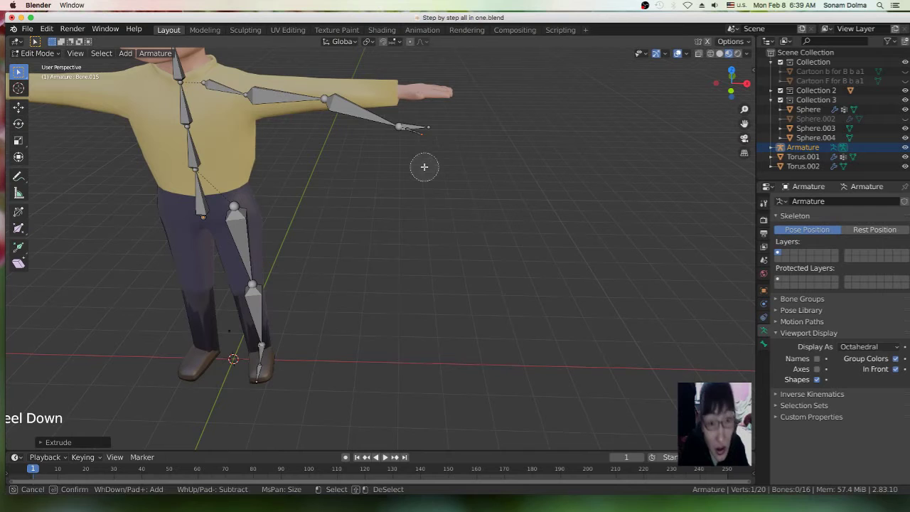
mouse_move(420, 159)
left_mouse_down()
mouse_move(418, 151)
mouse_move(421, 159)
left_mouse_up()
right_click(421, 159)
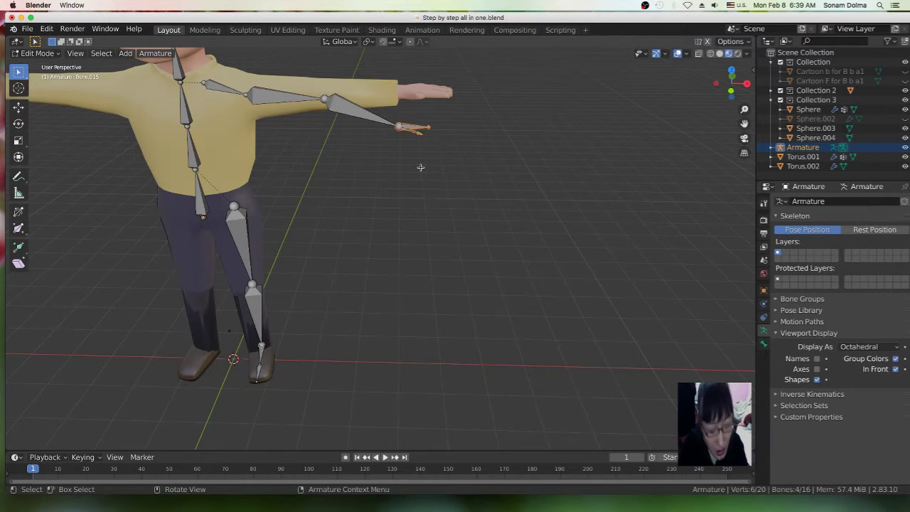
key("g")
key("z")
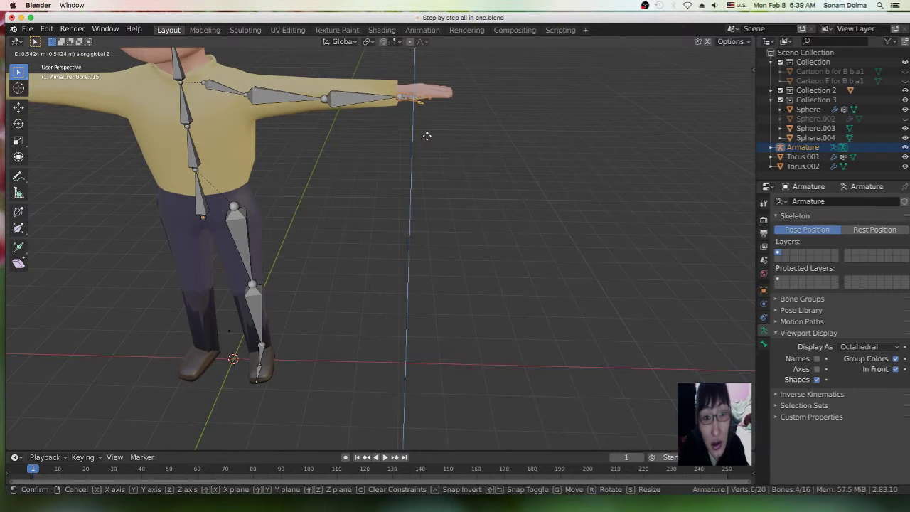
left_click(428, 130)
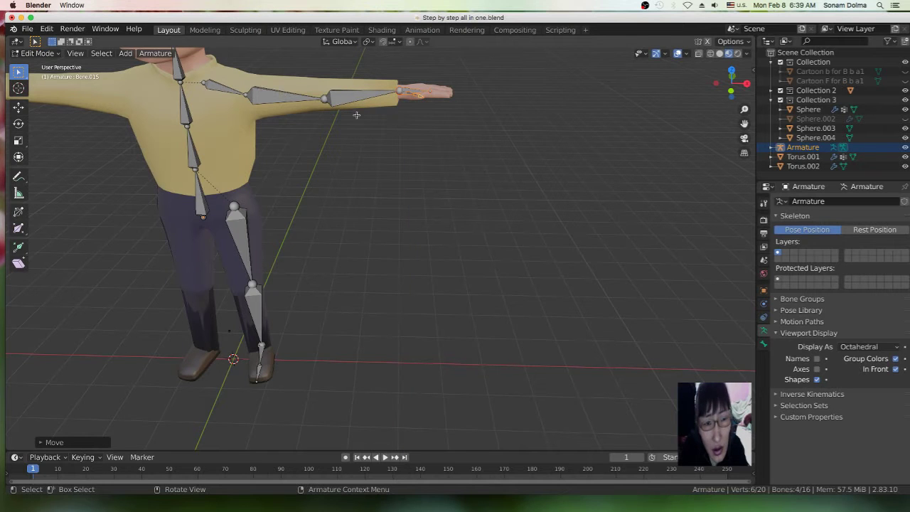
- Reposition the left elbow joint and the upper arm bone so they sit inside the sleeve
left_click(323, 98)
key("g")
right_click(325, 100)
key("g")
right_click(328, 103)
middle_click_drag(350, 128, 361, 111)
key("g")
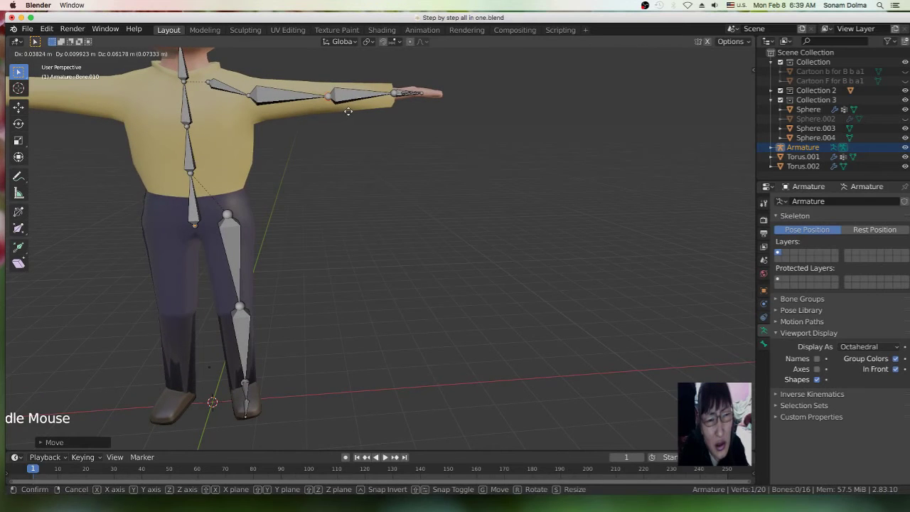
right_click(348, 111)
key("g")
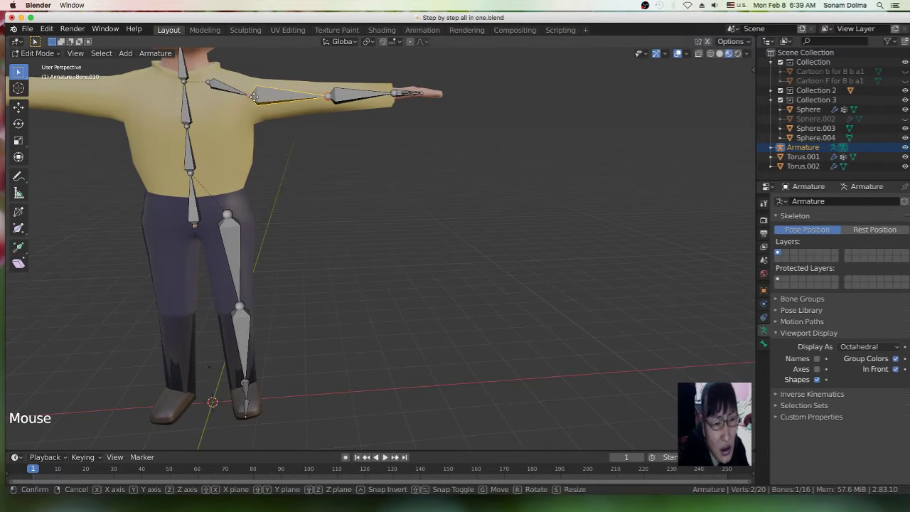
right_click(453, 140)
- Shorten the left hand bone by moving its tip back toward the base of the middle finger
middle_click_drag(453, 140, 417, 239)
scroll(426, 252, "down", 1)
scroll(437, 263, "up", 2)
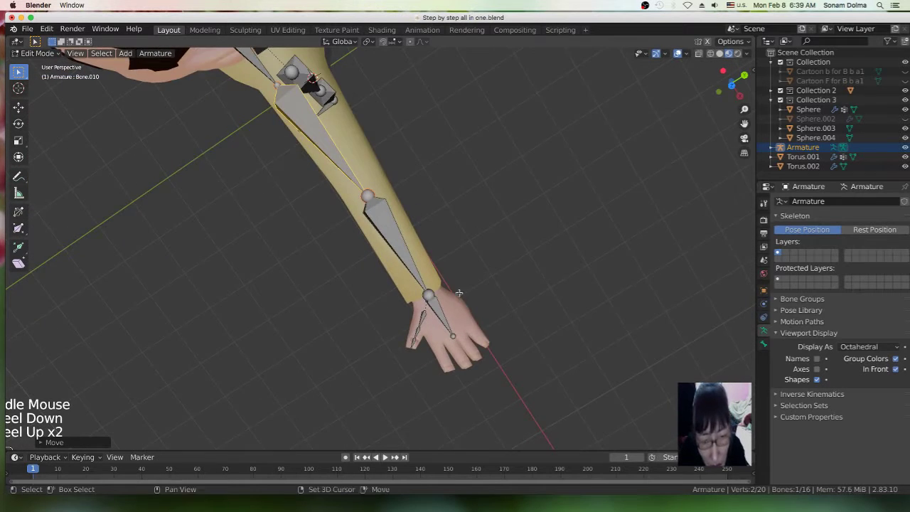
middle_click_drag(459, 292, 360, 187, "shift")
scroll(349, 154, "up", 4)
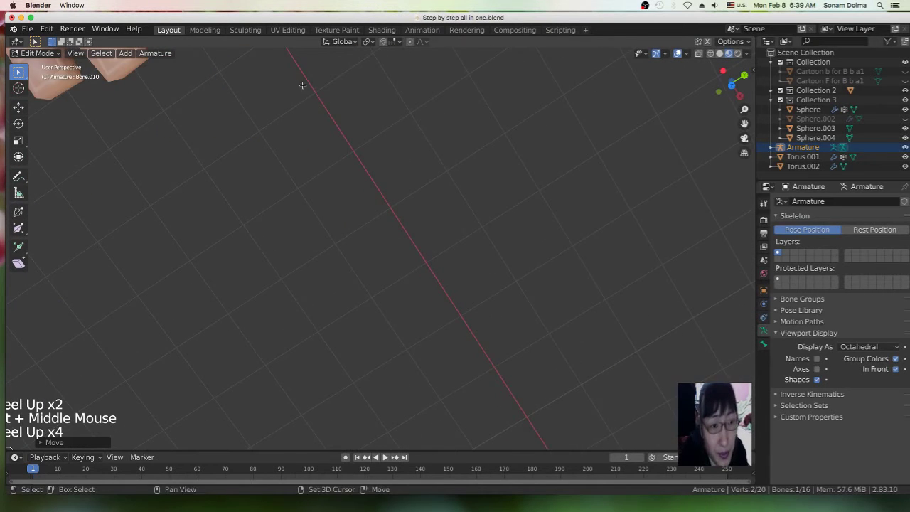
middle_click_drag(301, 83, 398, 206, "shift")
scroll(398, 206, "down", 2)
left_click(399, 208)
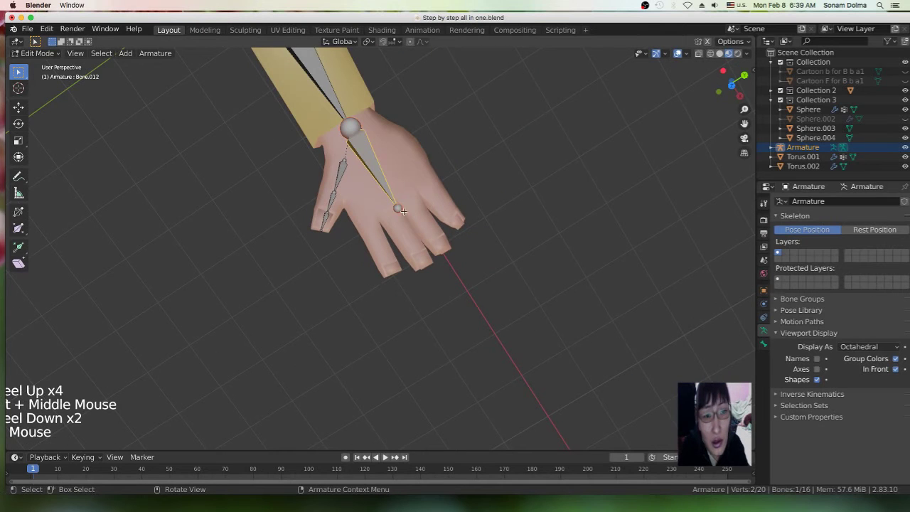
left_click_drag(398, 208, 391, 196)
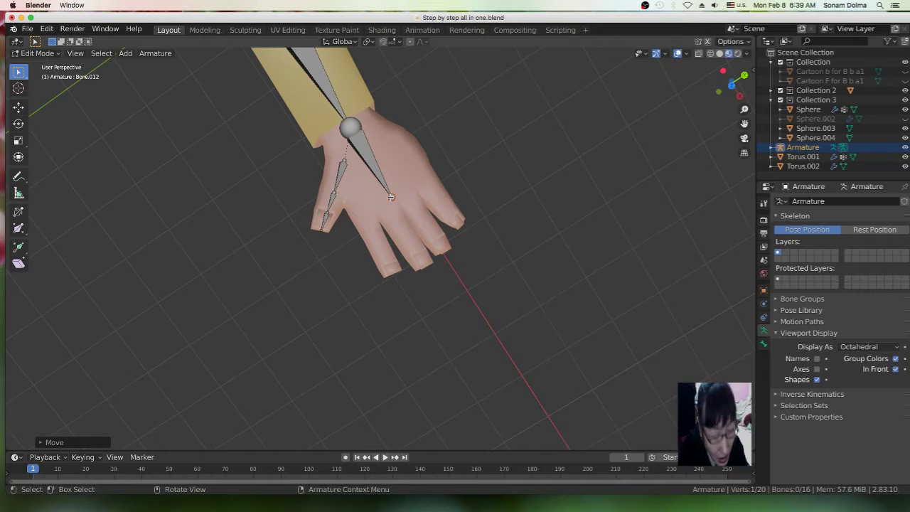
- Extrude three bones in a chain from the hand bone's tip to the end of the middle finger, and adjust the knuckle joint
key("e")
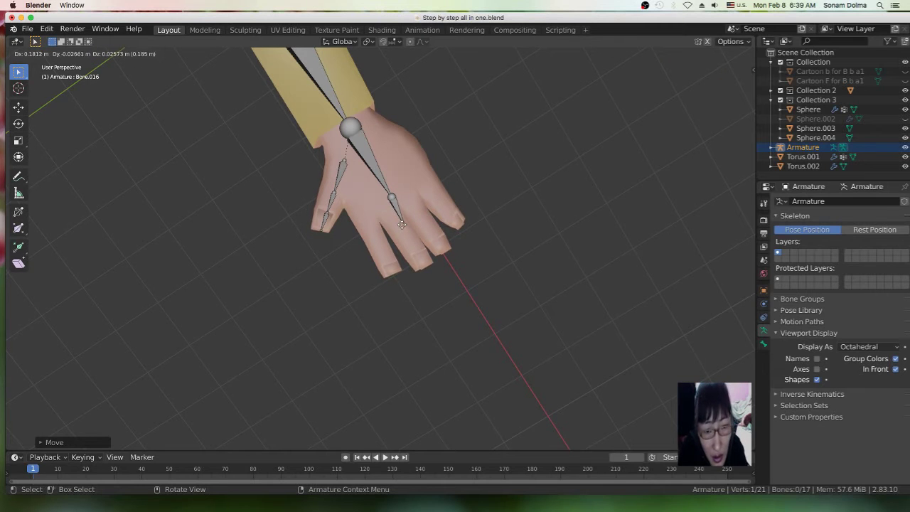
left_click(402, 225)
key("r")
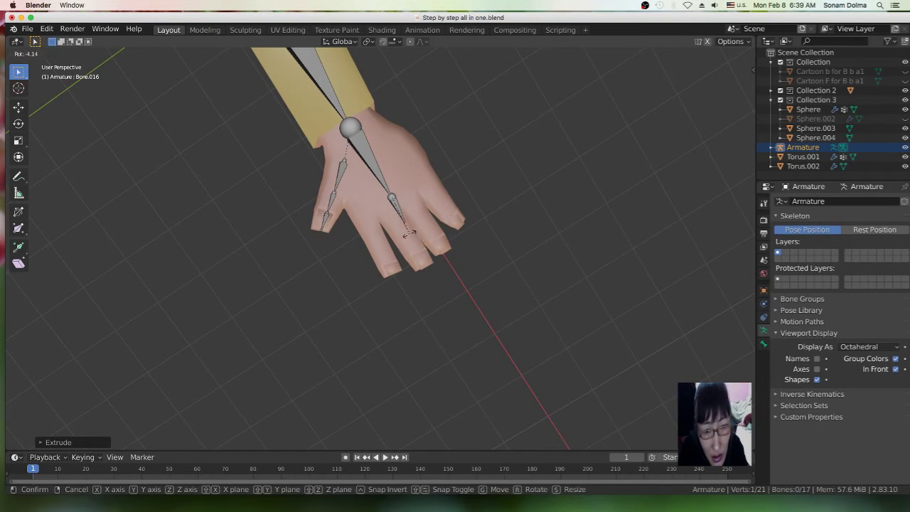
key("Escape")
key("e")
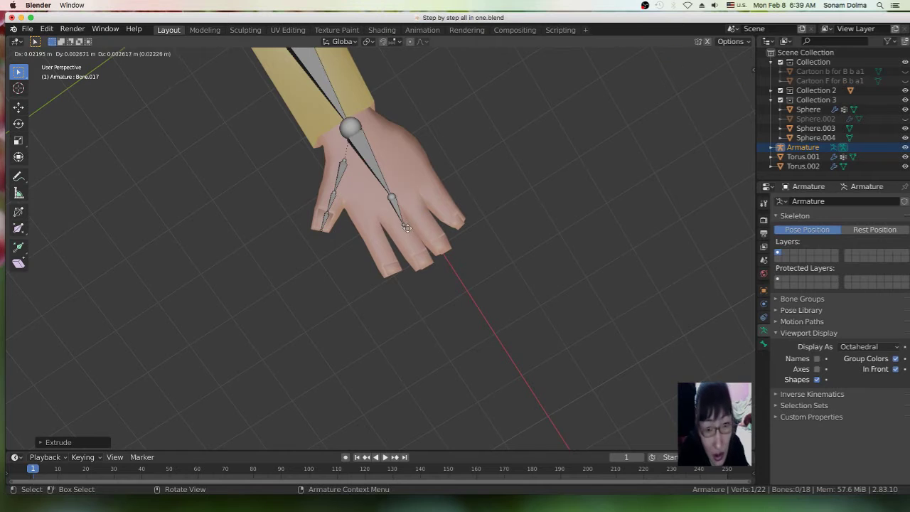
left_click(417, 246)
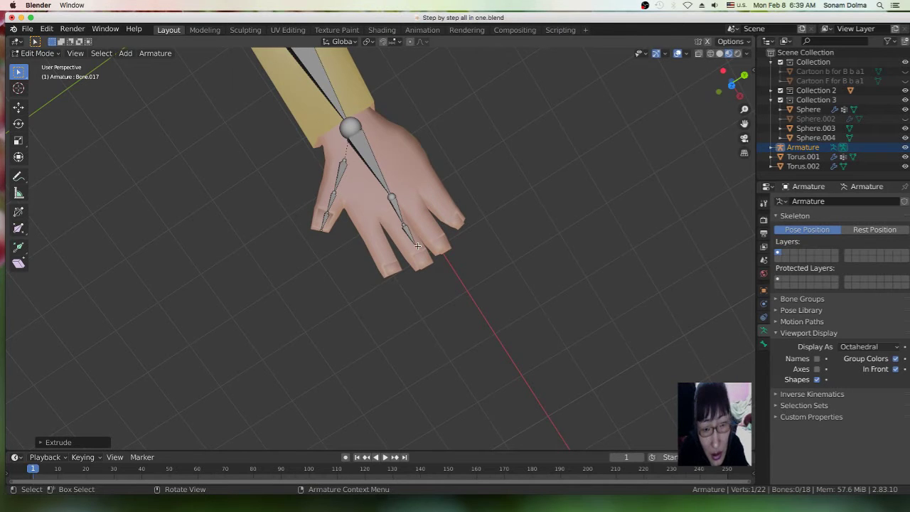
key("e")
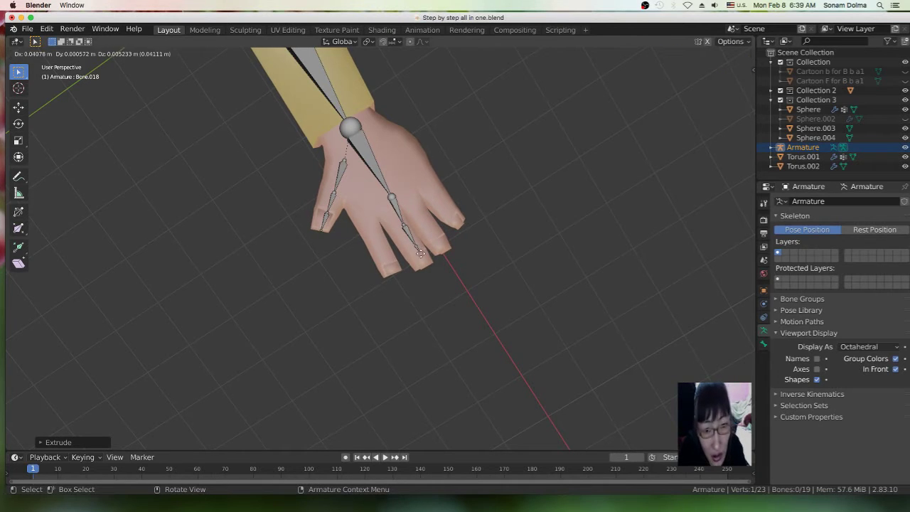
left_click(426, 263)
left_click_drag(395, 193, 393, 199)
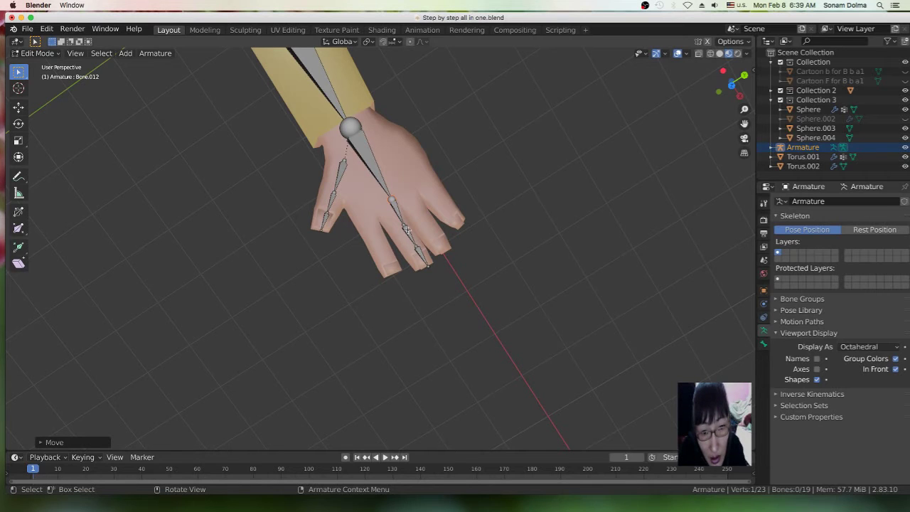
- Duplicate the middle finger's base bone and place the copy at the base of the ring finger
left_click(422, 254)
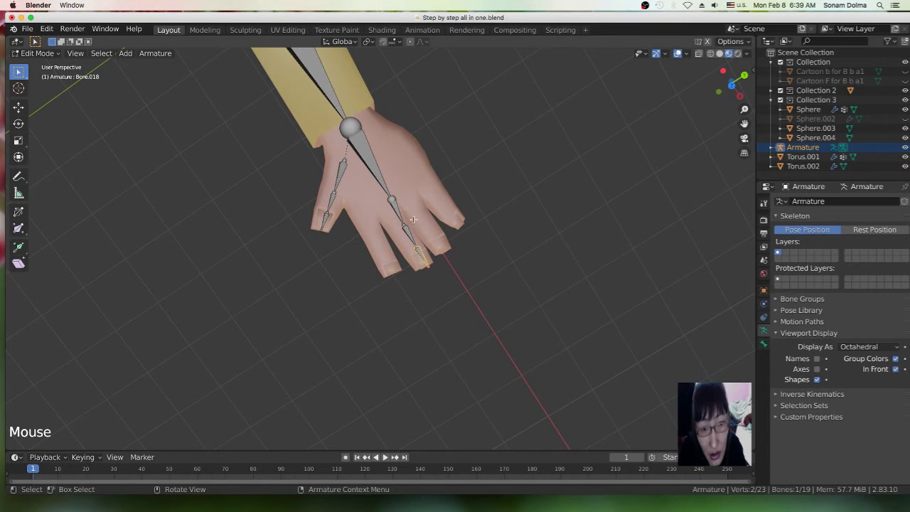
middle_click_drag(406, 207, 397, 215)
key("shift+d")
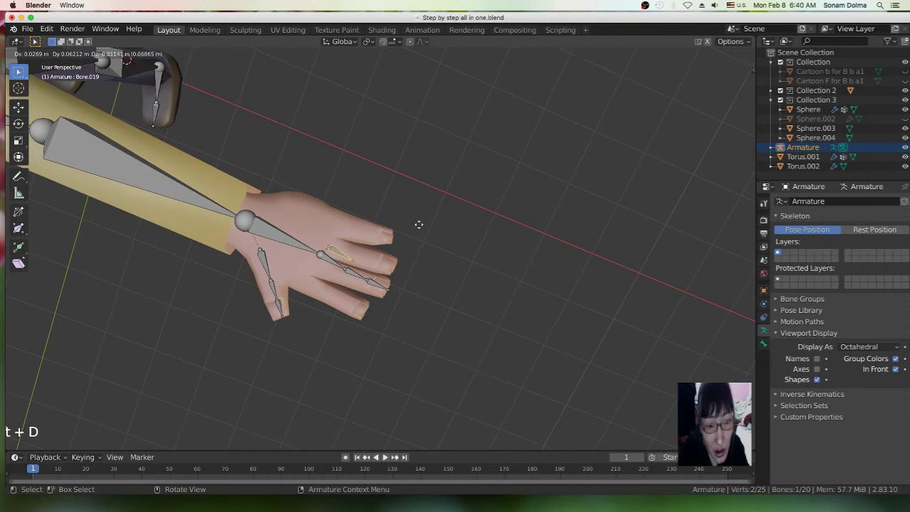
left_click(418, 222)
left_click(351, 257)
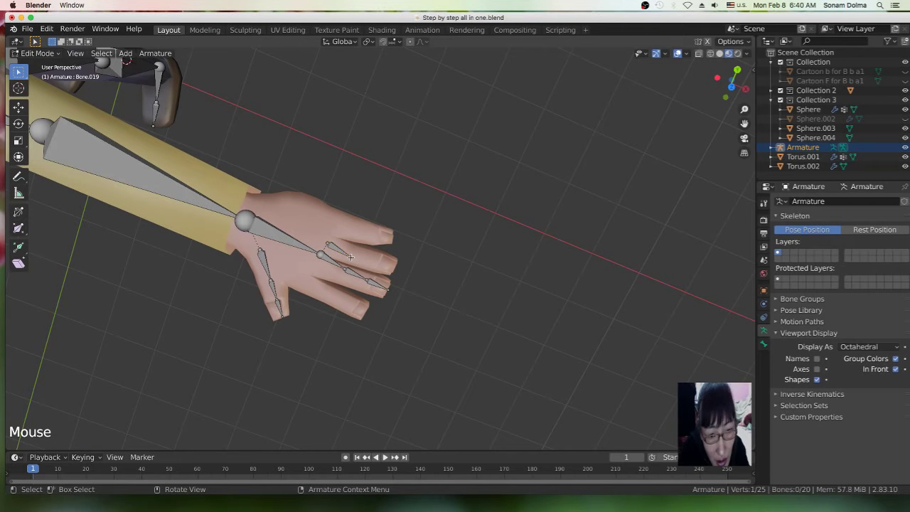
- Extrude two more bones from the ring finger's base bone to the fingertip and adjust the first finger joint
key("e")
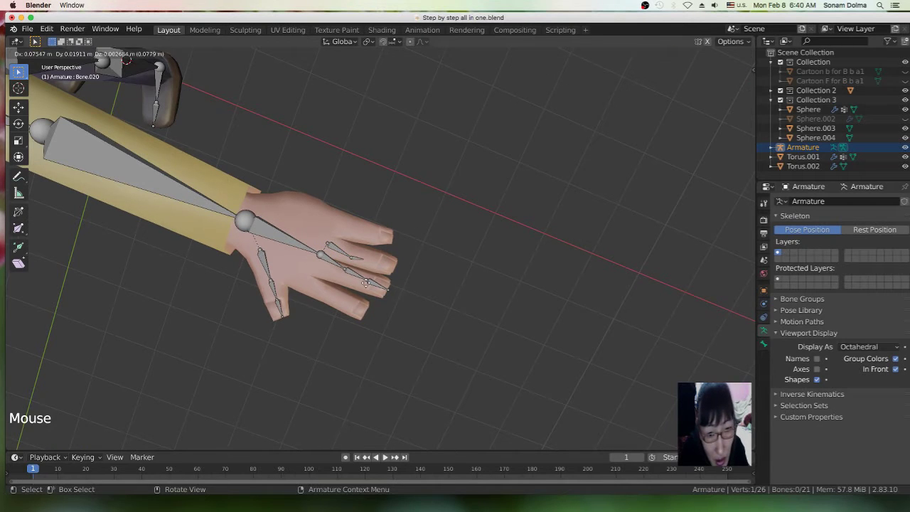
left_click(382, 288)
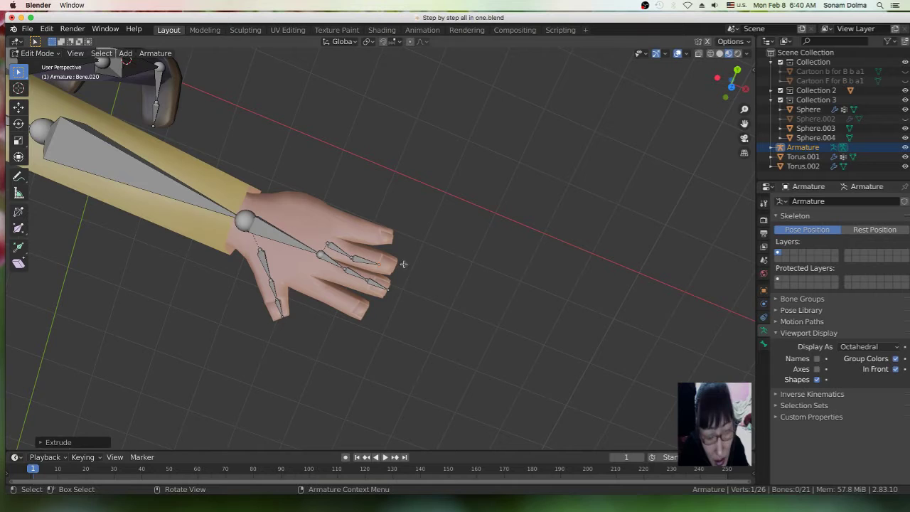
key("e")
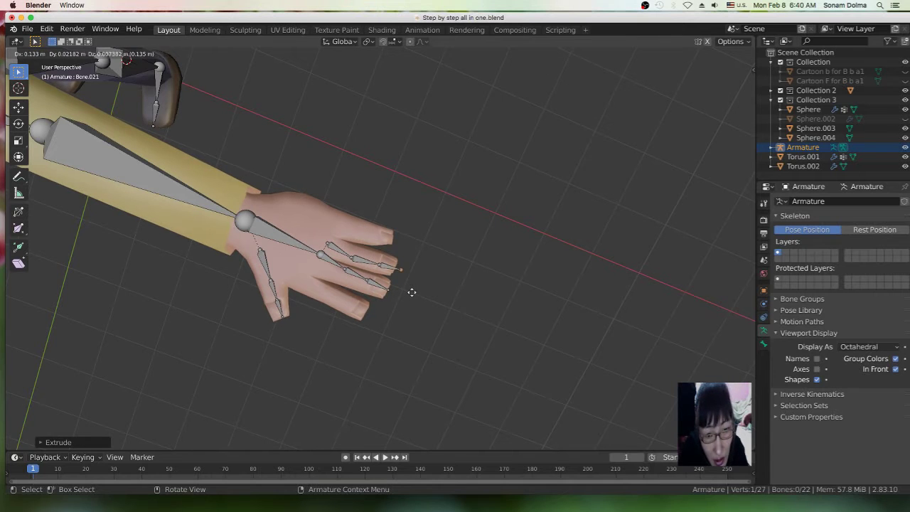
left_click(409, 291)
left_click_drag(351, 257, 355, 256)
- Duplicate the middle finger's base bone onto the base of the little finger and move its tip to follow the finger's direction
left_click(328, 248)
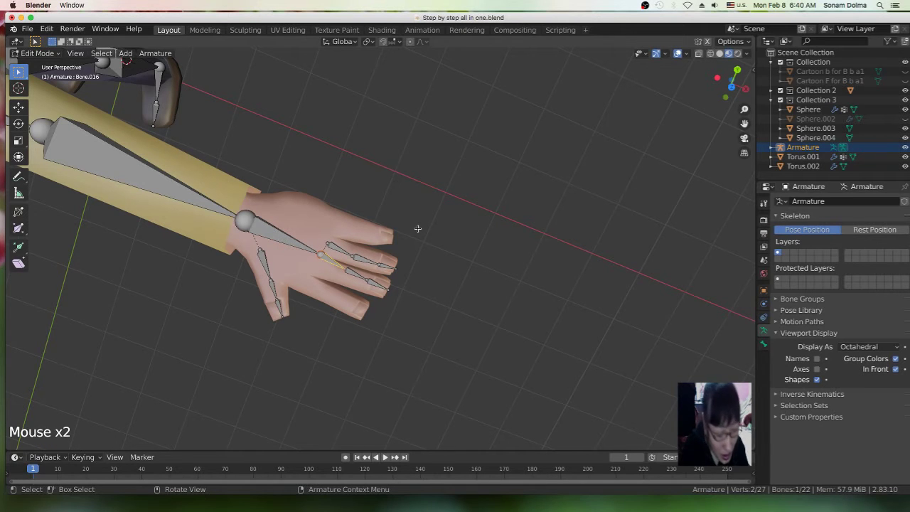
key("shift+d")
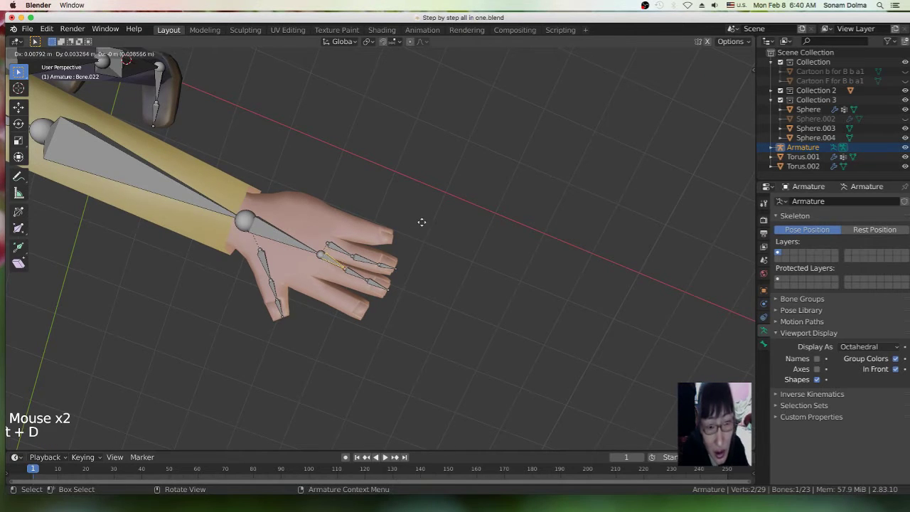
left_click(354, 236)
left_click(355, 236)
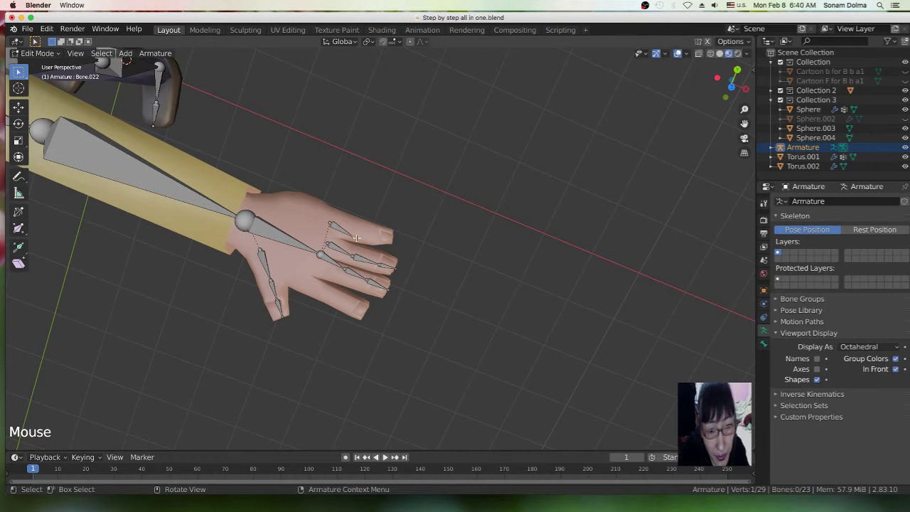
key("r")
left_click(362, 231)
left_click(359, 232)
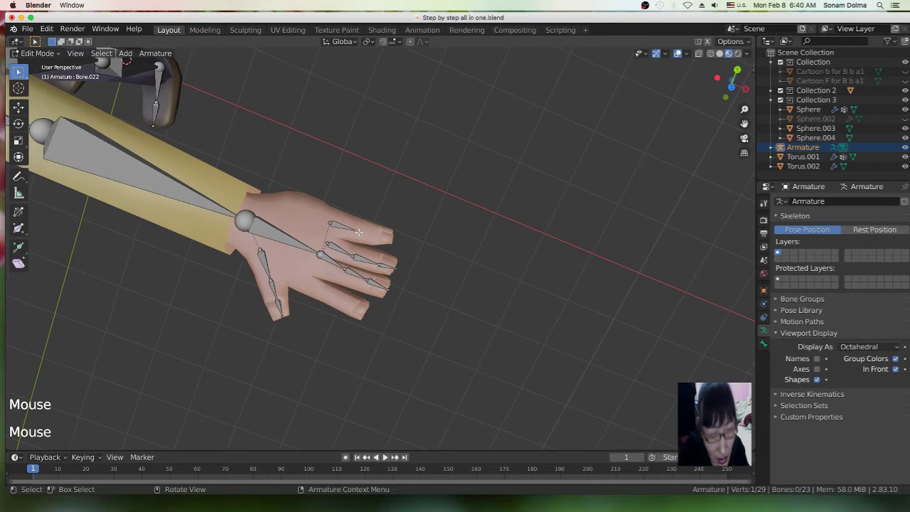
- Extrude two more bones in a chain from the little finger's base bone to the fingertip
key("e")
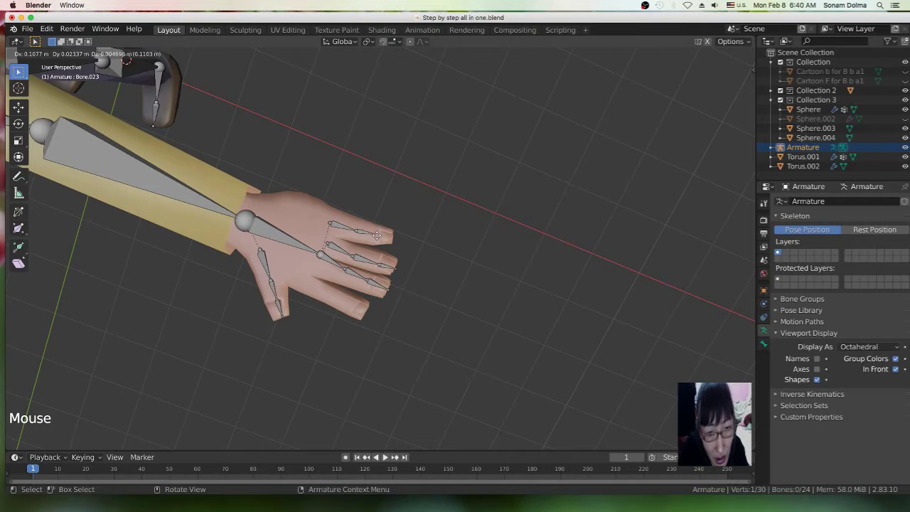
left_click(377, 237)
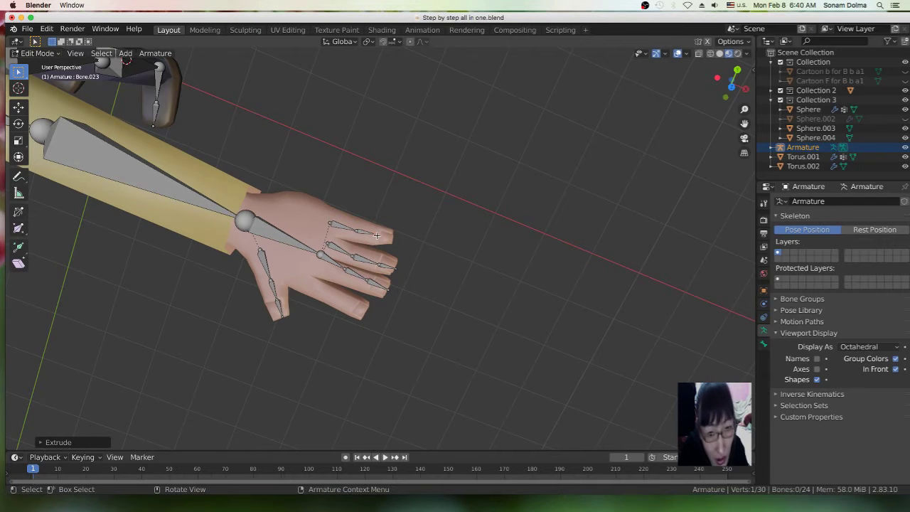
left_click(376, 236)
key("e")
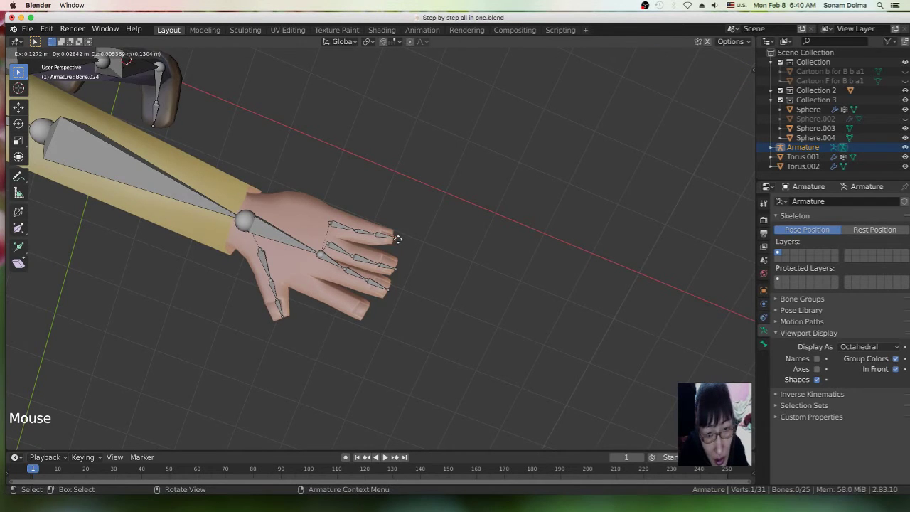
left_click(398, 239)
- Duplicate the middle finger's base bone onto the base of the index finger and select the copy's tip
left_click(335, 263)
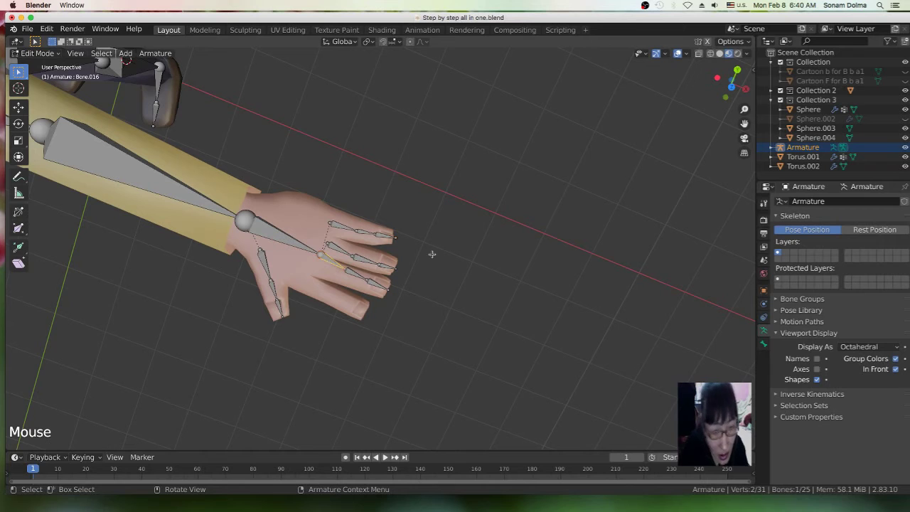
key("shift+d")
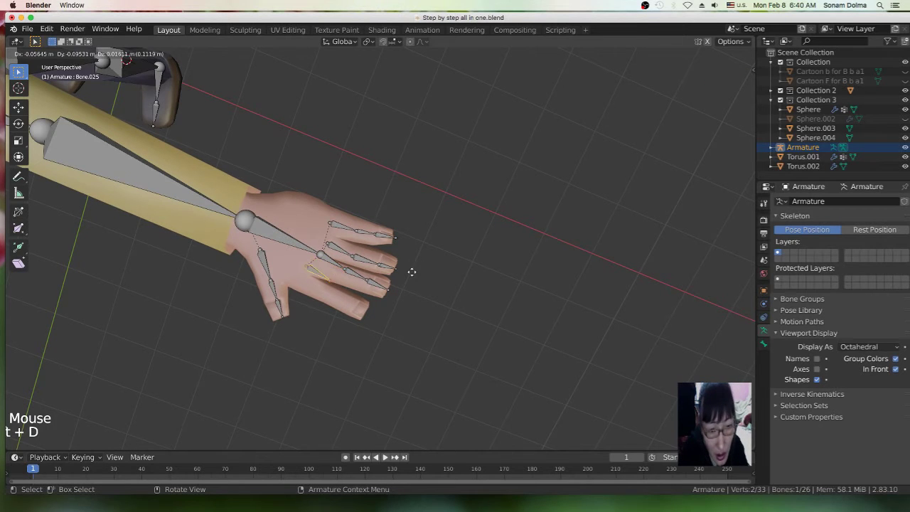
left_click(317, 302)
left_click(328, 298)
- Extrude two more bones from the index finger's base bone to the fingertip, and select the base bone
key("e")
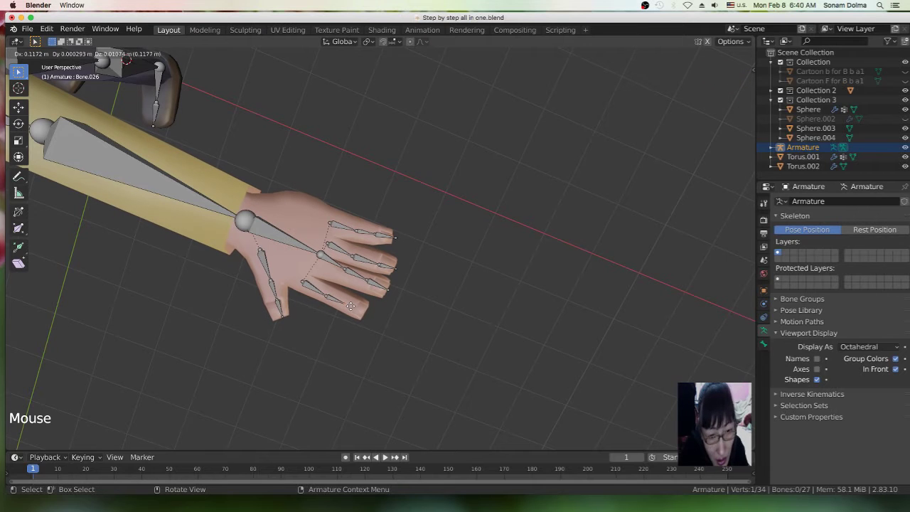
left_click(357, 309)
key("e")
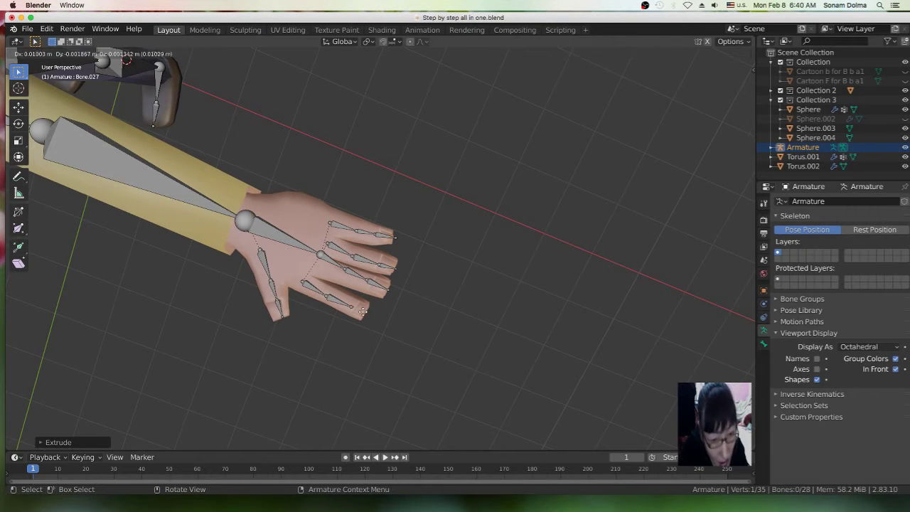
left_click(370, 316)
left_click(315, 290)
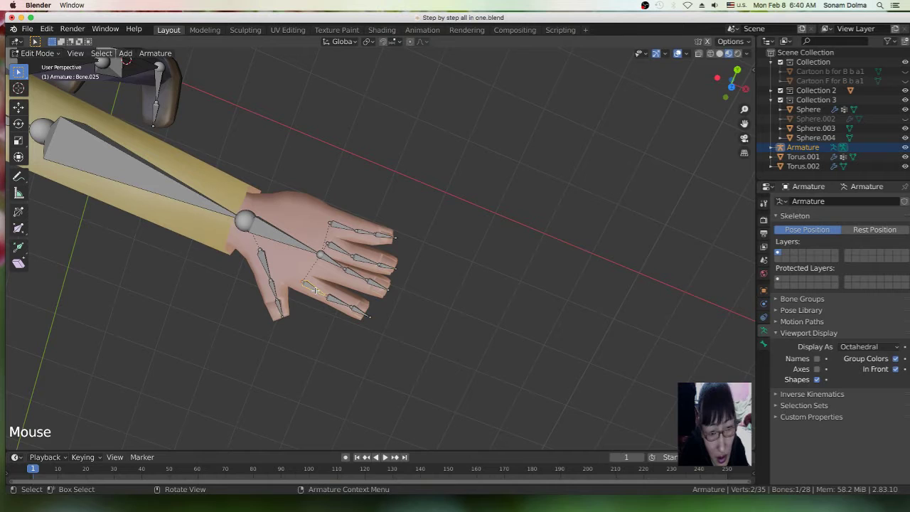
- Nudge the first joints of the index and ring fingers and the tip of the hand bone into line with the mesh
left_click(335, 299)
left_click_drag(336, 299, 330, 281)
left_click(323, 256)
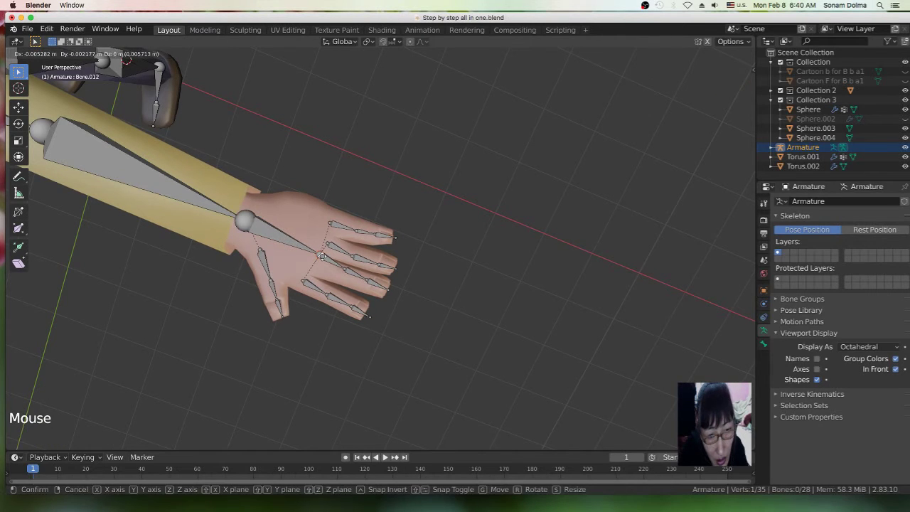
left_click(348, 252)
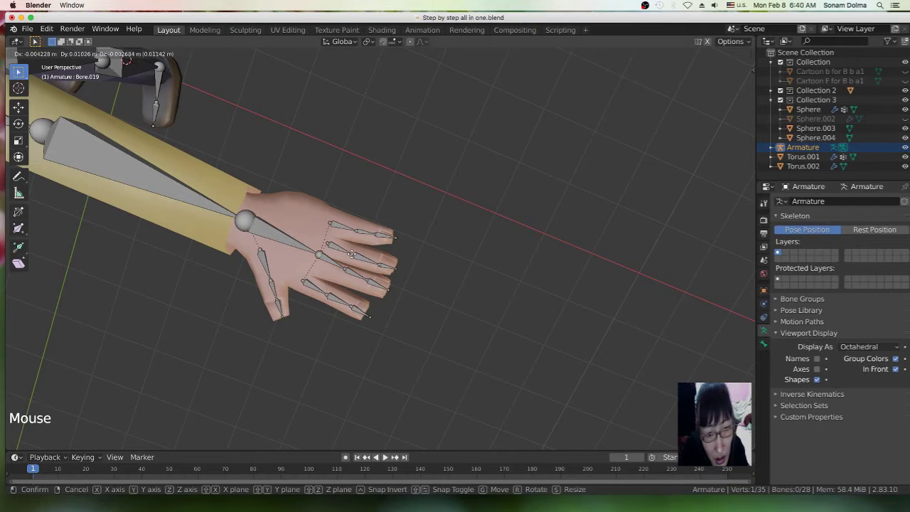
left_click(333, 246)
left_click(334, 246)
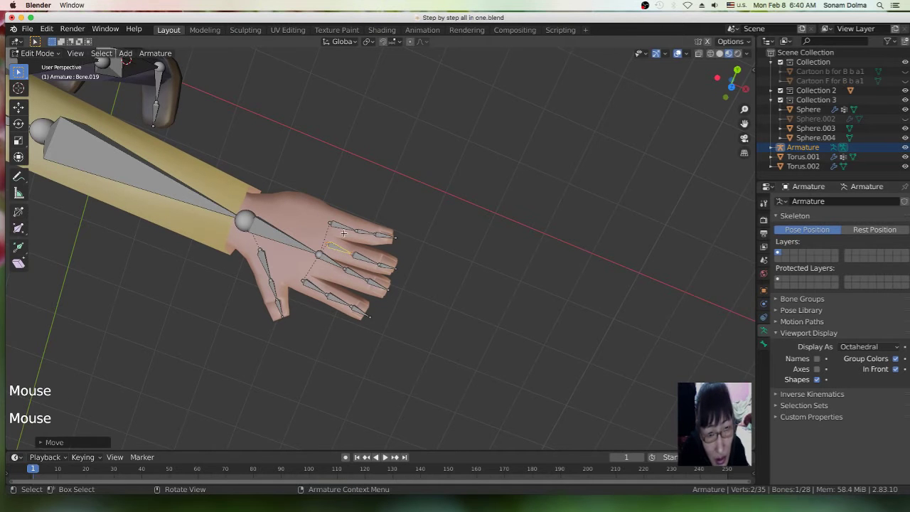
- Nudge the outer joints of the little, ring and middle finger bone chains to follow the finger mesh
left_click(355, 232)
left_click(373, 234)
key("g")
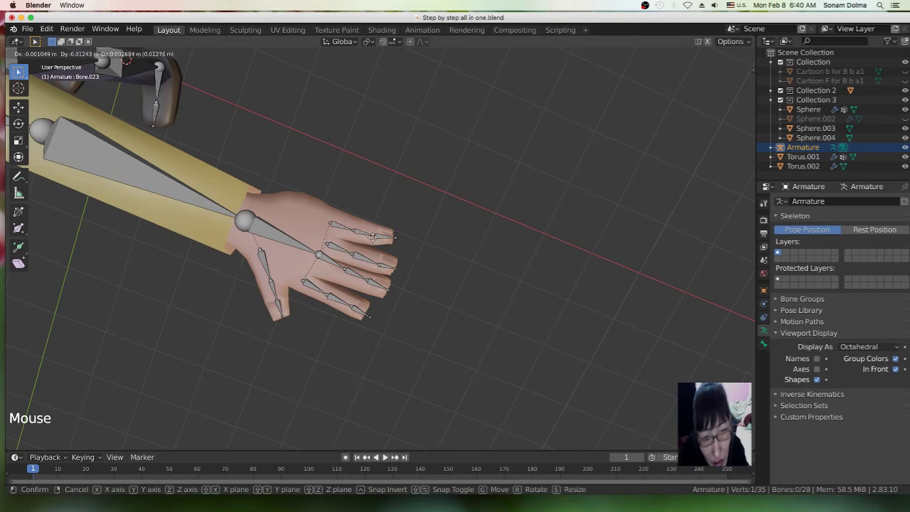
left_click(372, 237)
left_click(379, 266)
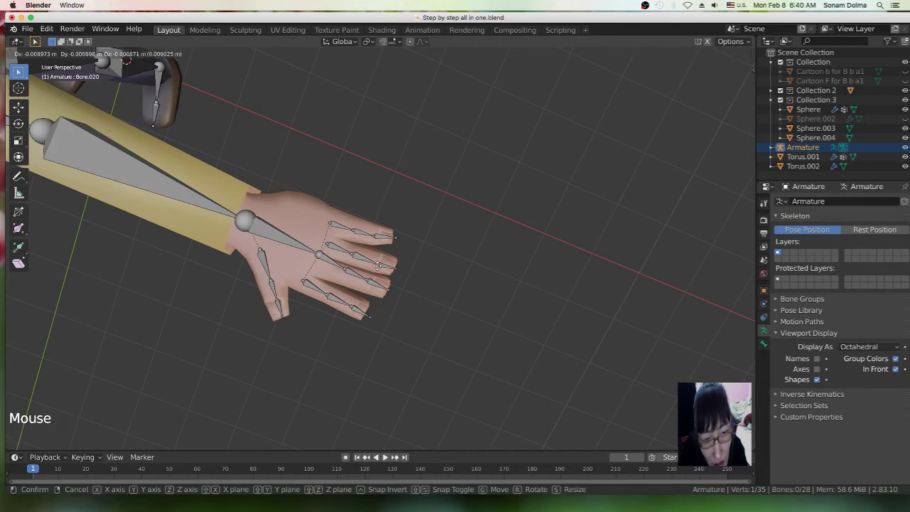
left_click(367, 281)
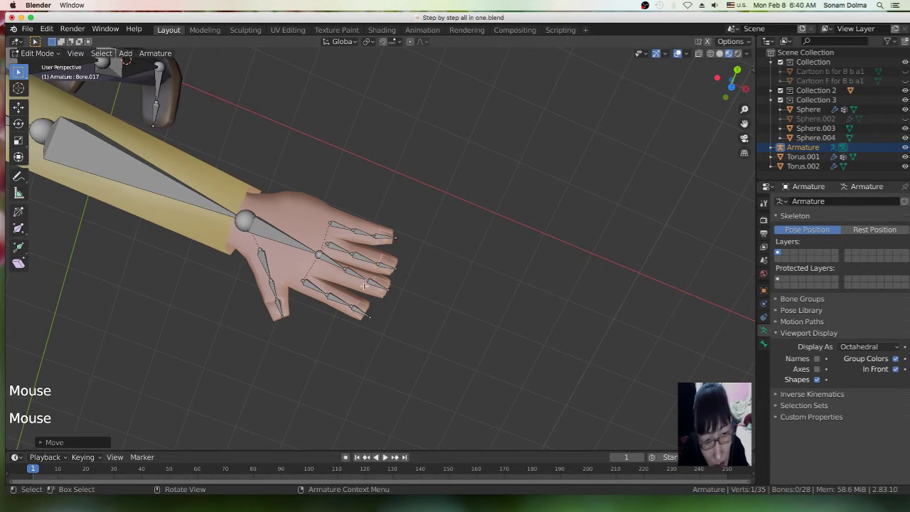
- Turn off In Front display for the armature to expose finger bones sticking out of the hand mesh
scroll(364, 286, "down", 3)
middle_click_drag(342, 301, 371, 226)
middle_click_drag(463, 211, 420, 215)
scroll(419, 216, "up", 4)
scroll(358, 163, "down", 2)
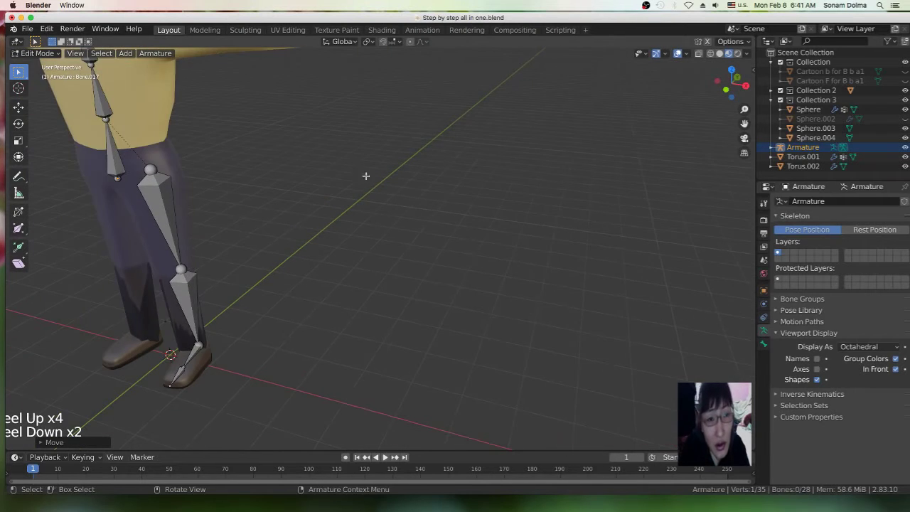
middle_click_drag(375, 178, 351, 237)
scroll(362, 224, "up", 4)
middle_click_drag(378, 209, 397, 222, "shift")
scroll(402, 203, "up", 2)
middle_click_drag(406, 187, 427, 256, "shift")
left_click(896, 369)
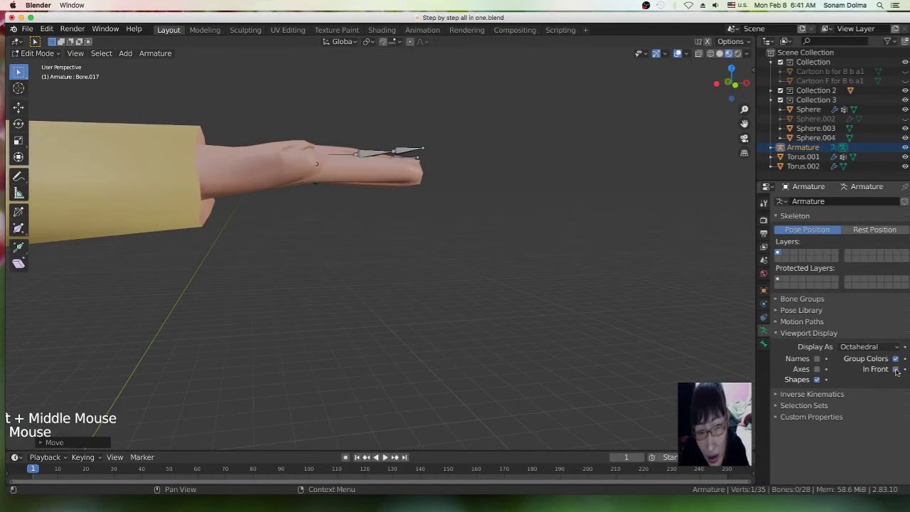
- Select the index finger's two outer bones and move them down along Z into the finger mesh
left_click(378, 151)
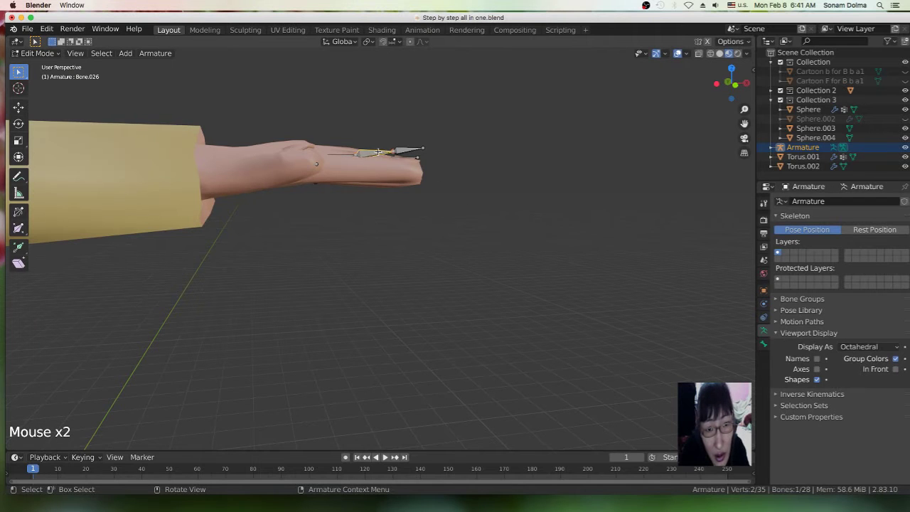
left_click(402, 151, "shift")
key("g")
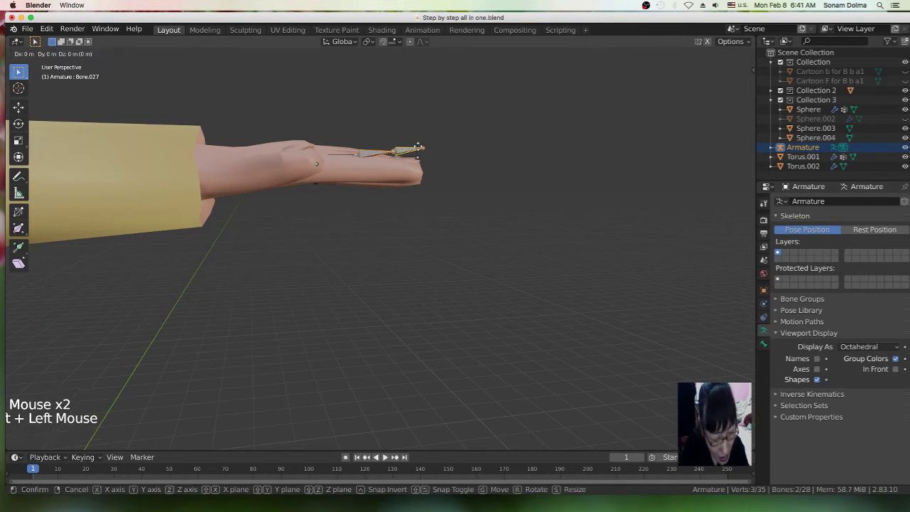
key("z")
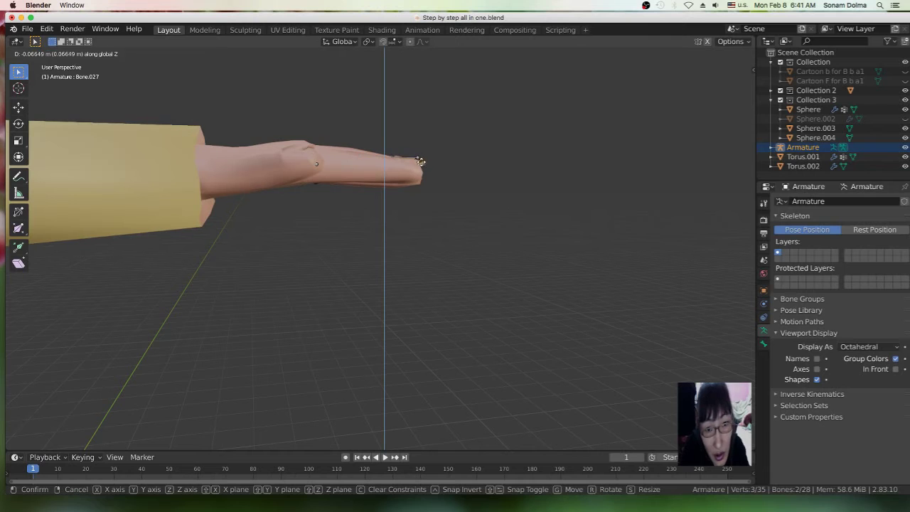
left_click(422, 165)
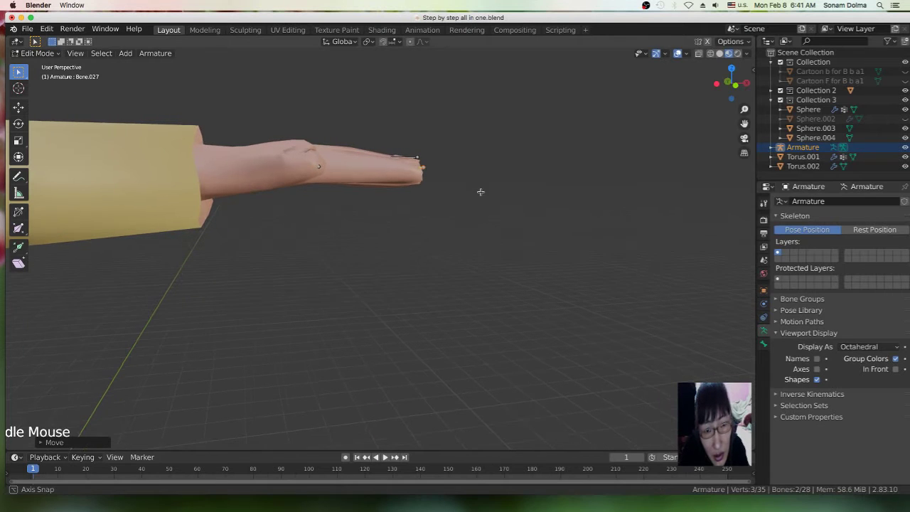
- Move the tip of the middle finger's last bone down into the finger and adjust the thumb's bone tip
left_click(420, 155)
key("g")
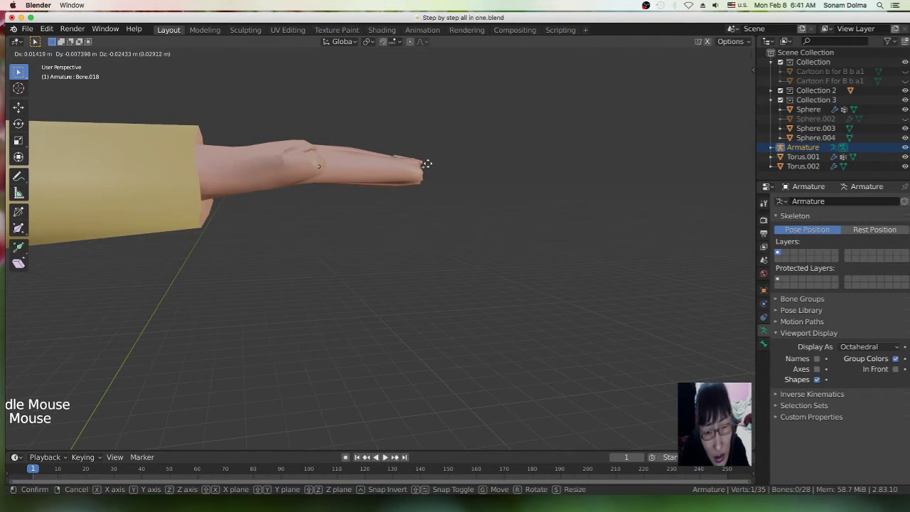
left_click(428, 165)
left_click(331, 171)
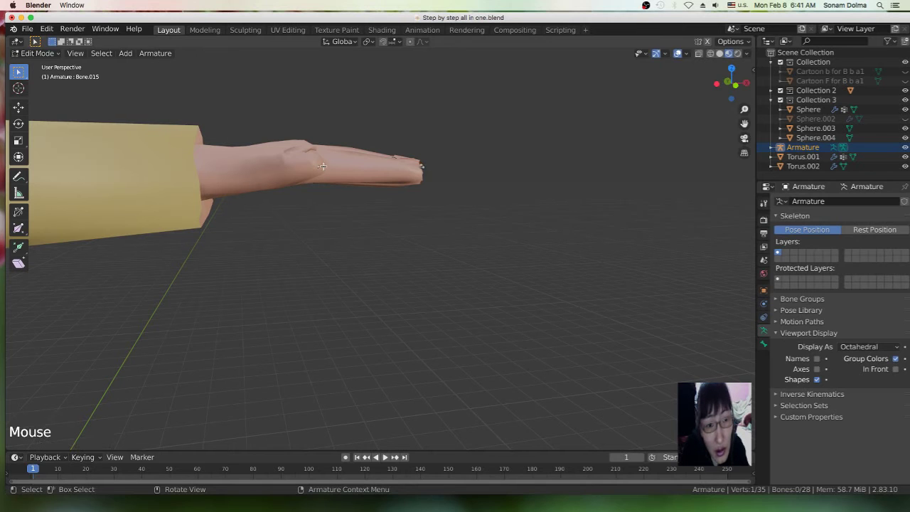
key("g")
left_click(334, 164)
- Adjust the little finger's bone tip and its base bone so that they sit inside the finger mesh
middle_click_drag(555, 218, 451, 213)
left_click(462, 173)
key("g")
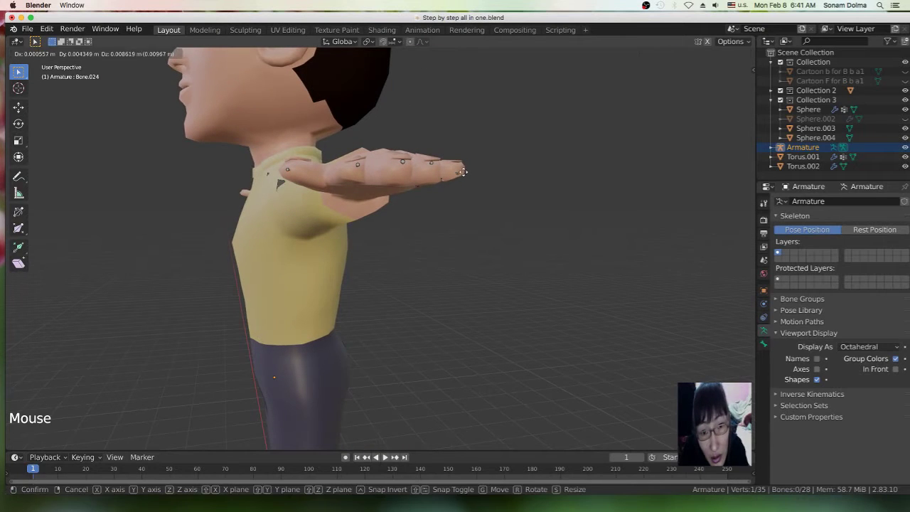
left_click(463, 171)
middle_click_drag(496, 201, 498, 191)
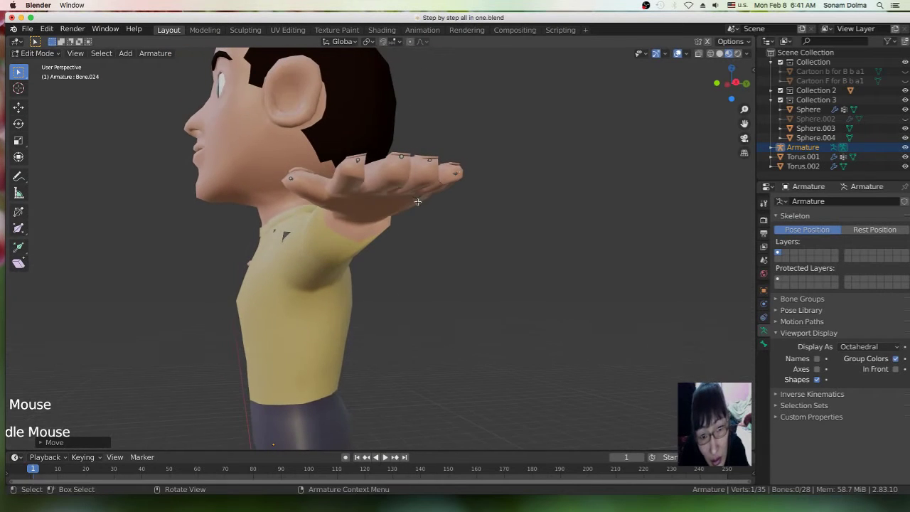
key("g")
left_click(452, 219)
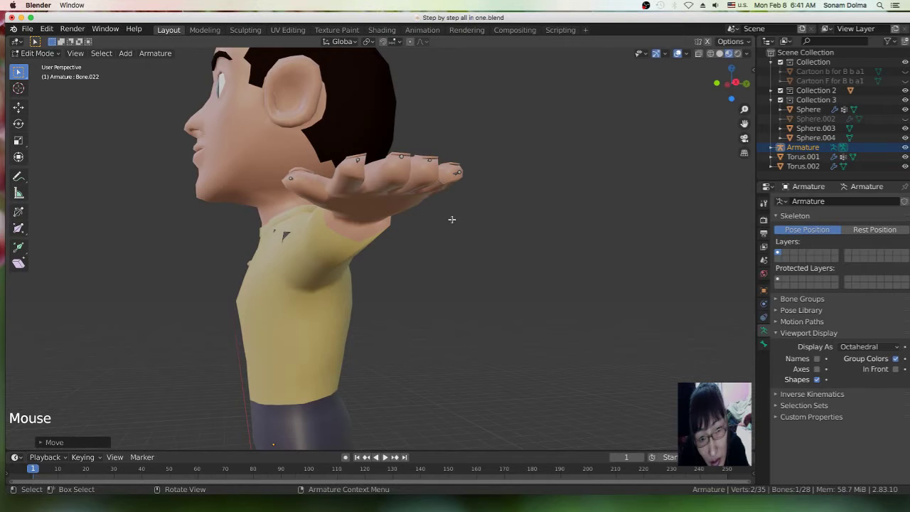
- Move the middle finger's last bone slightly down into the fingertip mesh
middle_click_drag(451, 219, 457, 266)
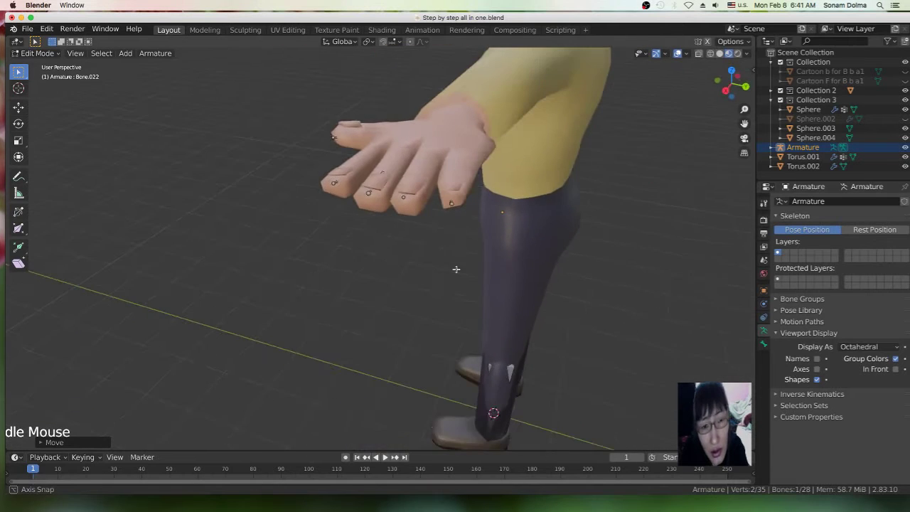
left_click(393, 181)
key("g")
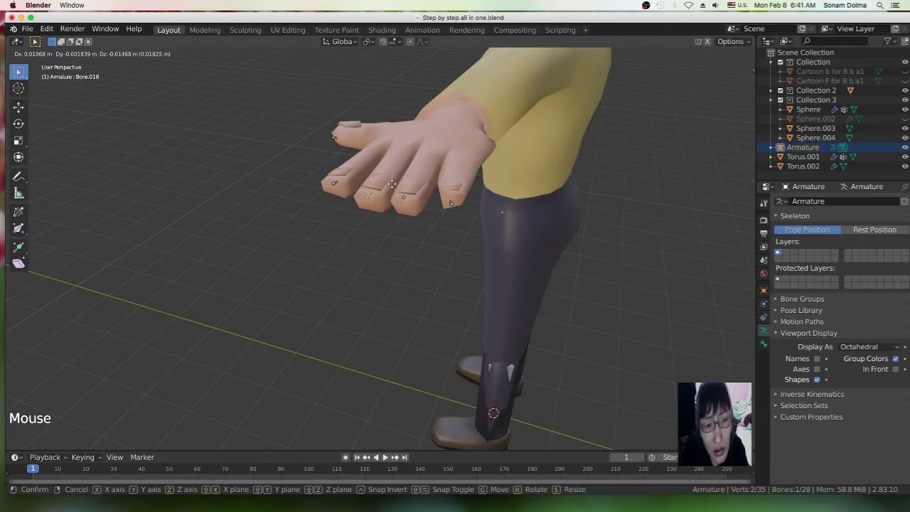
left_click(392, 184)
scroll(433, 216, "down", 1)
mouse_move(432, 215)
middle_mouse_down()
mouse_move(482, 211)
mouse_move(430, 208)
middle_mouse_up()
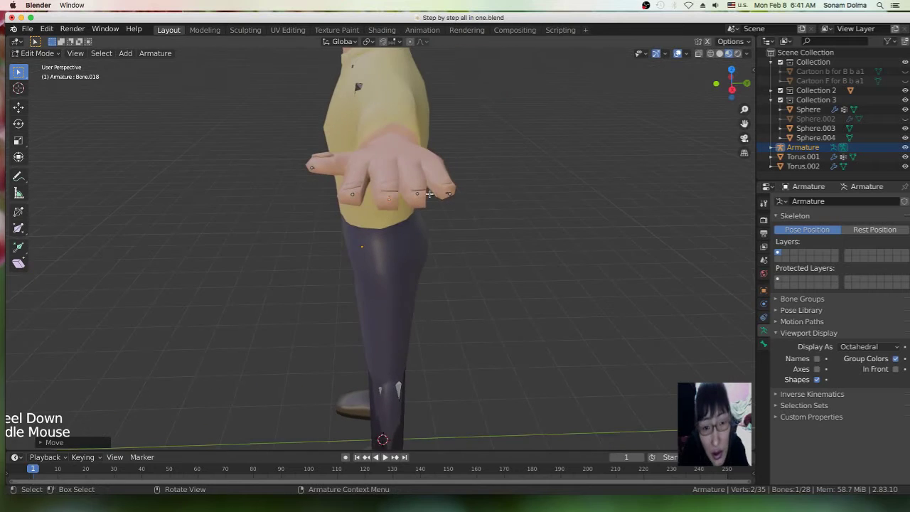
- Move the ring finger's last bone inside its fingertip and readjust the end of the middle finger's chain
left_click(418, 190)
key("g")
left_click(413, 195)
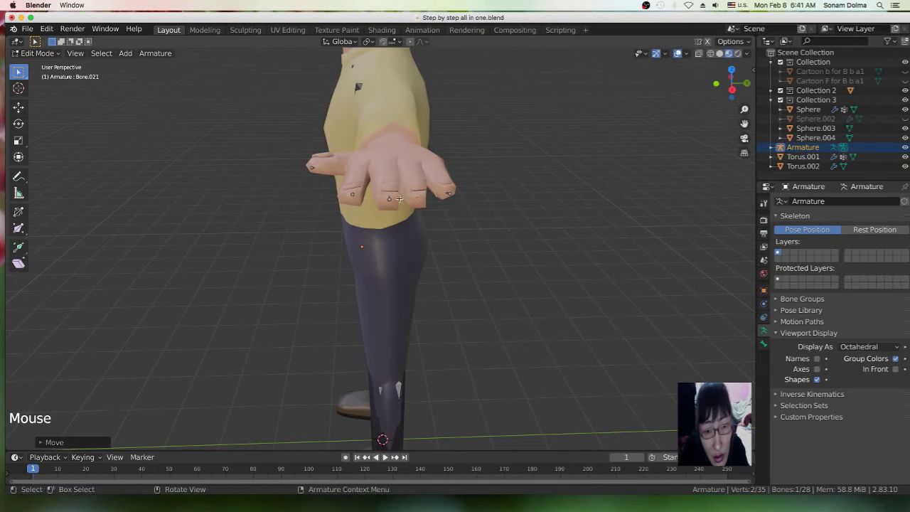
left_click(388, 199)
key("g")
left_click(395, 204)
- Move the left upper arm bone backwards so that it lies inside the sleeve as seen from above
middle_click_drag(396, 204, 561, 247)
scroll(332, 179, "down", 3)
middle_click_drag(402, 219, 261, 205)
scroll(170, 205, "down", 2)
scroll(183, 203, "down", 1, "shift")
middle_click_drag(183, 203, 305, 174, "shift")
left_click(278, 213)
key("g")
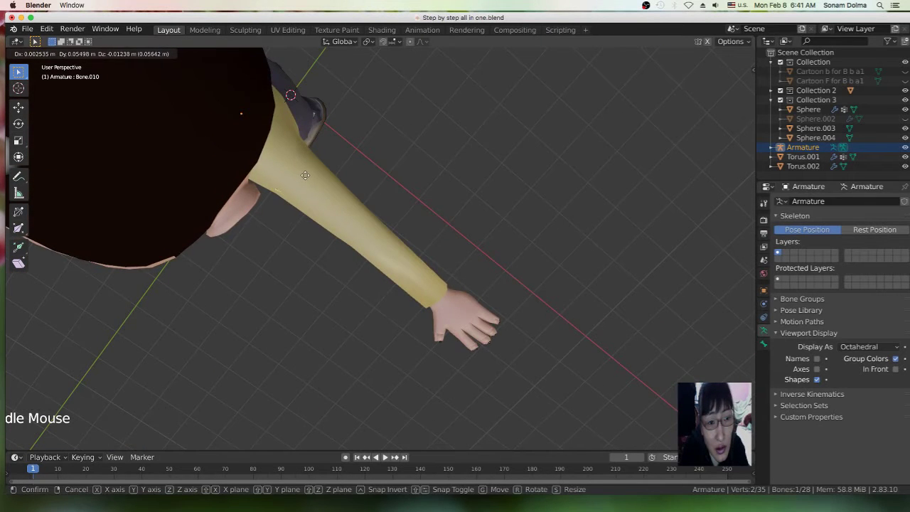
left_click(308, 175)
- Turn In Front display back on for the armature
scroll(285, 258, "down", 2)
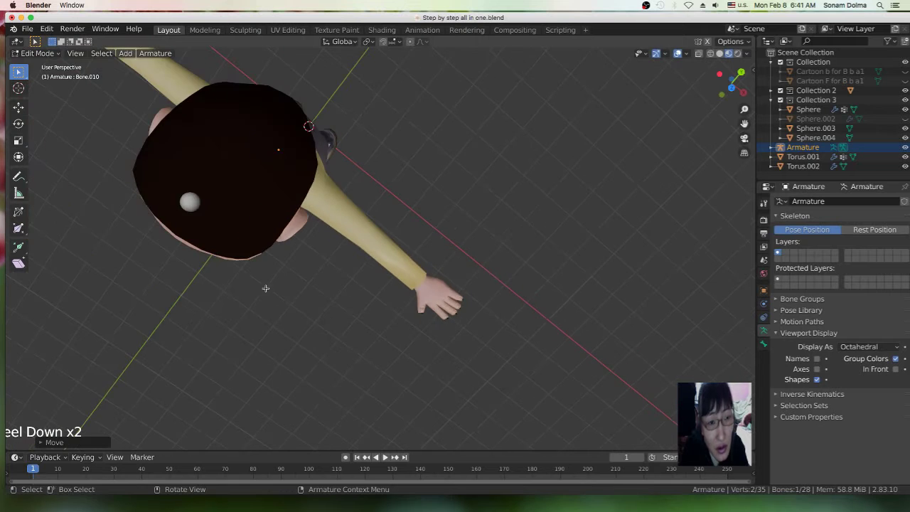
middle_click_drag(265, 288, 323, 189)
scroll(225, 218, "down", 1)
middle_click_drag(225, 218, 318, 223)
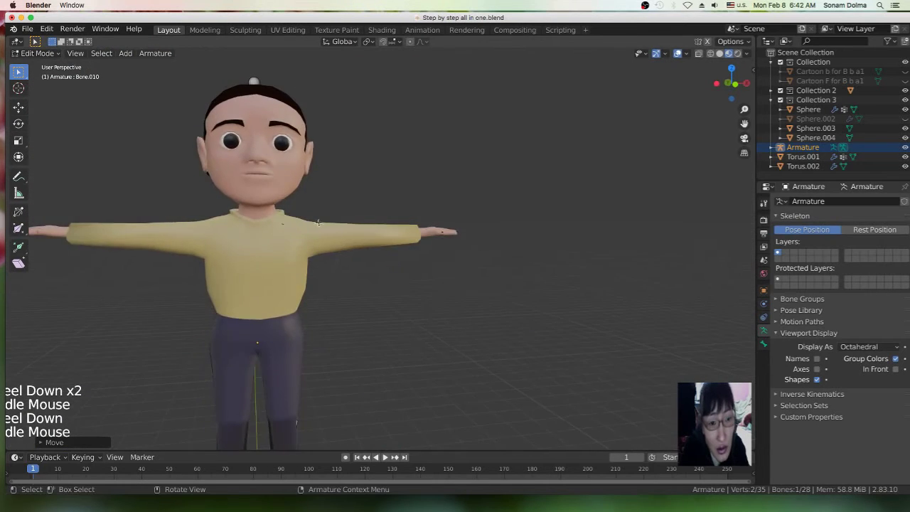
scroll(318, 222, "down", 3)
middle_click_drag(342, 265, 400, 249, "shift")
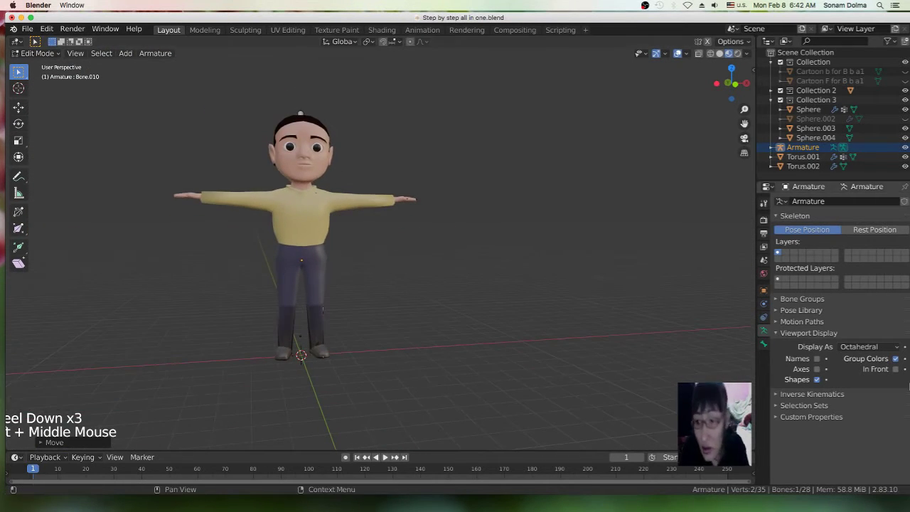
left_click(896, 369)
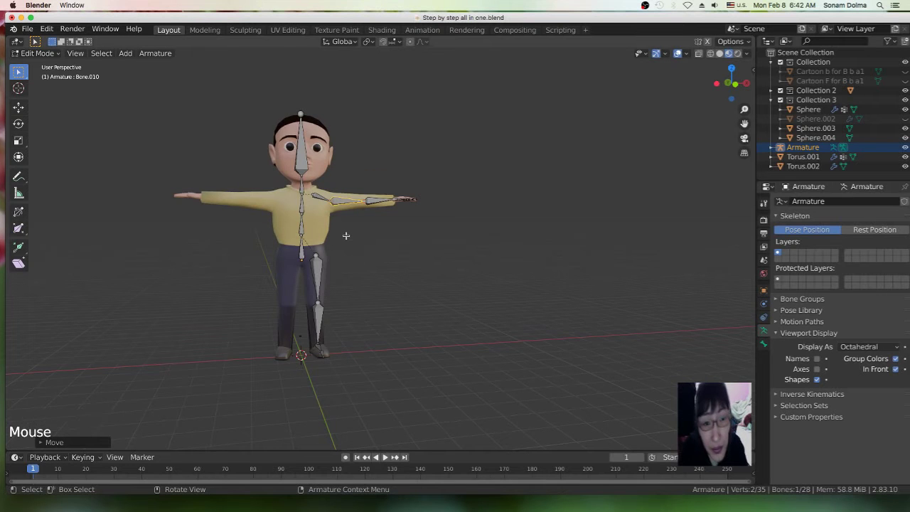
- Raise the index finger's first joint and lower the root of its base bone to straighten the chain inside the finger
scroll(346, 235, "up", 3)
middle_click_drag(366, 199, 374, 307, "shift")
scroll(378, 273, "up", 3)
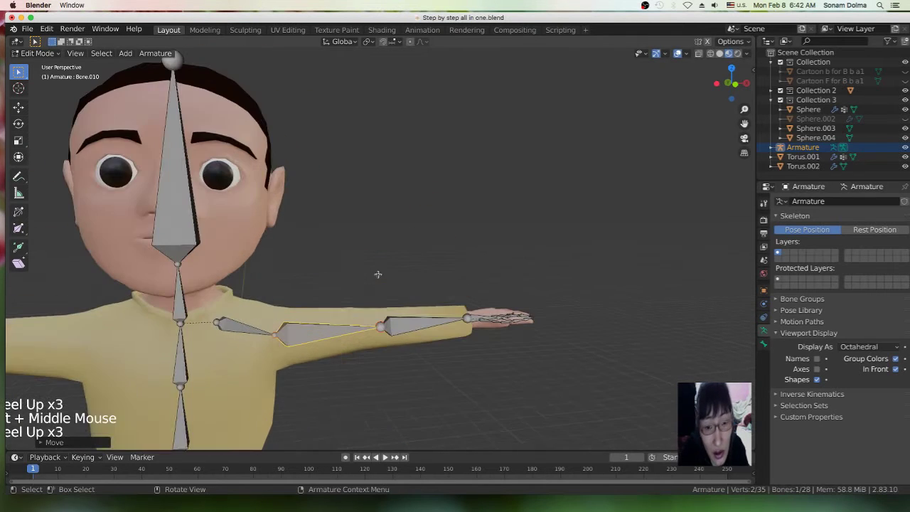
middle_click_drag(353, 249, 443, 273, "shift")
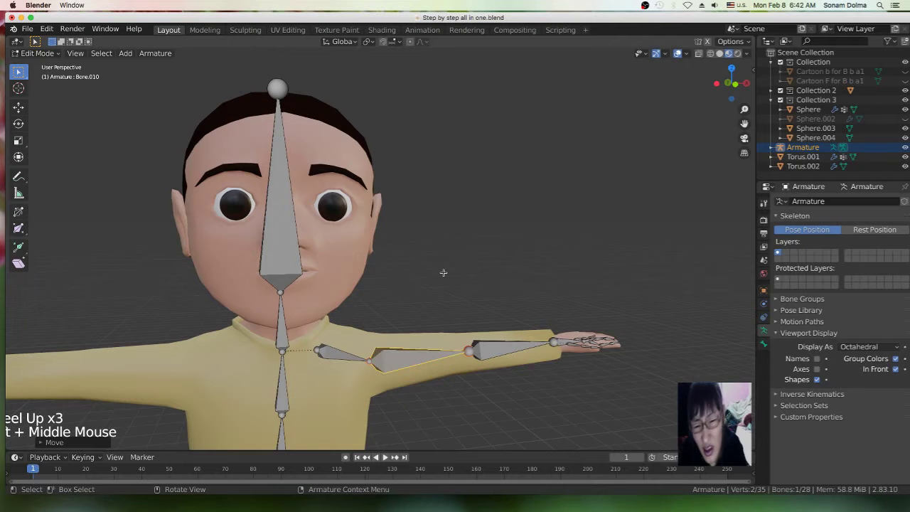
left_click(618, 351)
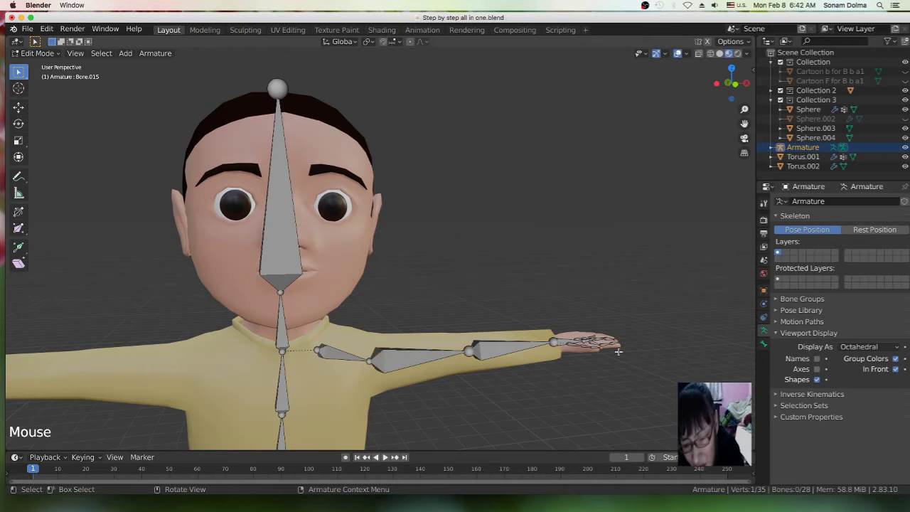
middle_click_drag(618, 351, 496, 285)
left_click(613, 353)
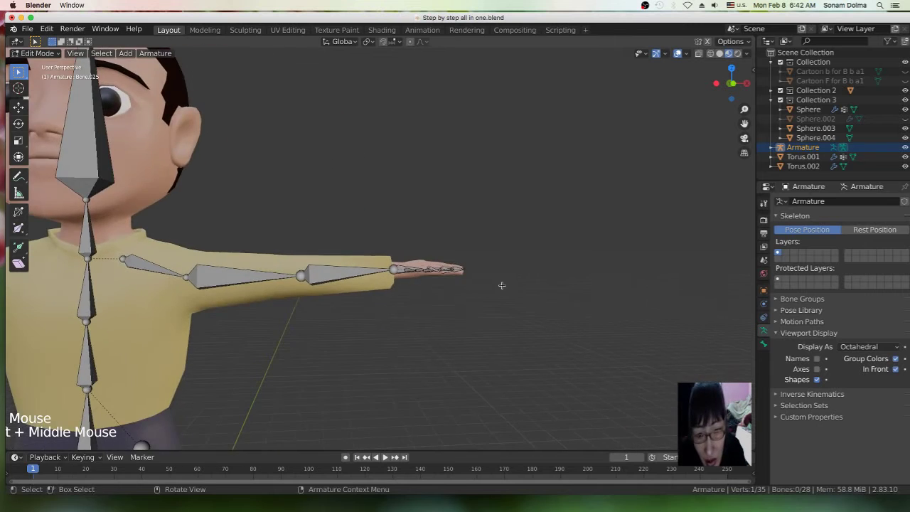
scroll(532, 320, "up", 6)
middle_click_drag(532, 321, 519, 321, "shift")
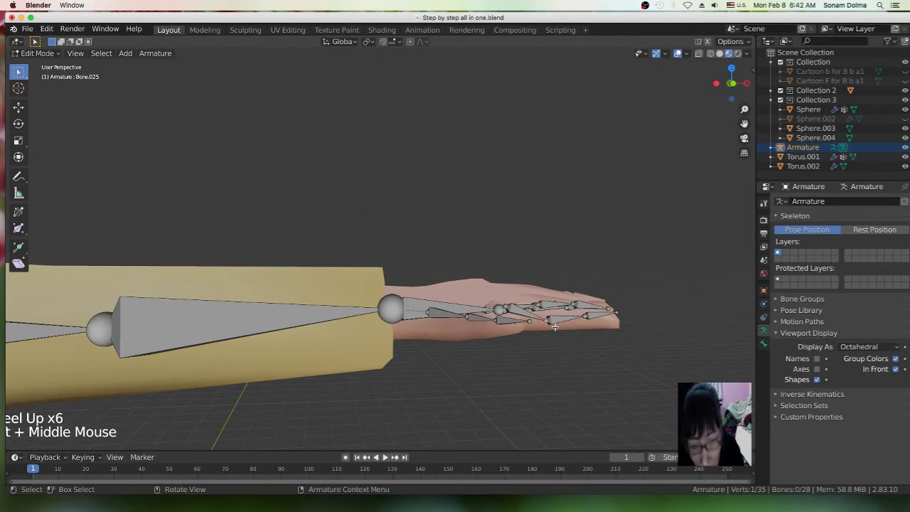
key("g")
left_click(524, 312)
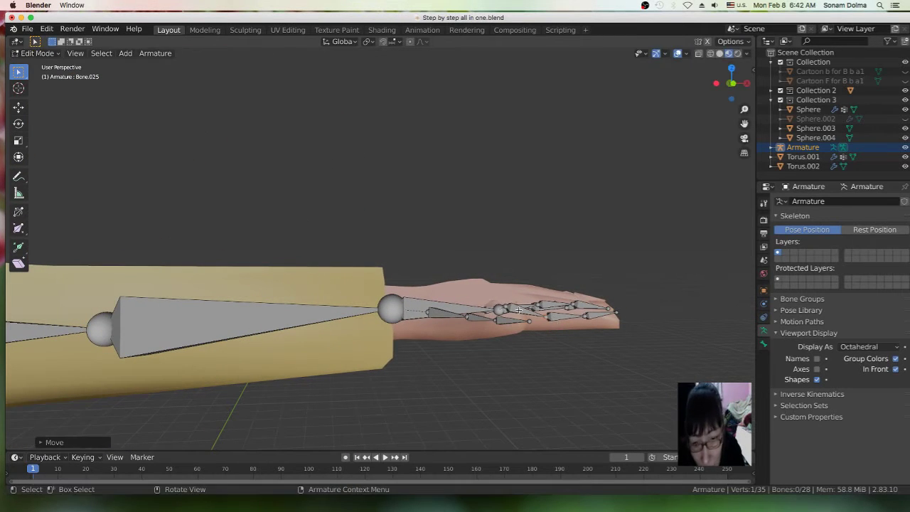
key("g")
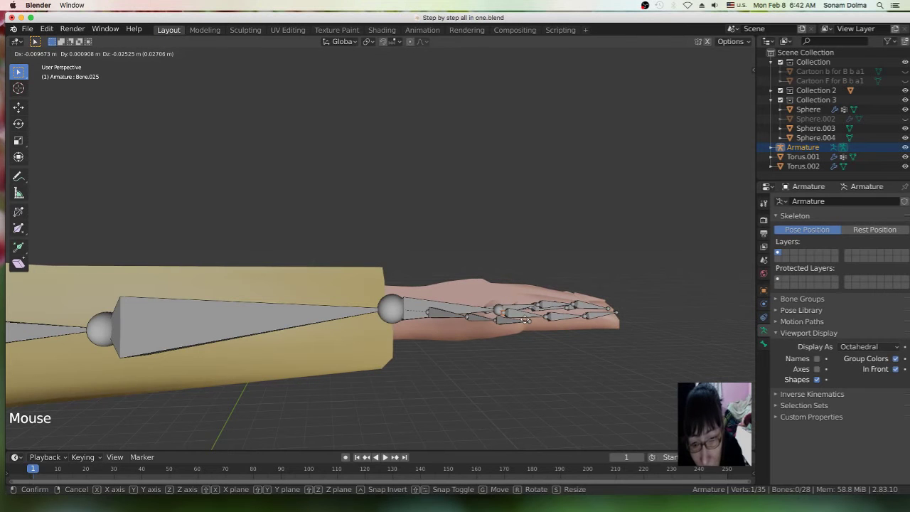
left_click(525, 320)
- Raise the knuckle joint between the hand bone and the middle finger's base bone by about 0.015 m
scroll(524, 320, "down", 2)
middle_click_drag(525, 320, 573, 341)
middle_click_drag(491, 302, 480, 305)
left_click(477, 304)
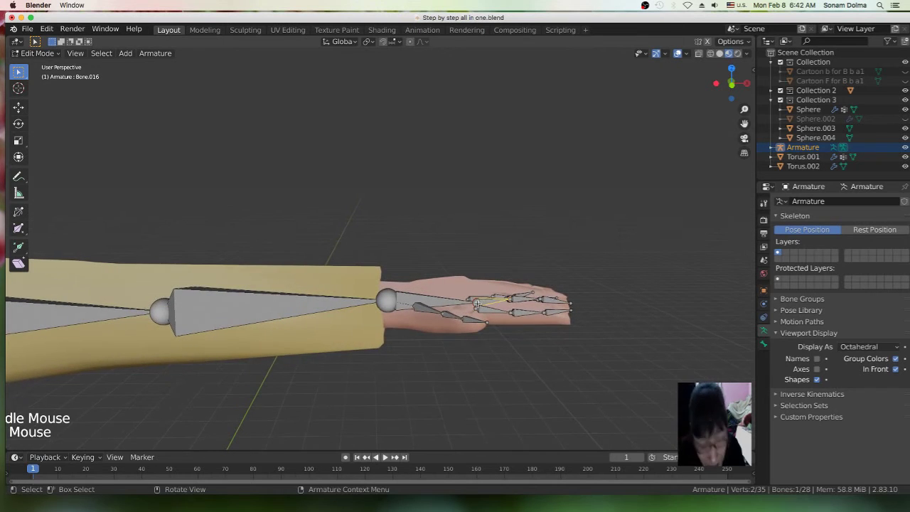
key("c")
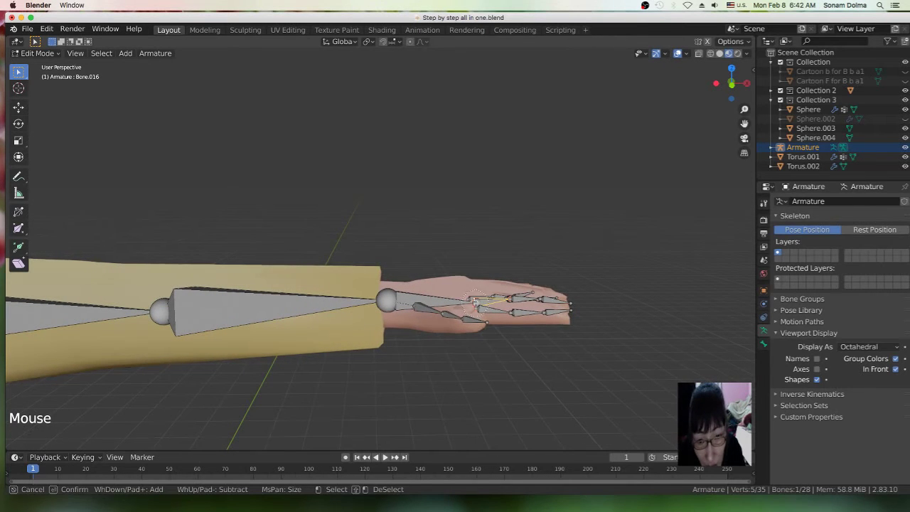
key("Escape")
key("g")
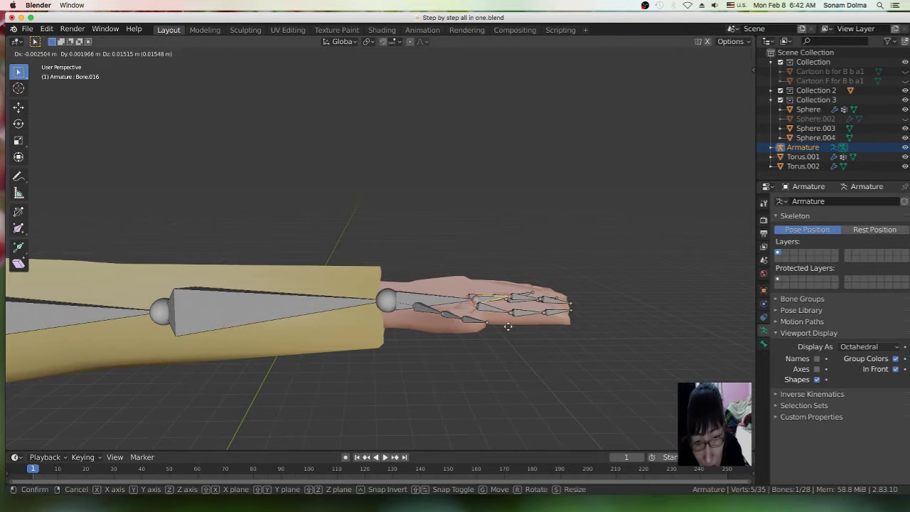
left_click(509, 326)
- Move the little finger's base bone slightly outward and up so that it lies in line with the finger
middle_click_drag(559, 333, 402, 332)
left_click(396, 328)
middle_click_drag(462, 319, 447, 315)
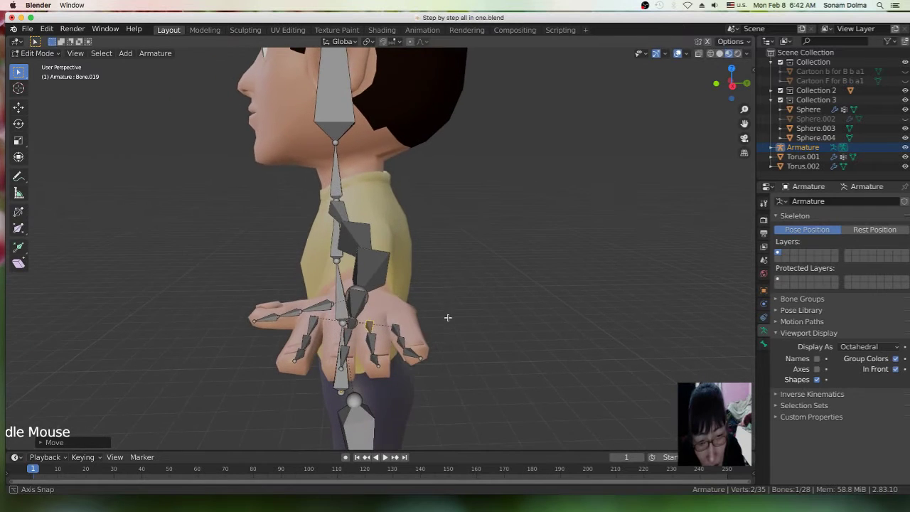
left_click(404, 343)
left_click(397, 335)
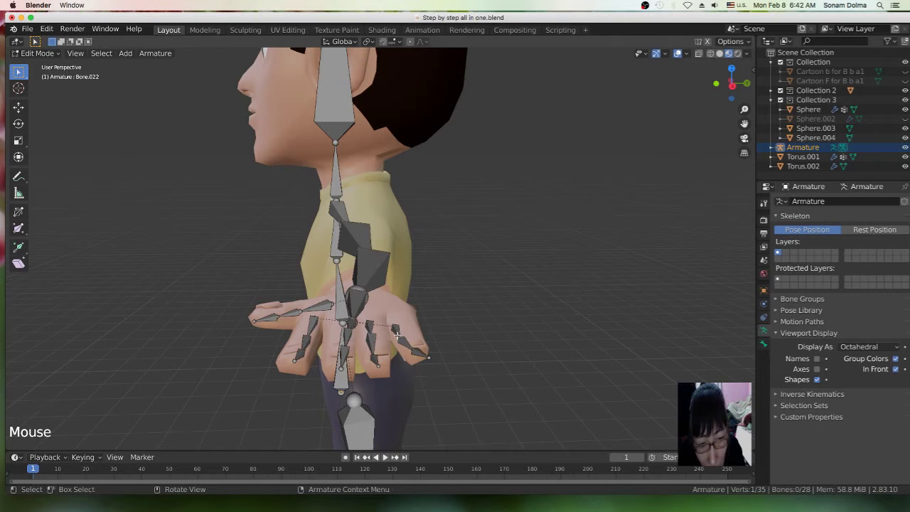
key("g")
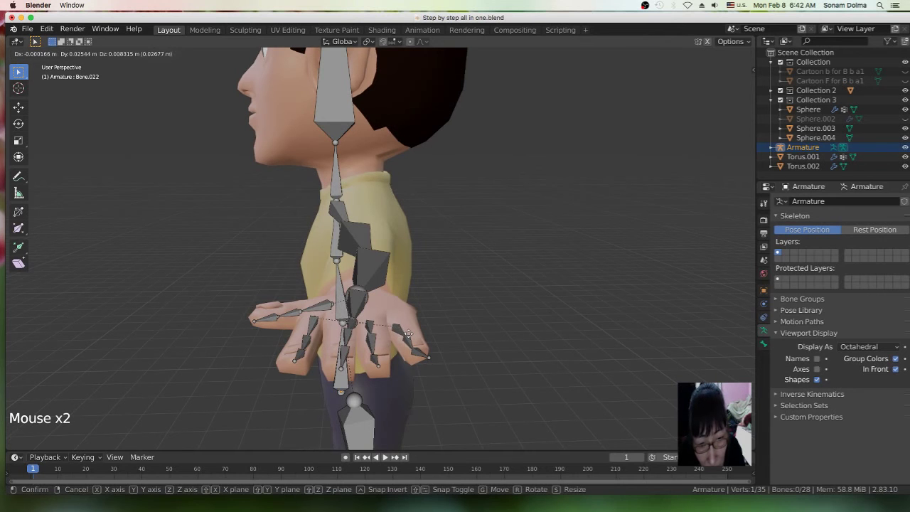
left_click(409, 333)
left_click_drag(394, 330, 400, 326)
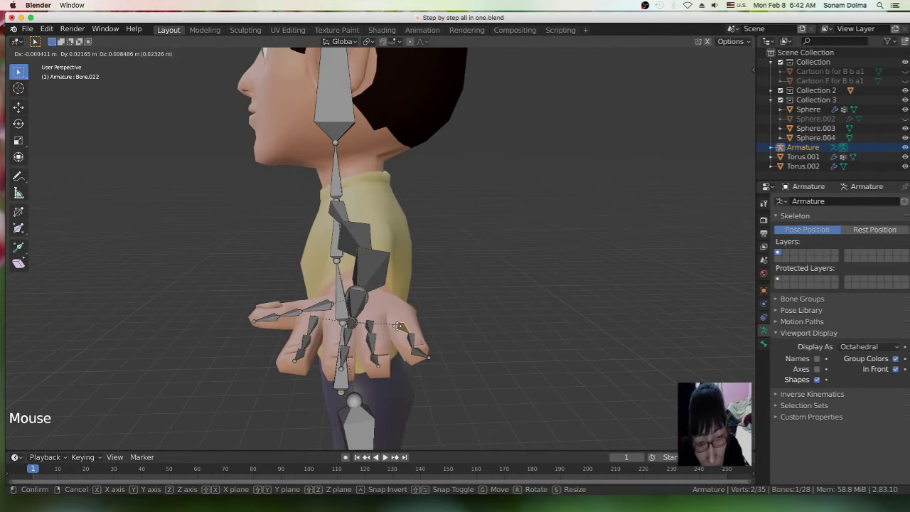
left_click(400, 326)
- Fine-tune the joints of the little finger, ring finger and thumb tip inside the hand as seen from above
scroll(400, 325, "down", 2)
middle_click_drag(399, 326, 322, 361)
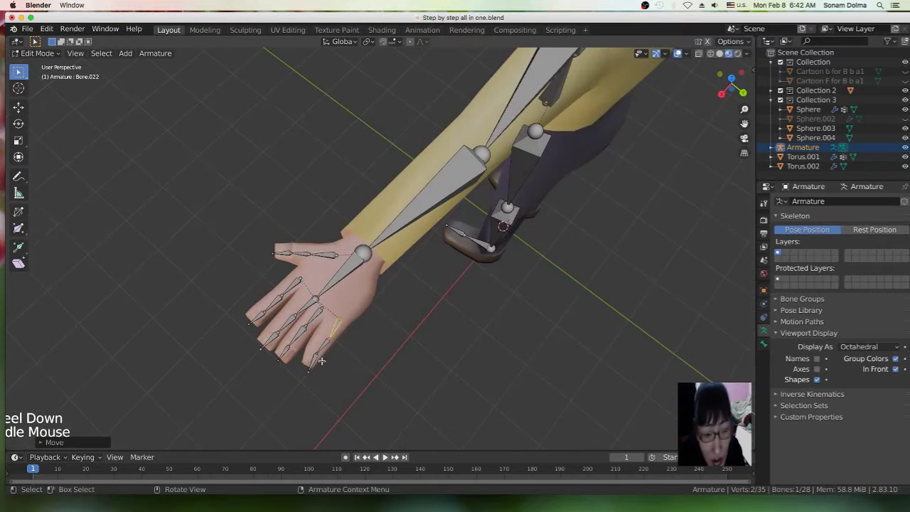
left_click(312, 365)
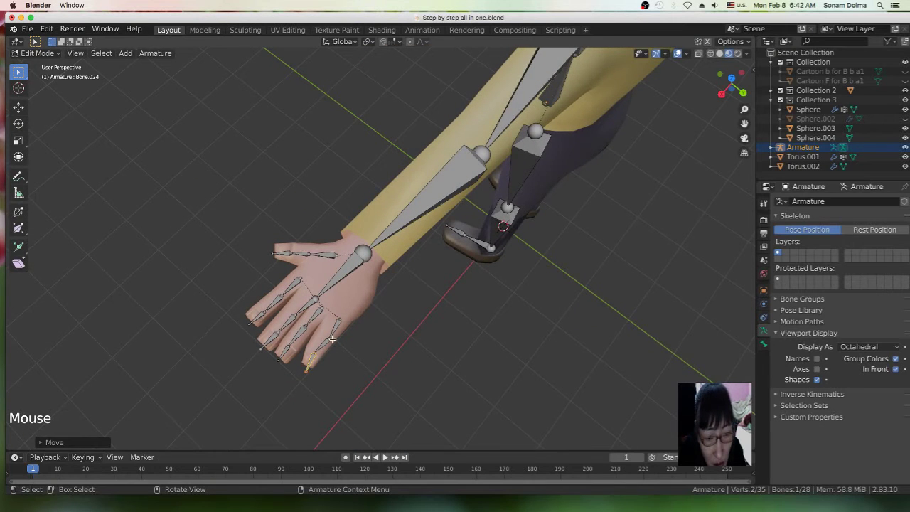
left_click(328, 337)
left_click_drag(322, 307, 305, 328)
left_click(342, 317)
left_click(315, 350)
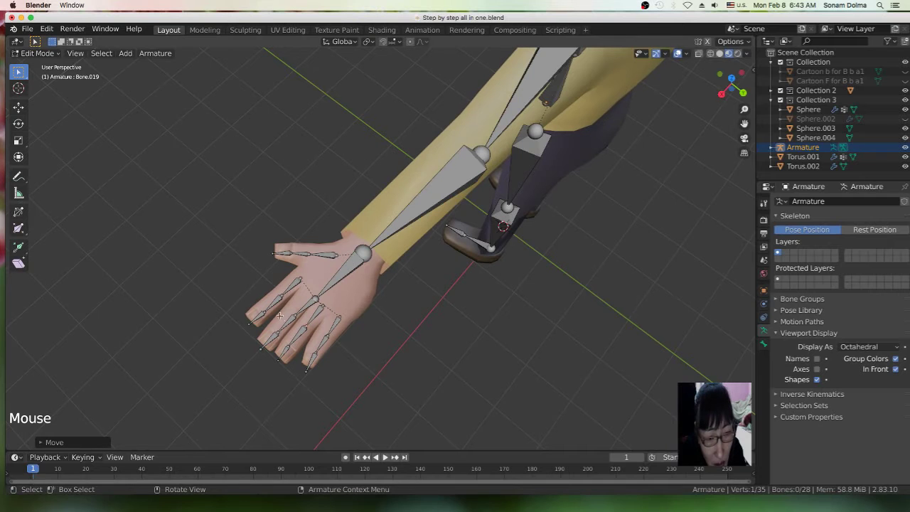
left_click_drag(274, 254, 273, 254)
- Duplicate the head bone and place the copy in front of and slightly above the original
scroll(344, 276, "down", 3)
scroll(344, 275, "down", 1)
middle_click_drag(345, 275, 496, 254)
scroll(355, 289, "down", 3)
middle_click_drag(356, 289, 334, 256)
scroll(333, 255, "up", 1)
middle_click_drag(283, 201, 432, 270, "shift")
scroll(341, 305, "up", 4)
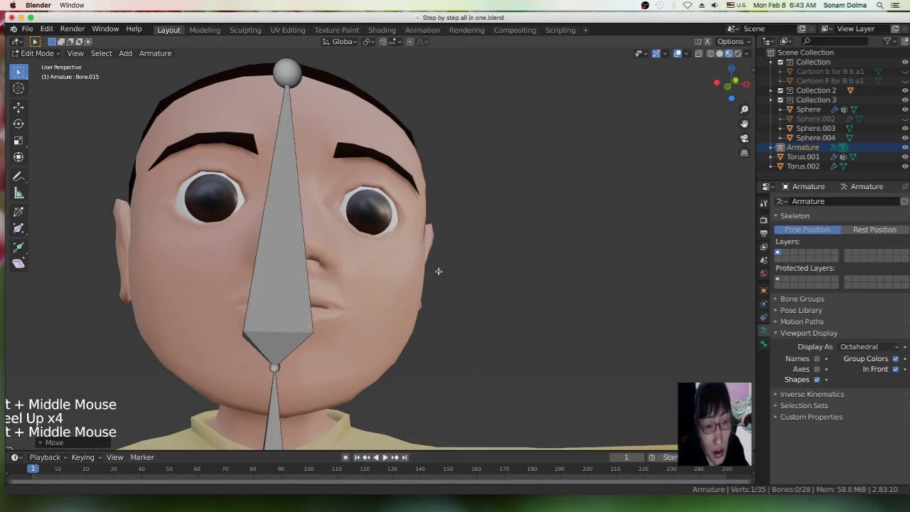
left_click(298, 285)
scroll(340, 288, "down", 4)
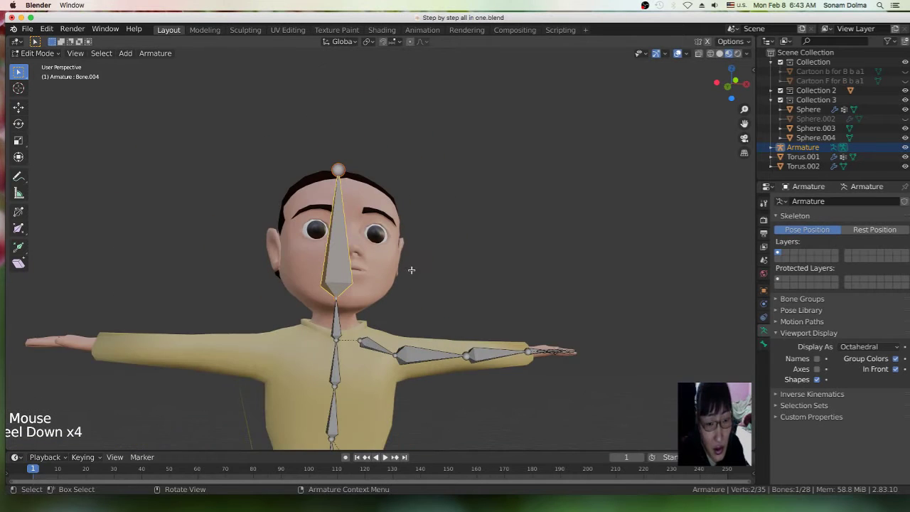
key("shift+d")
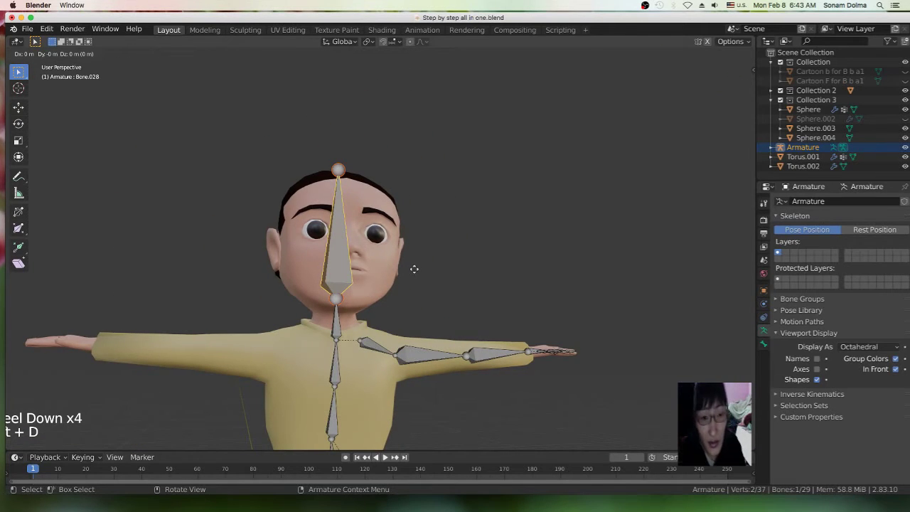
left_click(451, 228)
middle_click_drag(451, 227, 528, 232)
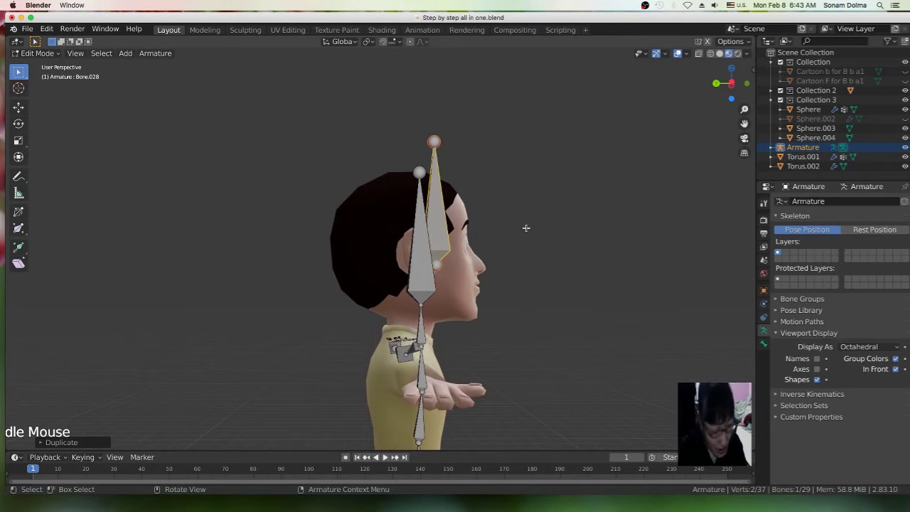
- Clear the parent of the duplicated head bone
right_click(566, 182)
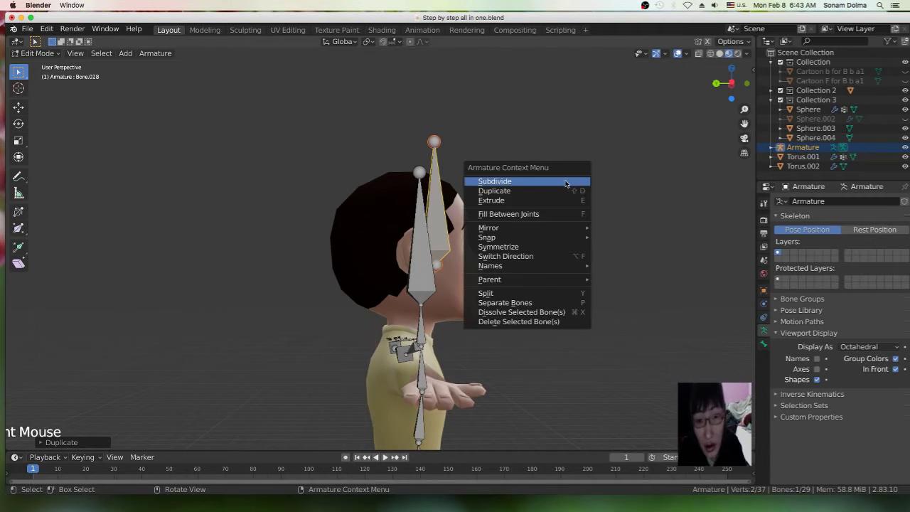
mouse_move(545, 281)
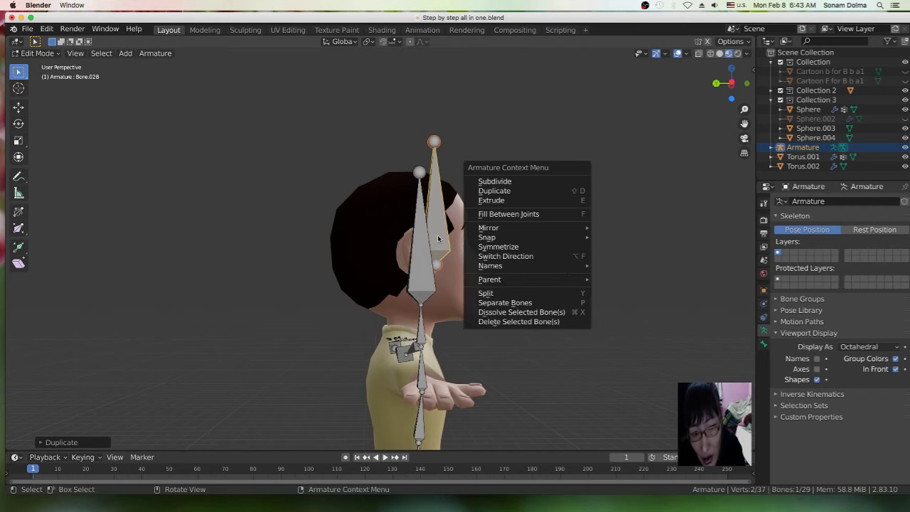
middle_click_drag(486, 249, 426, 275)
scroll(427, 275, "down", 1)
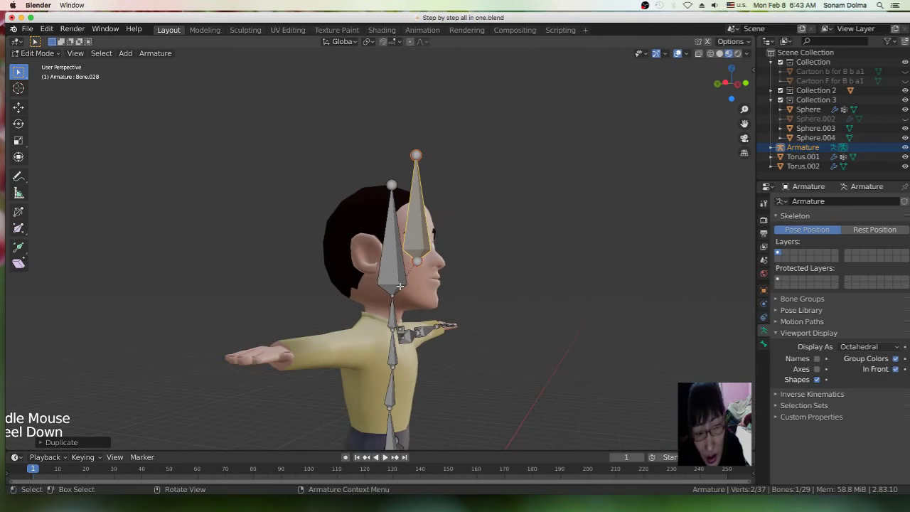
right_click(417, 221)
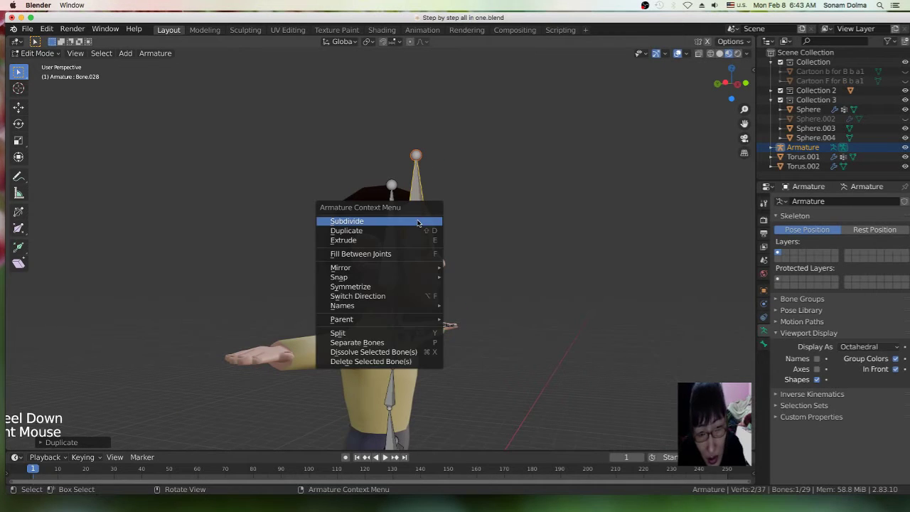
right_click(626, 151)
mouse_move(602, 254)
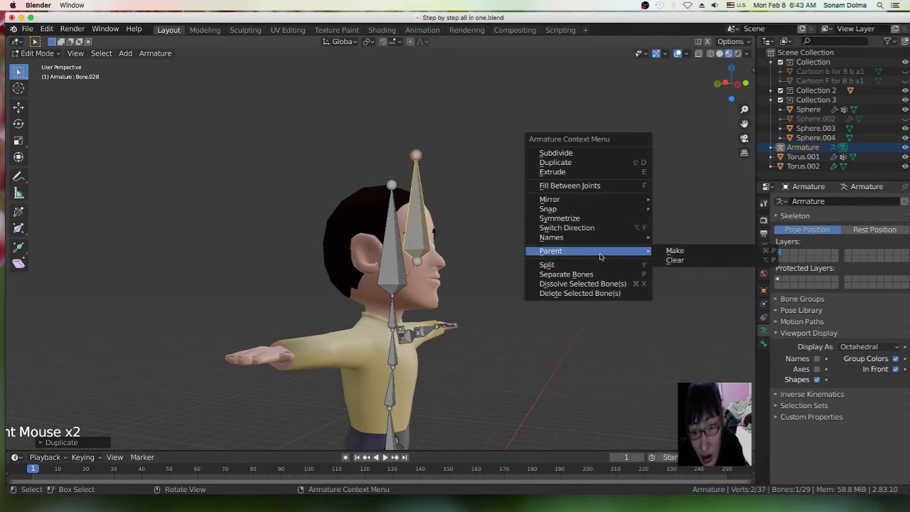
left_click(683, 260)
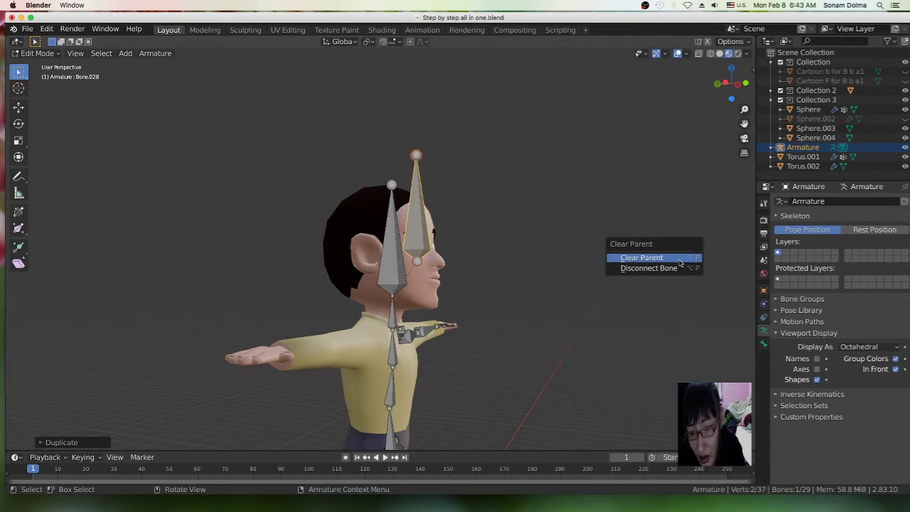
left_click(679, 260)
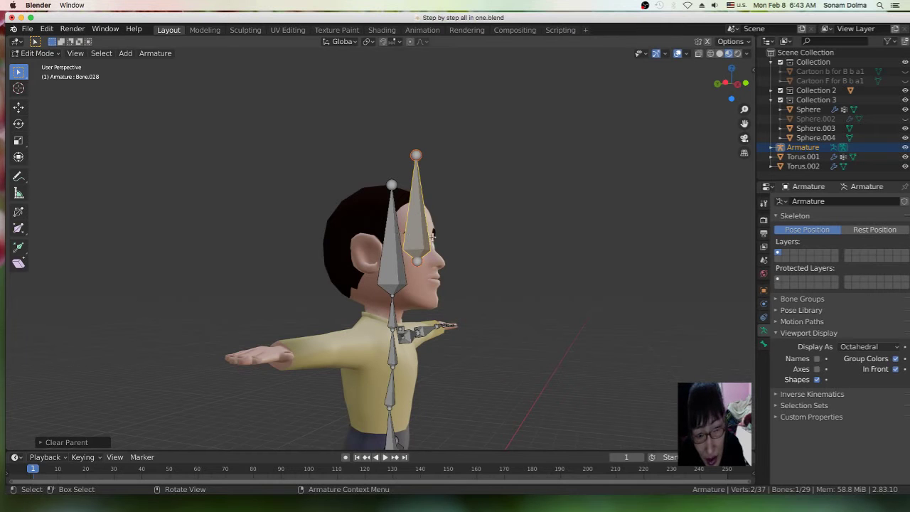
- Rotate the duplicated bone to point horizontally forward out of the face and scale it down
key("r")
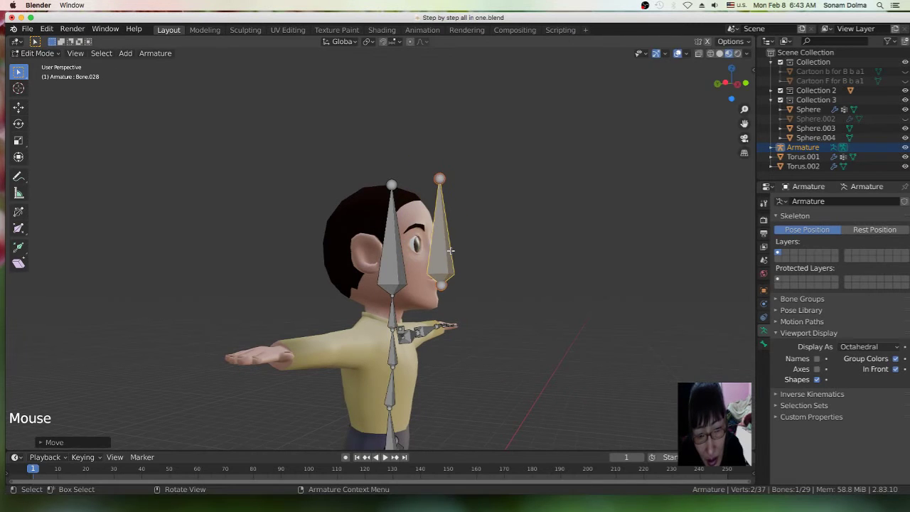
left_click(597, 320)
key("s")
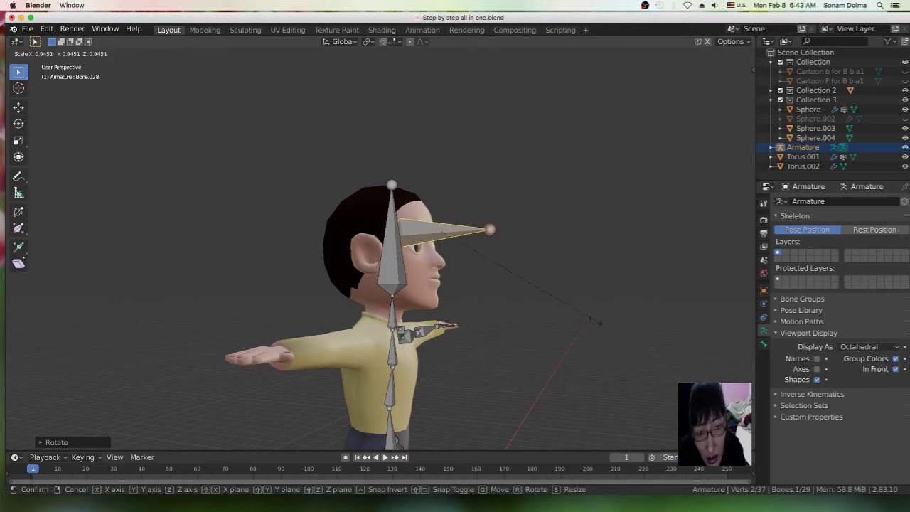
left_click(490, 285)
- Move the small duplicated bone down to about mouth height in front of the face
middle_click_drag(483, 282, 465, 251)
key("g")
left_click(480, 299)
- Hide the head bone and the neck bone
middle_click_drag(479, 299, 427, 307)
scroll(356, 284, "up", 2)
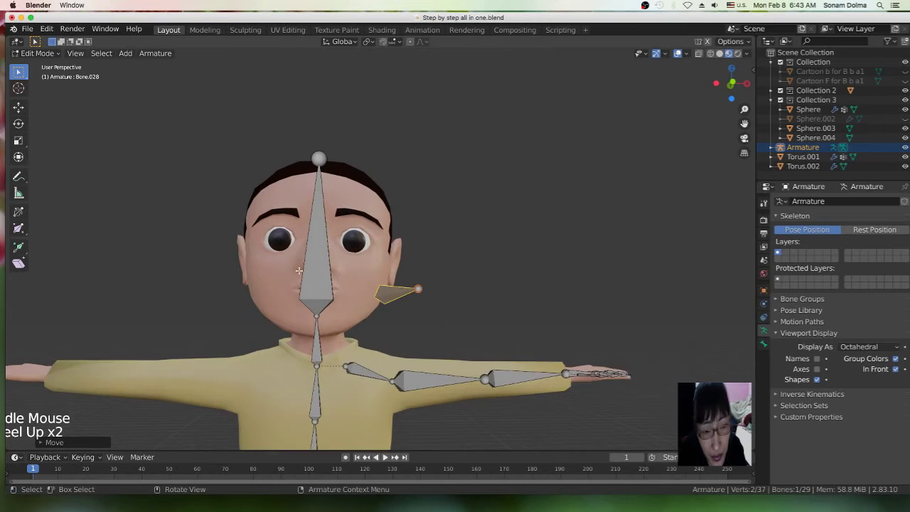
left_click(313, 326, "shift")
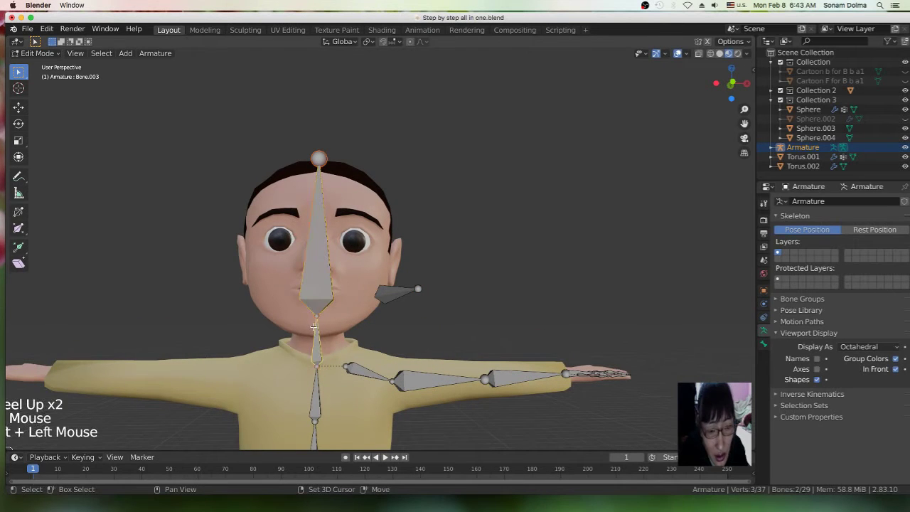
key("h")
- Move the small bone across the cheek to the character's left side of the mouth
left_click(408, 294)
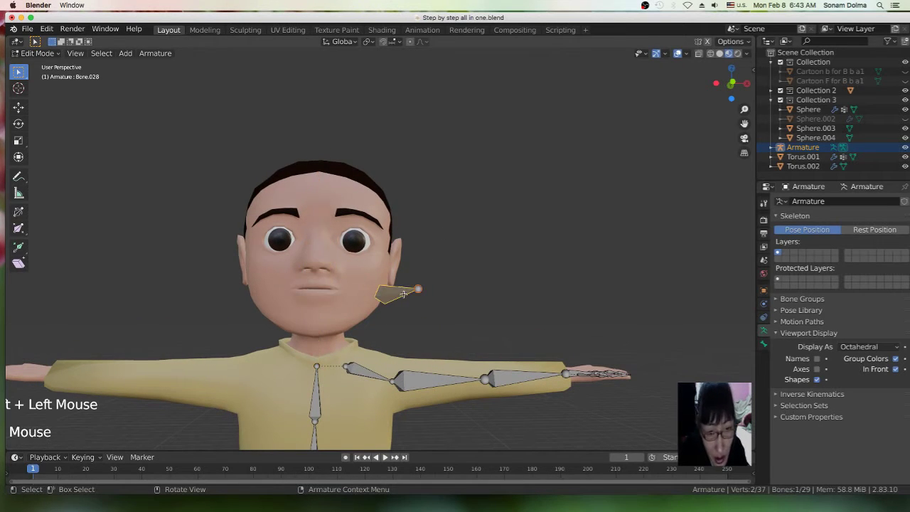
key("g")
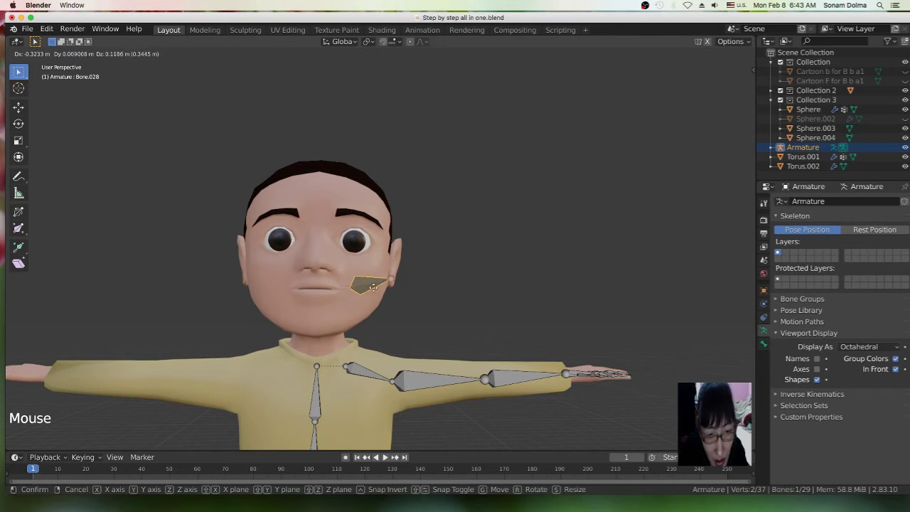
left_click(355, 293)
scroll(444, 300, "up", 2)
scroll(444, 300, "up", 2)
middle_click_drag(444, 300, 434, 304)
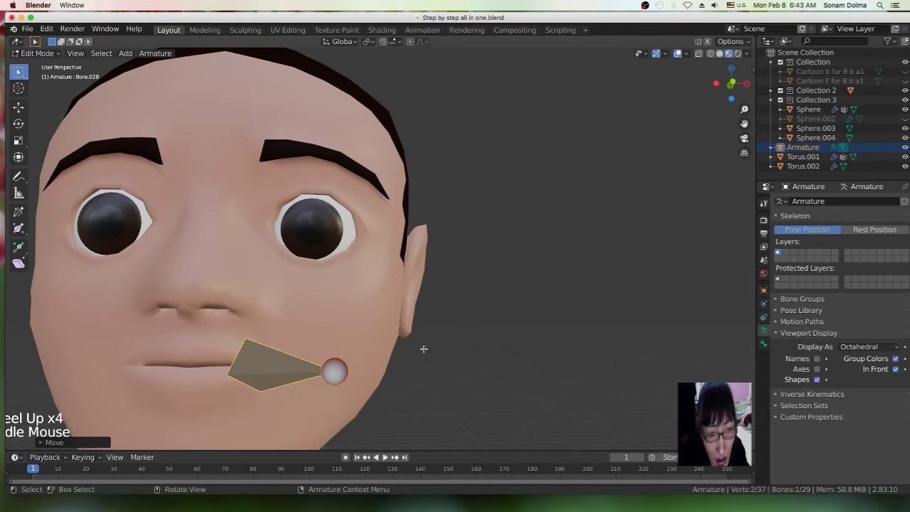
key("s")
key("x")
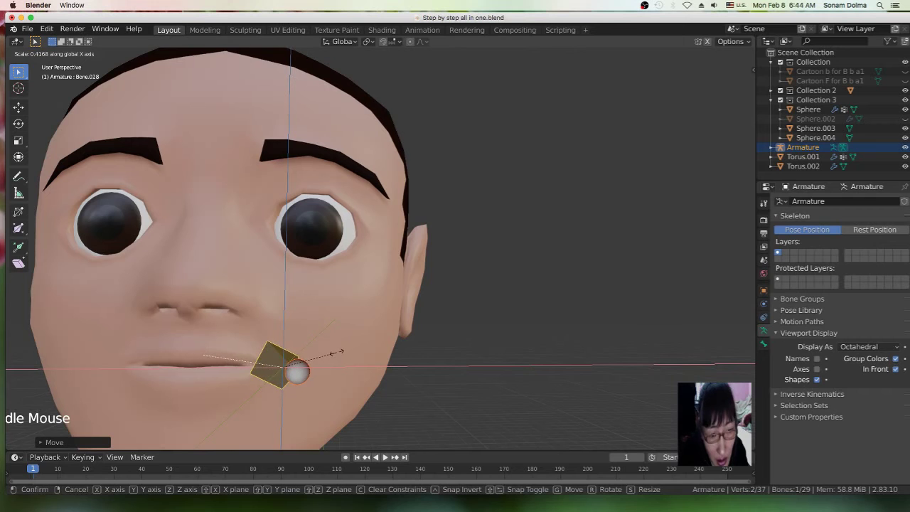
left_click(323, 357)
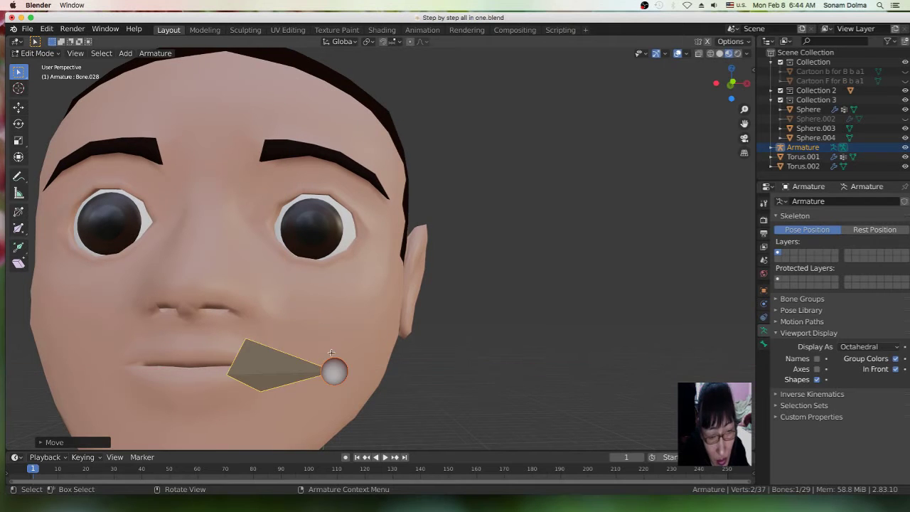
- Scale the mouth bone down uniformly and place it at the character's left corner of the mouth
scroll(416, 340, "down", 2)
key("s")
left_click(353, 346)
middle_click_drag(354, 346, 519, 331)
key("g")
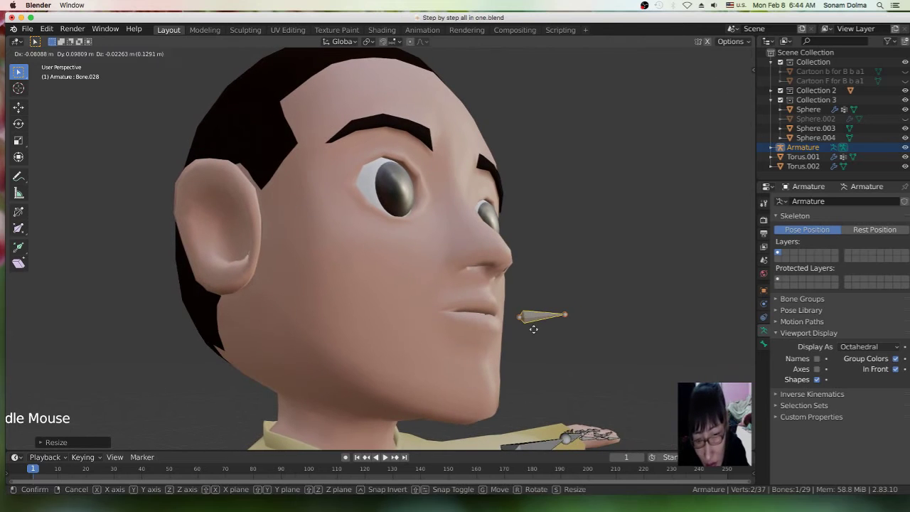
left_click(534, 274)
middle_click_drag(533, 274, 481, 323)
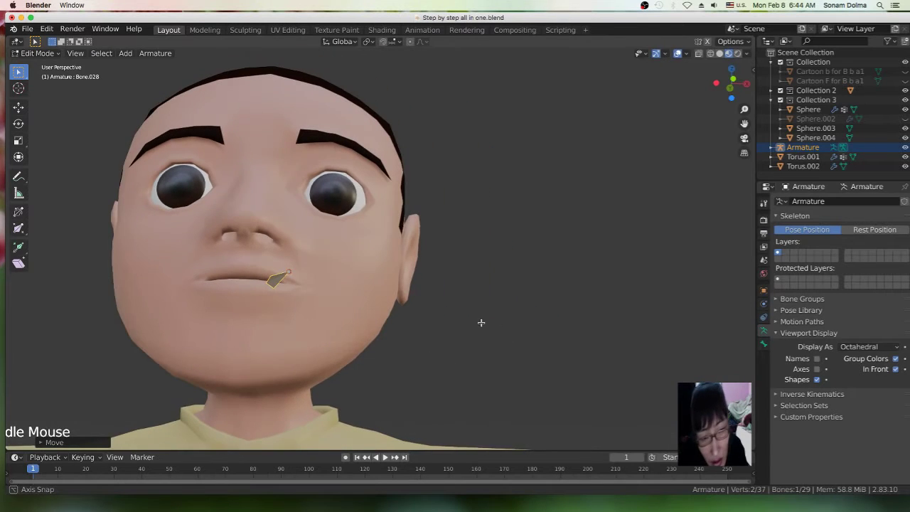
key("g")
left_click(341, 298)
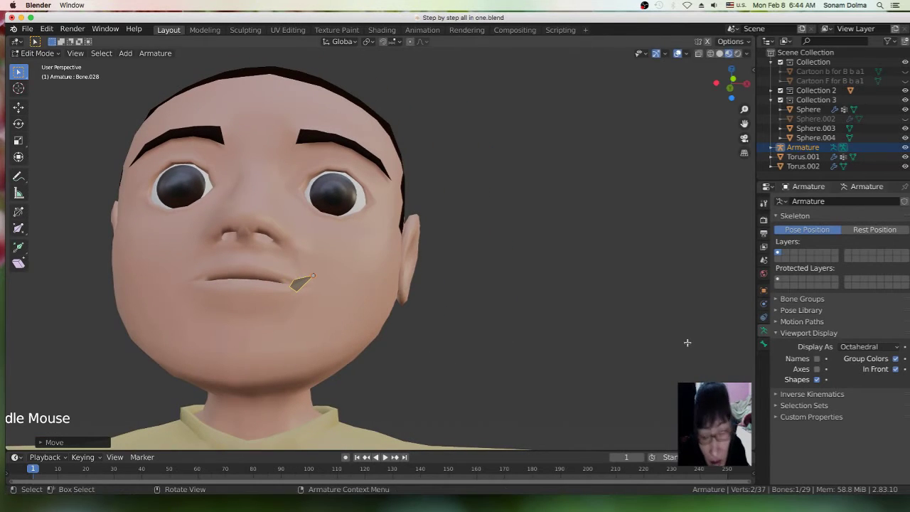
- Turn off In Front display for the armature and push the mouth bone back towards the lips in side view
left_click(896, 369)
scroll(433, 329, "up", 3)
scroll(433, 330, "down", 2)
middle_click_drag(433, 330, 185, 320)
key("g")
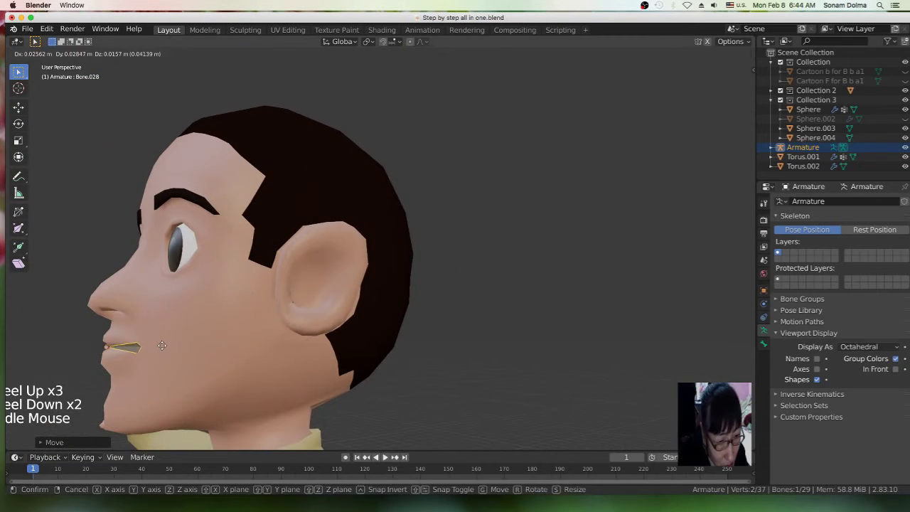
left_click(169, 344)
- Scale the mouth-corner bone down a little more and lower it slightly beside the lips
middle_click_drag(168, 344, 459, 376)
key("s")
left_click(422, 368)
key("g")
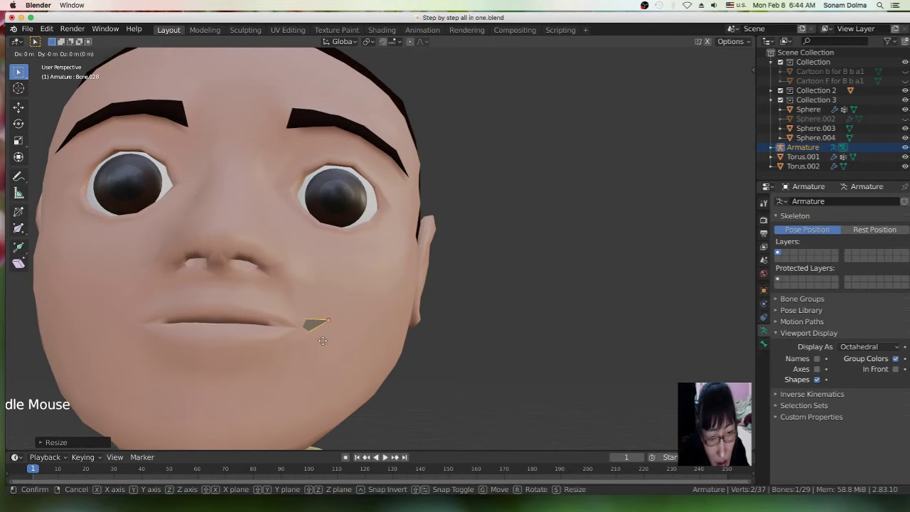
left_click(320, 347)
- Move the tip of the mouth-corner bone slightly inward and up
left_click(327, 327)
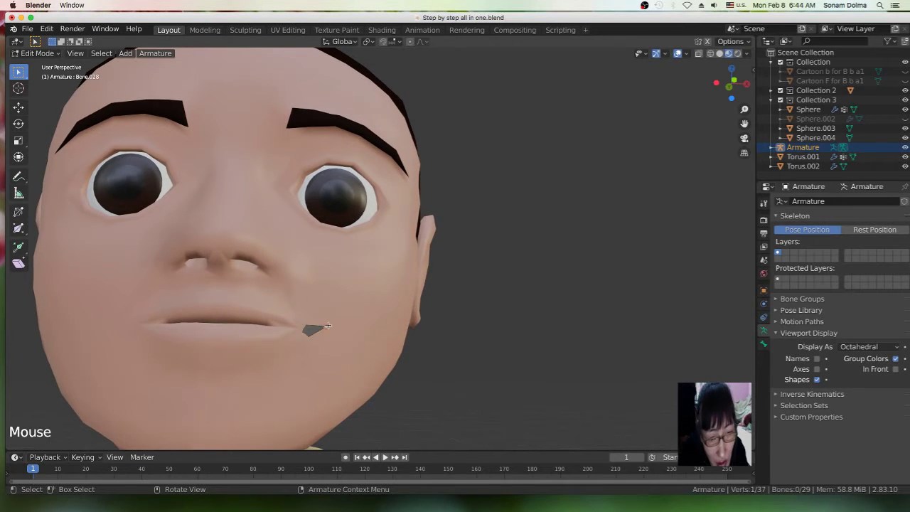
key("g")
left_click(328, 325)
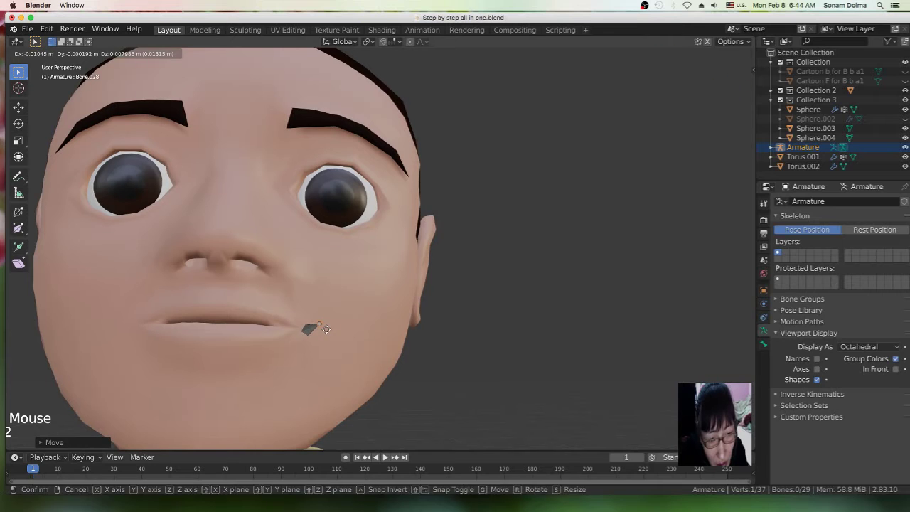
- Adjust the small mouth bone's tip and move the bone to the corner of the character's left side of the mouth
key("g")
left_click(322, 333)
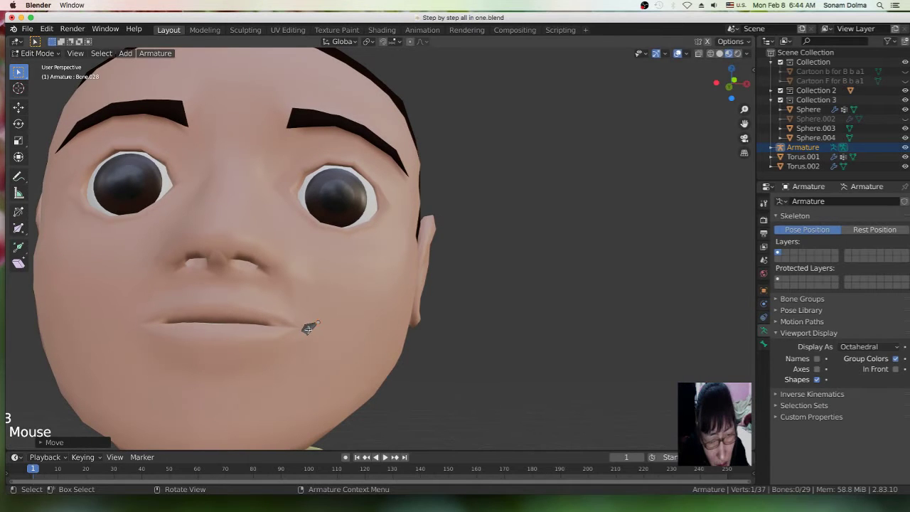
left_click(307, 328)
scroll(309, 329, "down", 2)
scroll(328, 335, "down", 1)
middle_click_drag(328, 335, 348, 318)
key("g")
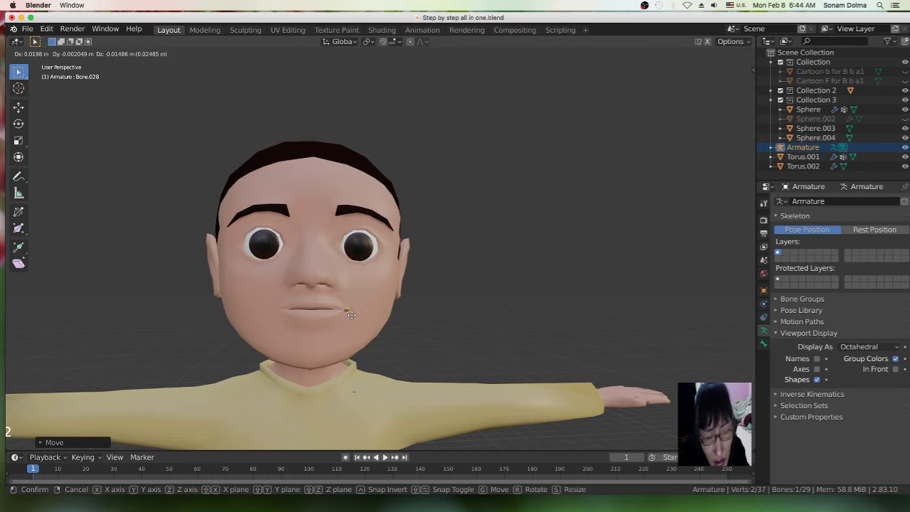
left_click(351, 315)
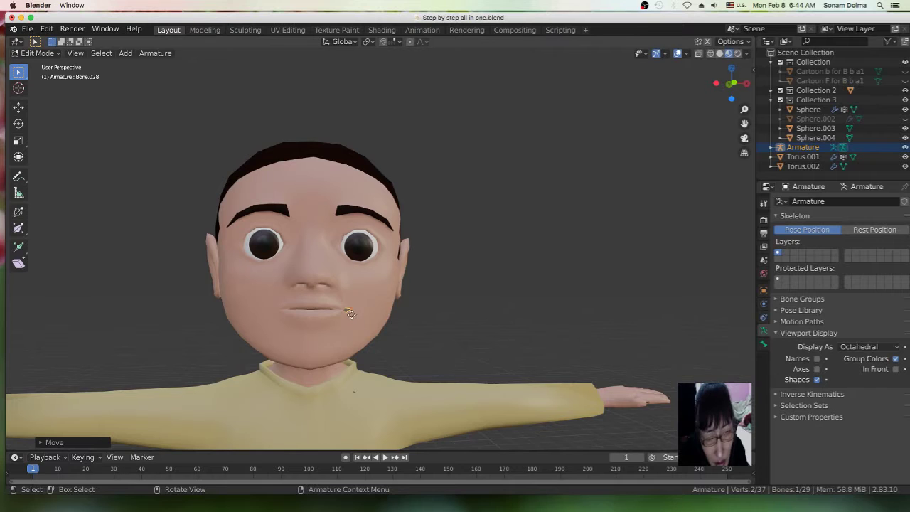
key("g")
left_click(351, 315)
scroll(363, 323, "up", 2)
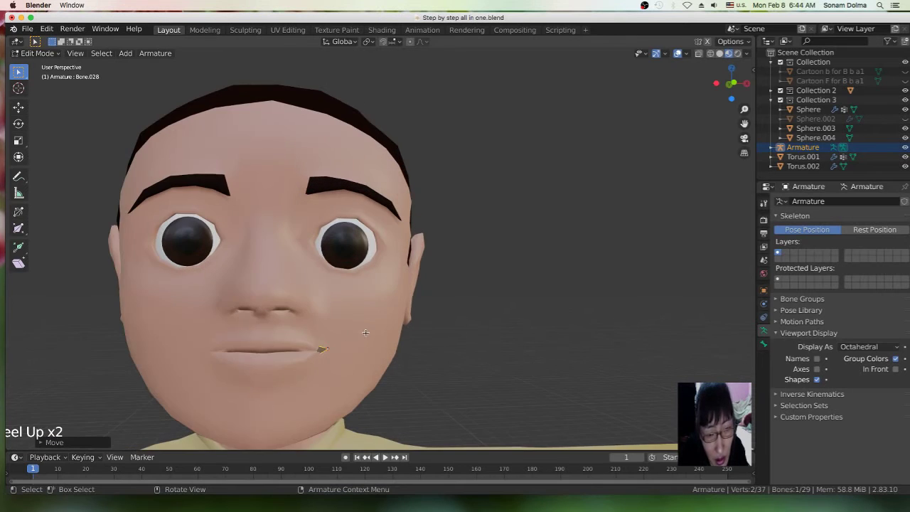
scroll(370, 331, "down", 1)
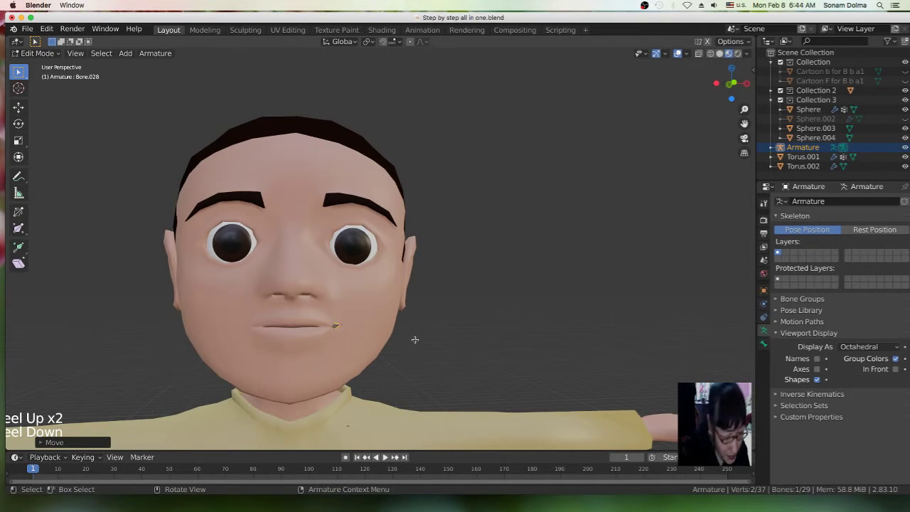
- Duplicate the mouth-corner bone and move the copy about -0.1 m along global Y to the upper lip
key("shift+d")
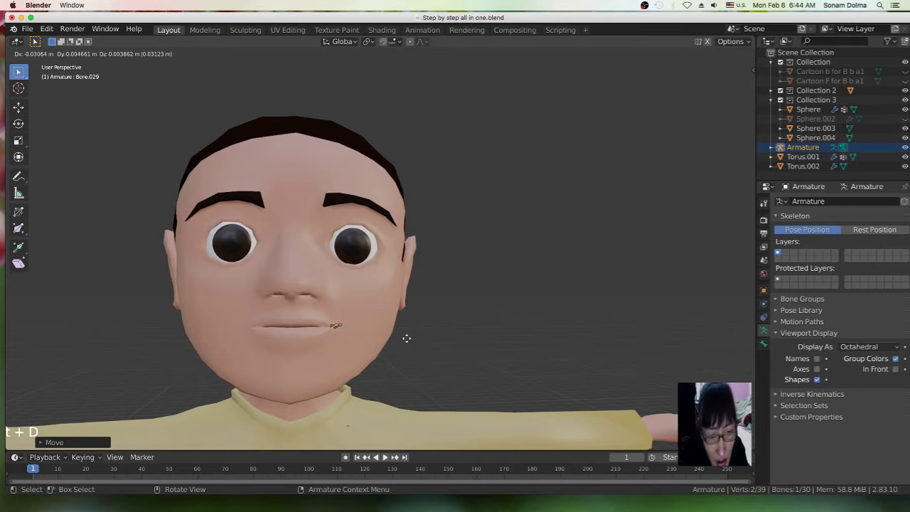
key("y")
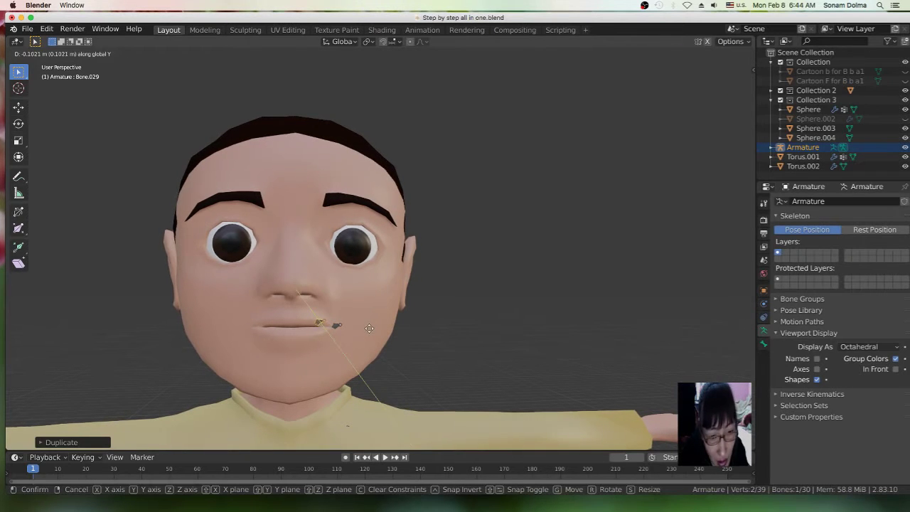
left_click(370, 328)
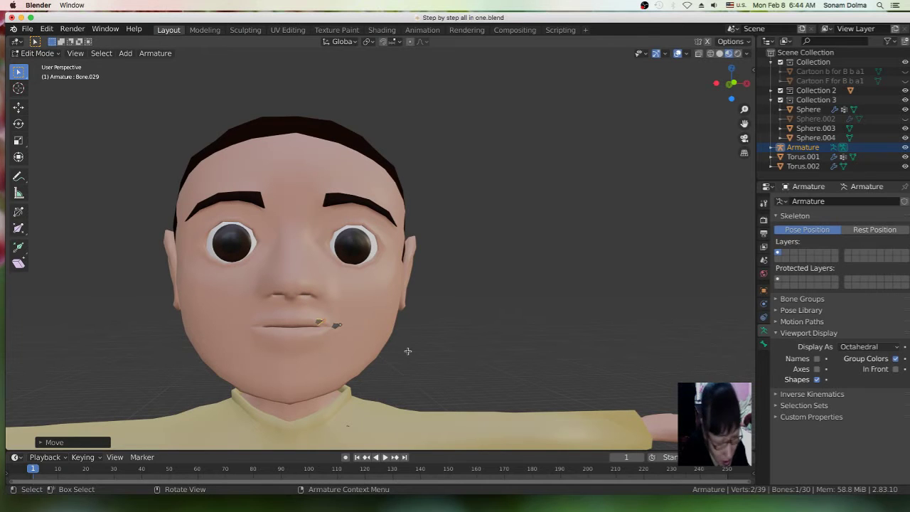
- Duplicate the upper-lip bone and position the copy just below the mouth corner at the lower lip
key("shift+d")
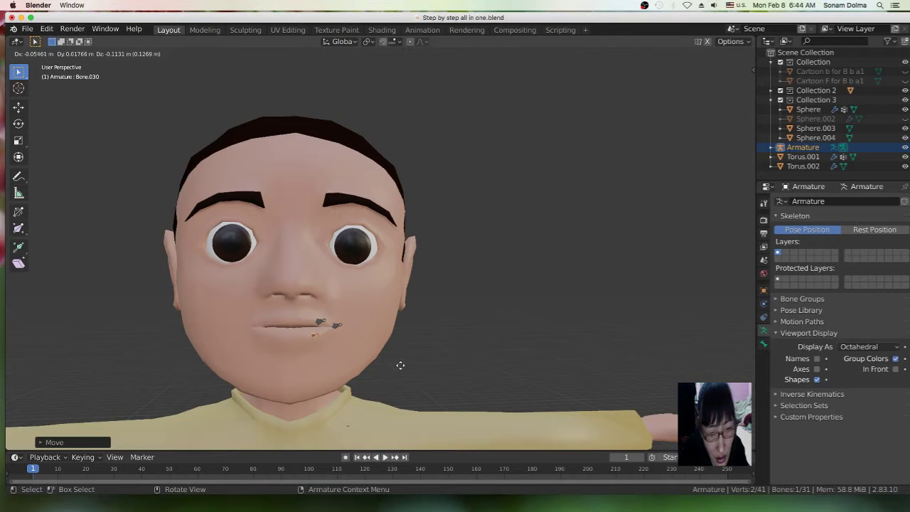
left_click(405, 360)
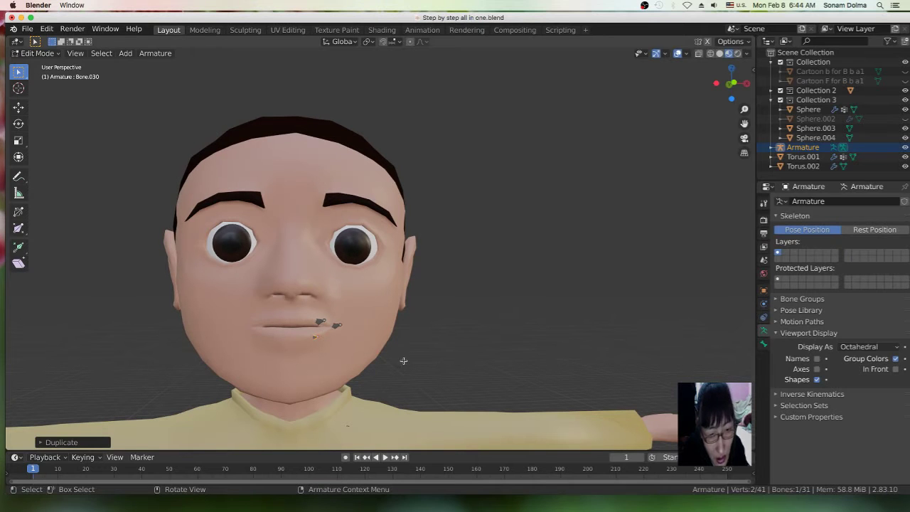
key("g")
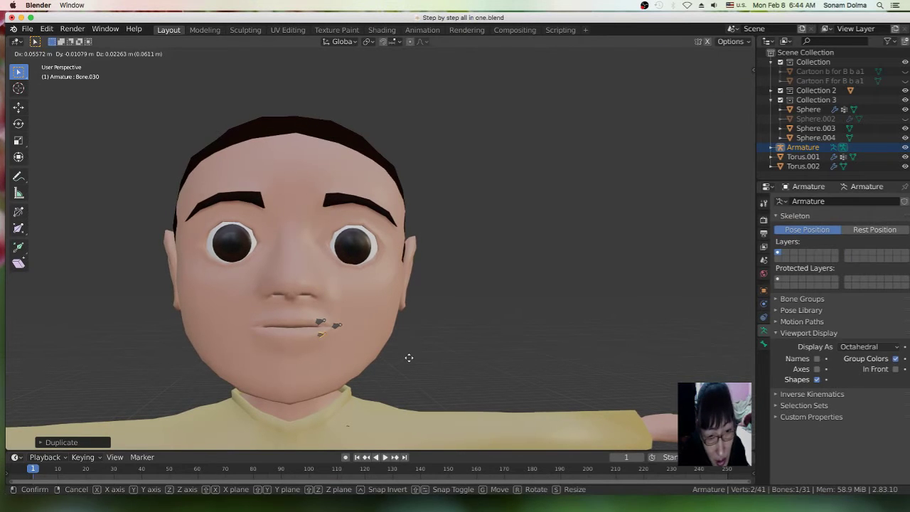
left_click(409, 358)
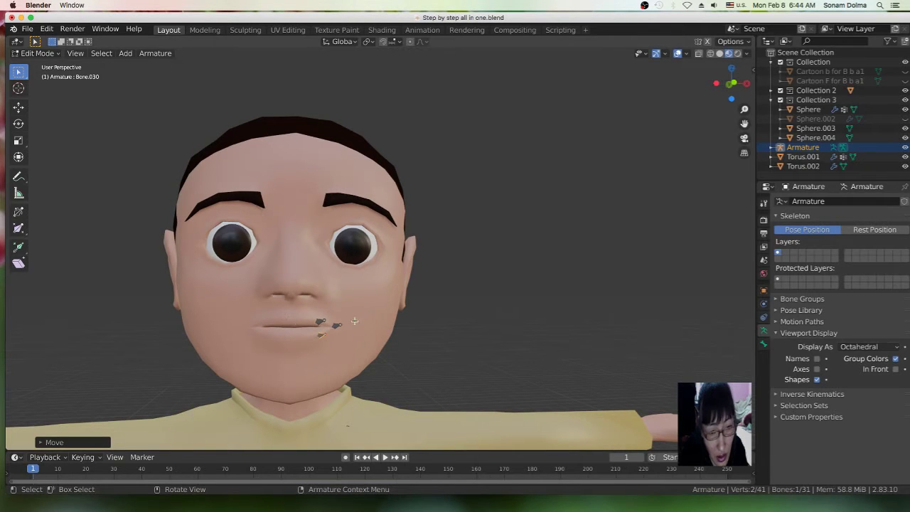
- Duplicate the upper-lip bone out to the character's left cheek and adjust the copy's depth along global Y
left_click(318, 321)
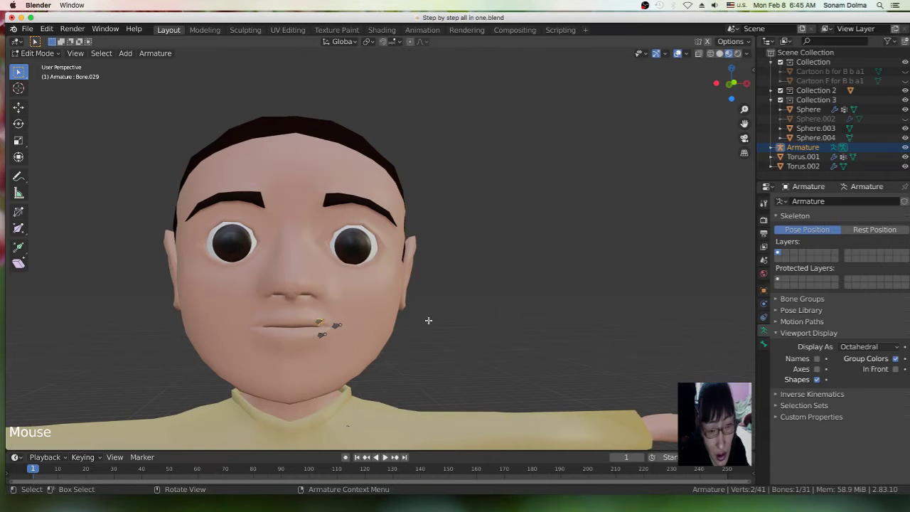
key("shift+d")
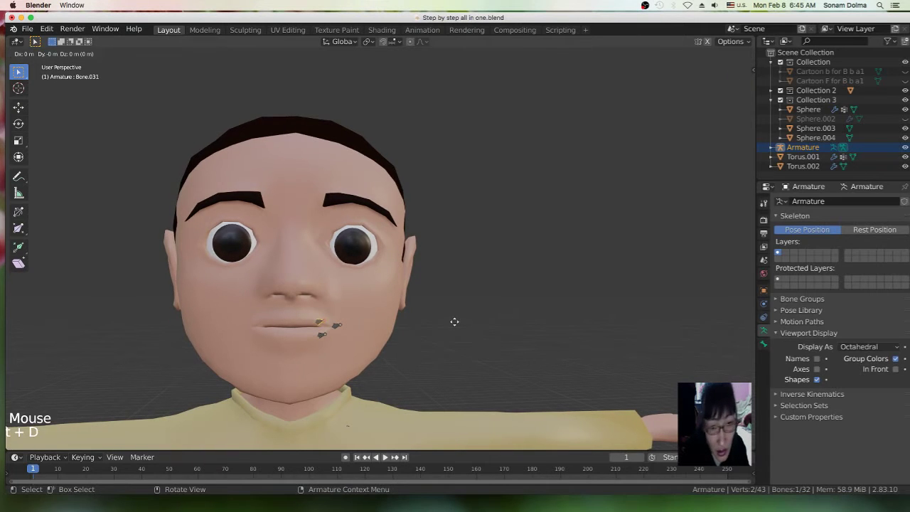
right_click(524, 315)
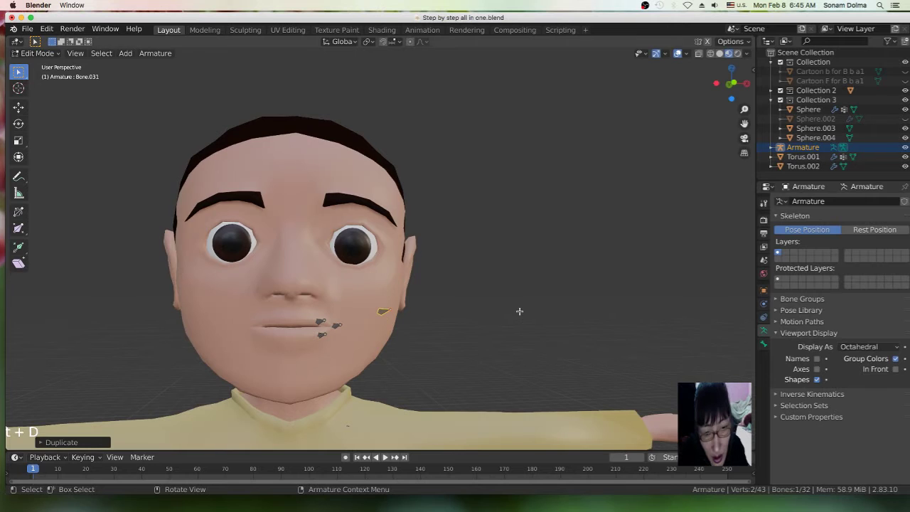
key("g")
key("y")
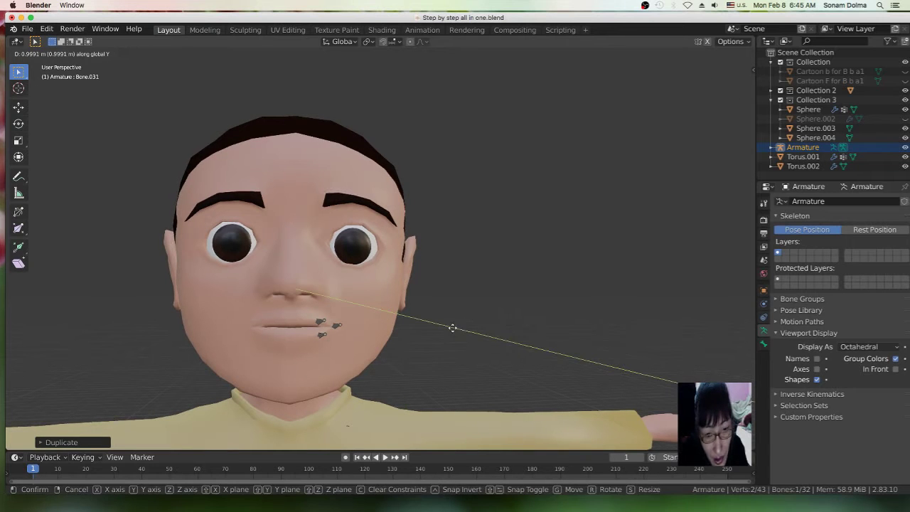
left_click(466, 331)
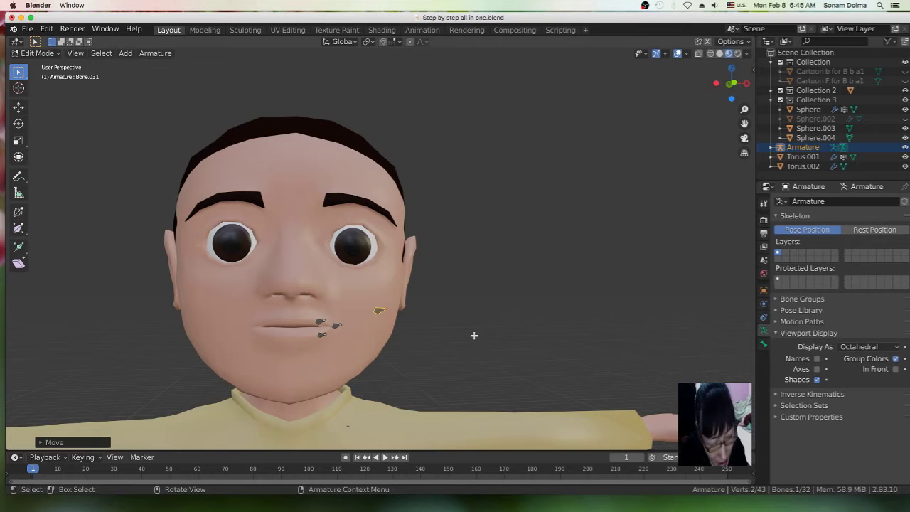
key("g")
key("y")
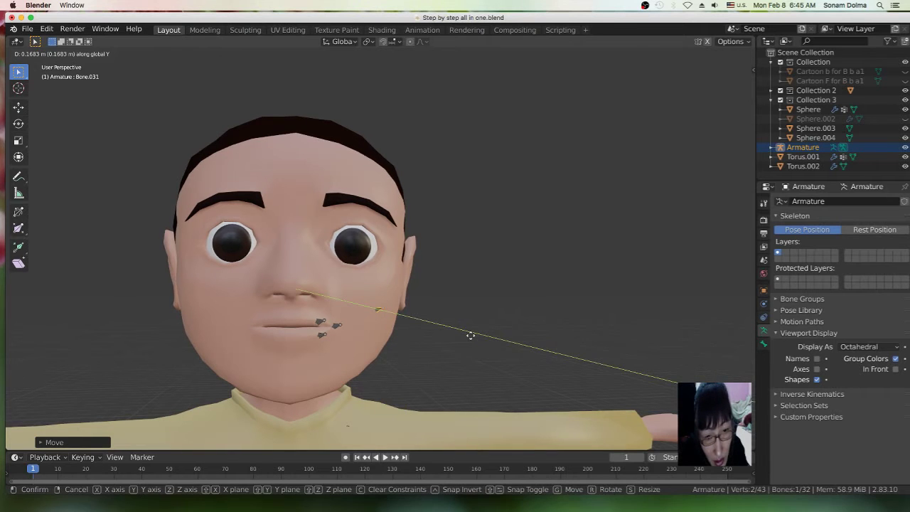
left_click(470, 334)
- Duplicate the cheek bone and move the copy up to the character's left eyebrow
key("shift+d")
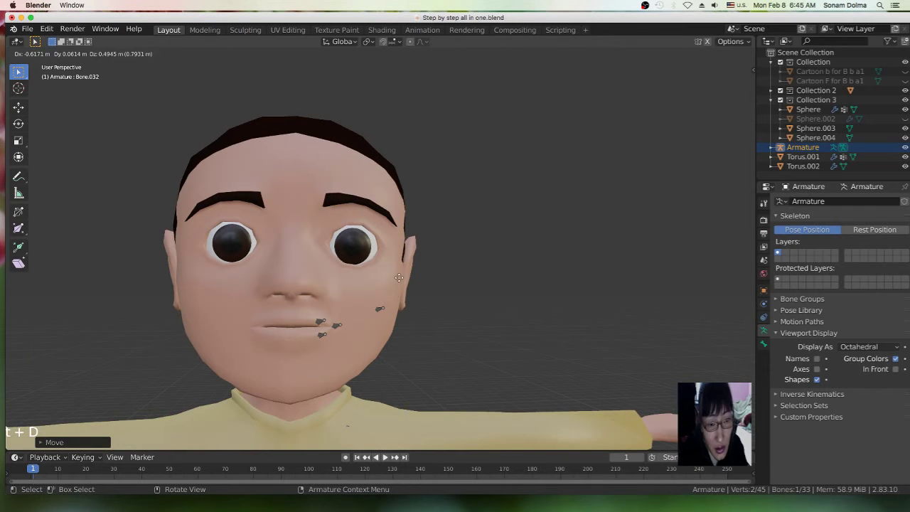
left_click(471, 285)
scroll(480, 292, "up", 2)
scroll(480, 291, "up", 3)
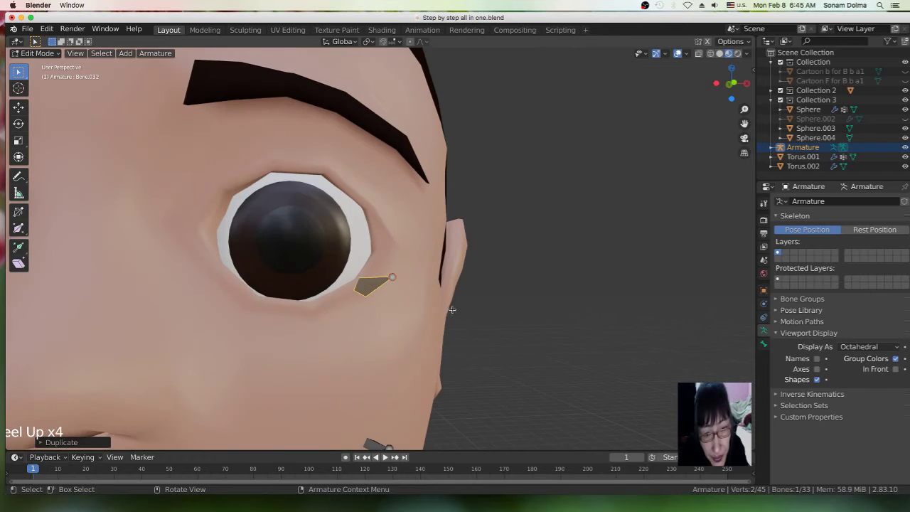
key("g")
left_click(373, 291)
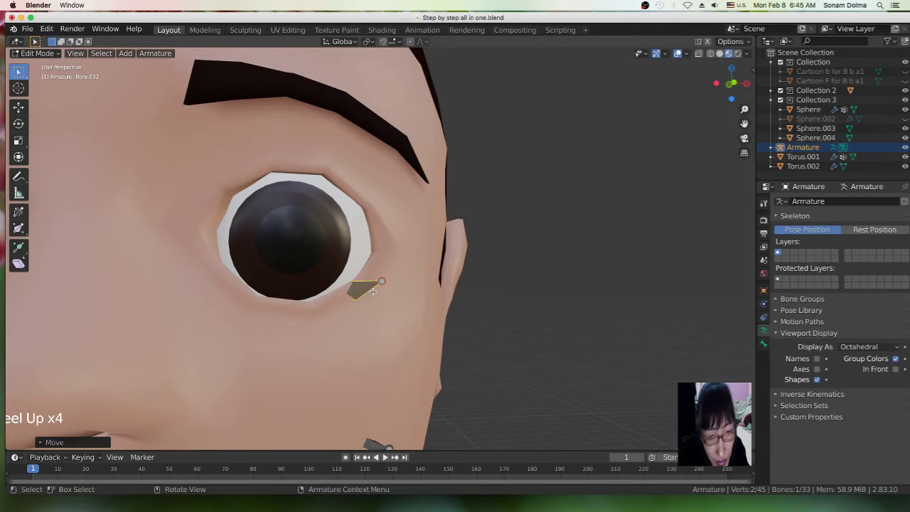
scroll(407, 304, "down", 2)
middle_click_drag(407, 303, 389, 287)
key("g")
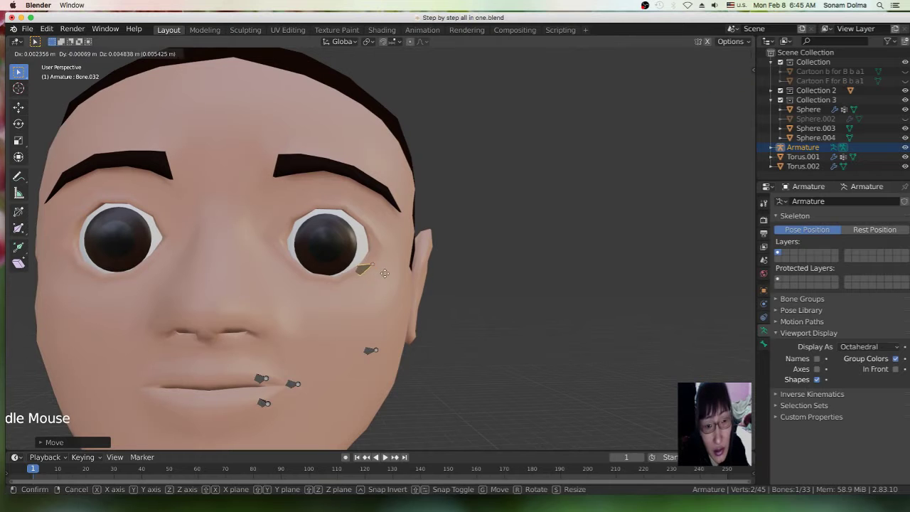
left_click(343, 171)
- Rotate, enlarge and reposition the eyebrow bone so it lies along the character's left eyebrow
middle_click_drag(343, 172, 348, 232)
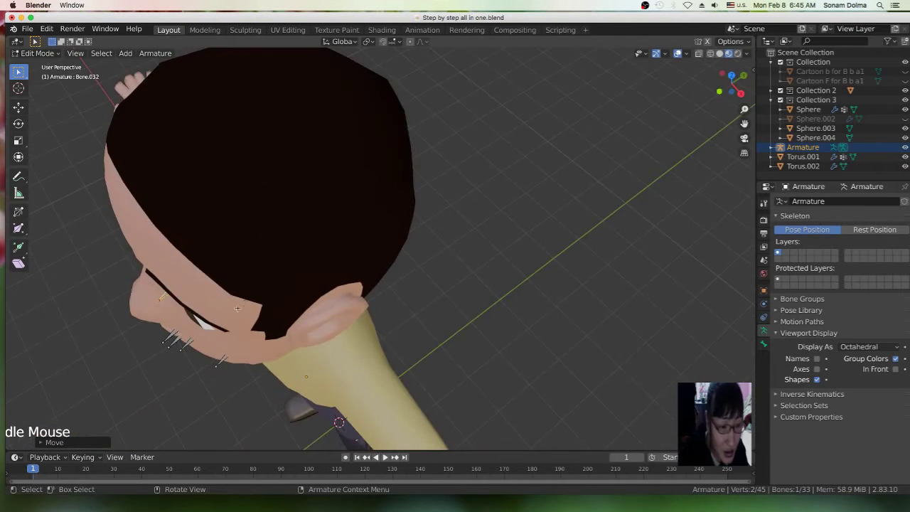
key("r")
left_click(177, 251)
key("s")
left_click(237, 302)
middle_click_drag(237, 302, 298, 221)
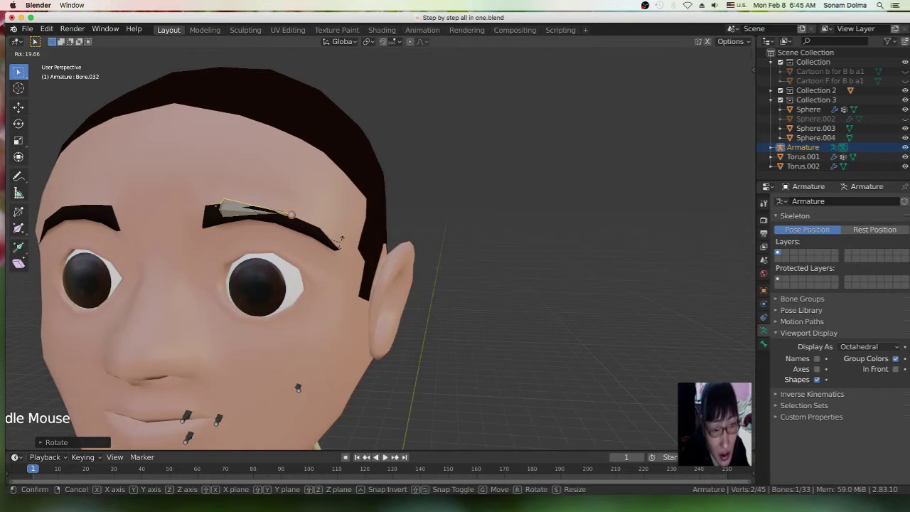
key("g")
left_click(304, 233)
middle_click_drag(304, 232, 387, 238)
key("g")
left_click(443, 231)
- Examine the placement of the eyebrow, cheek and mouth bones from the front and side of the head
scroll(443, 231, "down", 2)
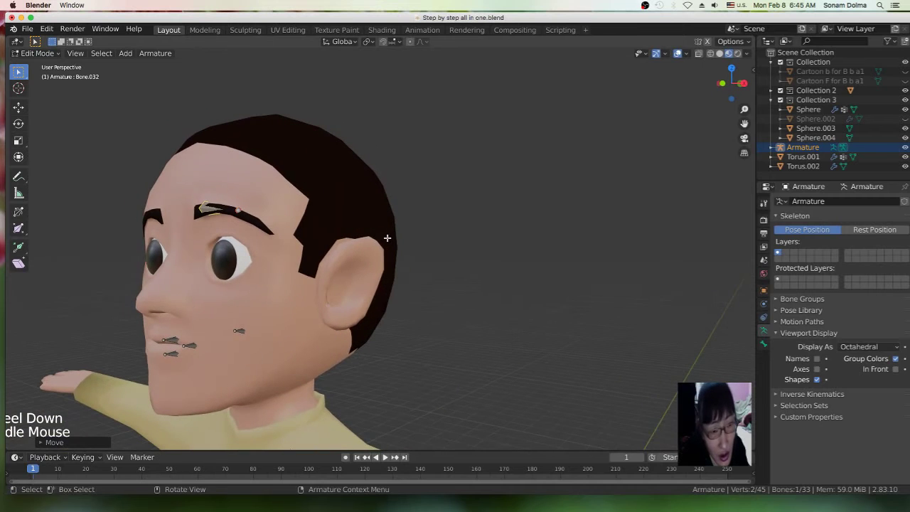
middle_click_drag(291, 236, 371, 239)
scroll(357, 235, "down", 2)
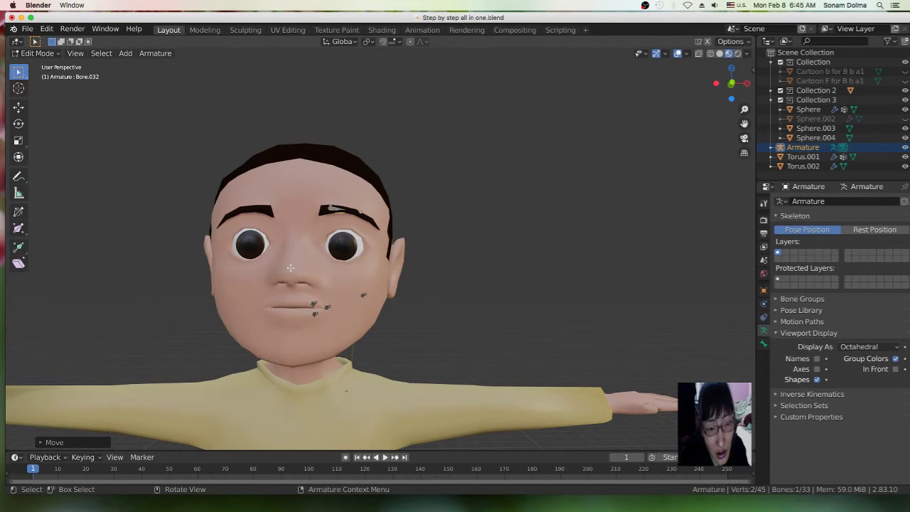
middle_click_drag(393, 292, 412, 262, "shift")
scroll(375, 289, "down", 2)
middle_click_drag(370, 289, 520, 250)
scroll(461, 248, "up", 4)
scroll(464, 248, "down", 2)
scroll(433, 249, "down", 3)
scroll(424, 258, "up", 5)
scroll(419, 257, "down", 2)
scroll(418, 256, "down", 1)
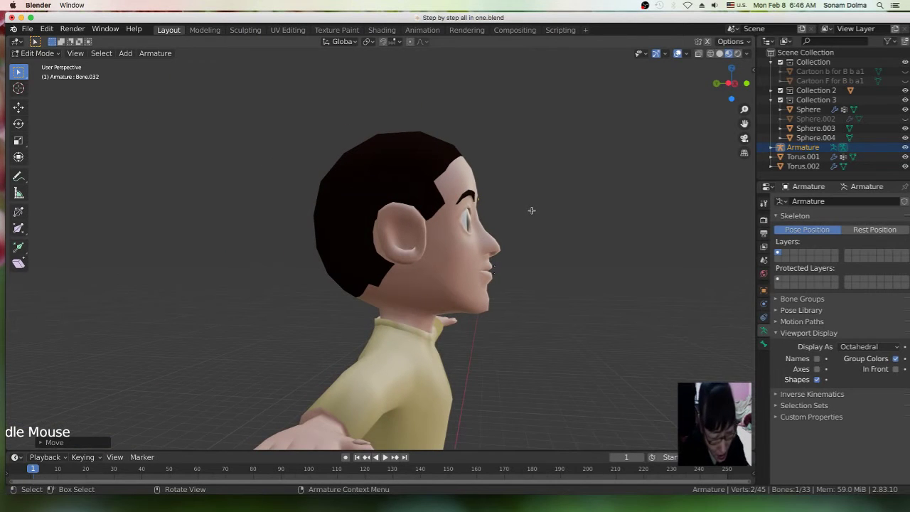
- Display the armature in front of the mesh and reveal its hidden bones
key("alt+h")
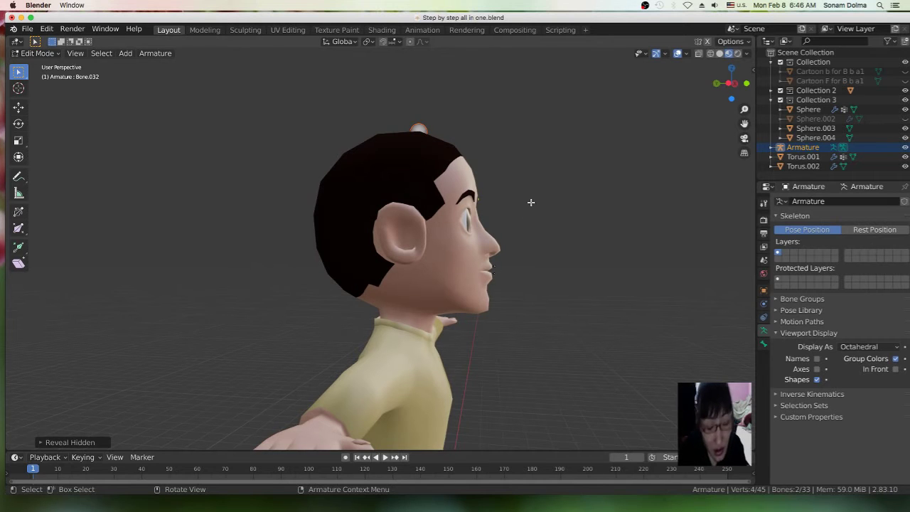
key("ctrl+z")
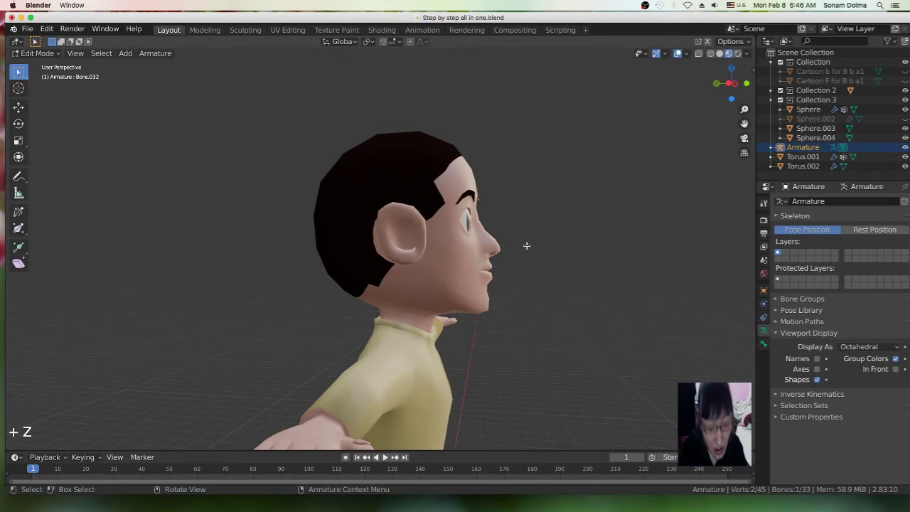
left_click(895, 370)
scroll(567, 298, "up", 2)
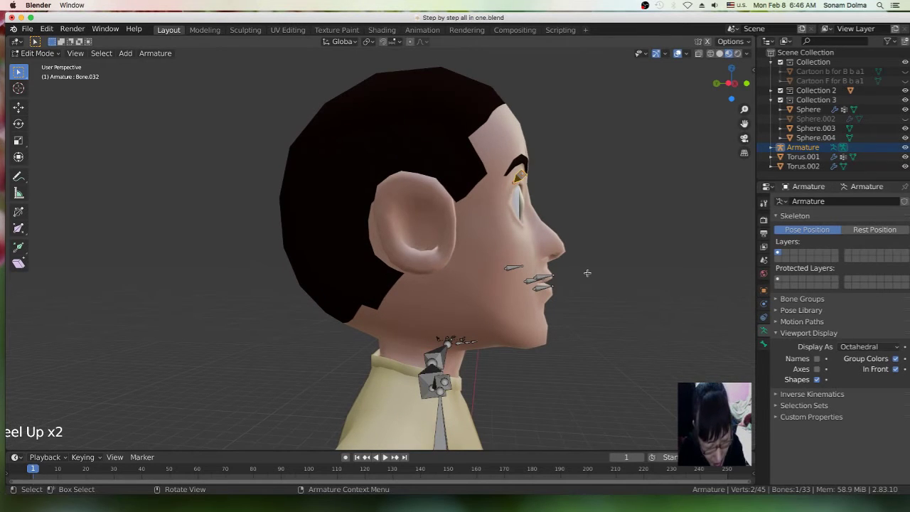
key("alt")
key("alt+h")
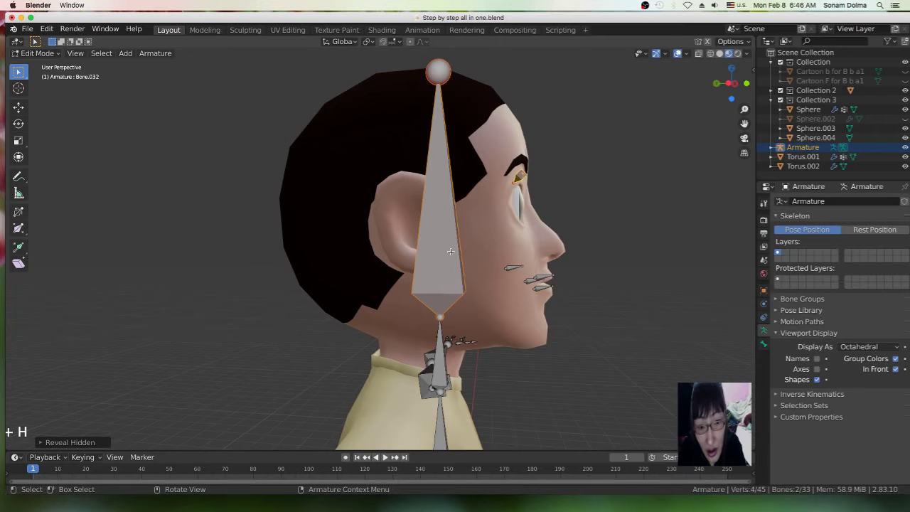
- Raise the joint between the neck bone and the head bone to about earlobe height
left_click(449, 254)
middle_click_drag(626, 366, 628, 367)
scroll(588, 363, "down", 1)
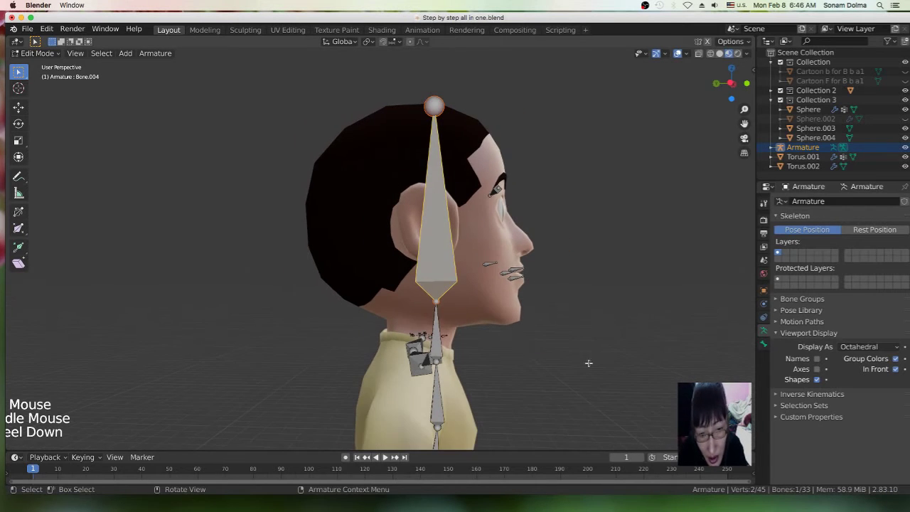
left_click_drag(436, 303, 440, 264)
- Raise the neck bone's lower joint to collar level and slightly lower the joint between neck and head
scroll(459, 315, "down", 2)
left_click(425, 320)
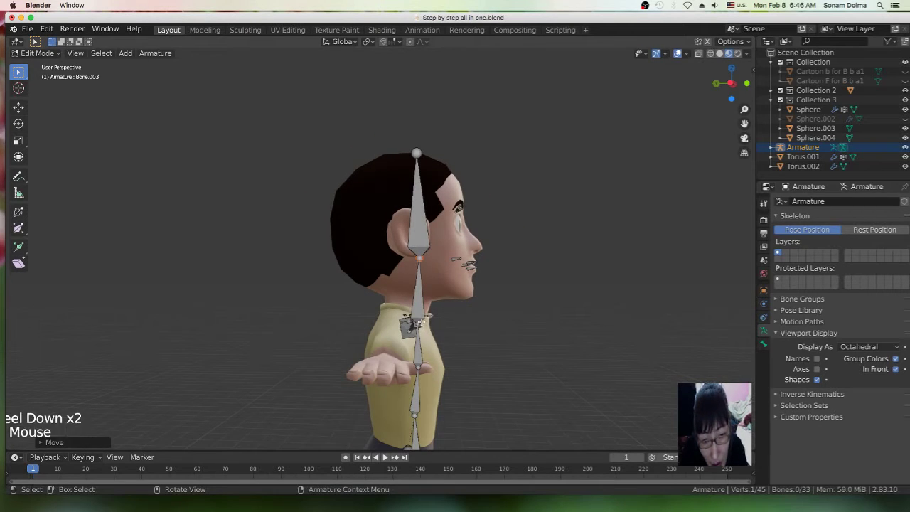
left_click_drag(425, 320, 425, 309)
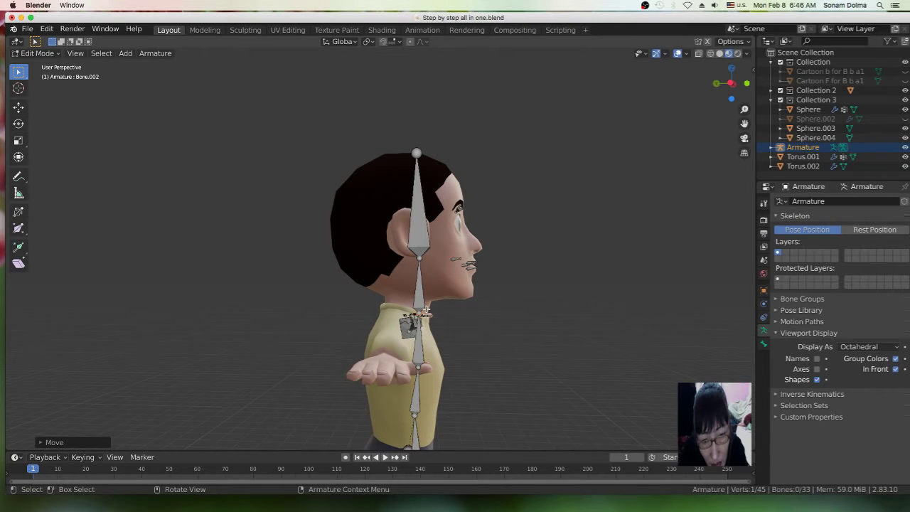
left_click(422, 260)
left_click_drag(422, 260, 423, 264)
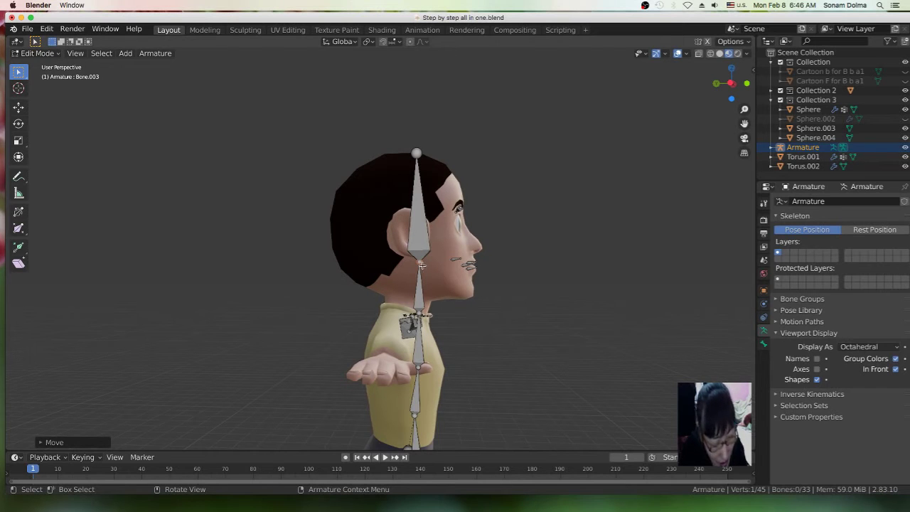
- Extrude a jaw bone from the joint between neck and head bones to the tip of the chin
key("e")
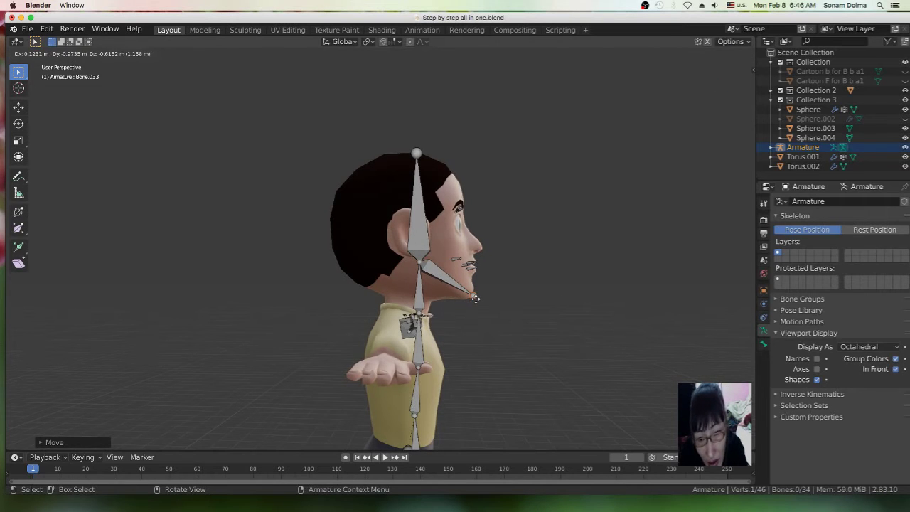
left_click(476, 298)
key("g")
left_click(475, 298)
- Extrude a second bone from the same neck-head joint forward to just above the upper lip
left_click(420, 259)
left_click_drag(421, 262, 419, 266)
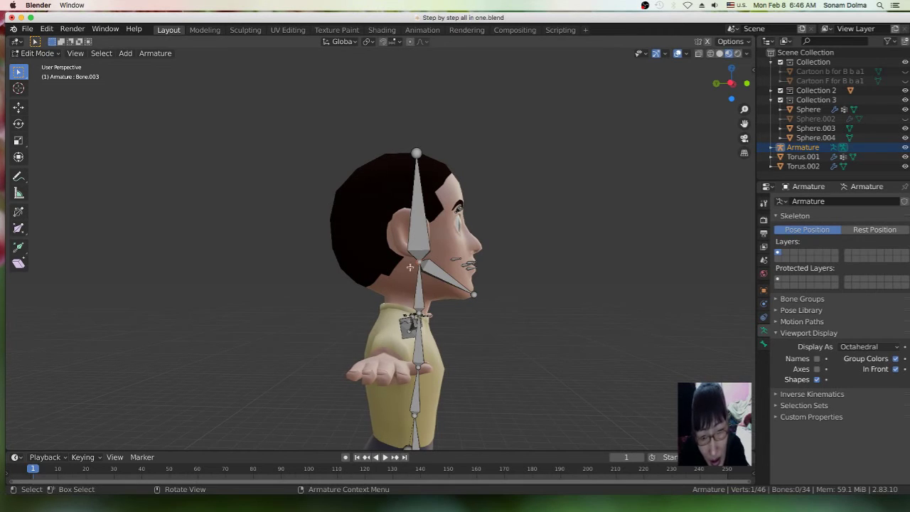
key("e")
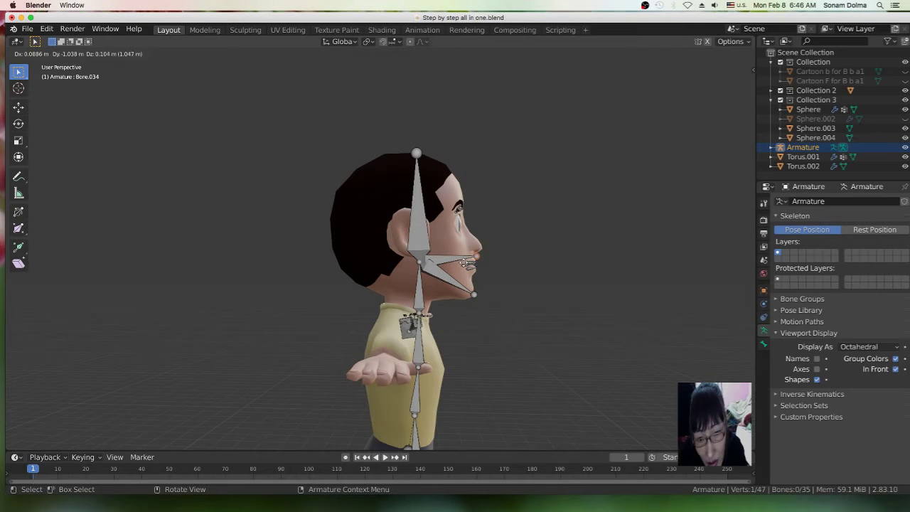
left_click(463, 261)
- Examine how the jaw, upper-lip, mouth and cheek bones sit on the face from the front
middle_click_drag(547, 309, 449, 306)
scroll(448, 307, "down", 2)
left_click_drag(353, 285, 377, 297)
left_click_drag(356, 252, 400, 264)
scroll(400, 264, "up", 5)
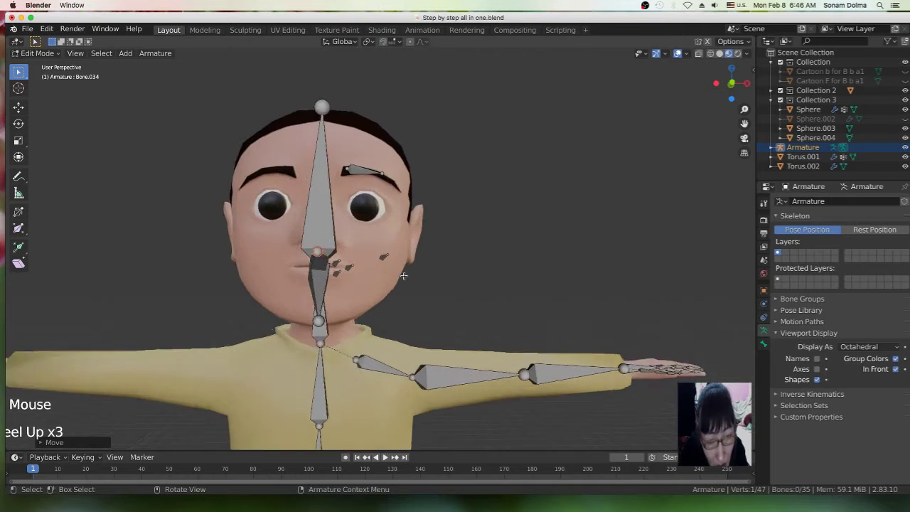
scroll(334, 306, "down", 1, "shift")
mouse_move(333, 306)
middle_mouse_down("shift")
mouse_move(328, 274)
mouse_move(341, 291)
middle_mouse_up("shift")
left_click(342, 292)
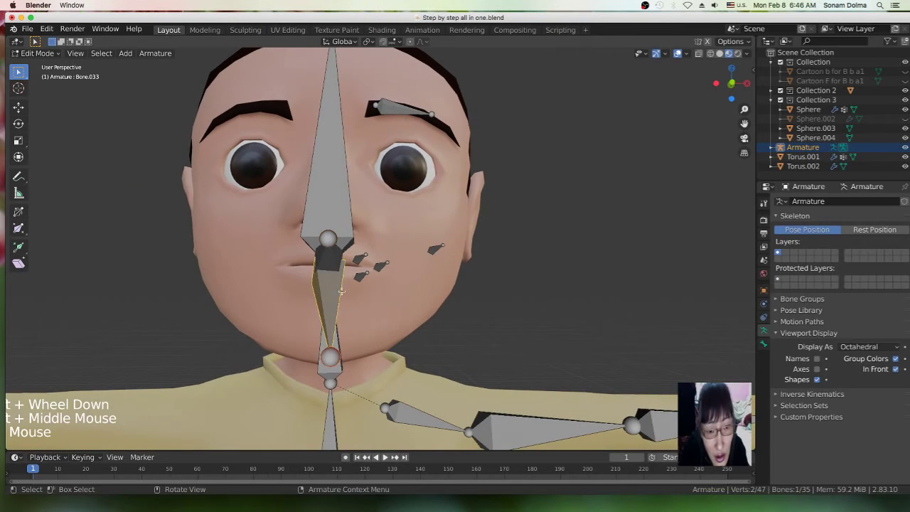
left_click(384, 263)
left_click(384, 264)
left_click(384, 264)
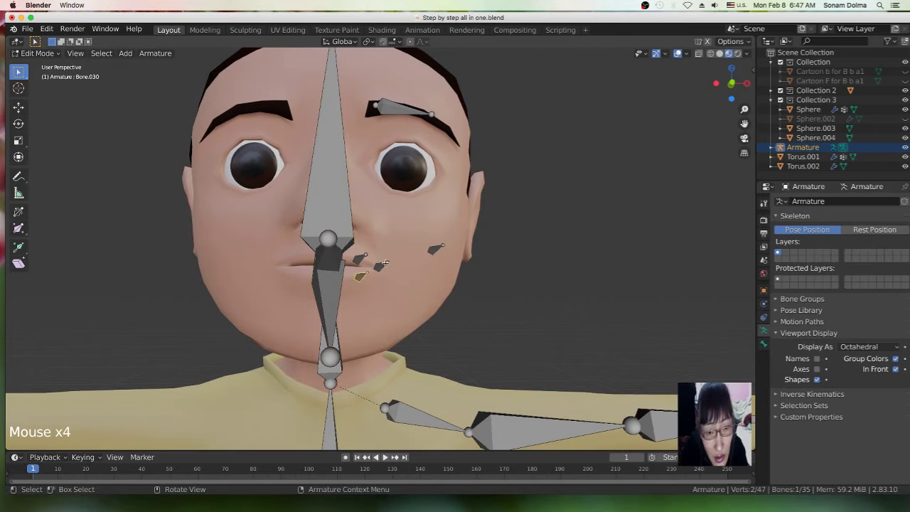
left_click(361, 277)
middle_click_drag(414, 303, 430, 293)
left_click(441, 248)
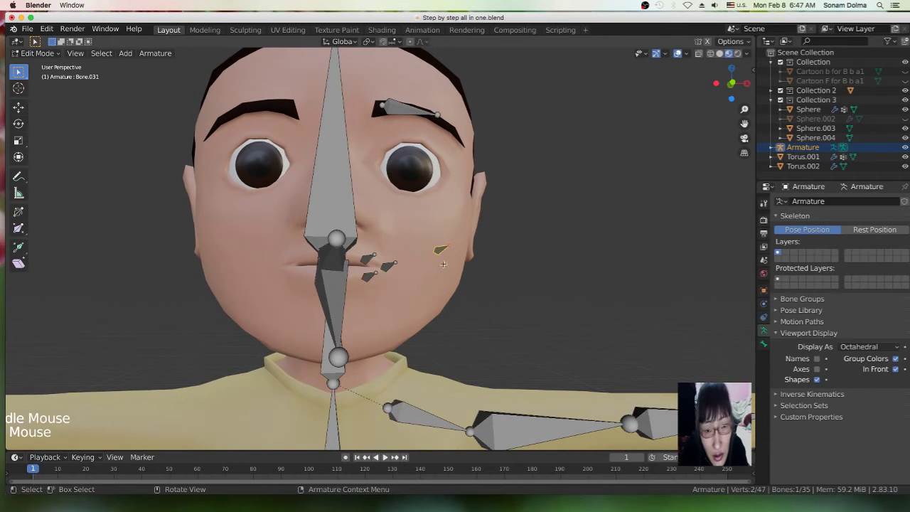
scroll(443, 263, "down", 2)
left_click(350, 246)
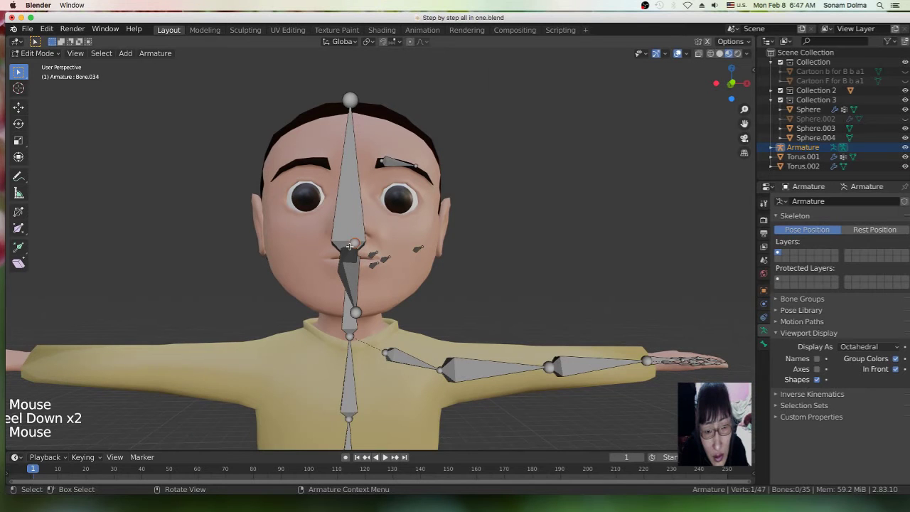
scroll(395, 269, "up", 2)
left_click(369, 276)
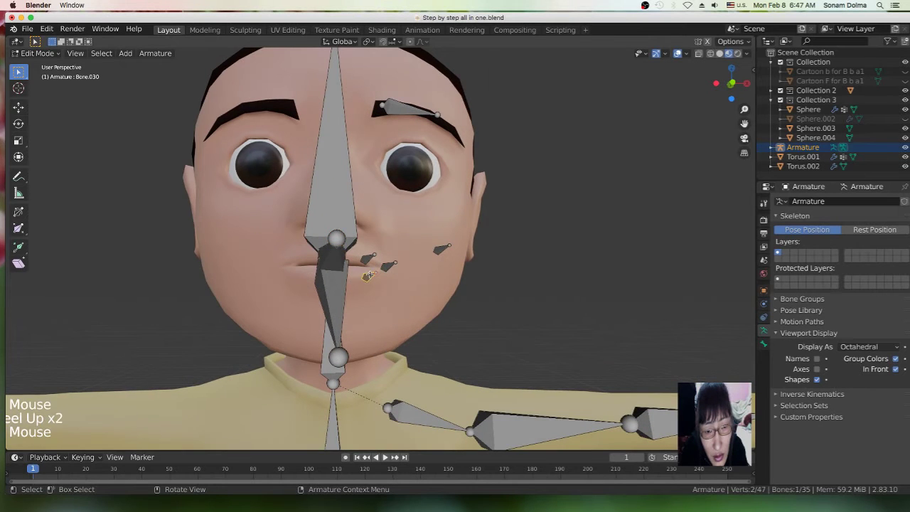
- Move the jaw bone's chin tip sideways onto the centre line of the face
scroll(369, 276, "down", 2)
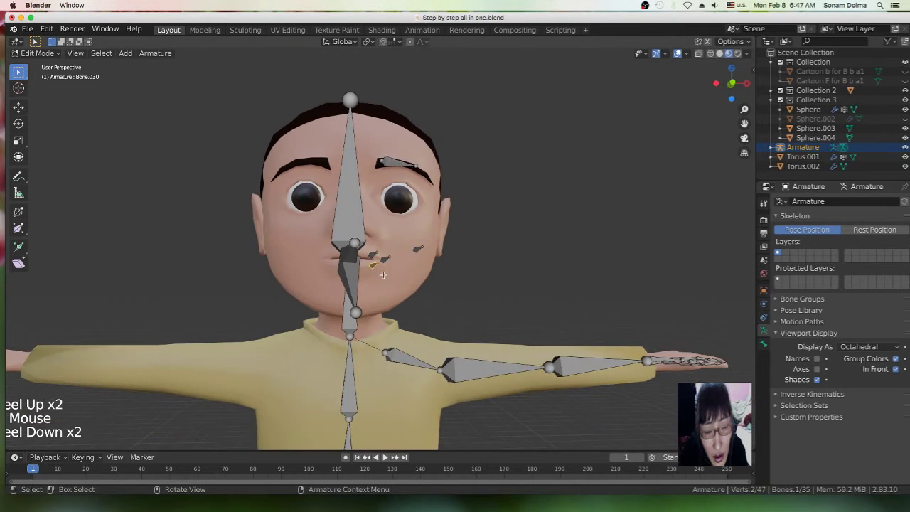
left_click(360, 310)
left_click(369, 319)
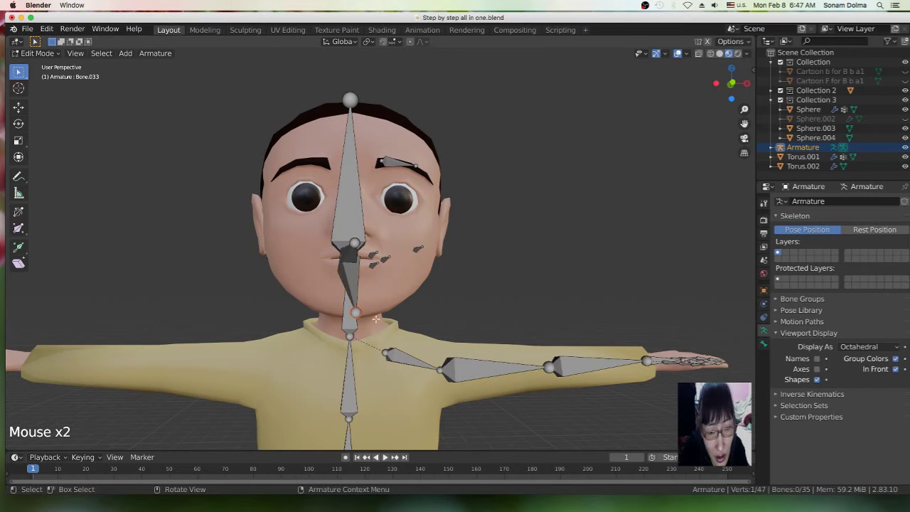
key("g")
left_click(362, 322)
- Nudge the upper-lip bone and its tip into line with the centre of the face
left_click(354, 242)
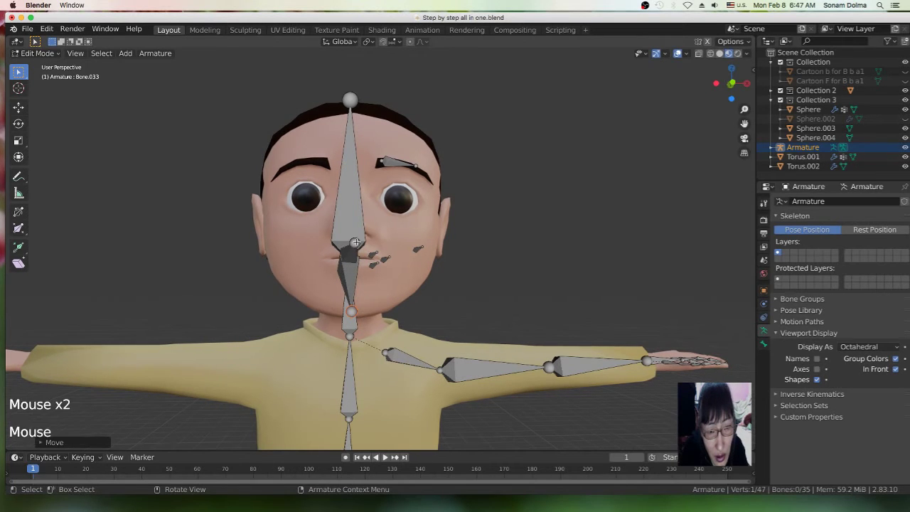
key("g")
left_click(354, 243)
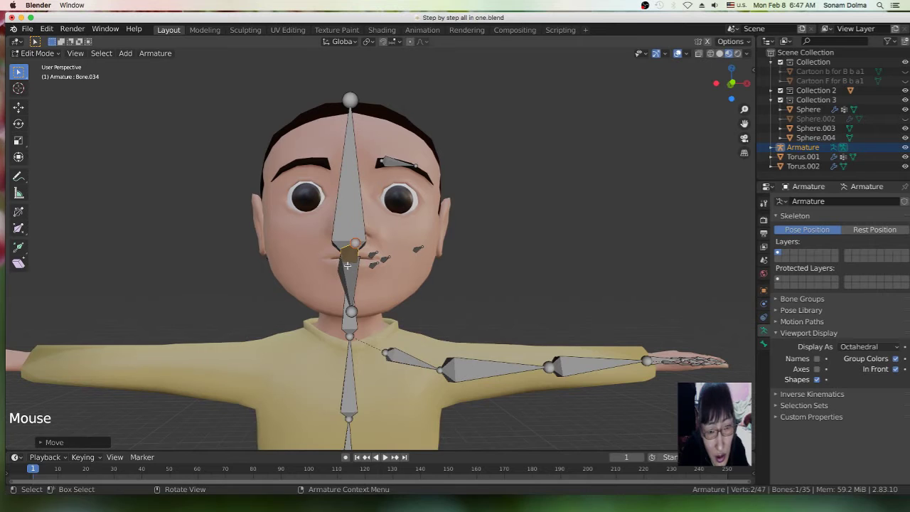
left_click(345, 260)
left_click(344, 260)
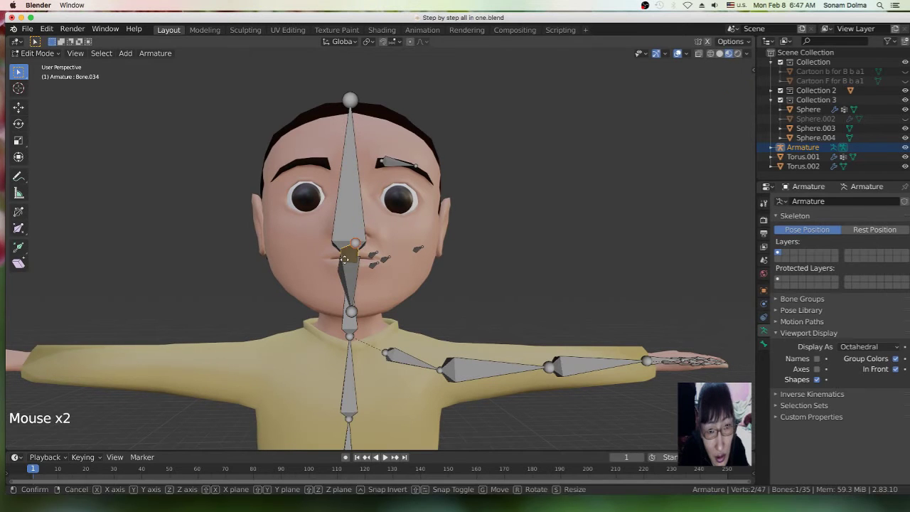
- Raise the head bone's top joint slightly and nudge the head bone towards the face's centre line
left_click(352, 99)
key("g")
key("Return")
left_click(351, 195)
key("g")
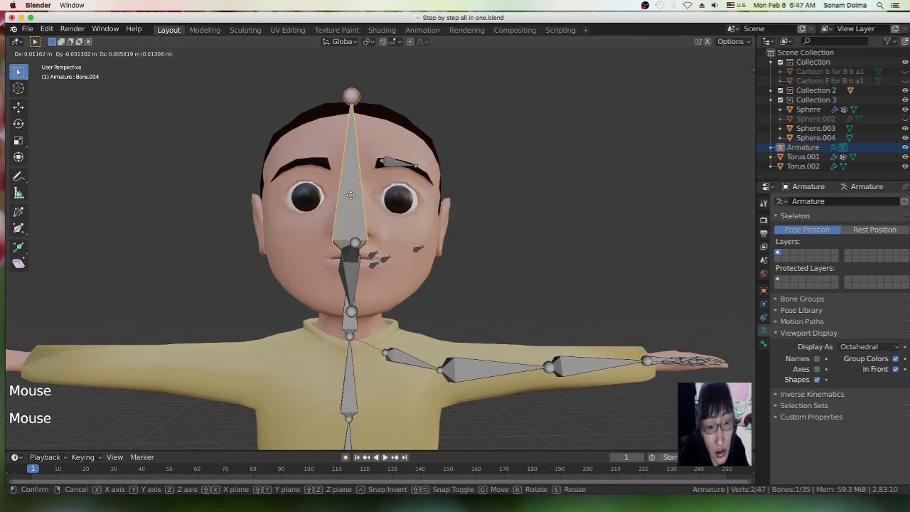
left_click(351, 195)
- Nudge the neck bone and the jaw bone's chin tip into line with the head bone
left_click(354, 323)
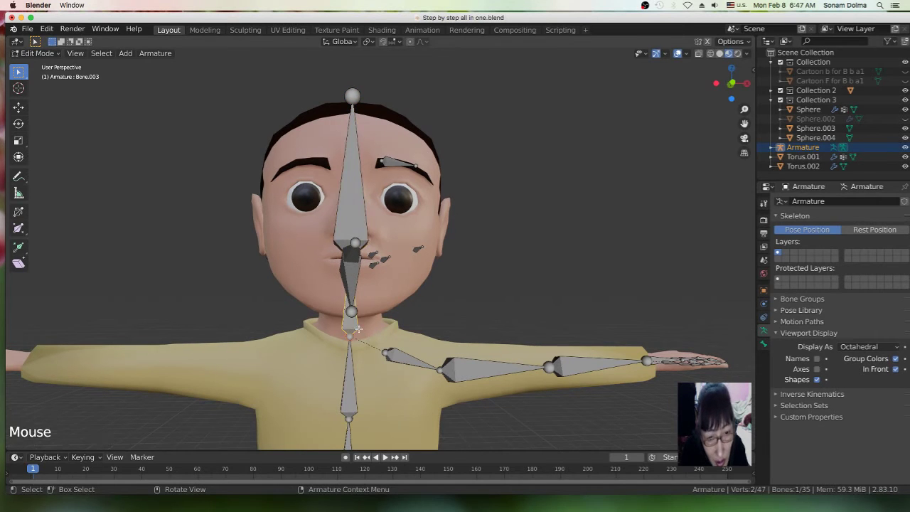
key("g")
left_click(349, 304)
left_click(350, 305)
key("g")
left_click(351, 306)
- Select the jaw, neck, upper-lip and head bones together and hide them
left_click(353, 294)
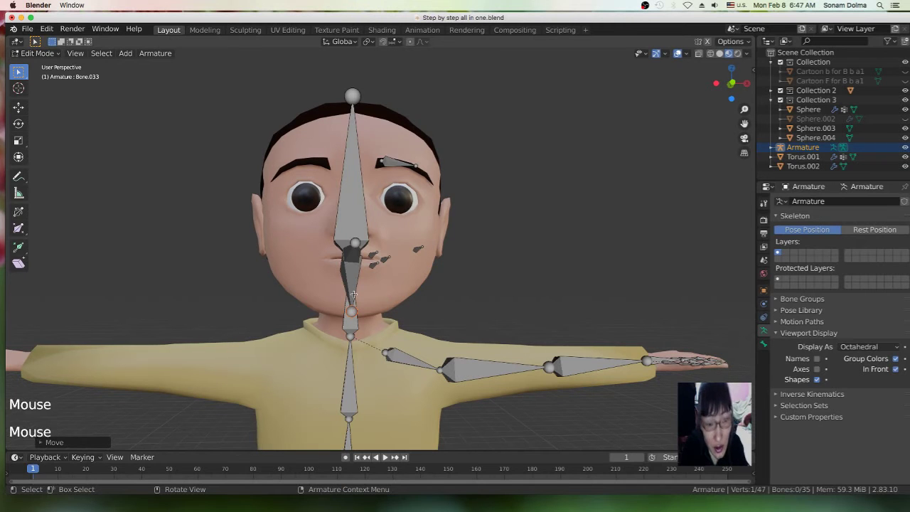
left_click(354, 321, "shift")
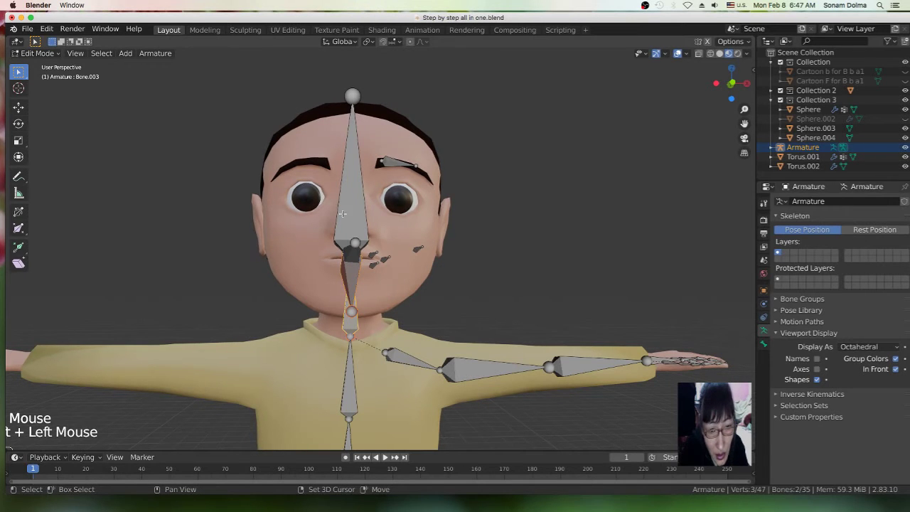
left_click(352, 254, "shift")
left_click(353, 197, "shift")
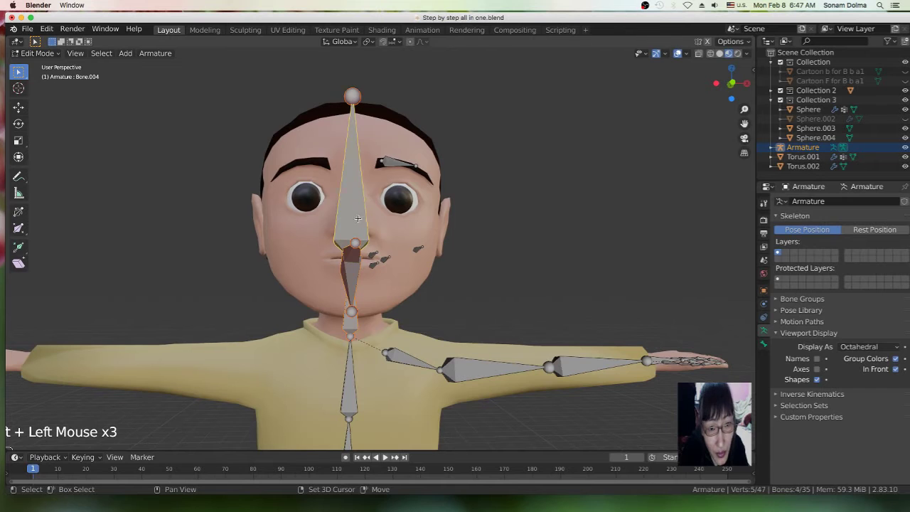
scroll(357, 219, "down", 3)
middle_click_drag(441, 292, 442, 265, "shift")
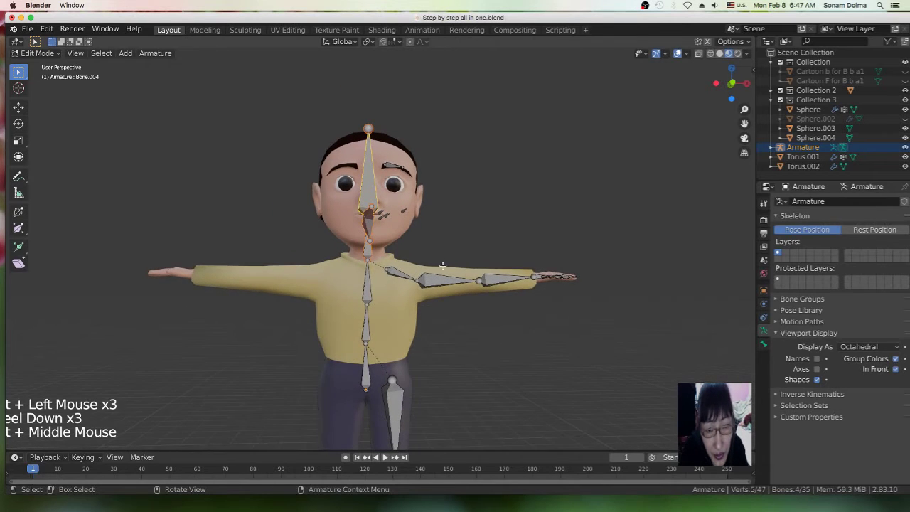
scroll(442, 265, "up", 1)
scroll(444, 263, "down", 2)
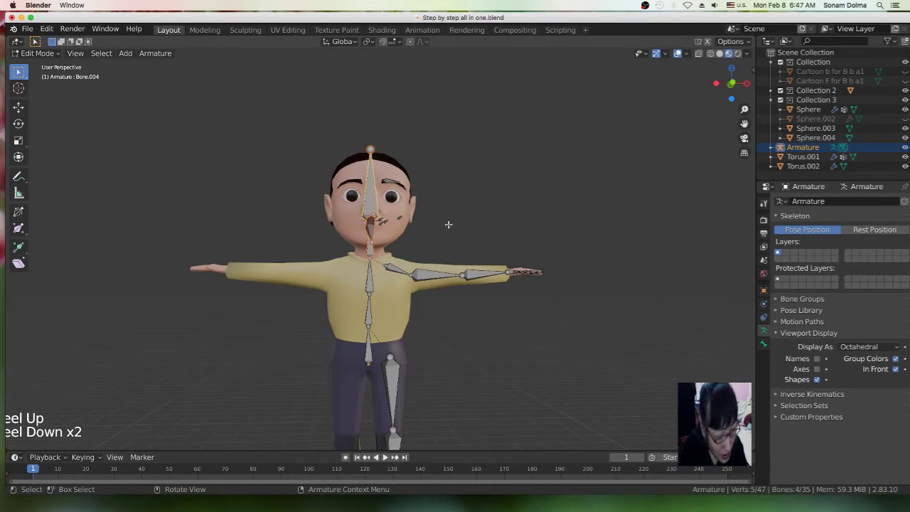
left_click(448, 225)
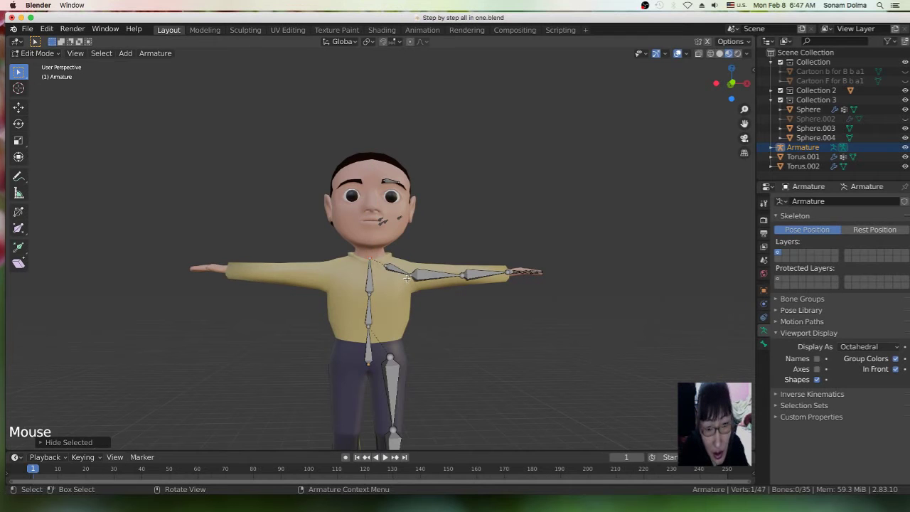
- Circle-select all the leg, foot, arm, hand and facial bones on the character's left side, leaving out the spine
scroll(438, 307, "down", 3)
middle_click_drag(437, 307, 423, 286, "shift")
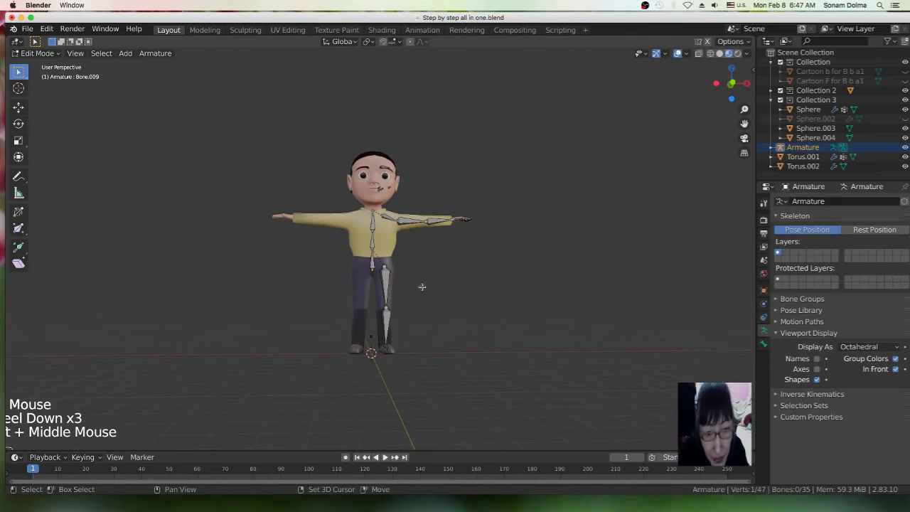
left_click(395, 329)
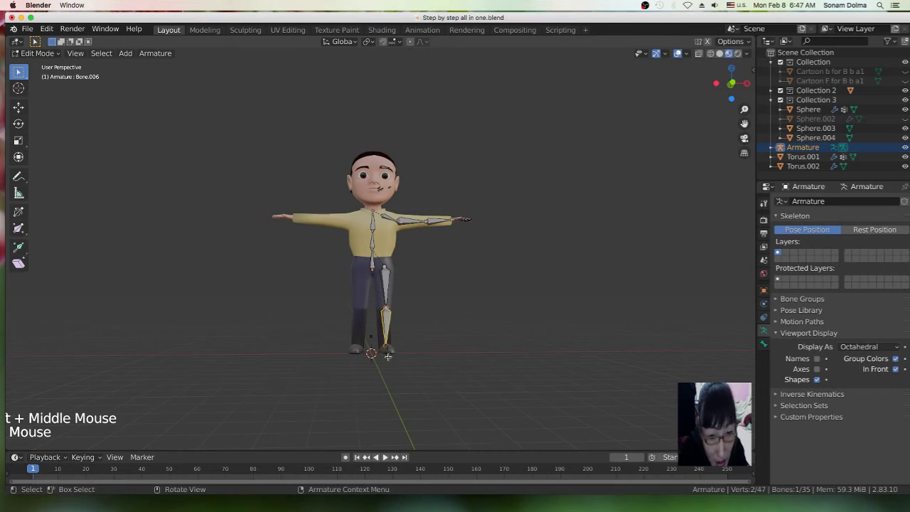
left_click(395, 356)
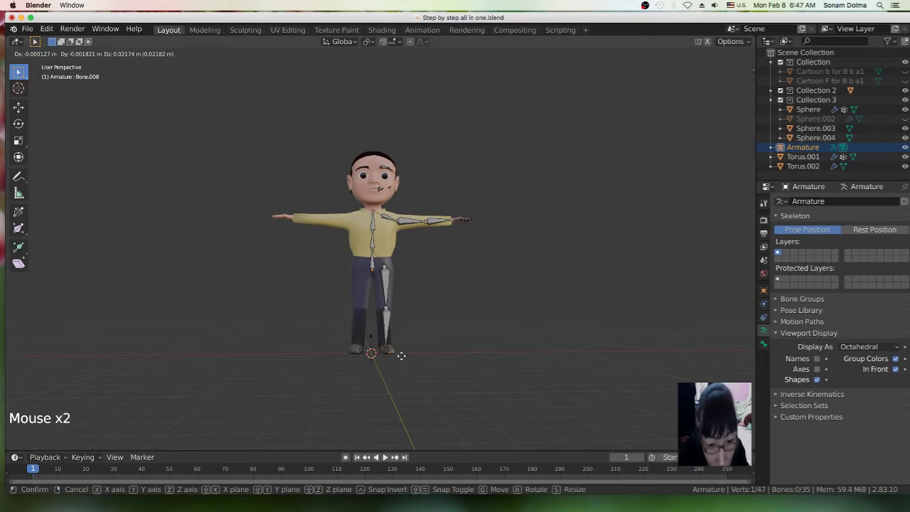
left_click(389, 284)
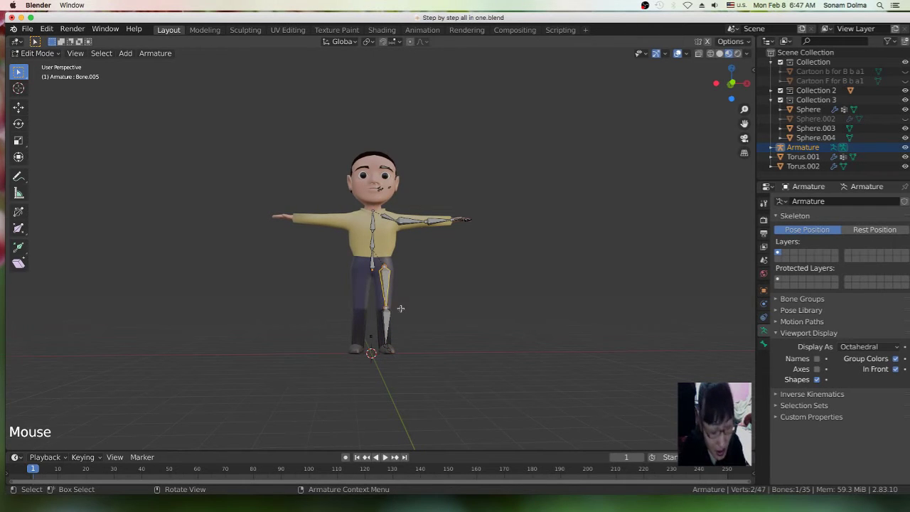
scroll(400, 308, "down", 5)
scroll(400, 309, "up", 7)
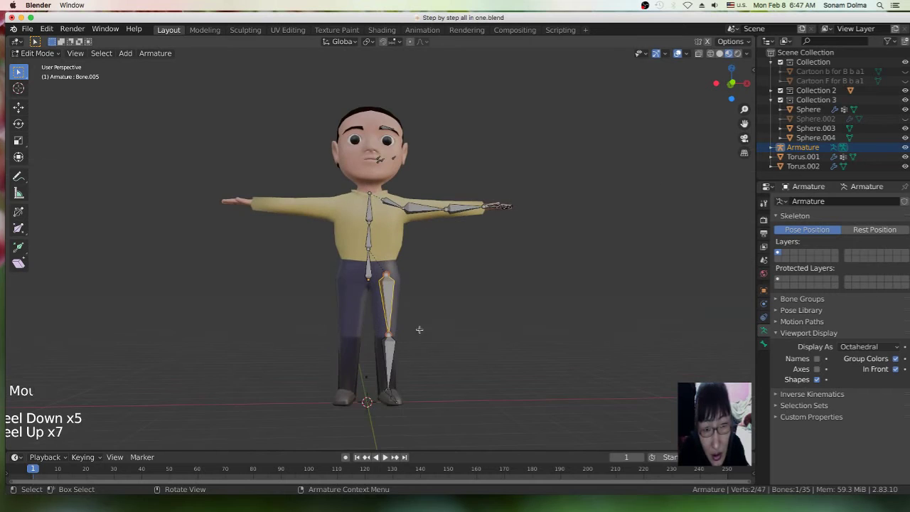
key("c")
scroll(419, 330, "down", 10)
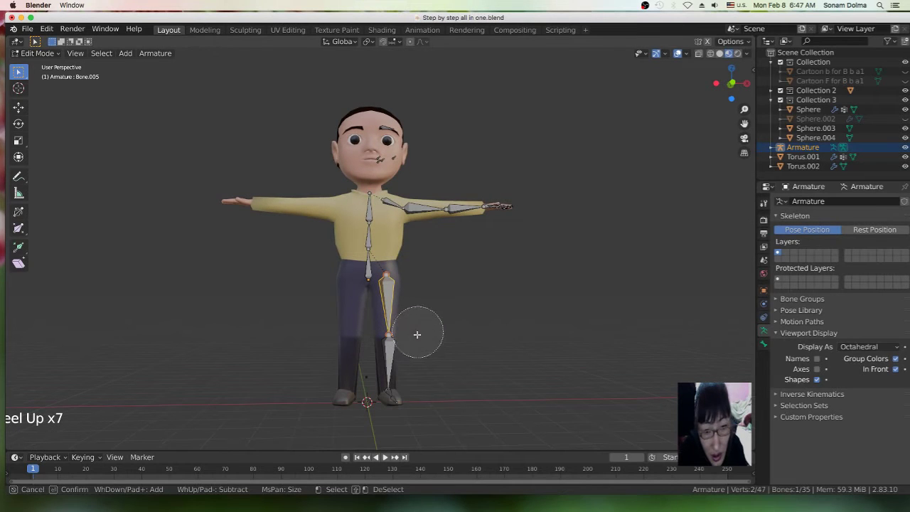
left_click(419, 370)
mouse_move(427, 301)
left_mouse_down()
mouse_move(543, 195)
mouse_move(484, 207)
mouse_move(427, 194)
mouse_move(416, 120)
left_mouse_up()
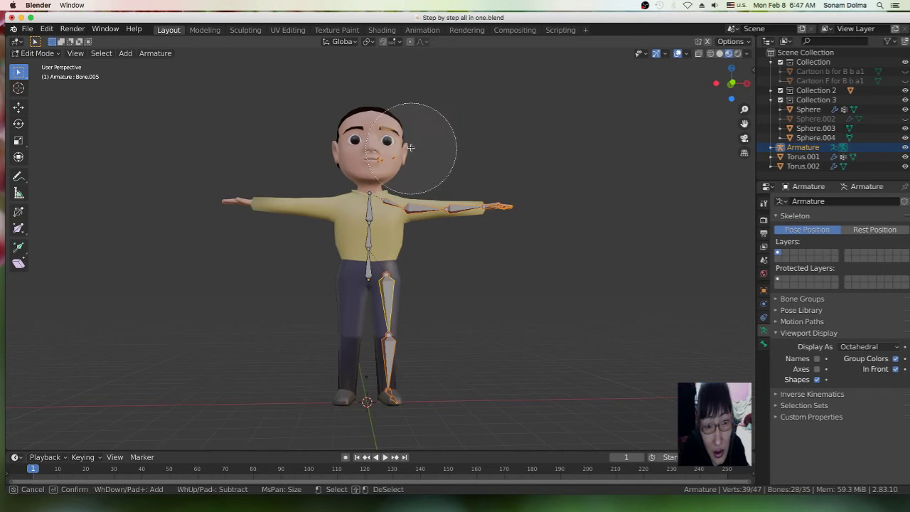
key("Escape")
- Turn on X-ray display in the viewport, keeping the left-side bones selected
left_click(700, 54)
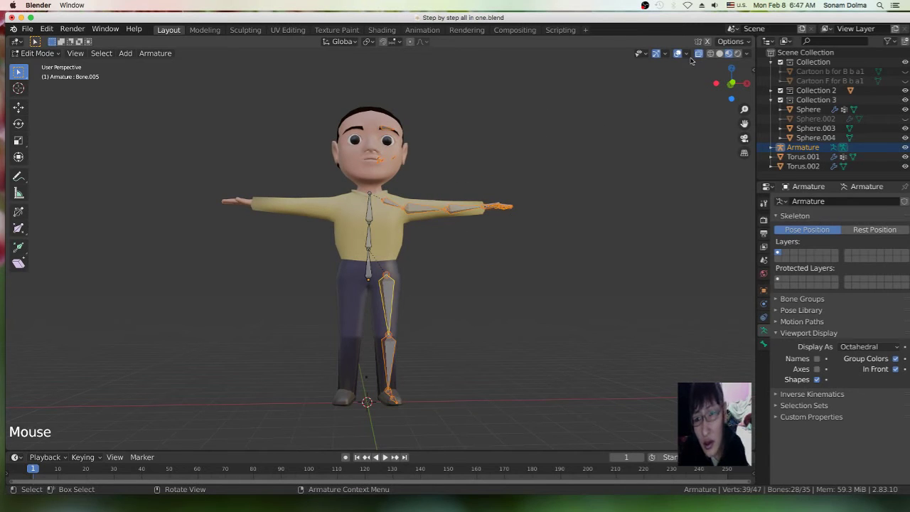
key("c")
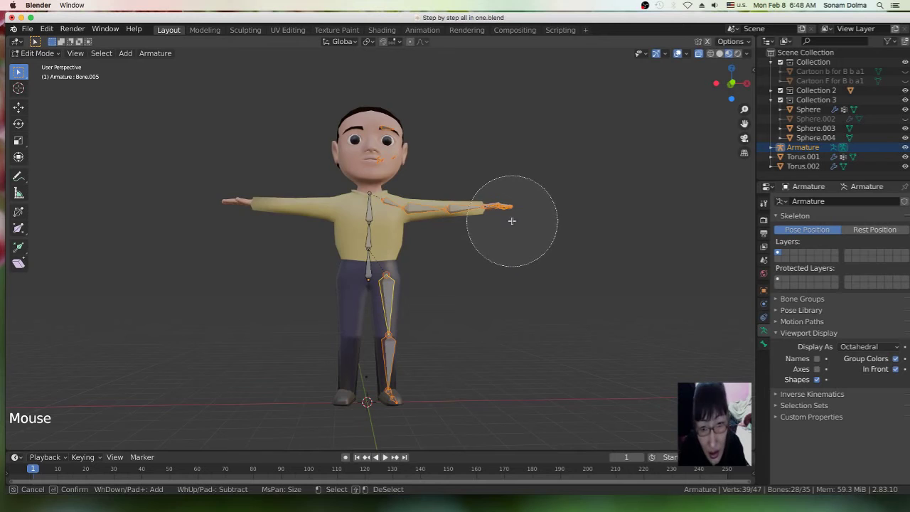
key("Escape")
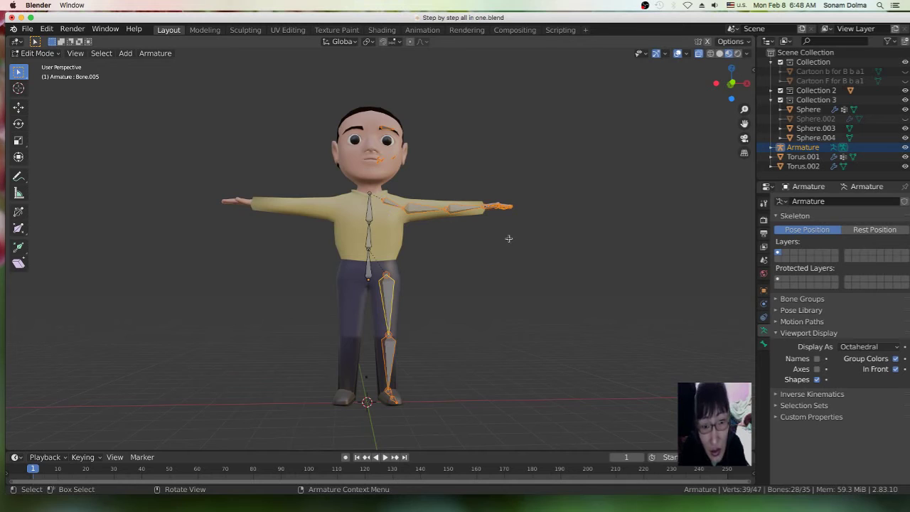
- Duplicate the selected left-side bones in place without offsetting the copy
scroll(477, 260, "down", 1)
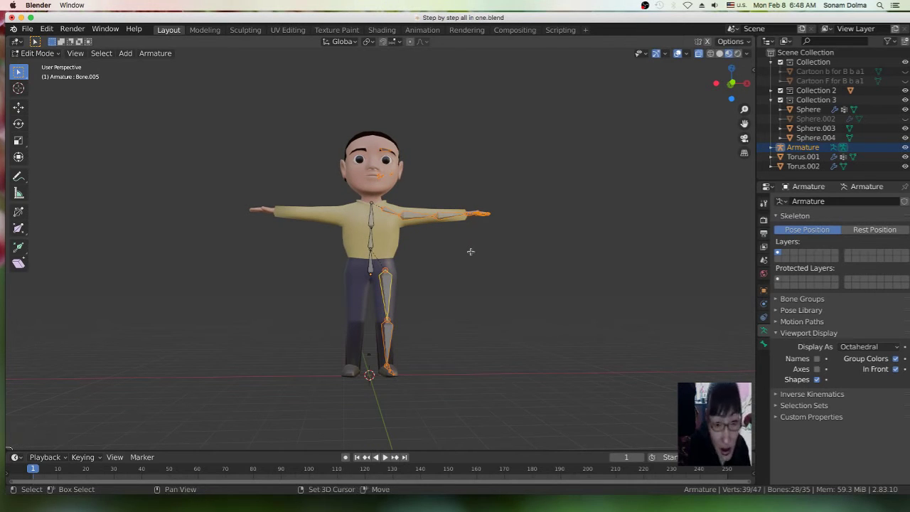
key("shift+d")
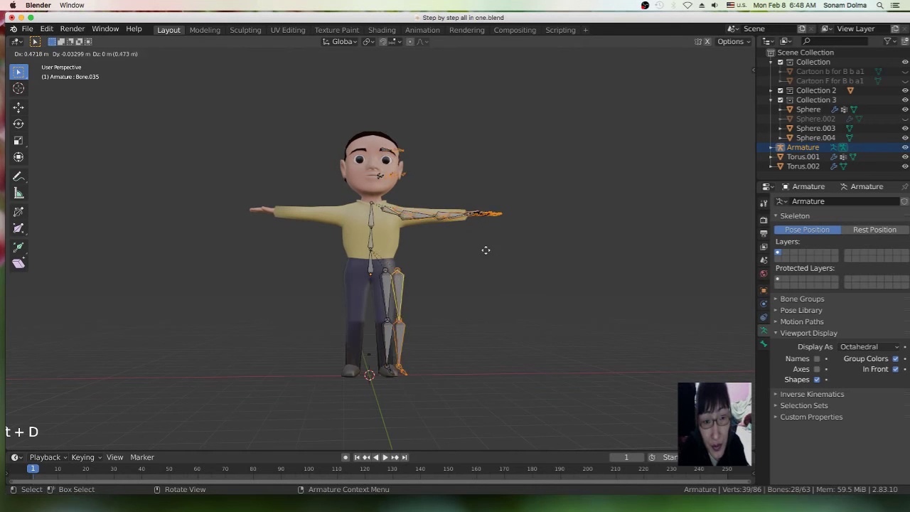
right_click(485, 251)
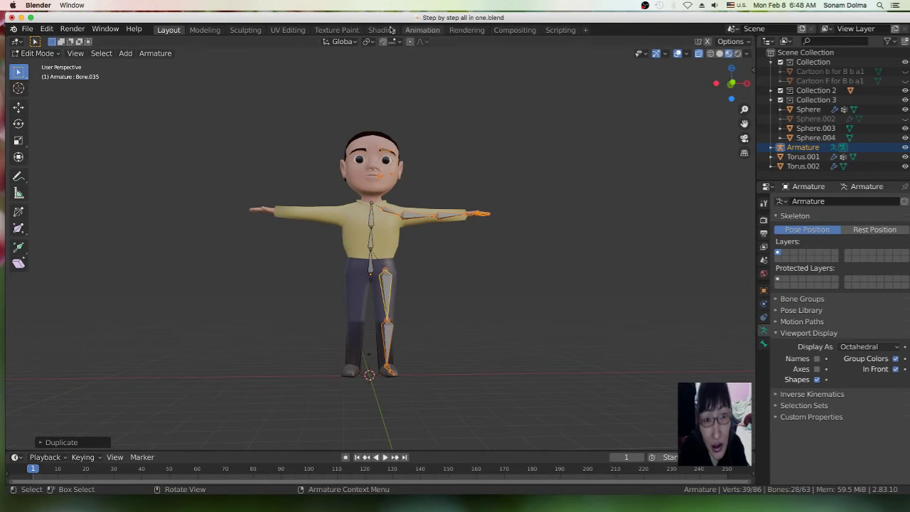
- Set the transform pivot point to the 3D Cursor for the duplicated bones
left_click(369, 41)
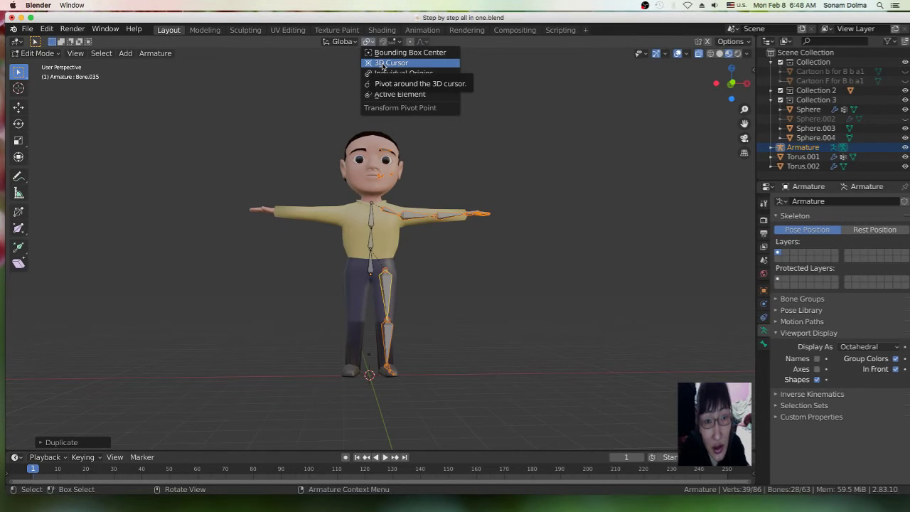
left_click(383, 63)
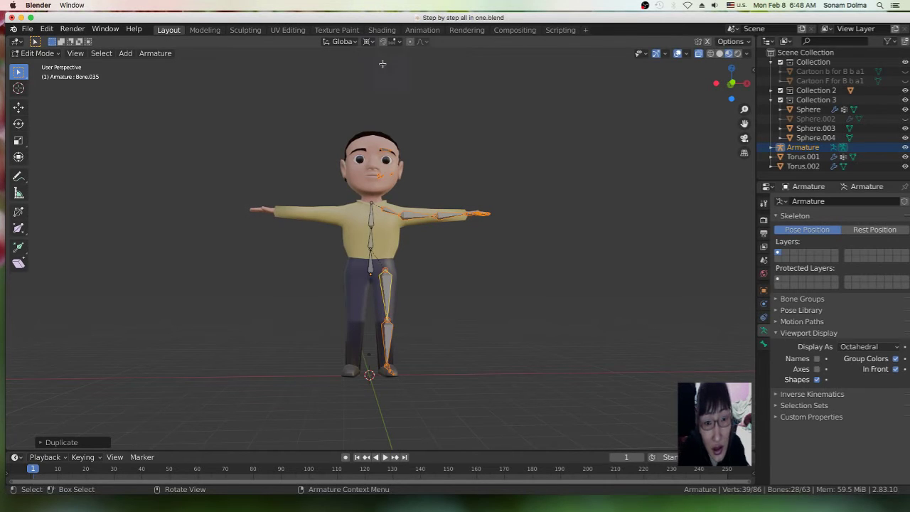
left_click(18, 141)
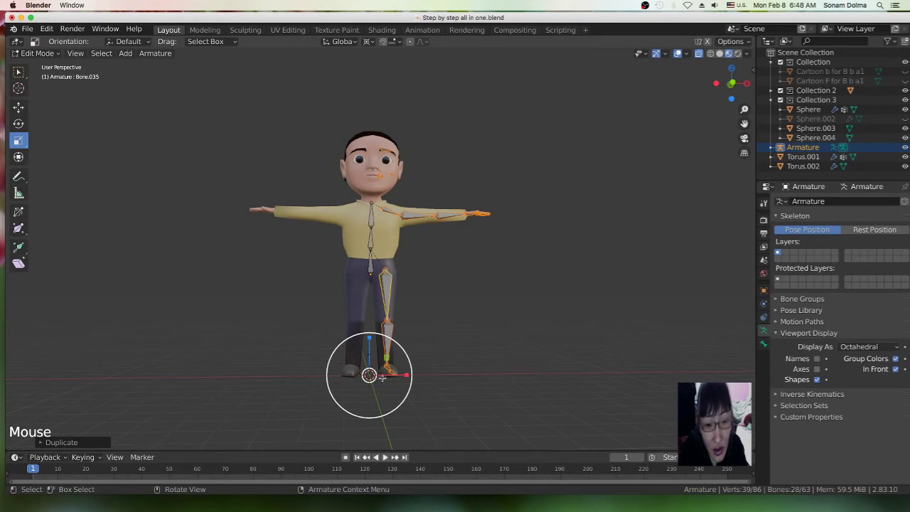
left_click(20, 72)
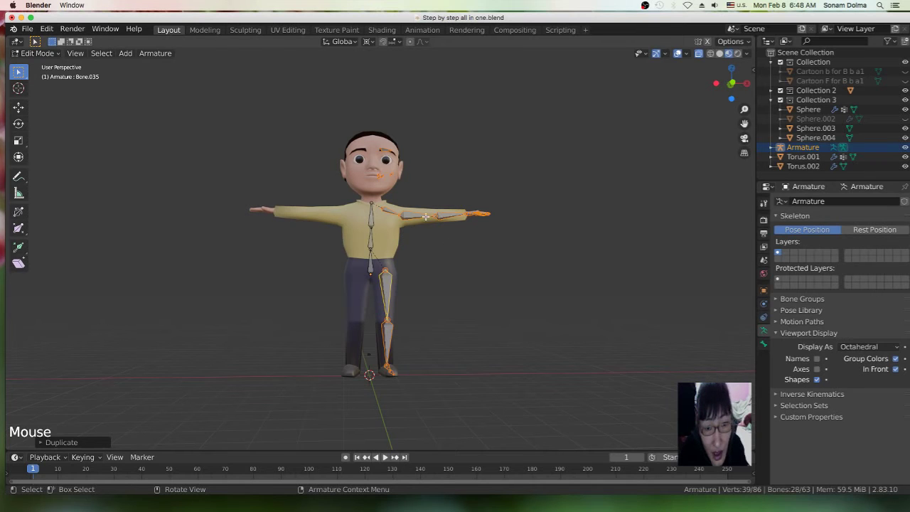
left_click(366, 42)
left_click(388, 83)
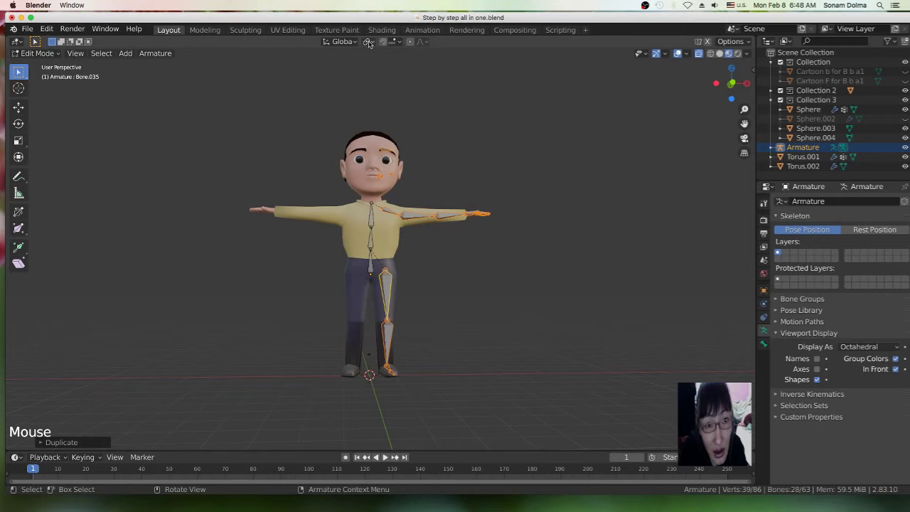
left_click(369, 44)
left_click(383, 64)
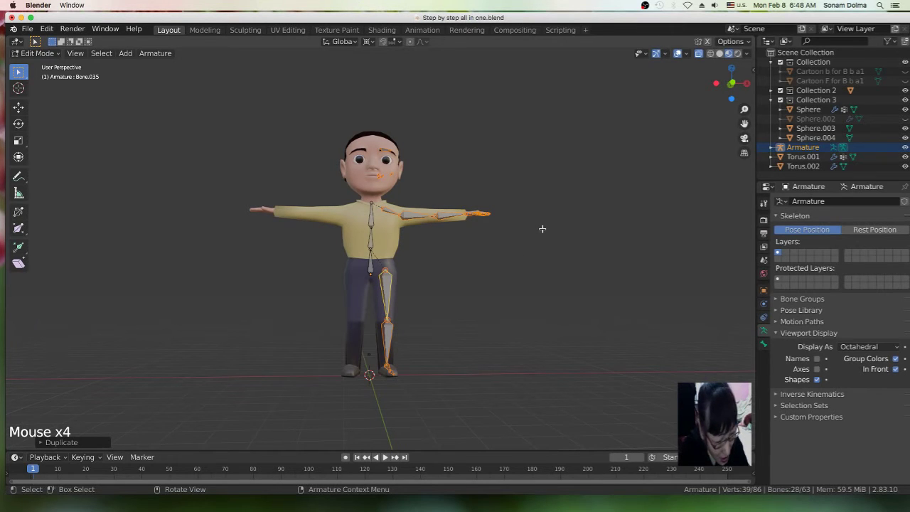
- Mirror the duplicated limb and face bones to the character's right side along X Global
right_click(567, 195)
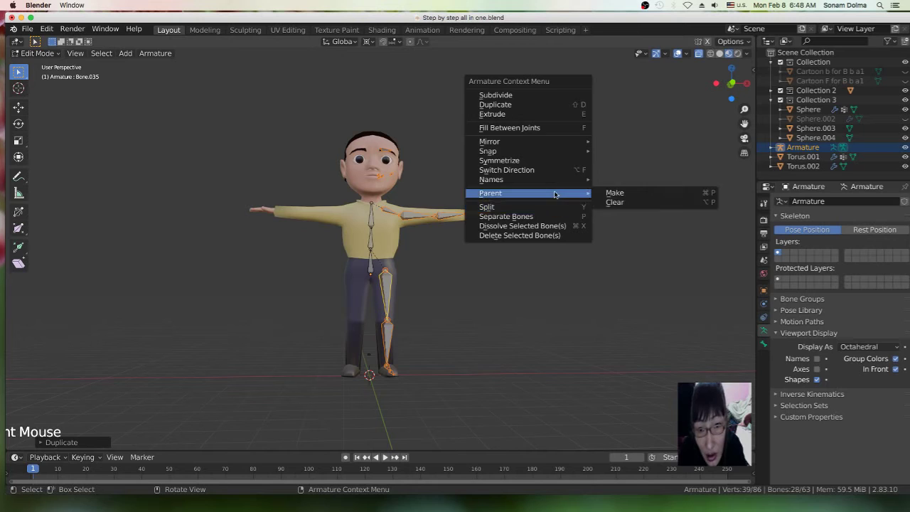
mouse_move(534, 147)
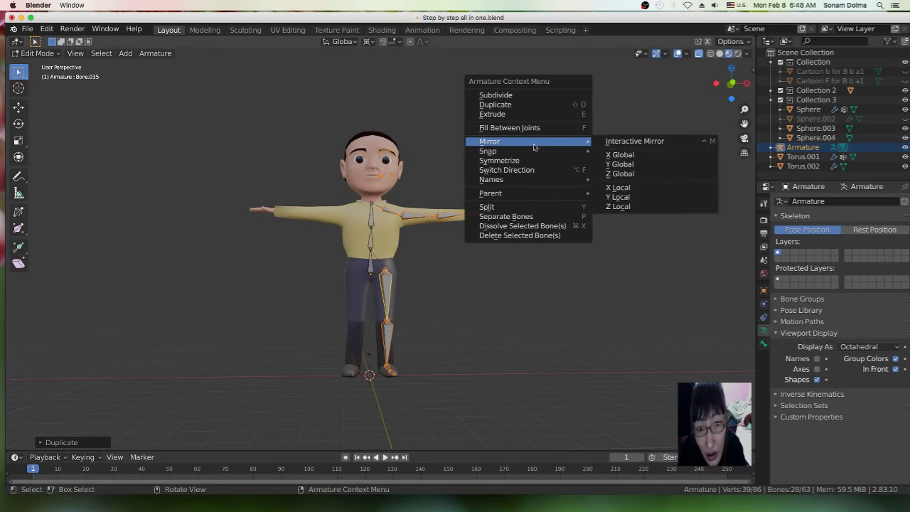
left_click(630, 156)
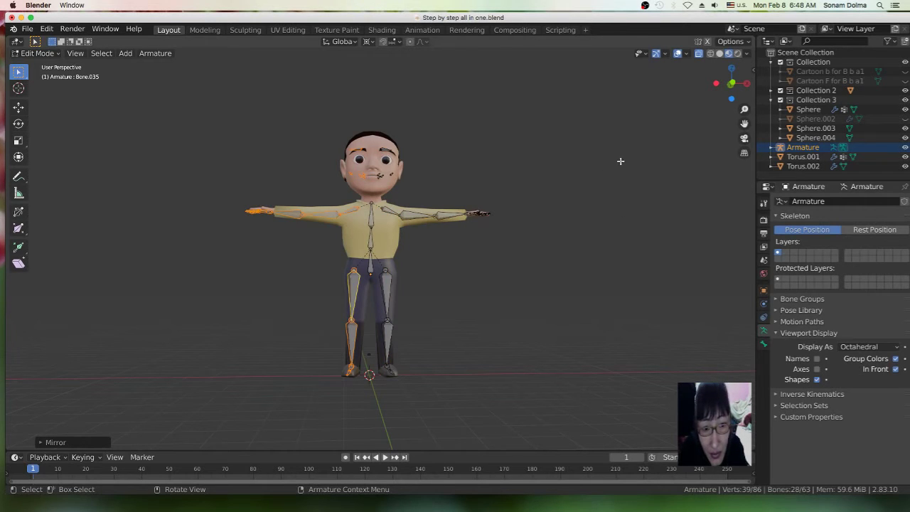
- Switch the transform pivot point back to Median Point
scroll(420, 259, "up", 2)
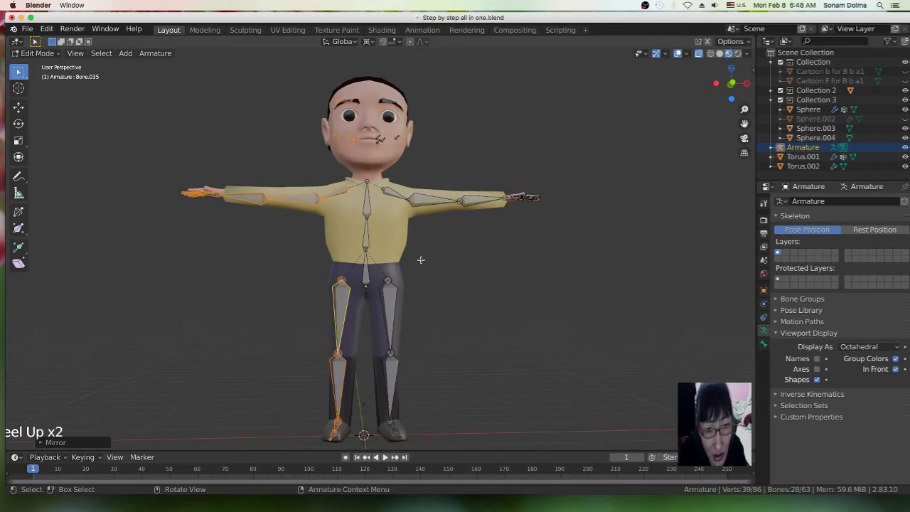
scroll(412, 274, "down", 2)
middle_click_drag(423, 263, 463, 260)
scroll(463, 277, "up", 4)
scroll(463, 277, "down", 4)
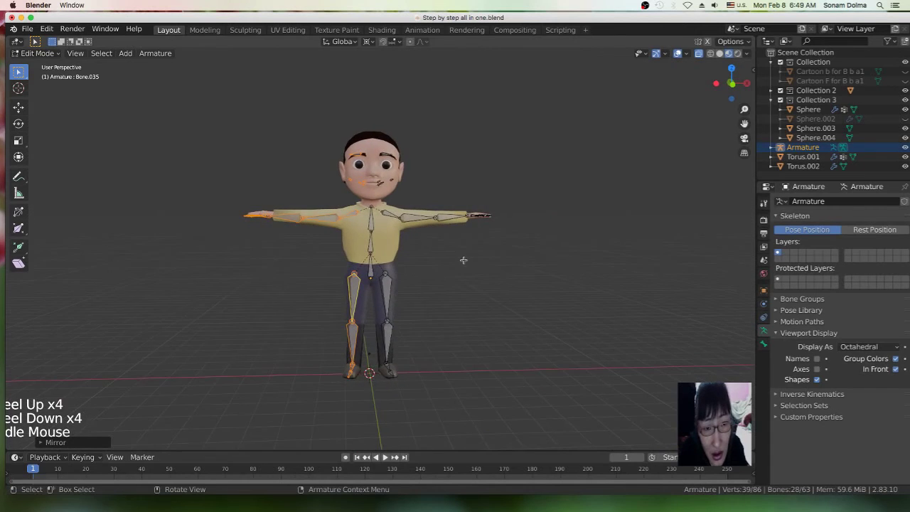
scroll(463, 261, "up", 3)
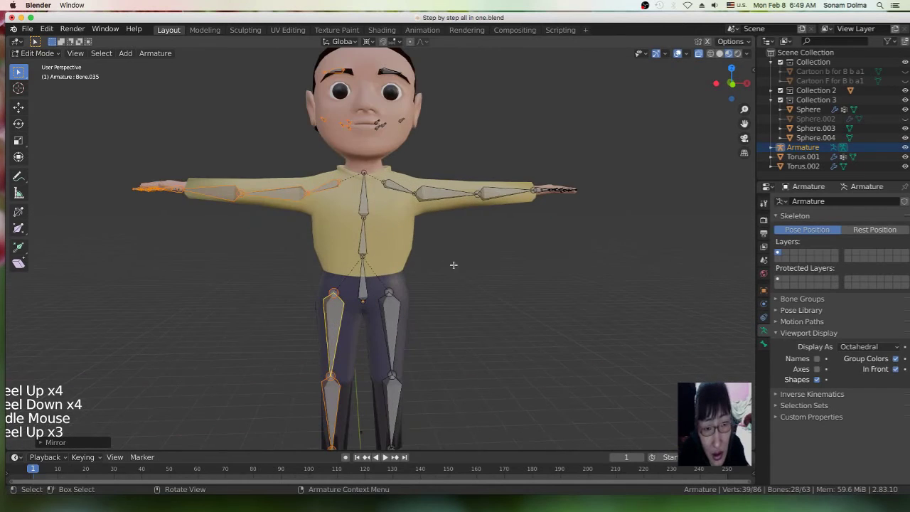
left_click(368, 41)
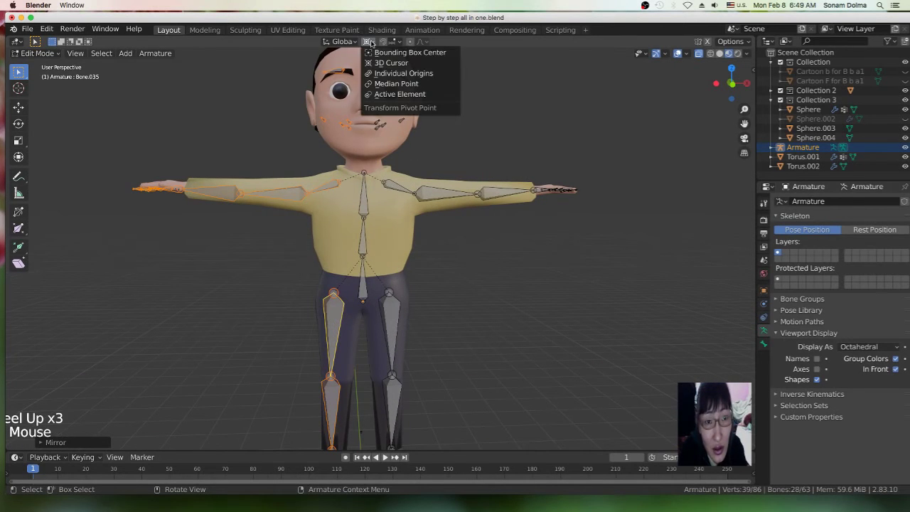
left_click(373, 83)
- Rotate the mirrored bone at the character's right eyebrow to follow the brow, viewed from above
scroll(437, 138, "up", 2)
scroll(386, 120, "down", 3)
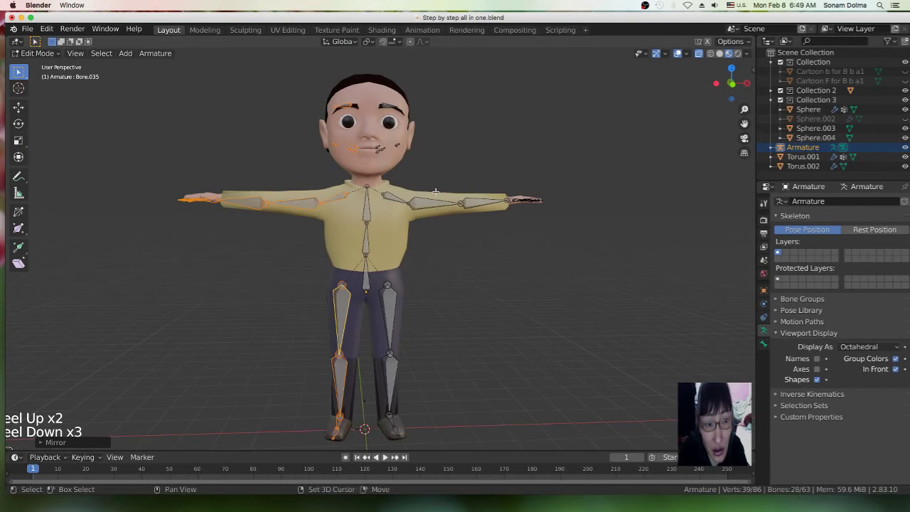
middle_click_drag(434, 189, 453, 198, "shift")
scroll(453, 198, "up", 3)
middle_click_drag(426, 226, 348, 264, "shift")
key("r")
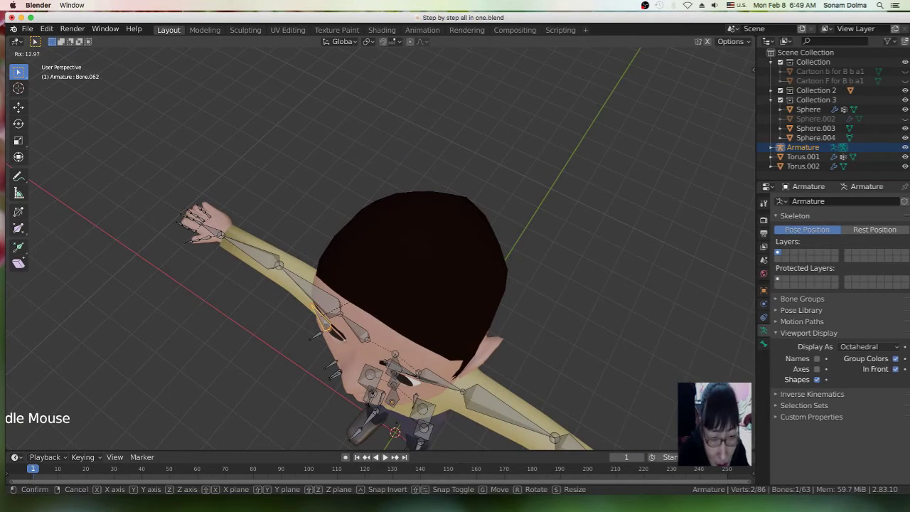
left_click(392, 289)
key("g")
key("Escape")
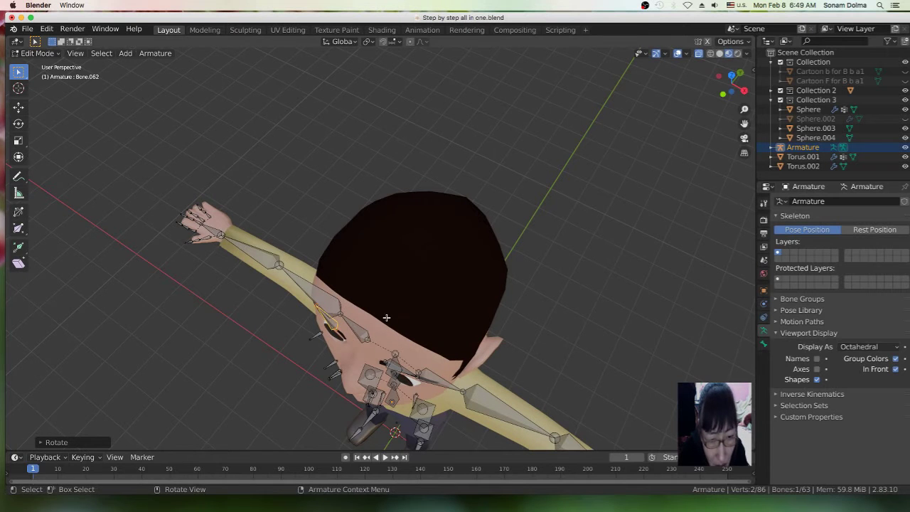
- Select the mirrored bone on the character's right cheek and move it closer to the face surface
middle_click_drag(386, 317, 396, 297)
scroll(396, 296, "down", 1)
left_click(328, 312)
middle_click_drag(327, 311, 377, 328)
left_click(342, 332)
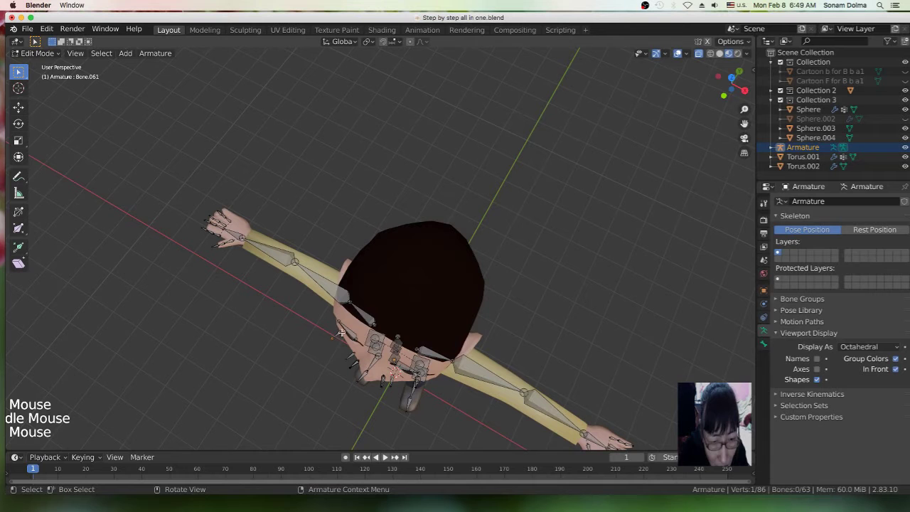
key("g")
left_click(349, 336)
middle_click_drag(369, 353, 411, 294)
scroll(411, 294, "up", 3)
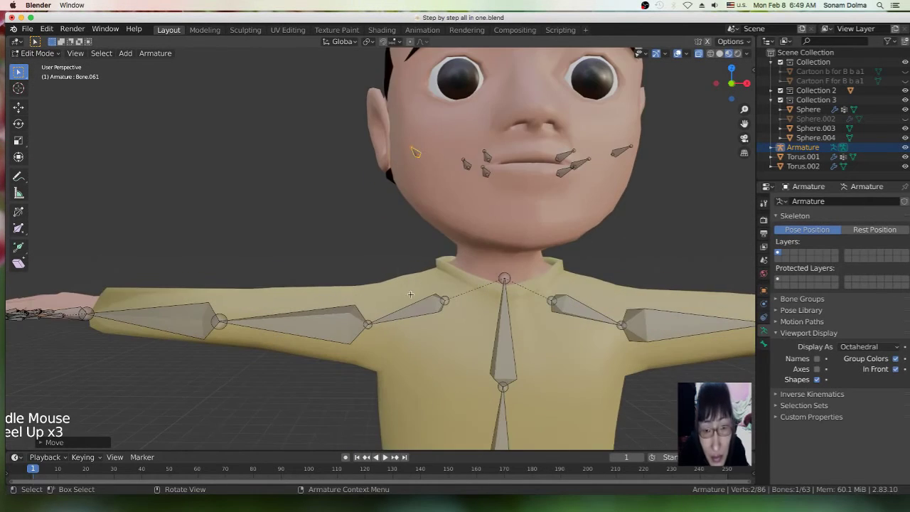
- Circle-select the three mirrored mouth bones, move them toward the right mouth corner, and turn off the armature's In Front display
middle_click_drag(469, 264, 480, 202)
left_click(482, 196)
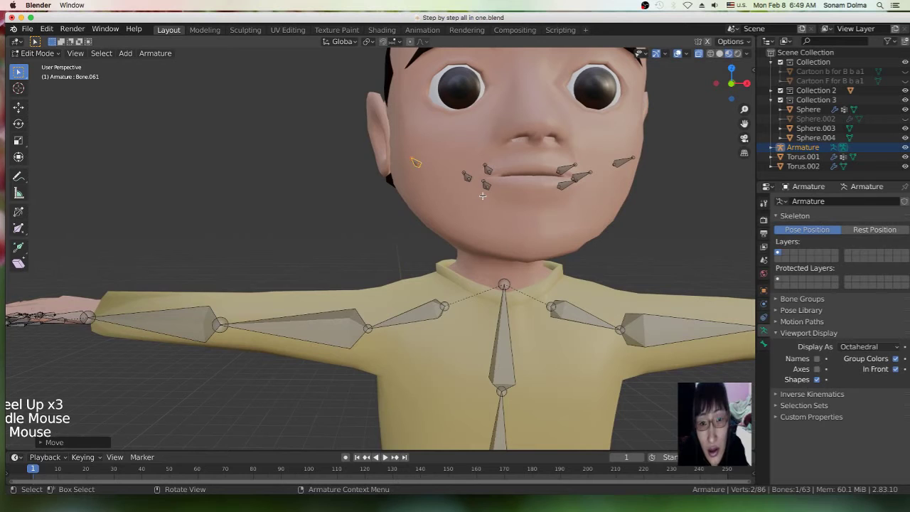
key("c")
left_click(487, 185)
right_click(504, 201)
key("g")
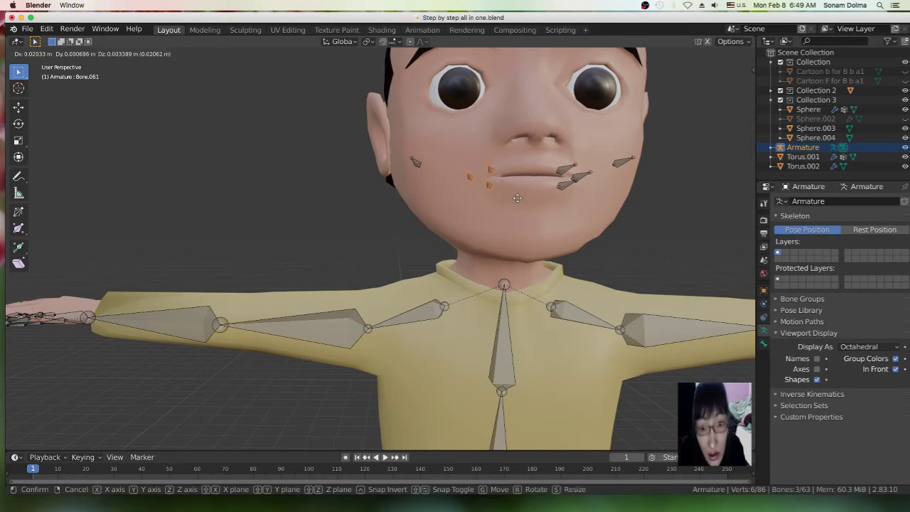
left_click(525, 200)
left_click(895, 369)
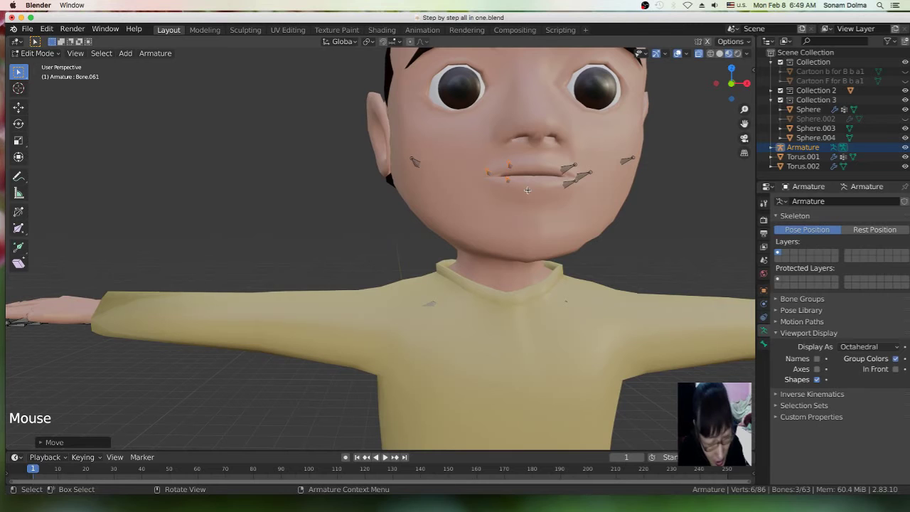
key("g")
key("y")
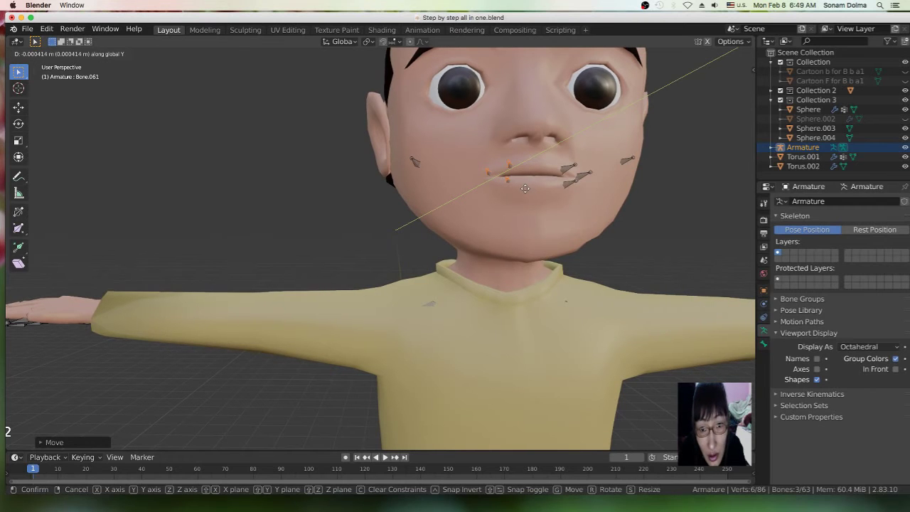
right_click(524, 188)
right_click(524, 189)
mouse_move(524, 192)
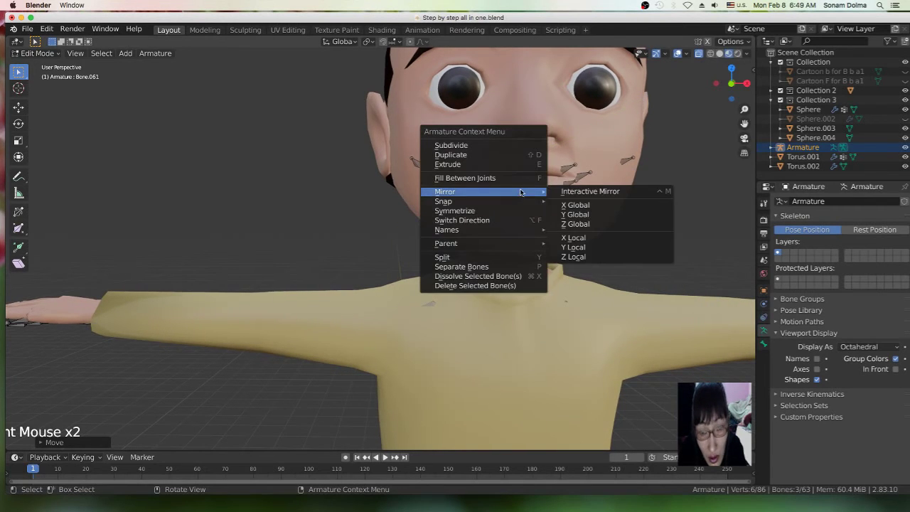
left_click(604, 199)
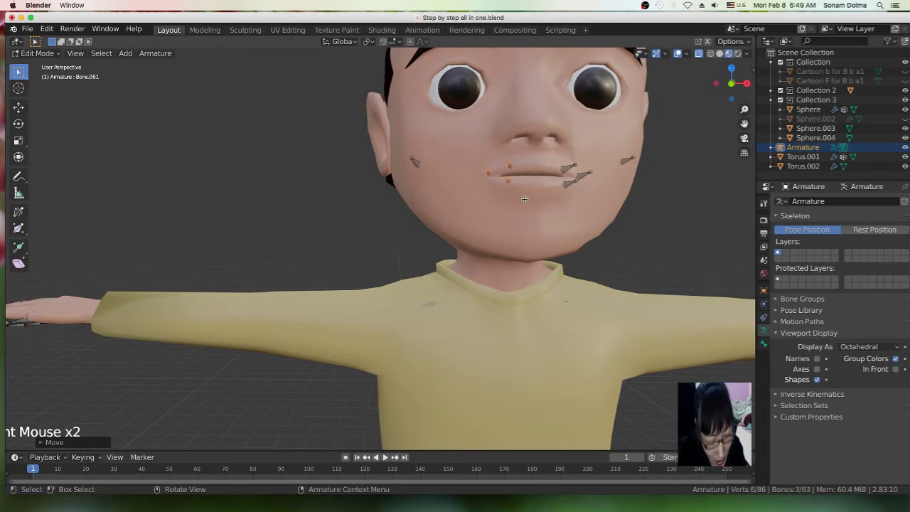
- Move the three right mouth bones forward along the global Y axis and fine-tune individual bones around the lips
key("g")
key("y")
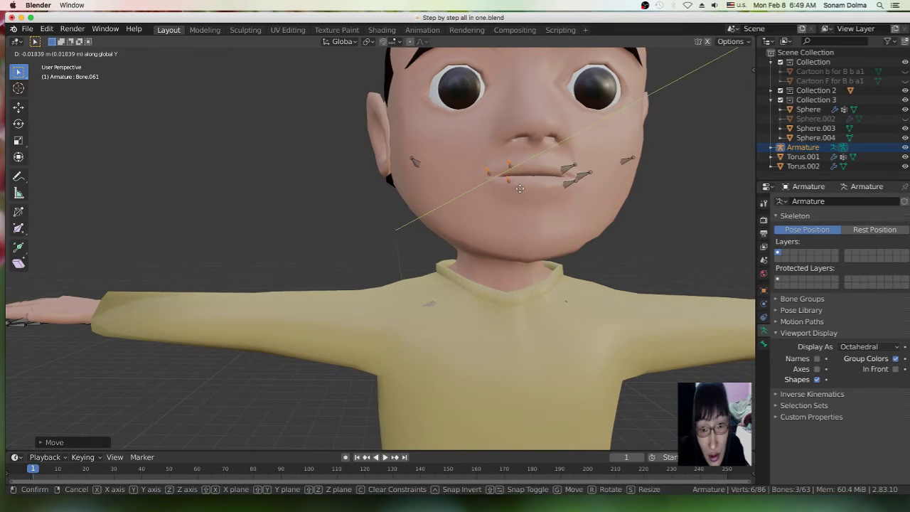
left_click(525, 183)
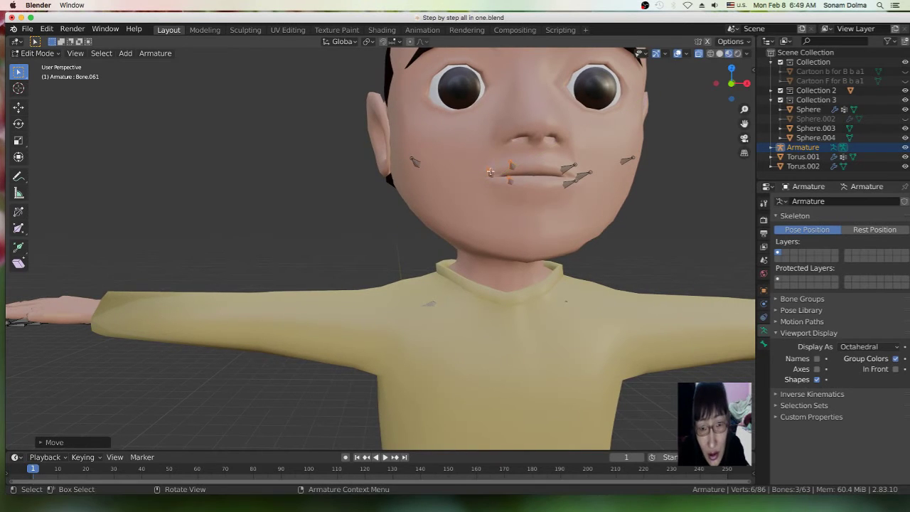
left_click(491, 174)
left_click_drag(491, 174, 511, 182)
middle_click_drag(541, 194, 498, 321)
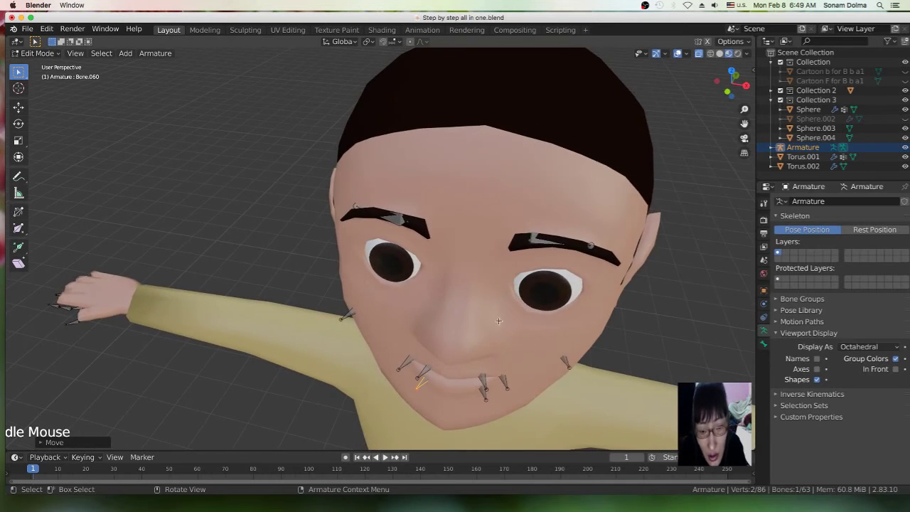
- Duplicate the upper-lip bone on the character's left and place the copy at the middle of the upper lip
scroll(499, 320, "down", 2)
left_click(439, 324)
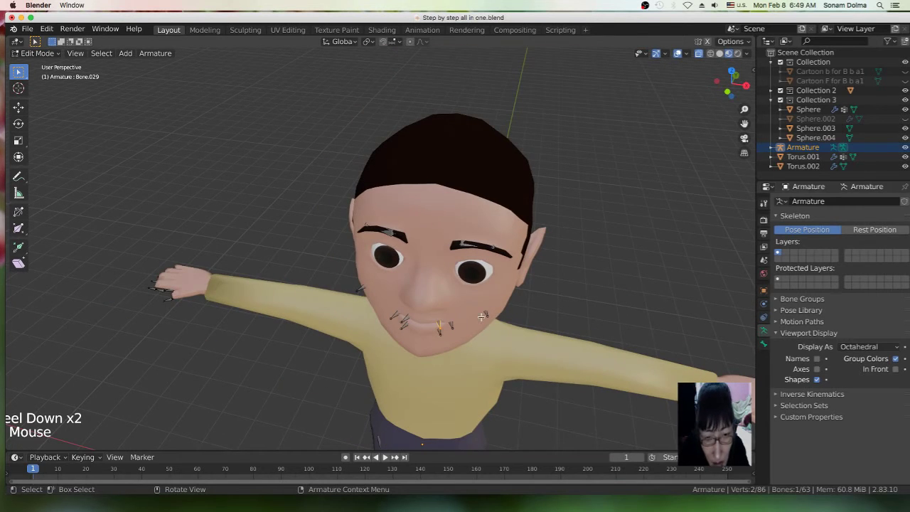
key("shift+d")
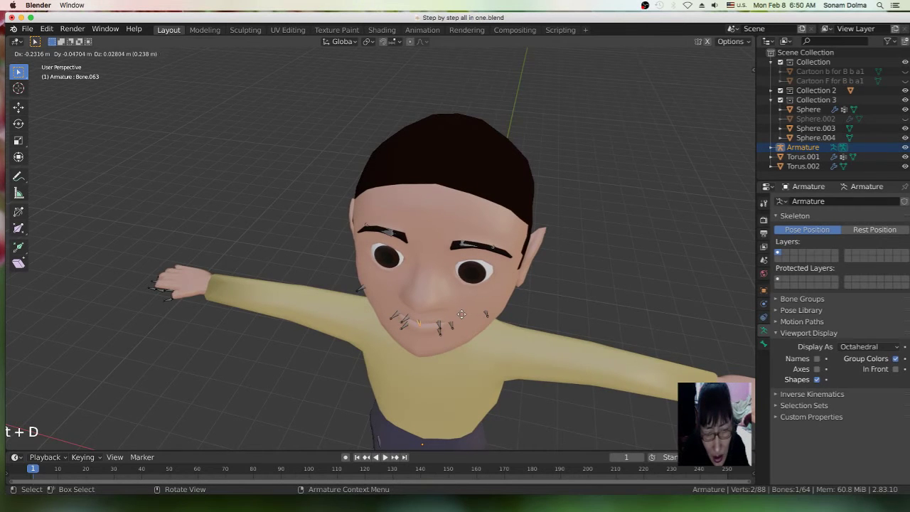
left_click(462, 314)
- Duplicate the middle upper-lip bone and position the copy at the middle of the lower lip
key("shift+d")
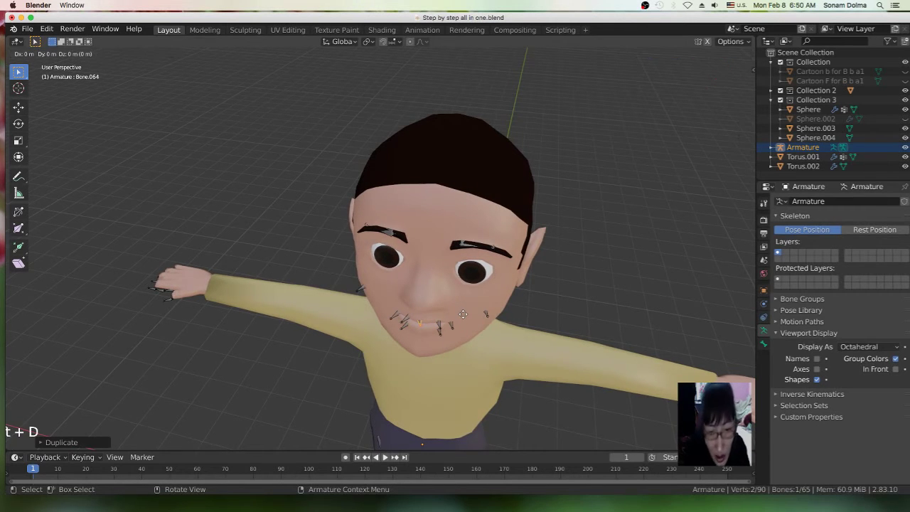
left_click(464, 326)
middle_click_drag(464, 326, 550, 300)
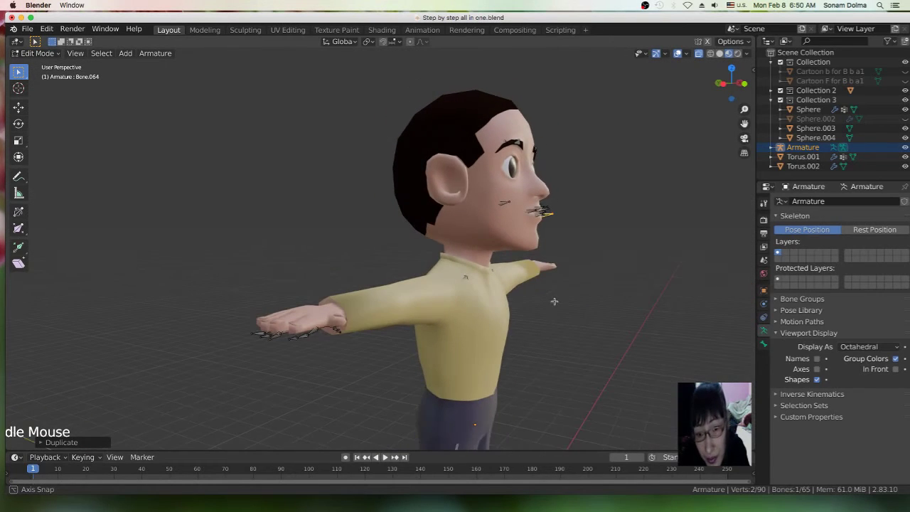
key("g")
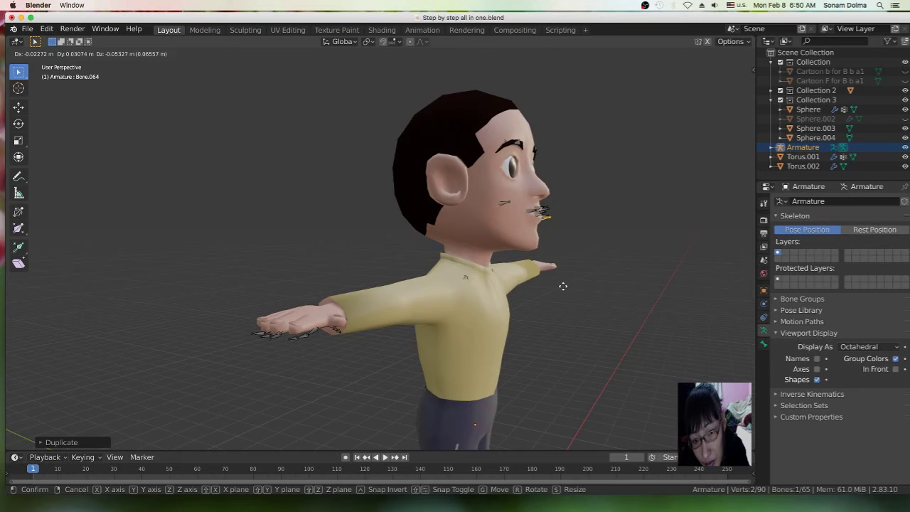
left_click(562, 286)
- Rotate and move the middle lower-lip bone so it sits against the lower lip
middle_click_drag(575, 299, 470, 290)
scroll(469, 291, "up", 3)
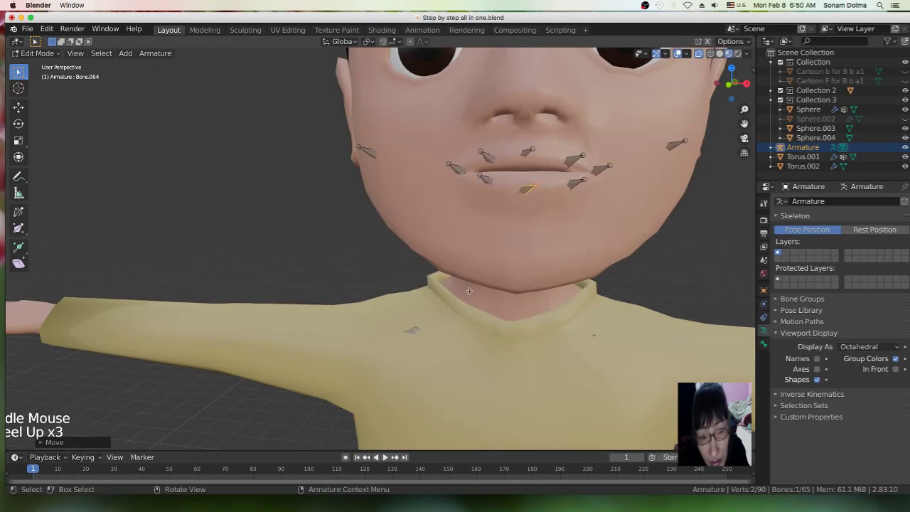
middle_click_drag(563, 211, 539, 239)
scroll(539, 239, "down", 2)
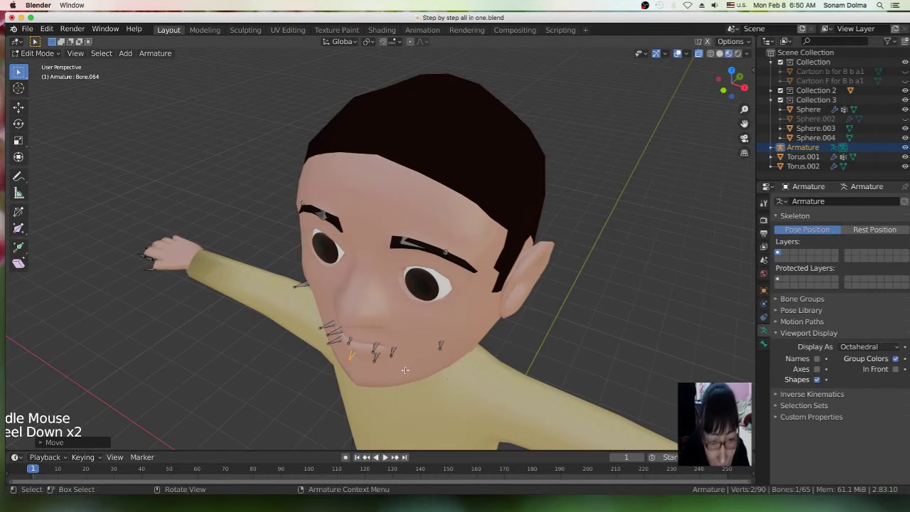
key("g")
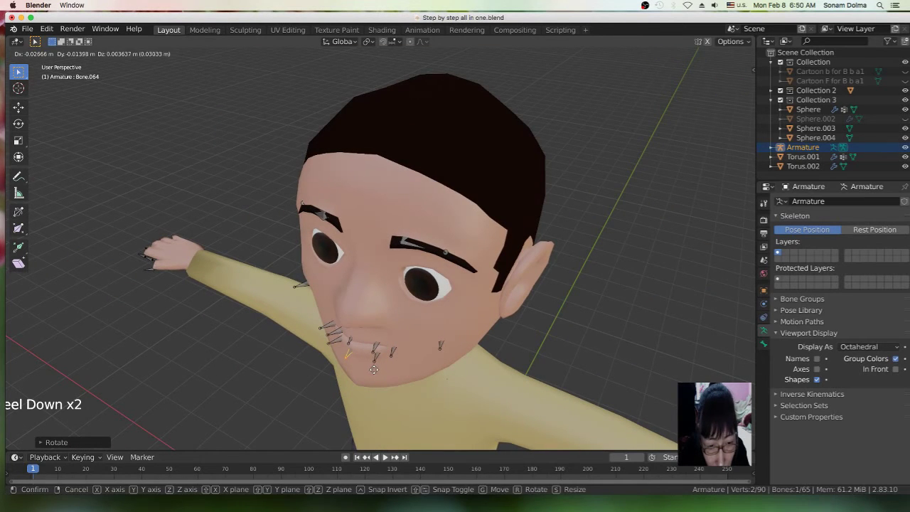
right_click(361, 346)
- Reposition one end of the middle upper-lip bone so the bone fits against the upper lip
left_click(366, 343)
key("r")
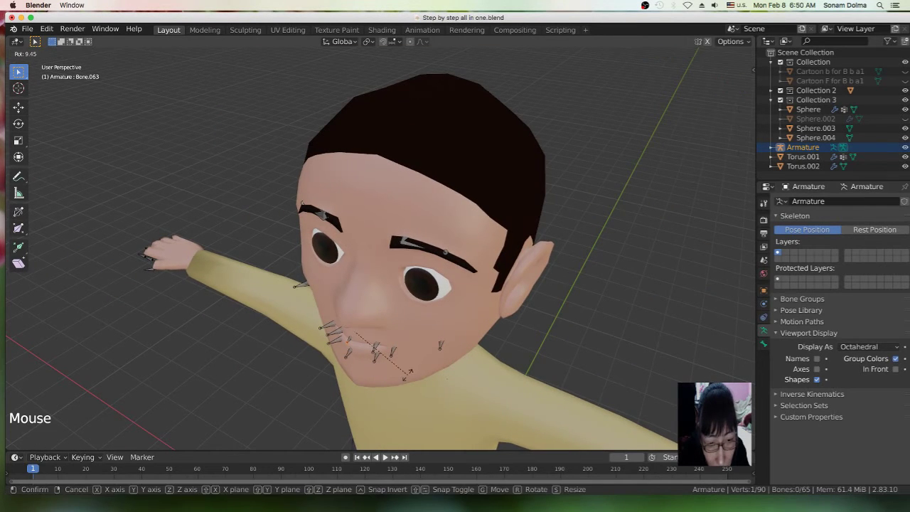
left_click(368, 345)
key("g")
left_click(371, 348)
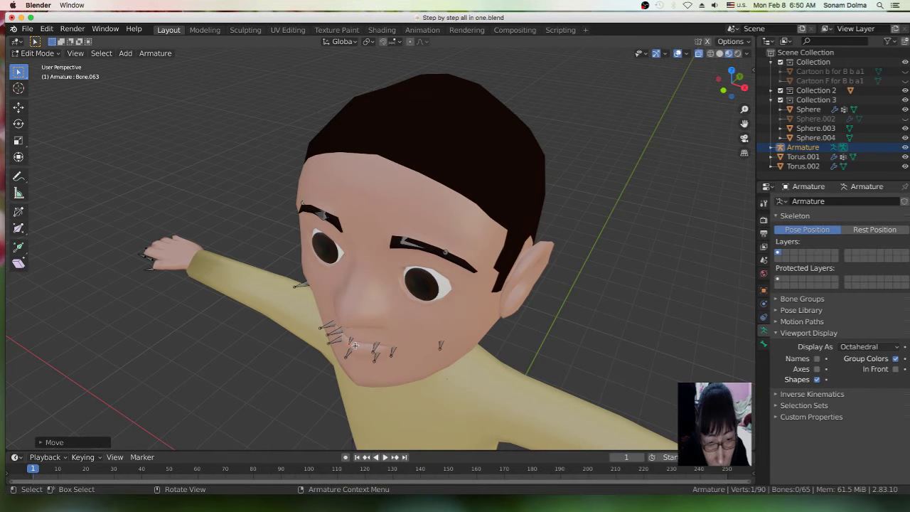
- Nudge the middle lower-lip bone sideways to the centre of the mouth in front view and select the middle upper-lip bone
middle_click_drag(367, 348, 436, 336)
left_click(486, 223)
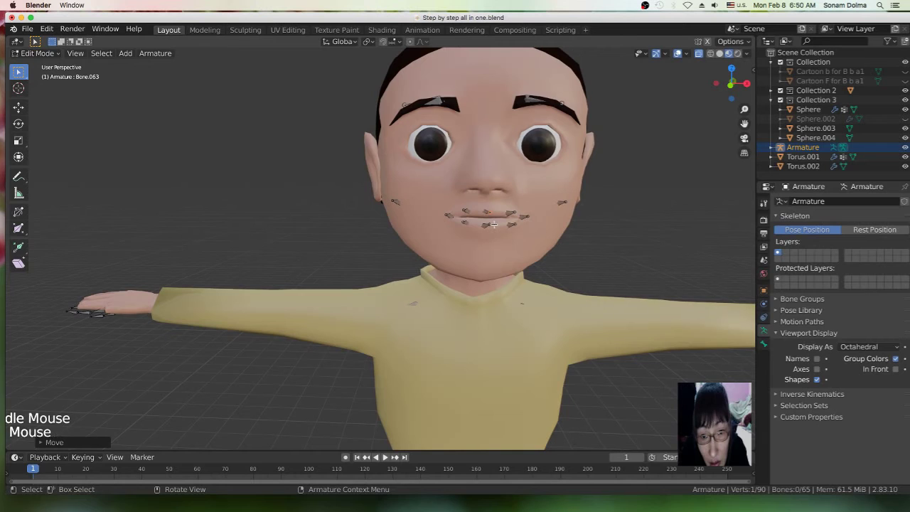
key("g")
left_click(484, 222)
left_click(485, 226)
key("g")
left_click(484, 227)
left_click_drag(488, 212, 486, 214)
left_click(485, 214)
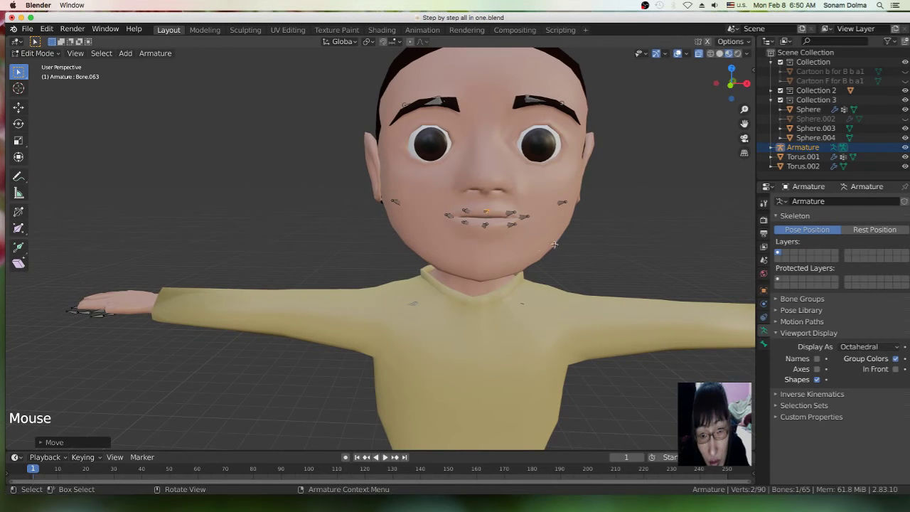
- Duplicate the eyebrow bone on the character's left and place the copy between the eyebrows
left_click(538, 98)
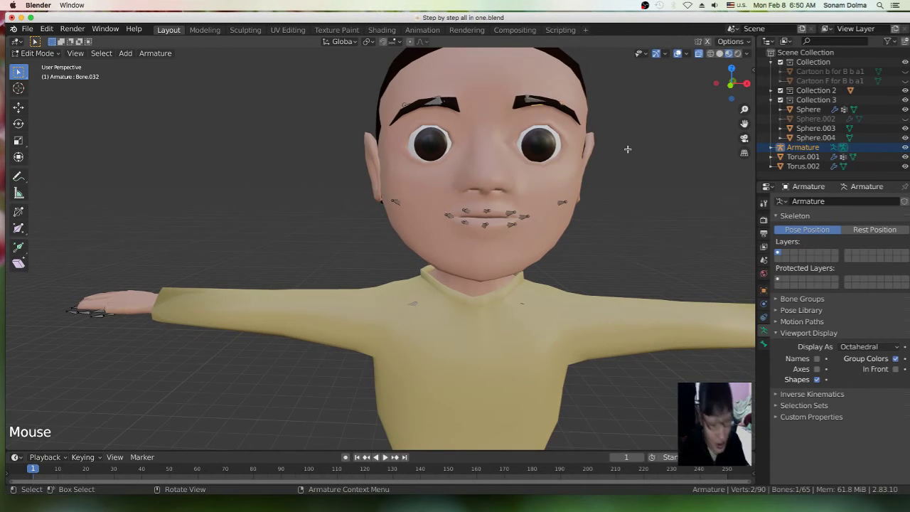
key("d")
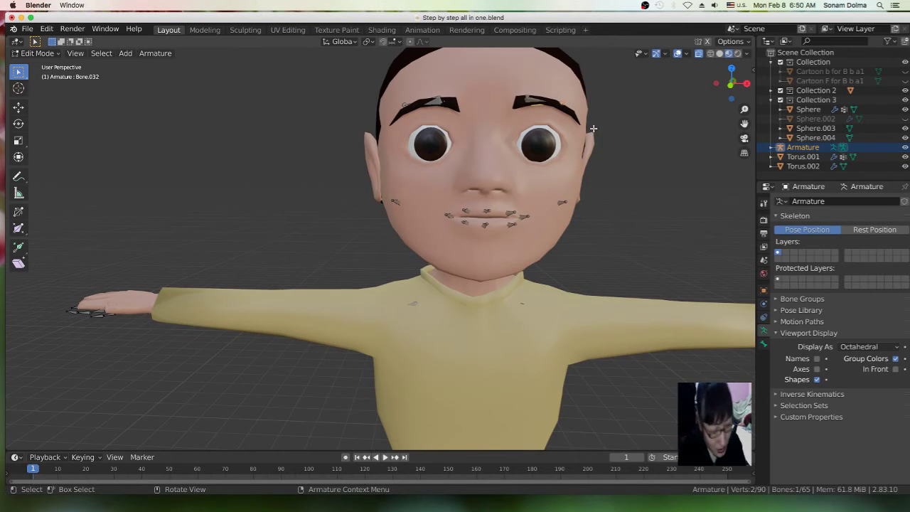
key("shift")
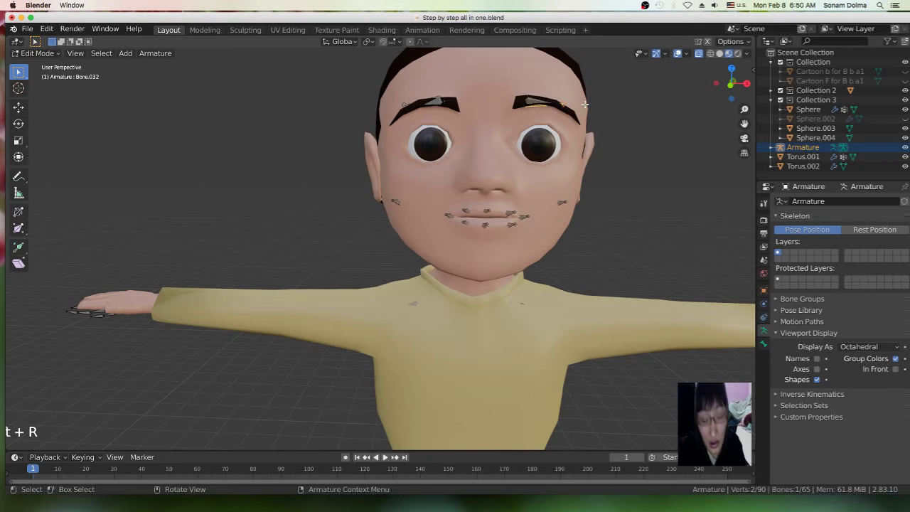
left_click(585, 106)
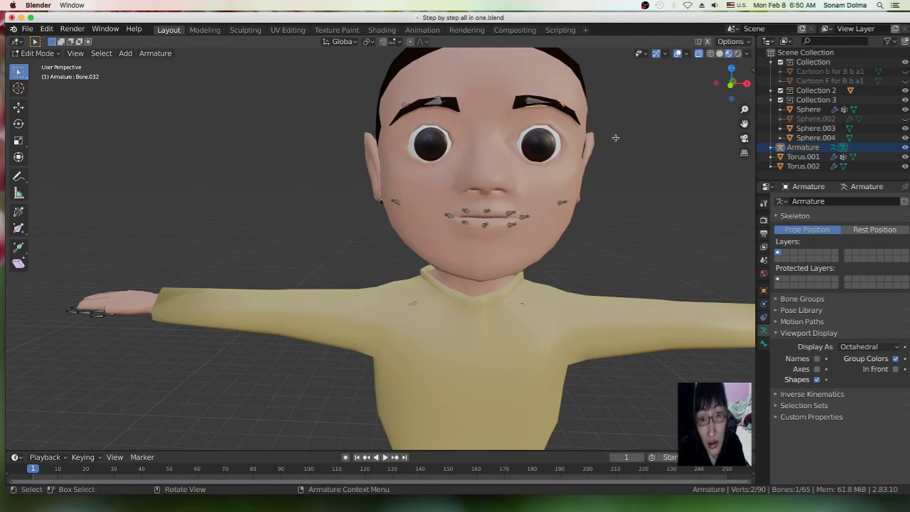
key("shift+d")
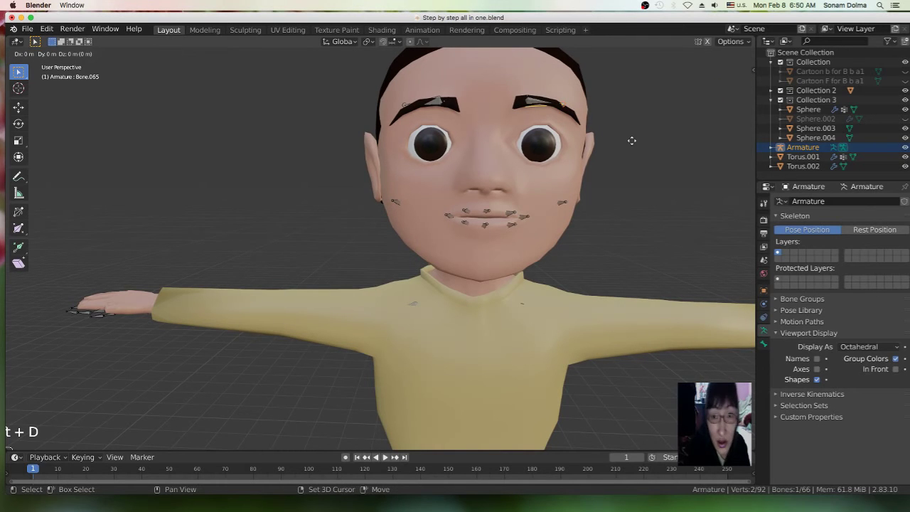
left_click(590, 148)
key("r")
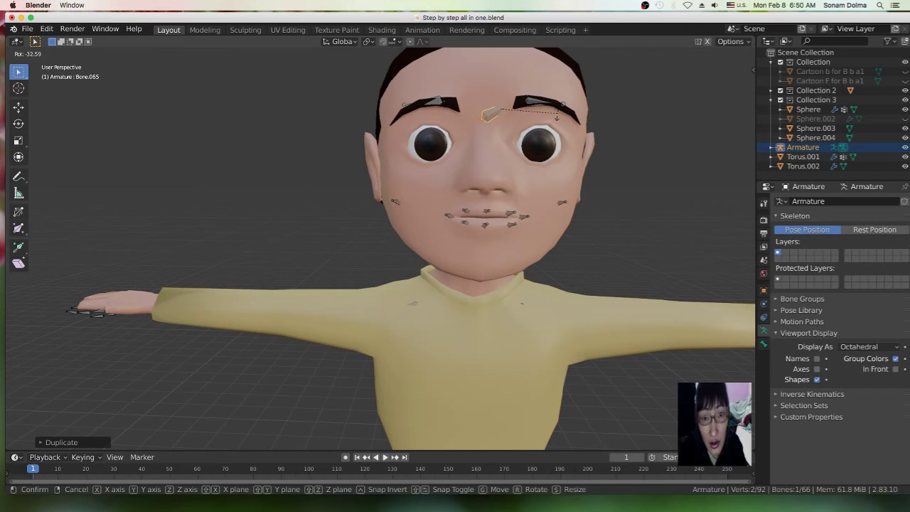
right_click(546, 136)
key("g")
left_click(549, 129)
- Rotate the bone between the eyebrows upright and move it against the forehead in side view
middle_click_drag(549, 129, 431, 130)
key("r")
left_click(463, 104)
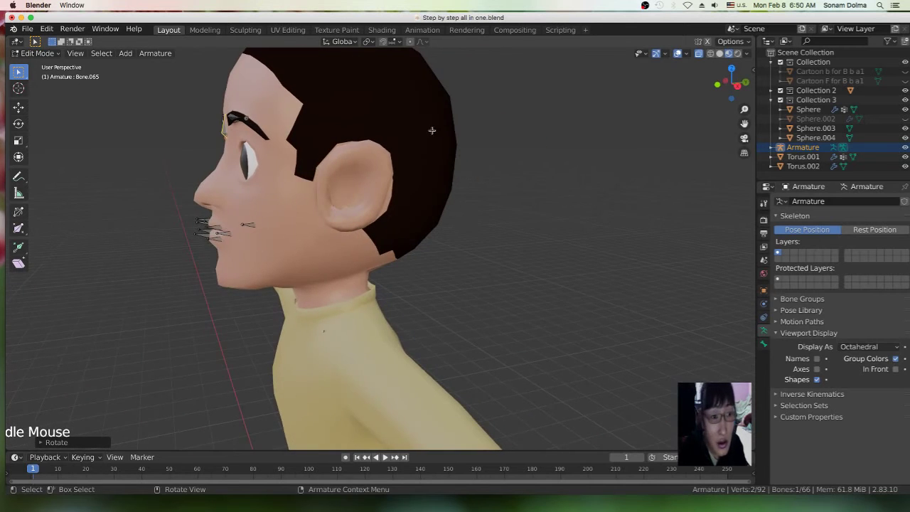
key("r")
left_click(311, 112)
key("g")
left_click(307, 116)
- Fine-tune the forehead bone's rotation and position from several angles so it stands vertically above the nose
middle_click_drag(306, 116, 552, 171)
key("r")
left_click(579, 181)
key("g")
left_click(590, 179)
middle_click_drag(614, 212, 530, 216)
key("r")
left_click(573, 215)
scroll(573, 215, "down", 3)
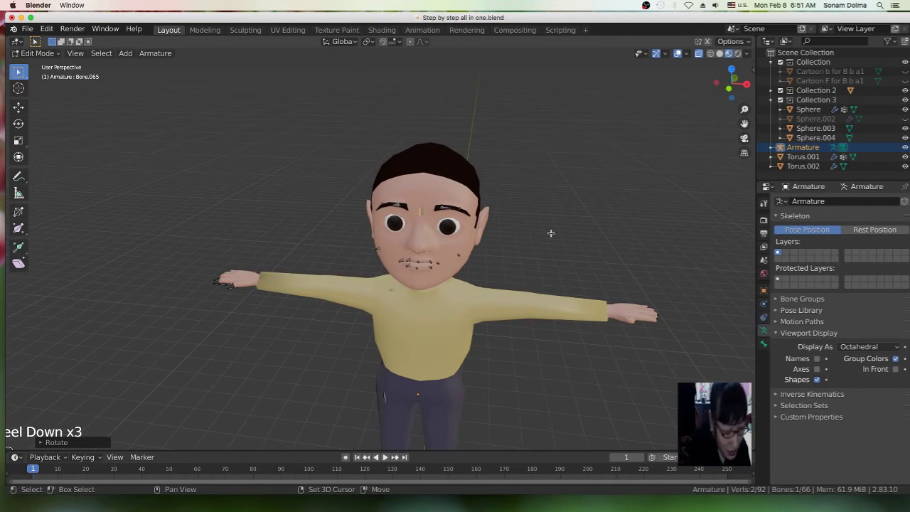
- Duplicate the forehead bone, move the copy down to the nose, and rotate and scale it to fit
key("shift+d")
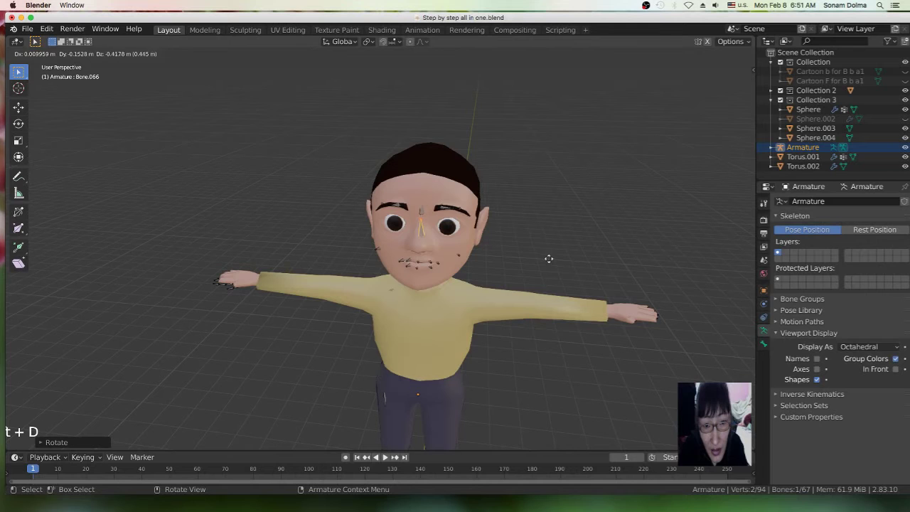
left_click(547, 272)
middle_click_drag(556, 273, 470, 249)
key("r")
left_click(339, 242)
key("g")
key("s")
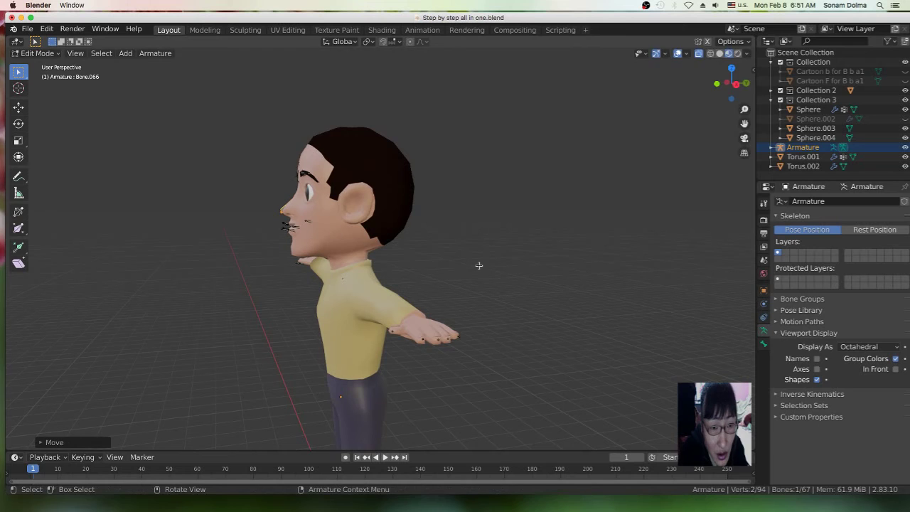
left_click(427, 256)
key("g")
left_click(422, 258)
- Align the nose bone with the slope of the nose in side profile by rotating and moving it in small amounts
middle_click_drag(424, 258, 606, 256)
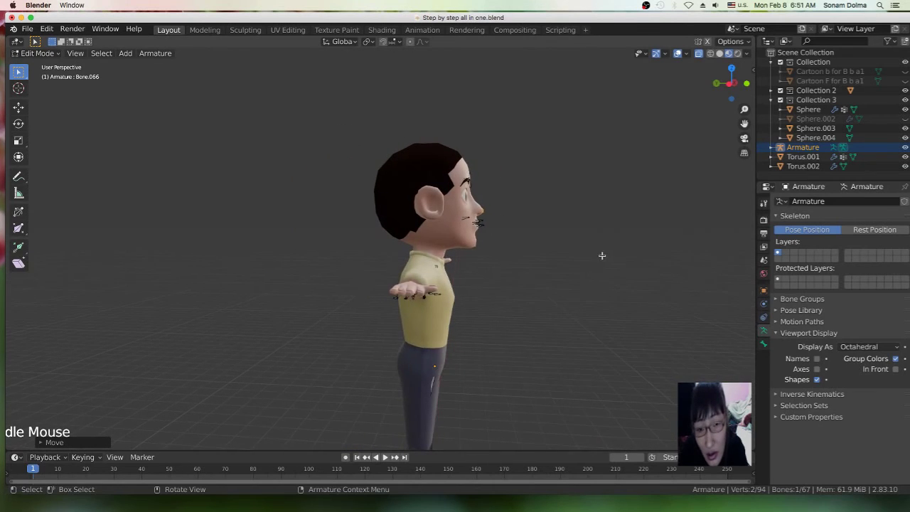
scroll(603, 255, "up", 3)
key("r")
left_click(603, 263)
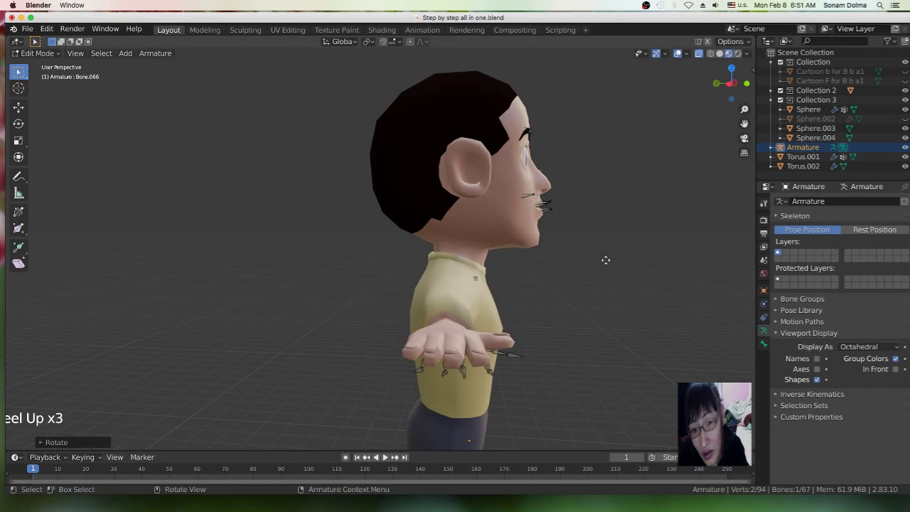
key("g")
left_click(604, 256)
key("r")
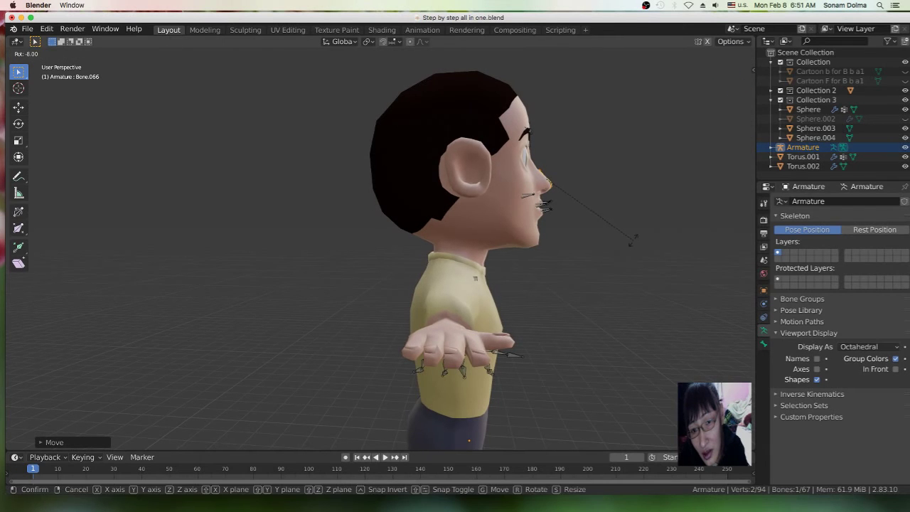
left_click(634, 234)
key("g")
left_click(635, 235)
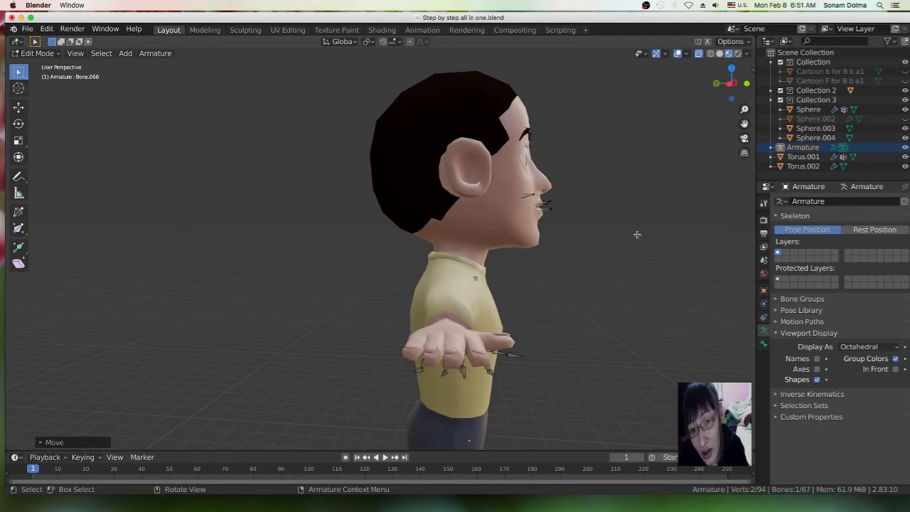
key("g")
left_click(643, 249)
key("g")
left_click(631, 247)
- Move the nose bone's end joints so the bone runs along the centre of the nose bridge
middle_click_drag(649, 237, 532, 235)
left_click(506, 151)
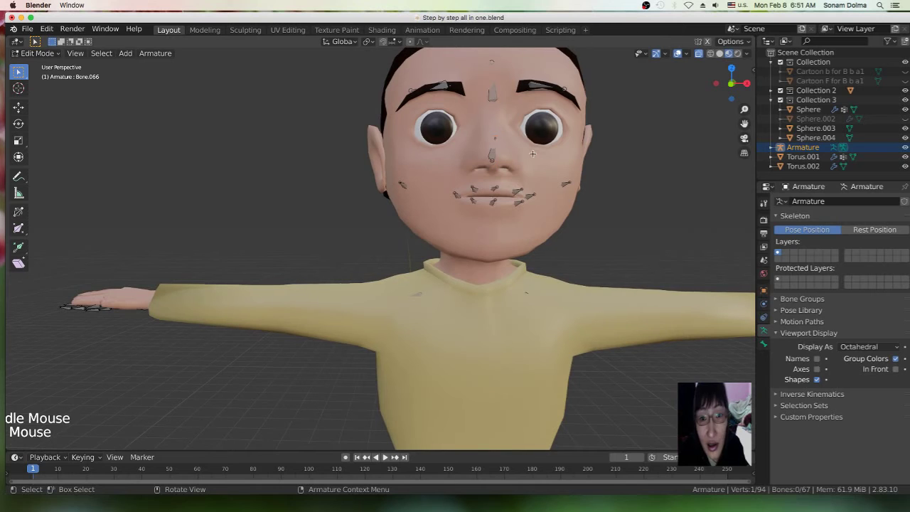
key("g")
left_click(529, 146)
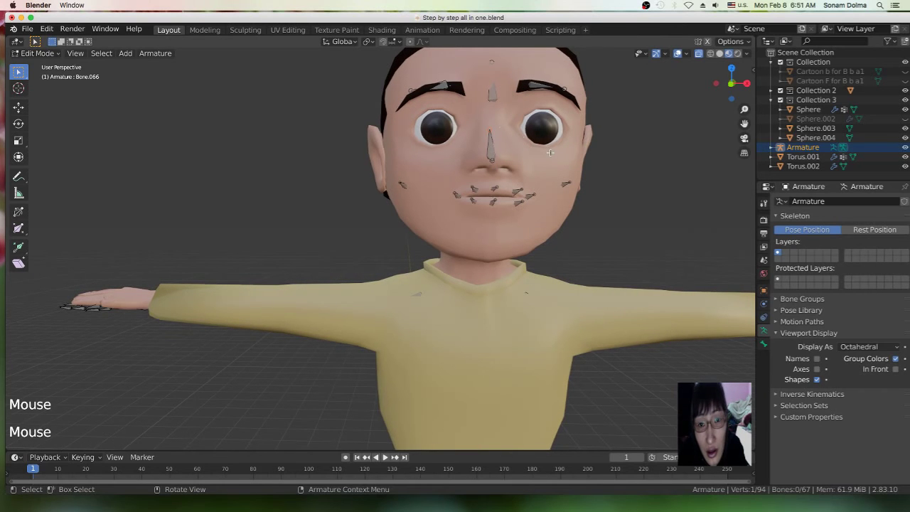
middle_click_drag(551, 155, 511, 161)
key("g")
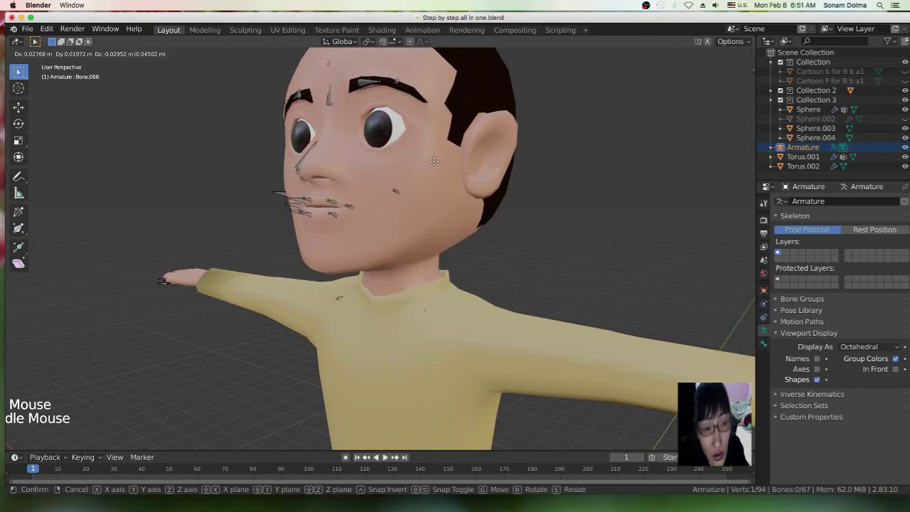
left_click(350, 176)
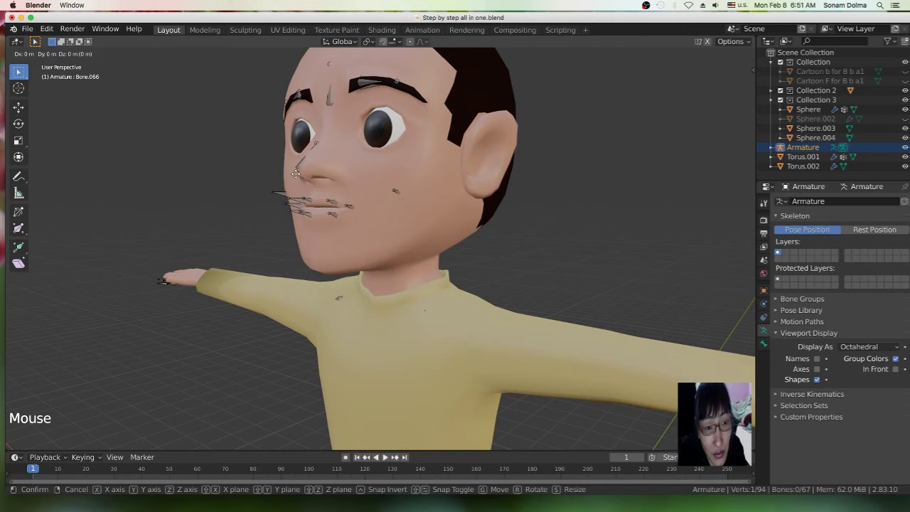
middle_click_drag(296, 175, 514, 153)
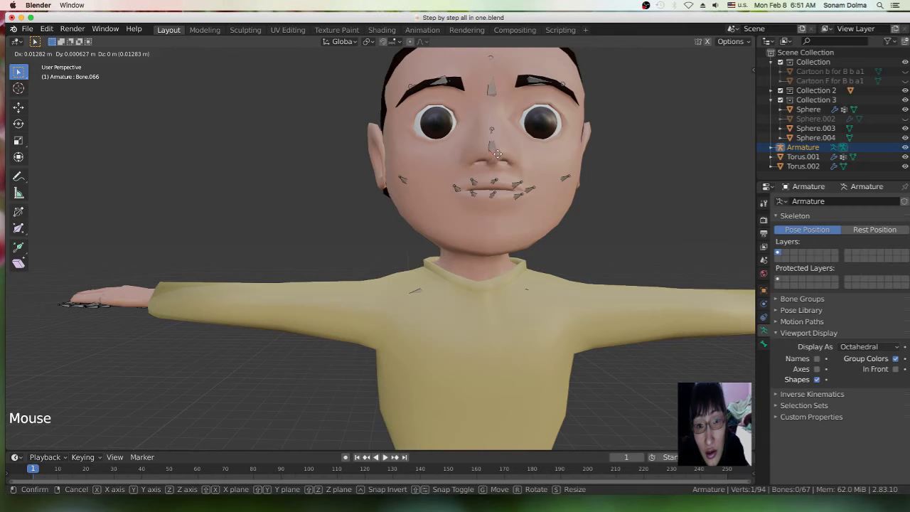
scroll(517, 131, "down", 1)
- Adjust the outer end joints of the eyebrow bones to follow the brows
left_click(529, 115)
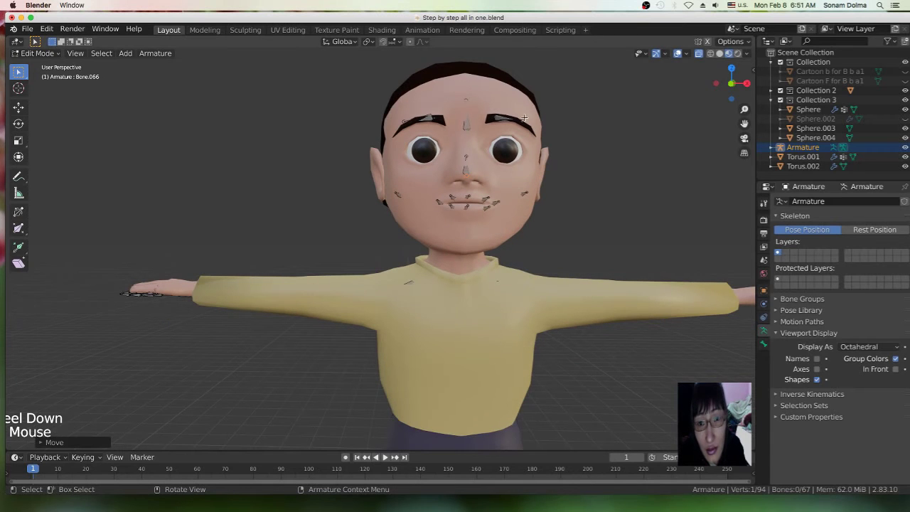
middle_click_drag(546, 125, 488, 184)
key("g")
left_click(396, 204)
left_click(397, 128)
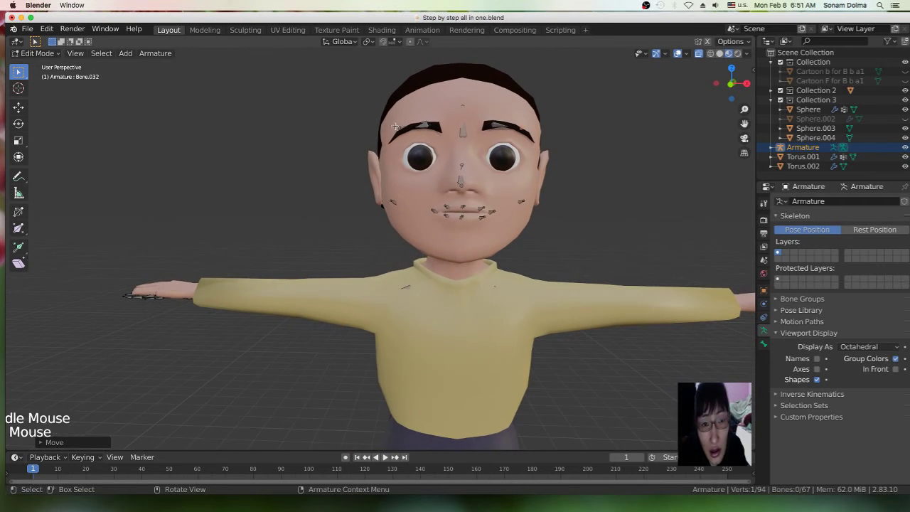
key("r")
left_click(429, 136)
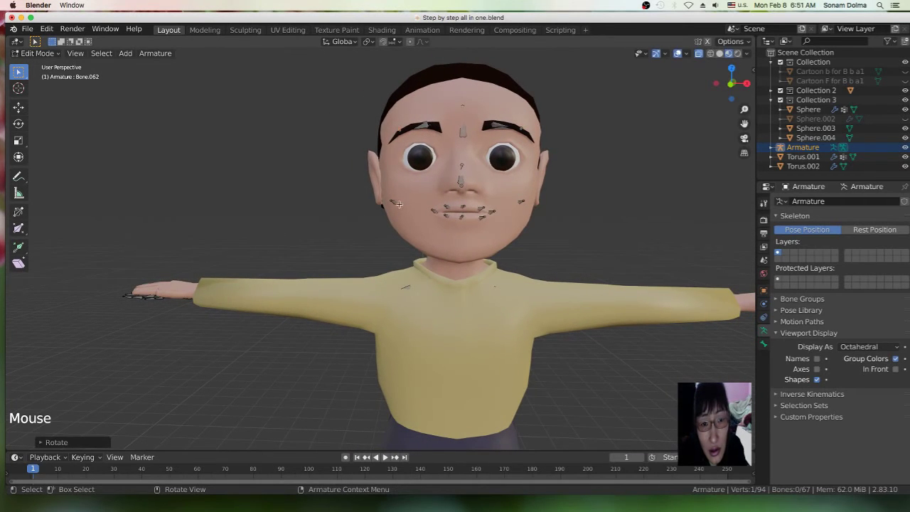
- Select the cheek bone on the character's left, reveal all hidden bones, and turn on the armature's In Front display
left_click(394, 203)
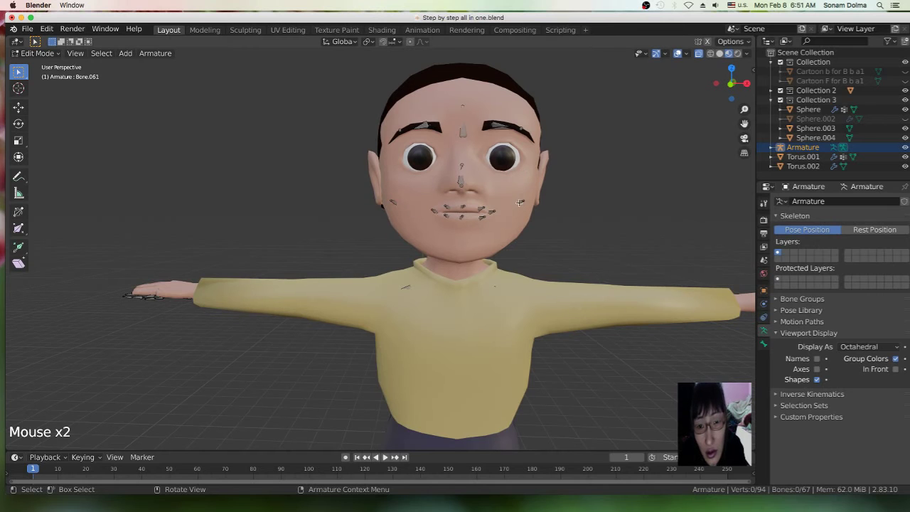
scroll(538, 202, "down", 2)
middle_click_drag(538, 199, 542, 197)
scroll(543, 197, "up", 4)
scroll(544, 197, "down", 2)
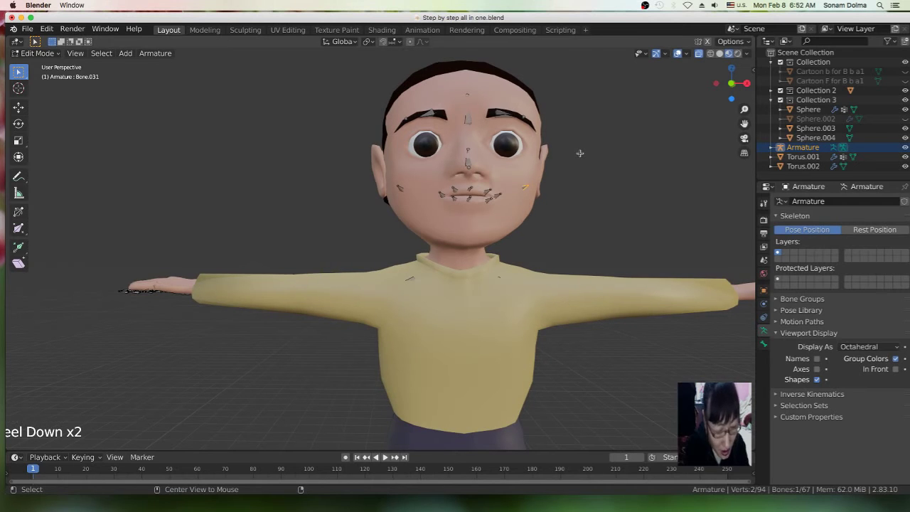
key("alt+h")
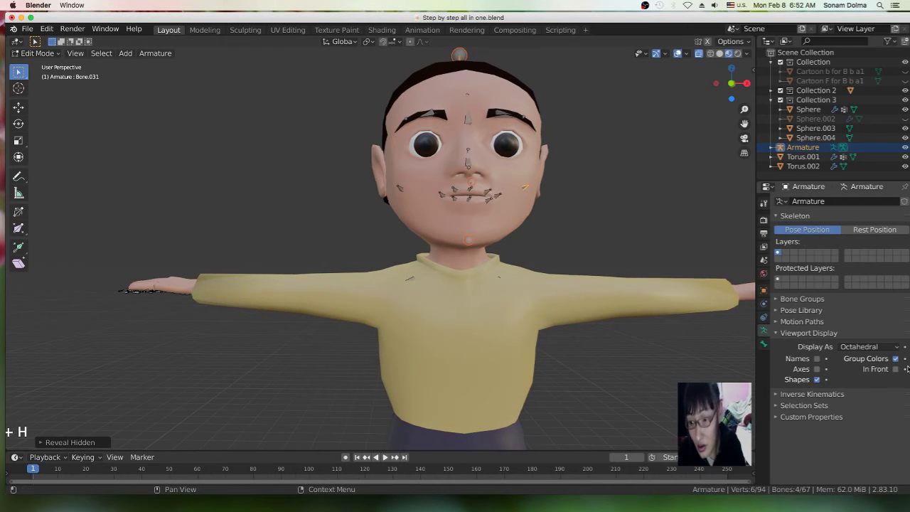
left_click(895, 369)
- Turn off X-ray shading in the viewport while keeping the left cheek bone selected
scroll(555, 214, "down", 2)
middle_click_drag(555, 214, 590, 205)
scroll(598, 237, "up", 5)
middle_click_drag(649, 208, 578, 177)
left_click(537, 187)
left_click(701, 55)
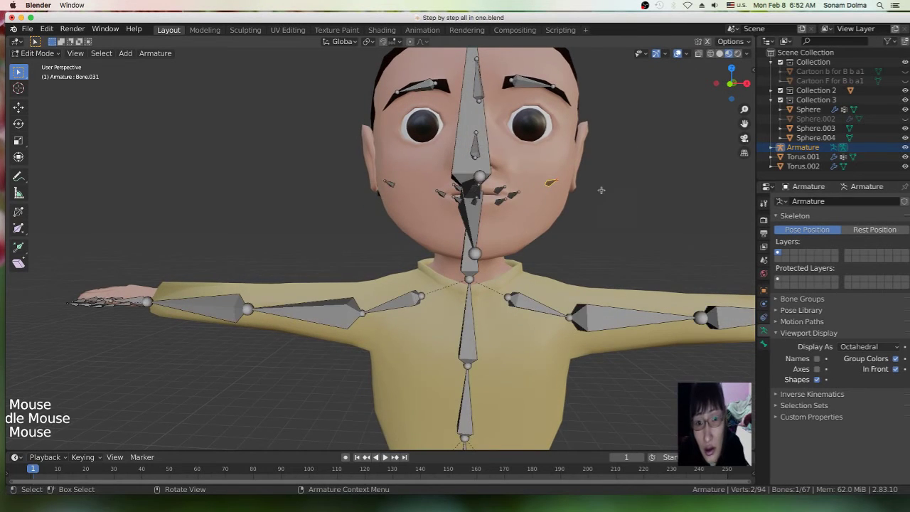
scroll(605, 185, "up", 2)
middle_click_drag(605, 185, 578, 186)
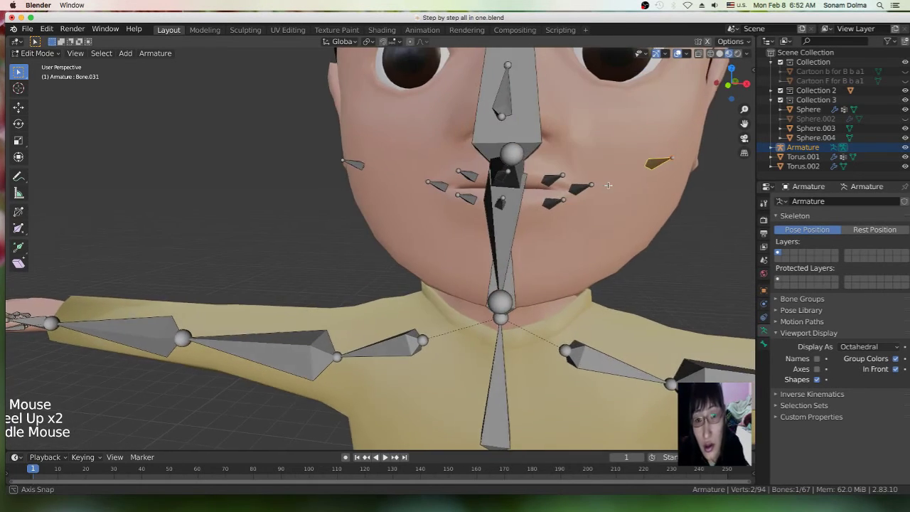
left_click(575, 187)
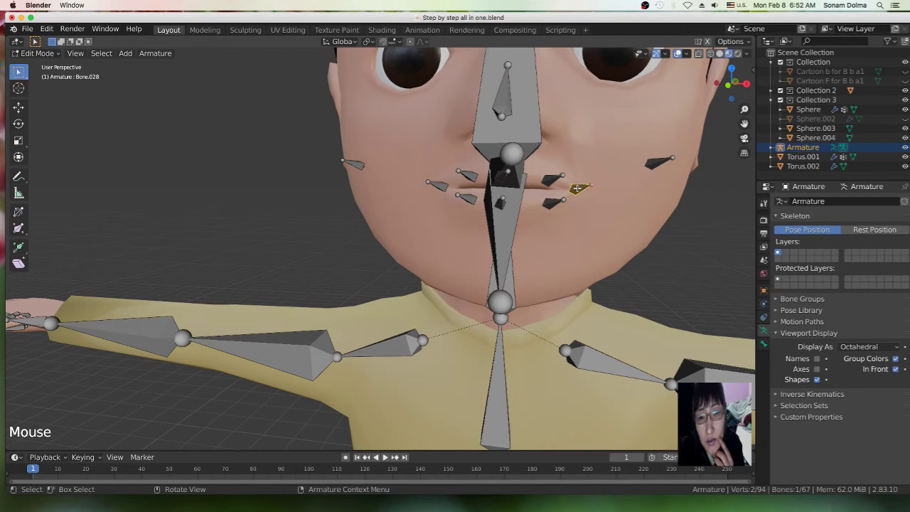
scroll(579, 188, "down", 2)
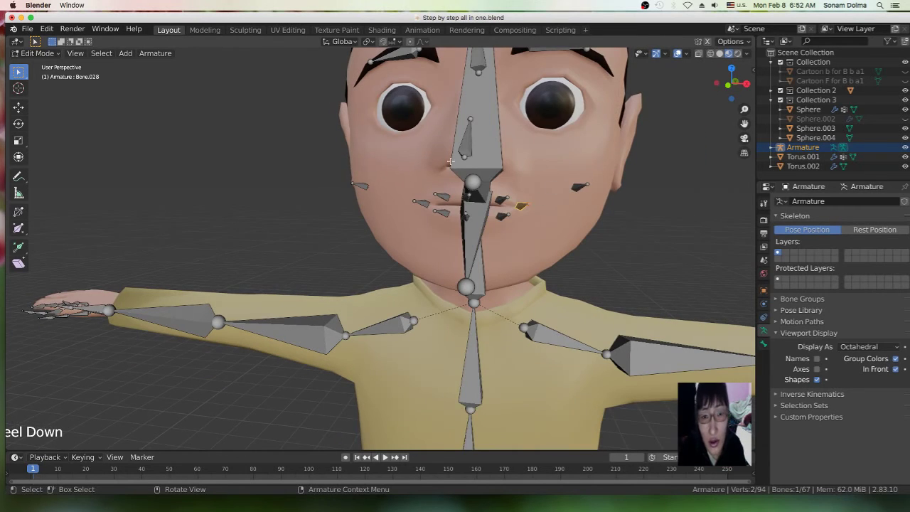
left_click(498, 158)
middle_click_drag(546, 177, 558, 176)
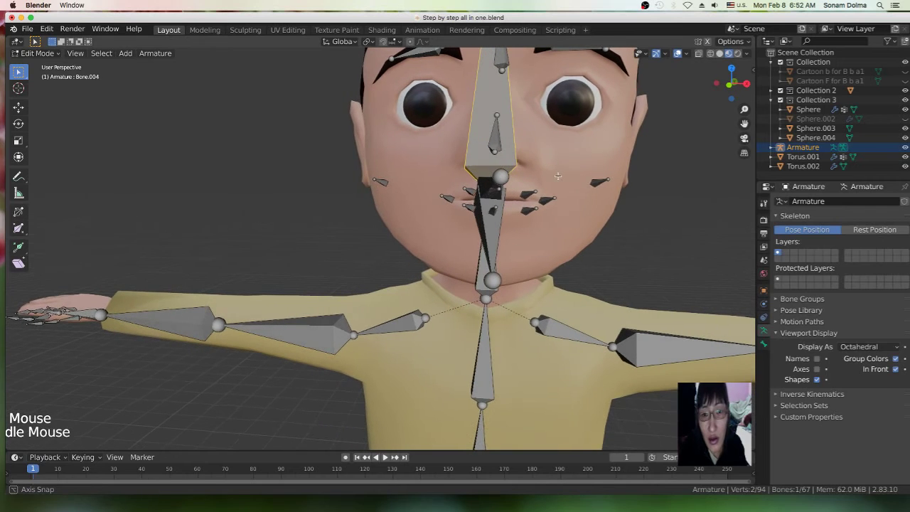
- Parent both cheek bones, the three upper-lip bones and the nose bone to the upper jaw bone with Keep Offset
left_click(598, 182)
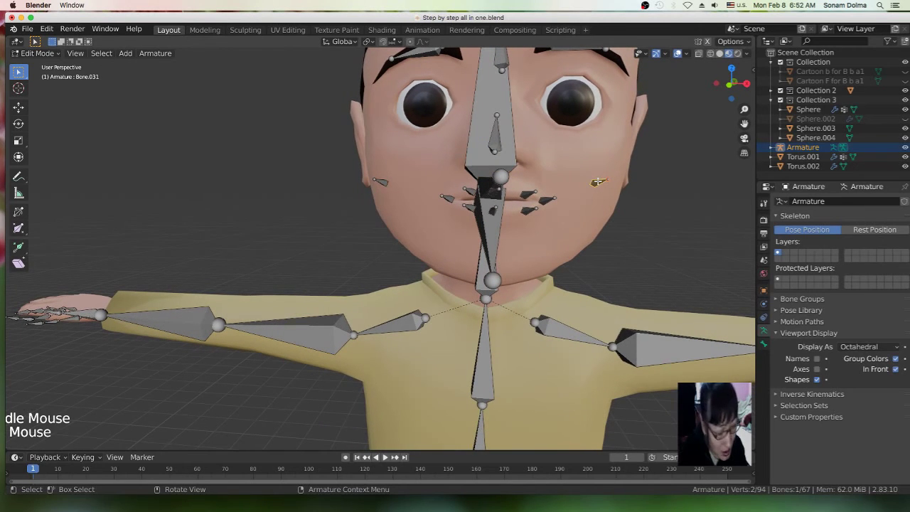
left_click(380, 182, "shift")
left_click(380, 182, "shift")
left_click(526, 194, "shift")
middle_click_drag(511, 195, 610, 199)
left_click(611, 199, "shift")
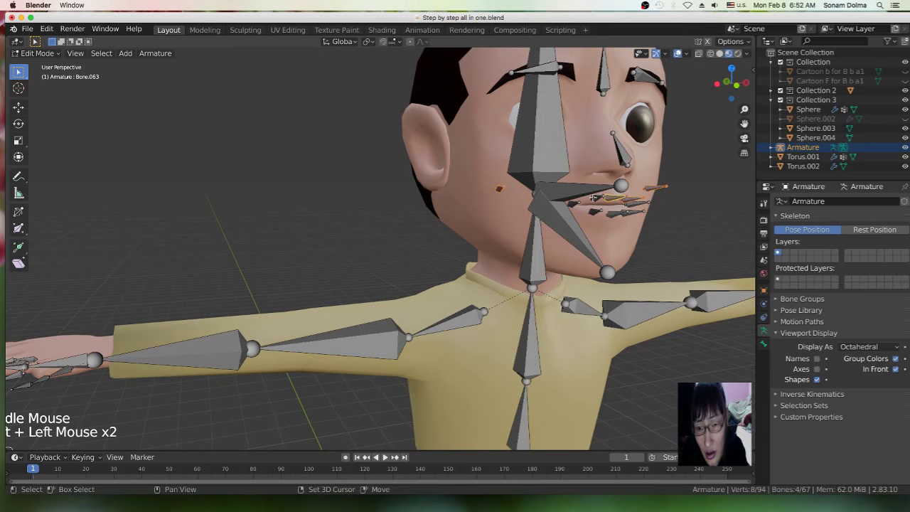
left_click(593, 197, "shift")
middle_click_drag(669, 226, 640, 203)
left_click(618, 165, "shift")
scroll(636, 197, "down", 2)
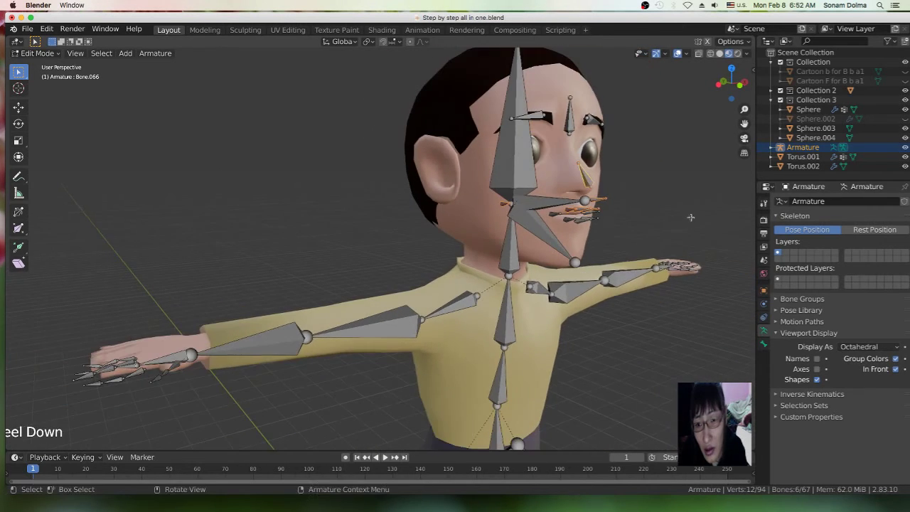
left_click(561, 201, "shift")
scroll(667, 193, "up", 1)
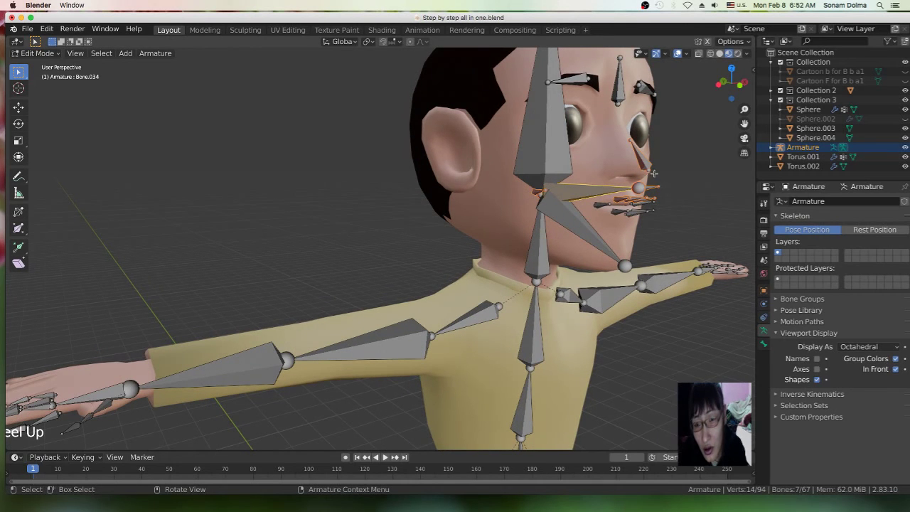
left_click(586, 192, "shift")
left_click(586, 192, "shift")
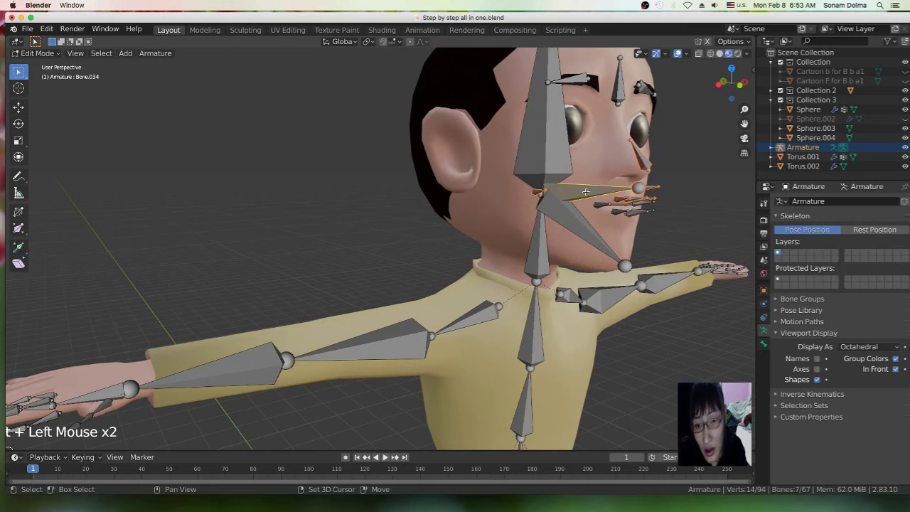
scroll(676, 184, "down", 2)
middle_click_drag(676, 184, 638, 156)
scroll(620, 178, "up", 2)
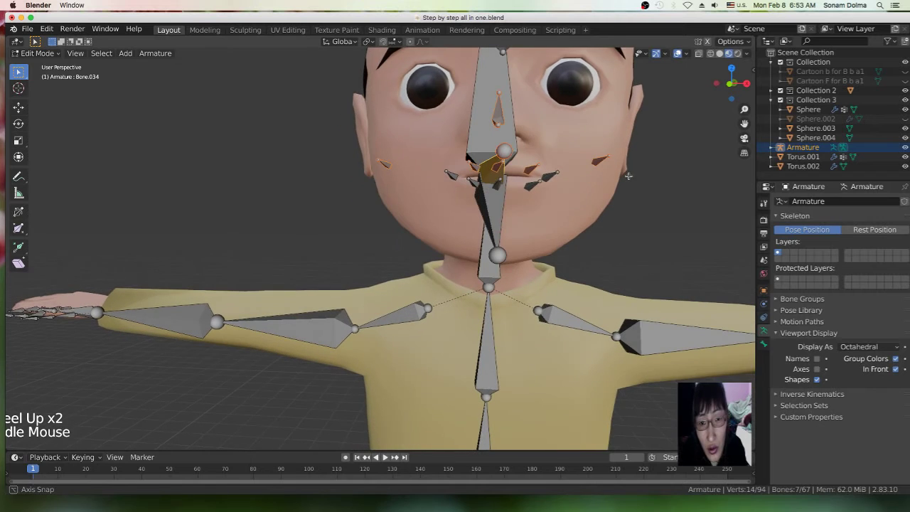
right_click(666, 150)
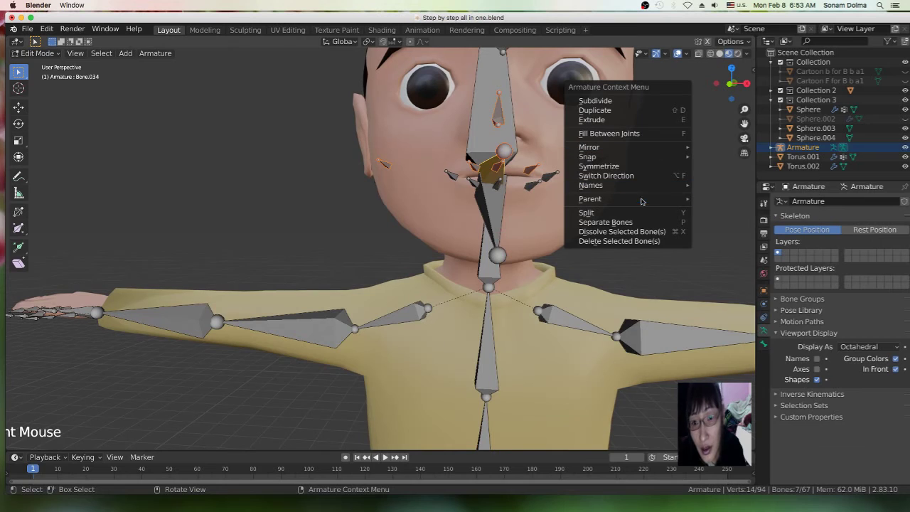
mouse_move(641, 201)
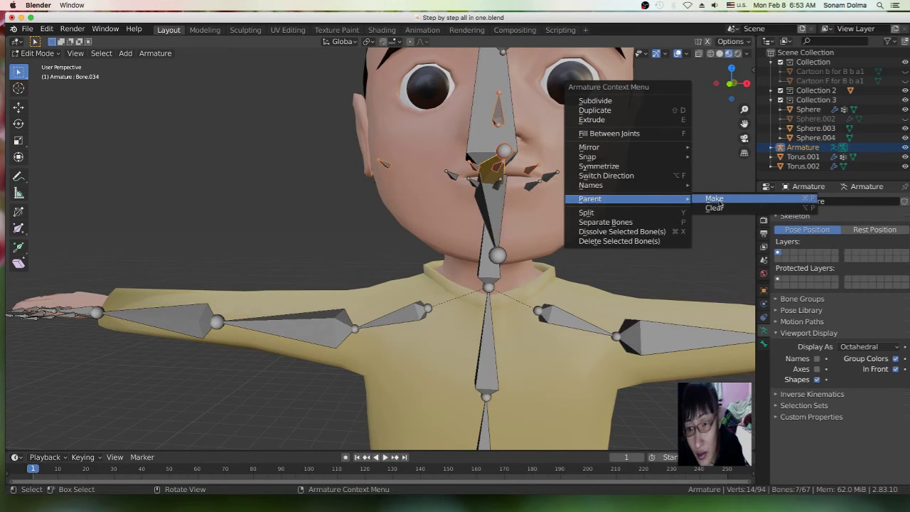
left_click(714, 200)
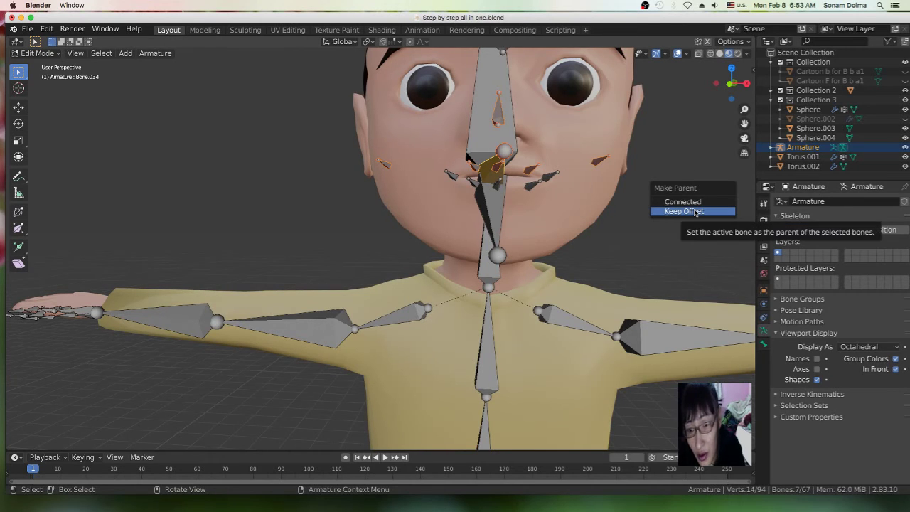
left_click(696, 212)
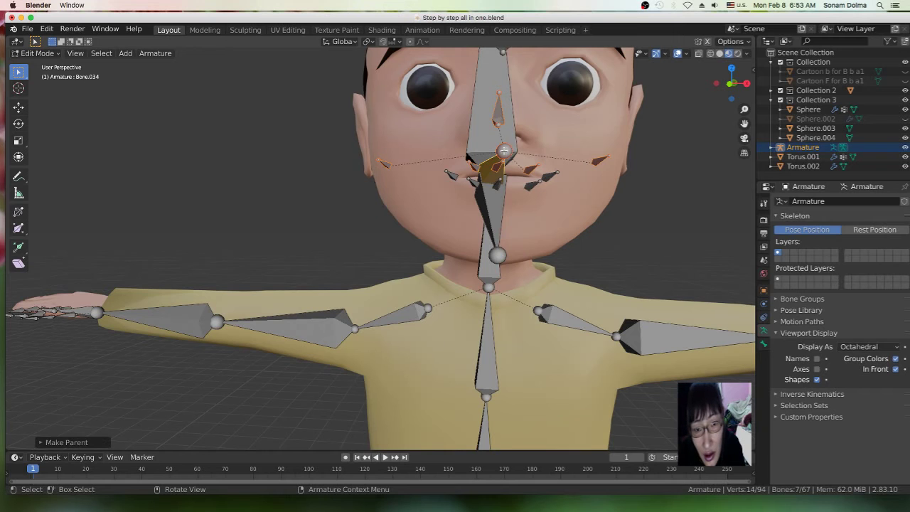
- Parent both mouth-corner bones and the three lower-lip bones to the lower jaw bone with Keep Offset
middle_click_drag(618, 197, 623, 171)
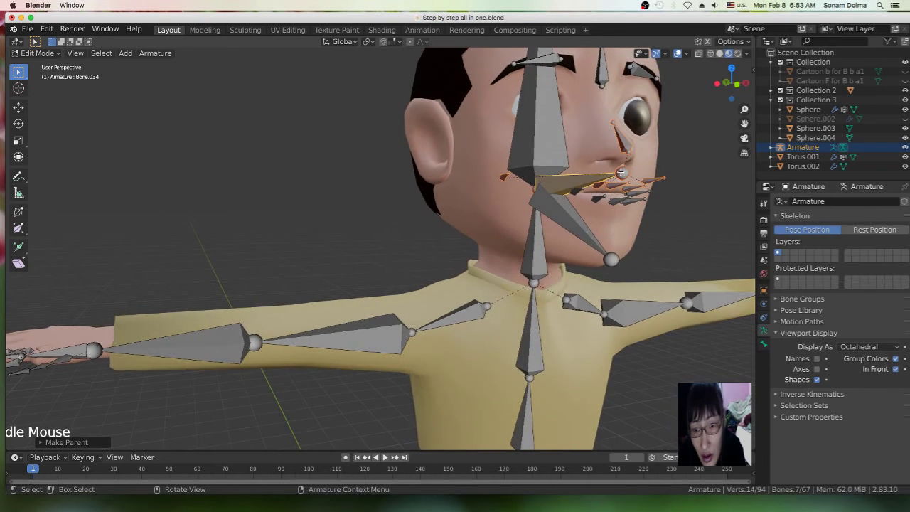
middle_click_drag(697, 207, 671, 210)
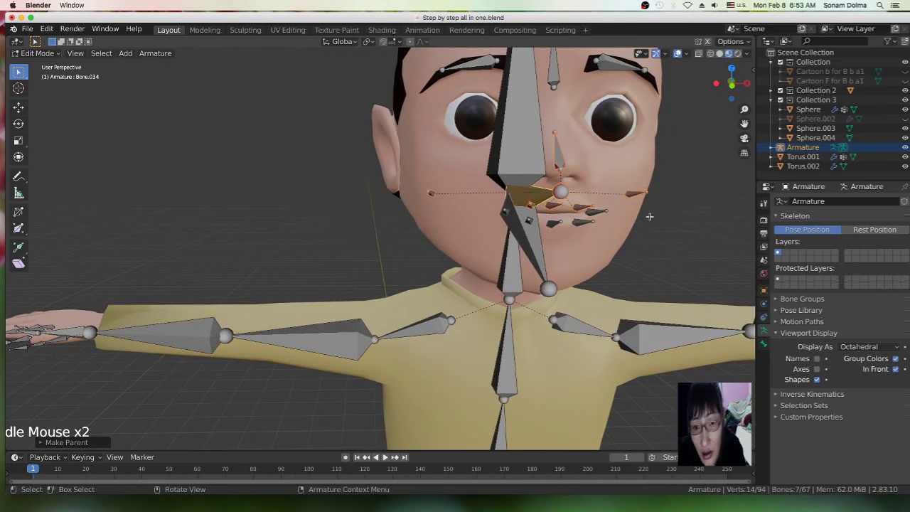
left_click(587, 217)
left_click(580, 221, "shift")
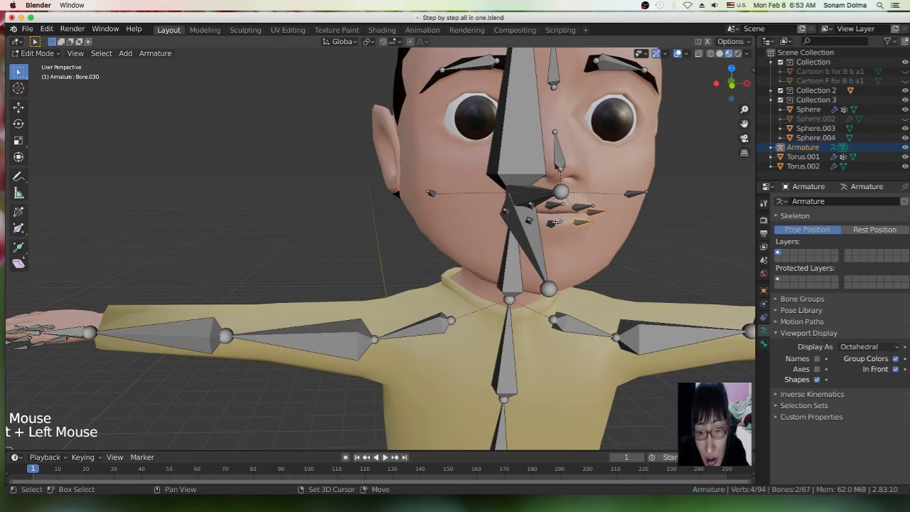
scroll(553, 221, "down", 2)
middle_click_drag(552, 221, 569, 227)
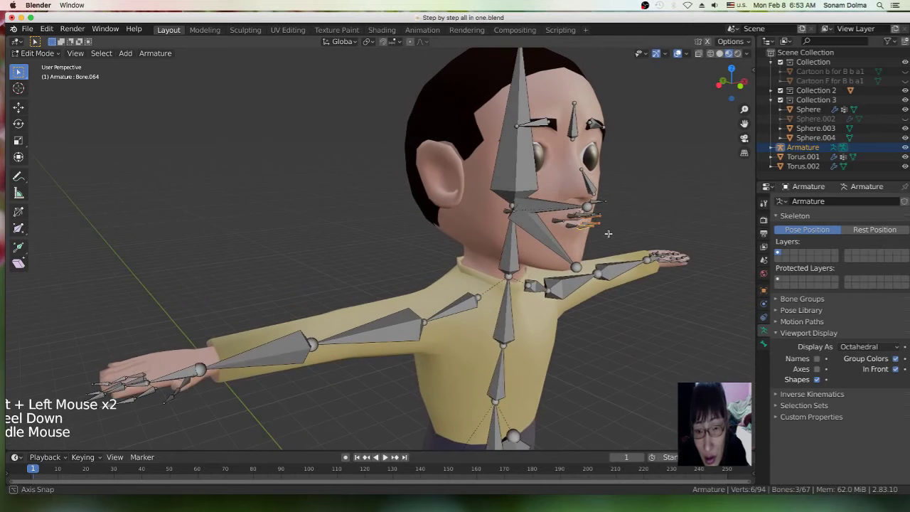
left_click(573, 226, "shift")
left_click(560, 222, "shift")
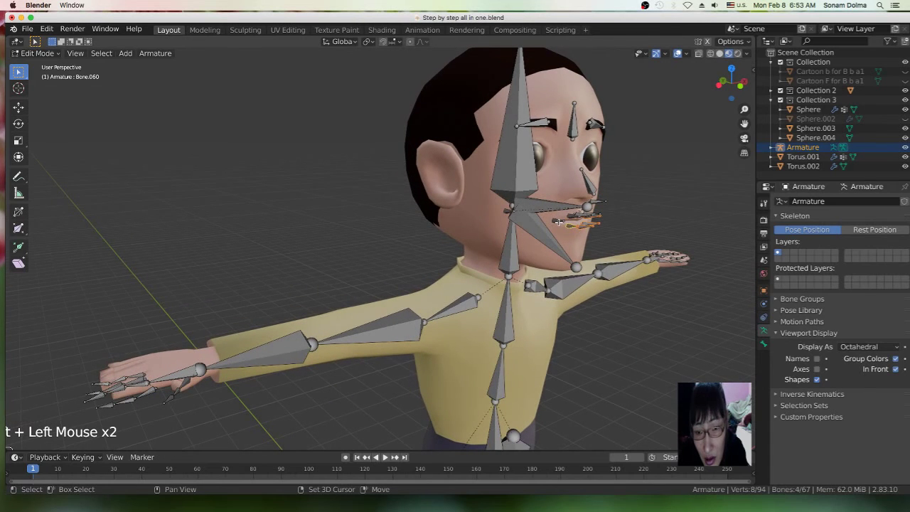
middle_click_drag(566, 254, 640, 213)
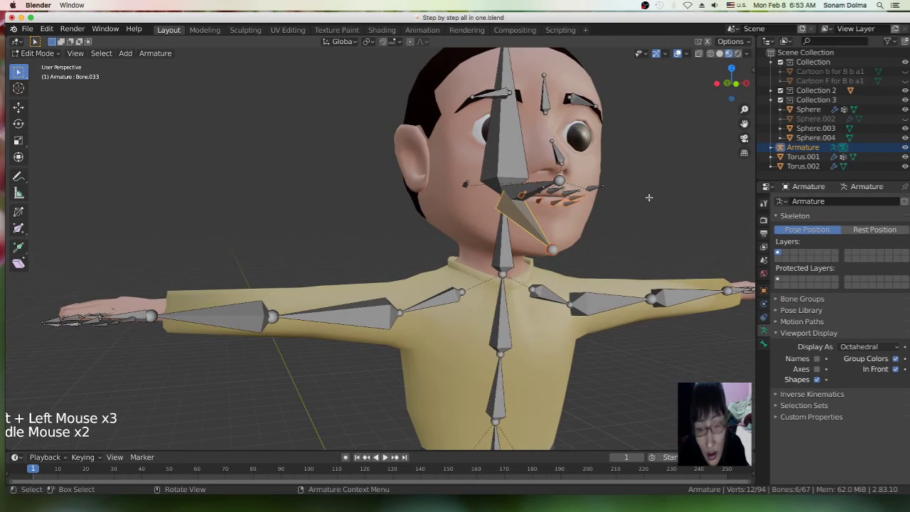
right_click(657, 193)
mouse_move(663, 189)
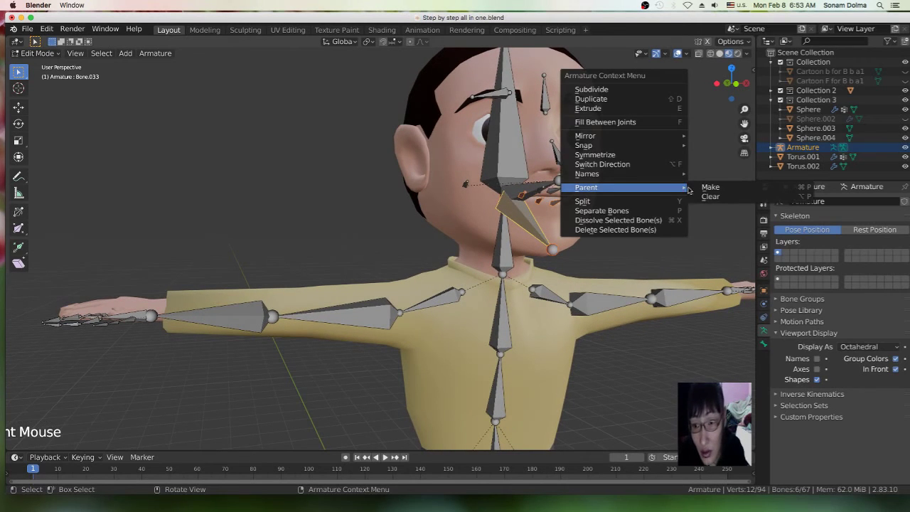
left_click(710, 187)
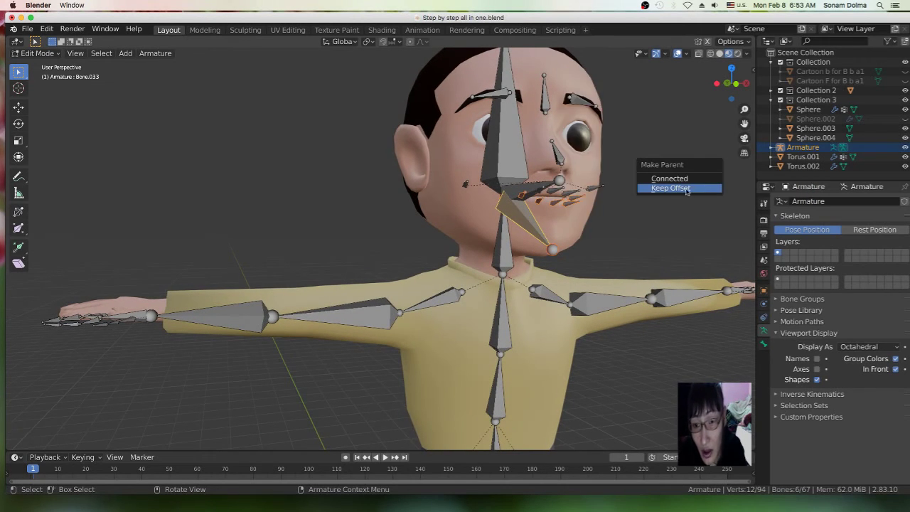
left_click(686, 190)
- Parent both eyebrow bones and the forehead bone to the large head bone with Keep Offset
scroll(667, 193, "up", 2)
middle_click_drag(667, 193, 630, 197)
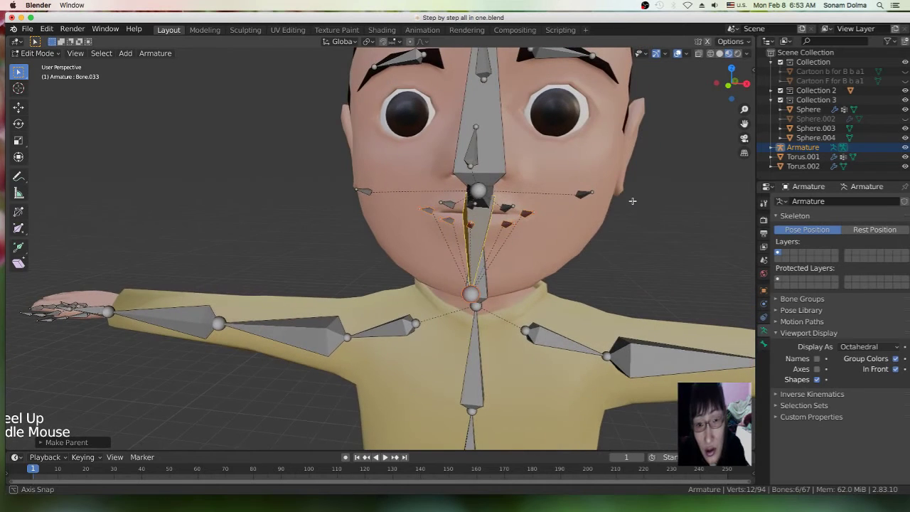
left_click(474, 142)
scroll(471, 131, "down", 3)
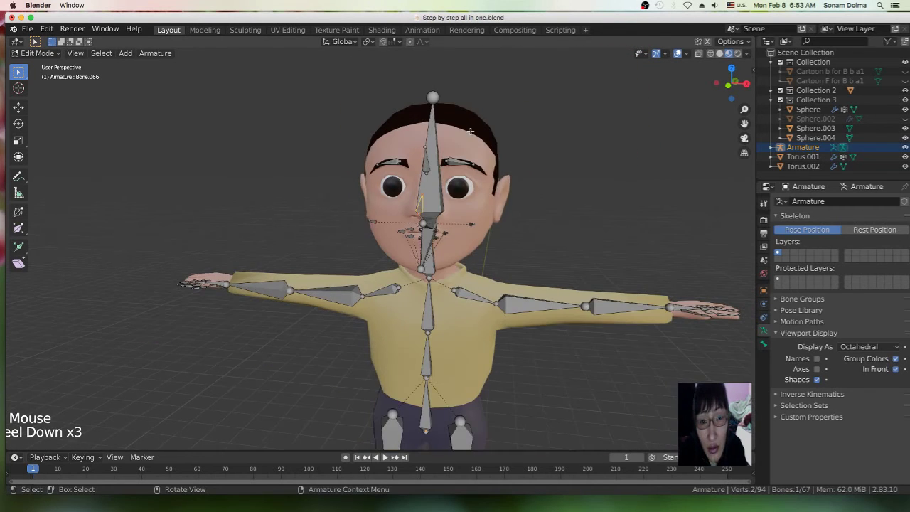
left_click(387, 165)
left_click(459, 162, "shift")
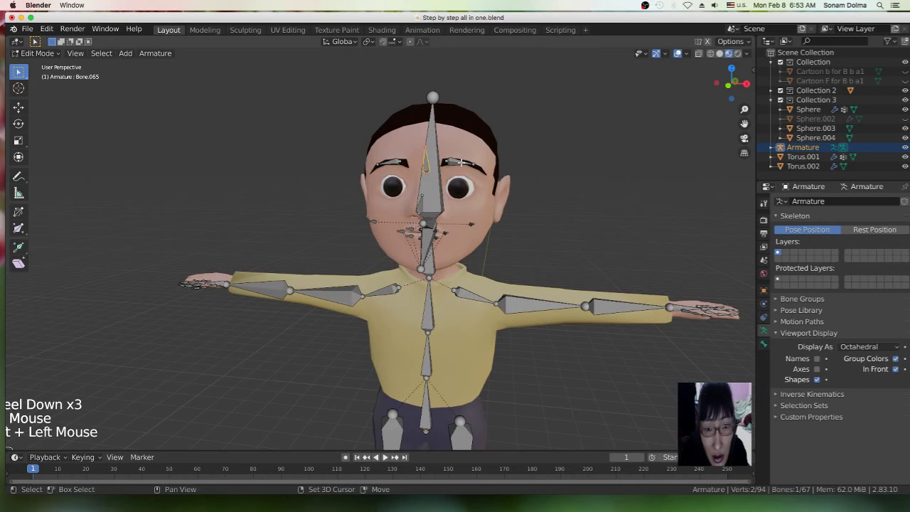
left_click(434, 130, "shift")
left_click(433, 126, "shift")
middle_click_drag(522, 148, 577, 155)
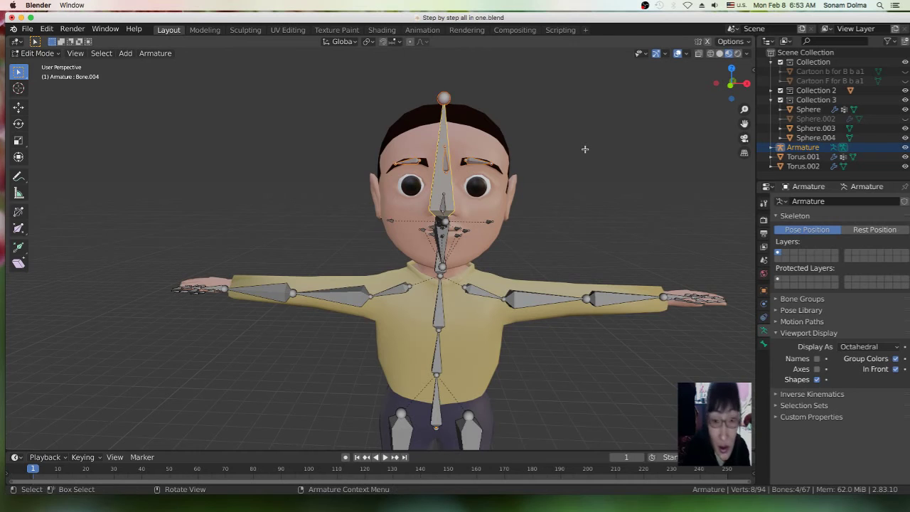
right_click(585, 149)
mouse_move(590, 145)
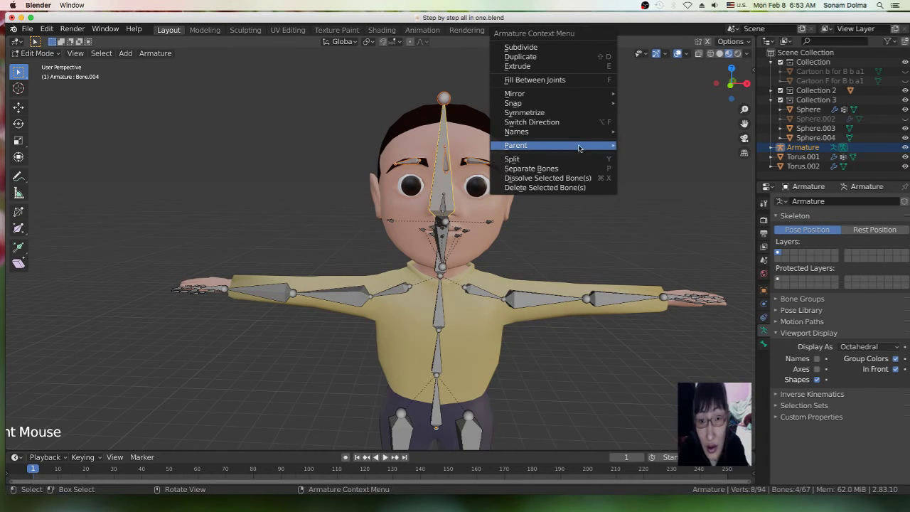
left_click(642, 146)
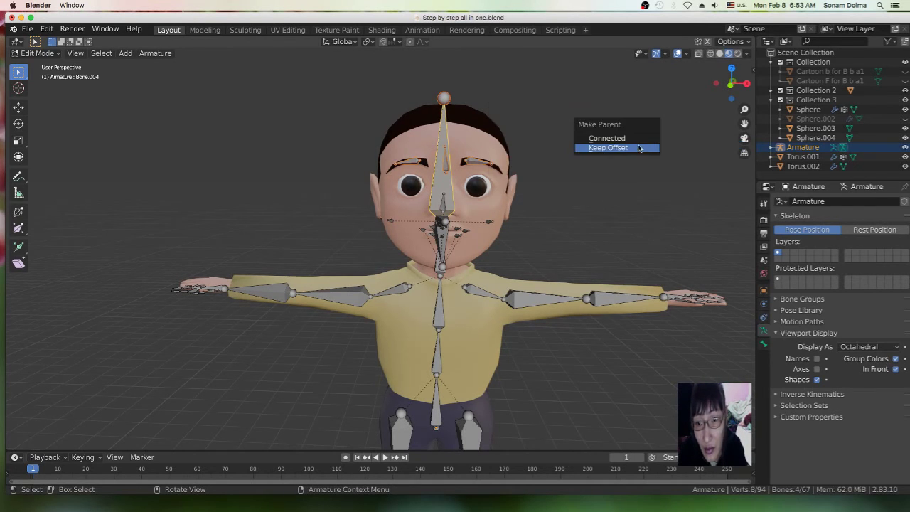
left_click(638, 148)
- Circle-select all the hand and finger bones of the character's right hand and turn off the armature's In Front display
scroll(520, 158, "up", 2)
middle_click_drag(520, 158, 527, 207)
middle_click_drag(275, 300, 460, 252, "shift")
scroll(423, 313, "up", 4)
middle_click_drag(422, 313, 457, 264, "shift")
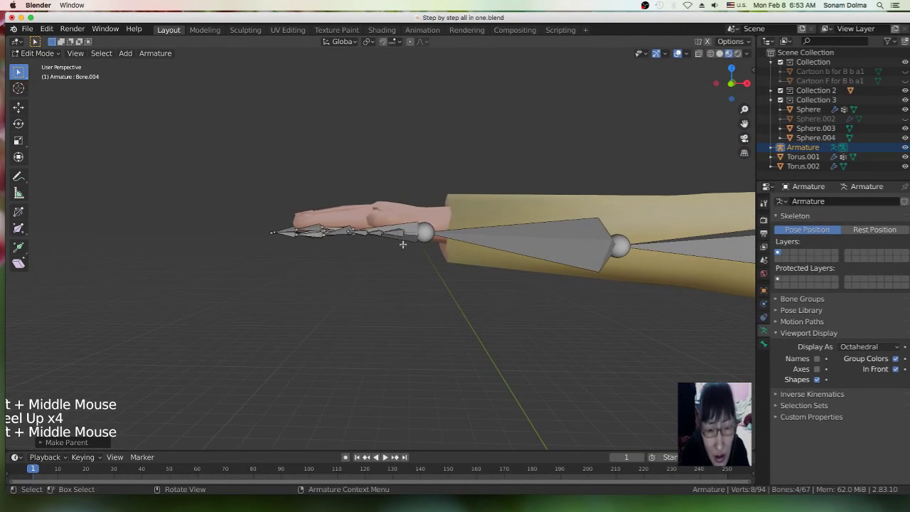
left_click(387, 251)
key("c")
mouse_move(386, 252)
left_mouse_down()
mouse_move(378, 265)
mouse_move(320, 244)
left_mouse_up()
right_click(320, 244)
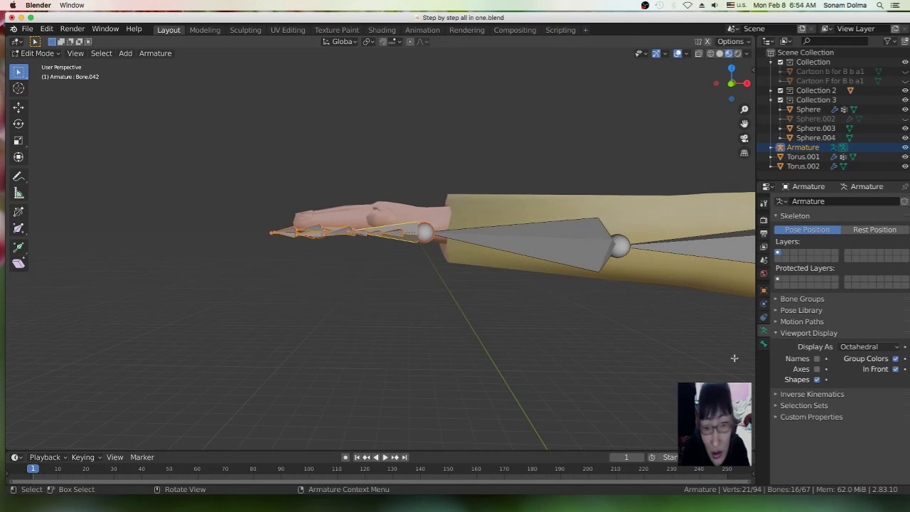
left_click(895, 370)
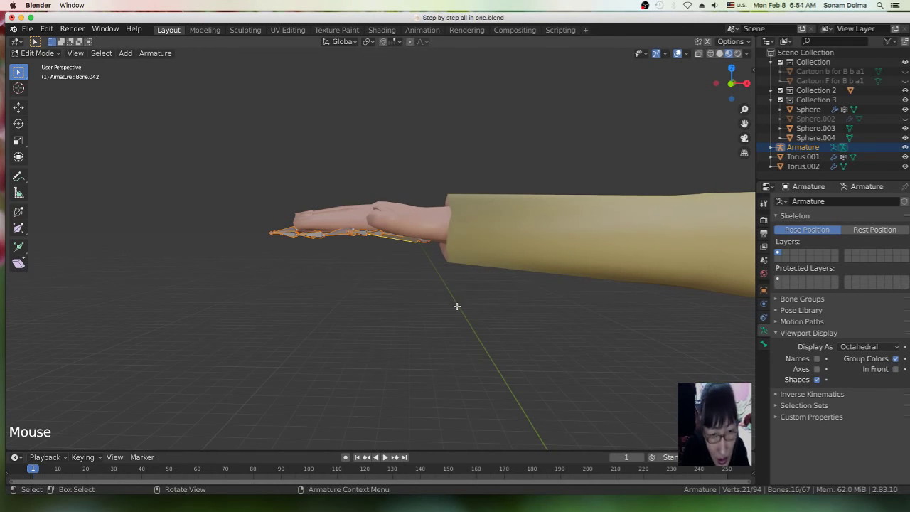
- Raise the selected hand bones along the global Z axis towards the inside of the hand mesh
middle_click_drag(456, 306, 459, 305)
key("g")
key("z")
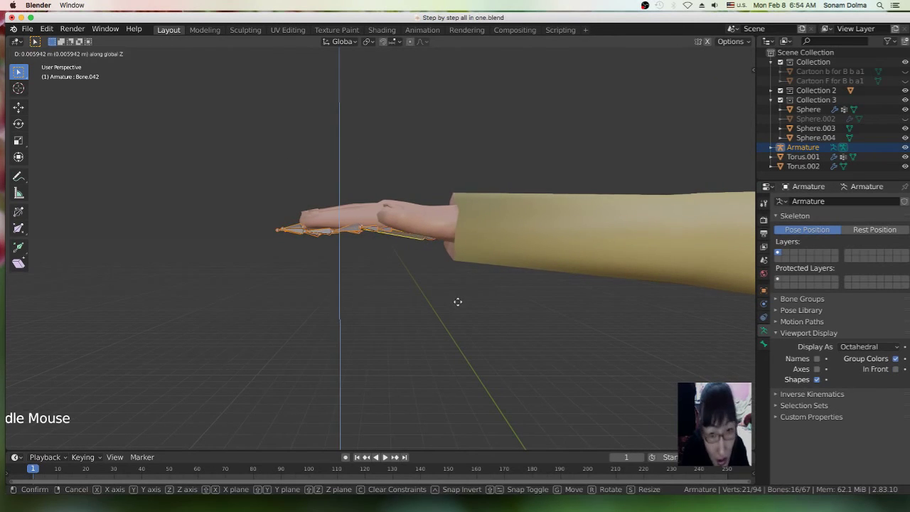
left_click(463, 294)
- Shift the selected hand bones freely, viewed from above, to line them up with the palm and fingers
middle_click_drag(491, 306, 416, 314)
key("g")
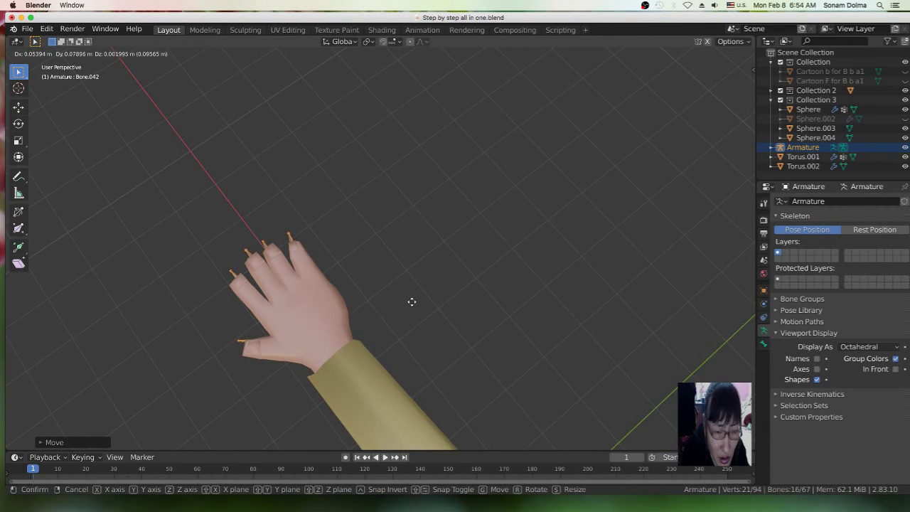
left_click(412, 303)
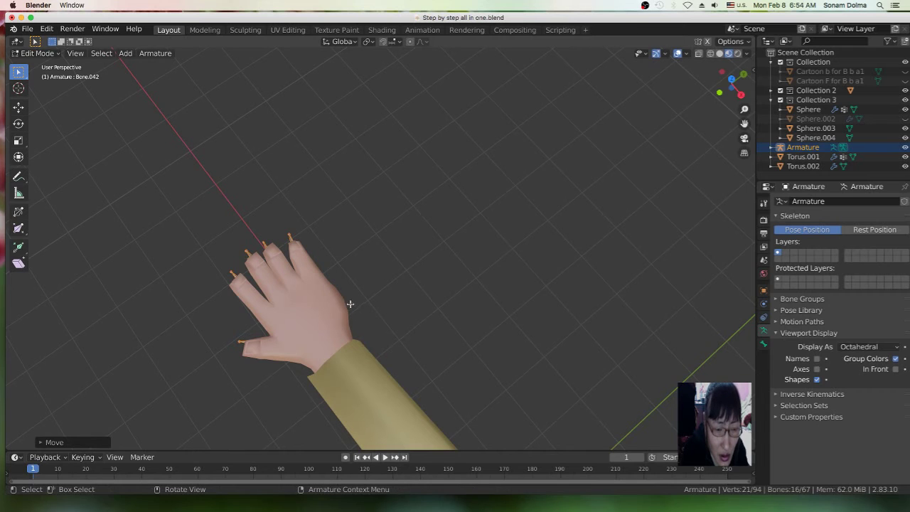
key("g")
left_click(352, 304)
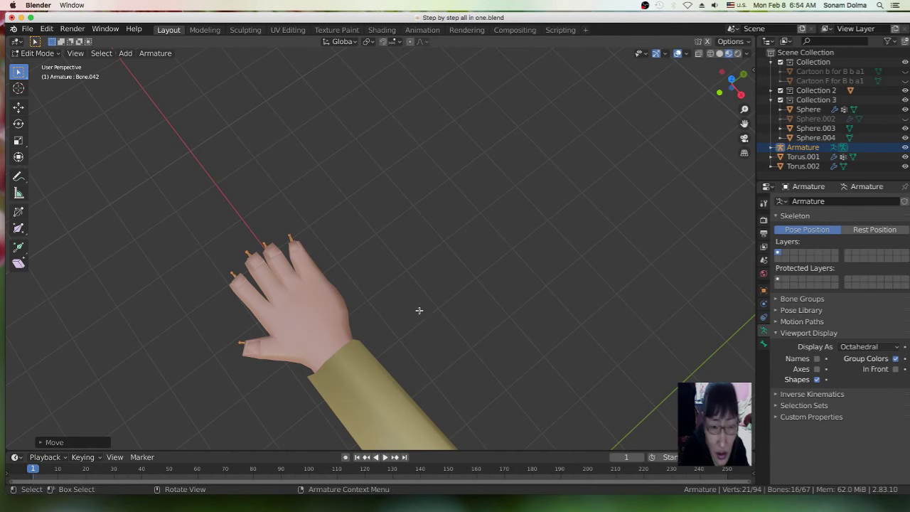
- Turn the armature's In Front display back on, then move and rotate the selected hand bones to fit inside the hand mesh
left_click(896, 369)
middle_click_drag(445, 299, 493, 224)
key("g")
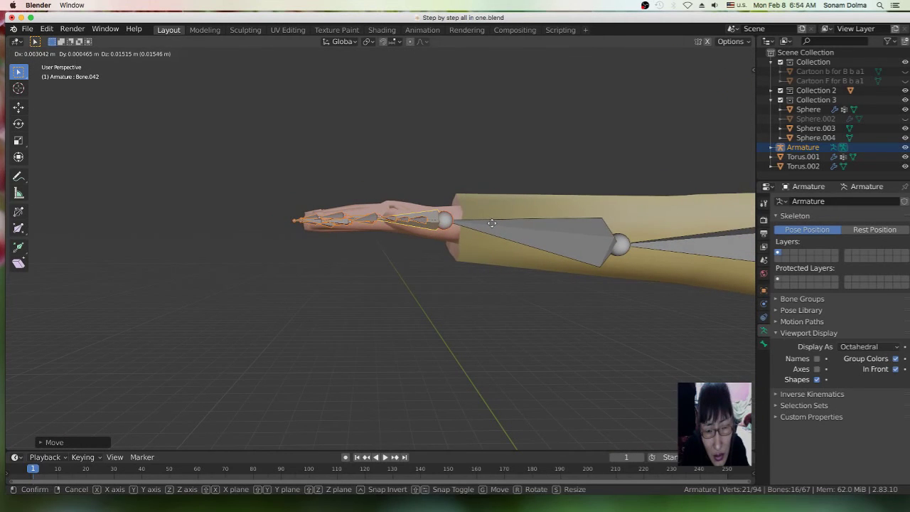
left_click(492, 223)
middle_click_drag(456, 250, 458, 251)
middle_click_drag(593, 229, 369, 356)
scroll(588, 232, "down", 1)
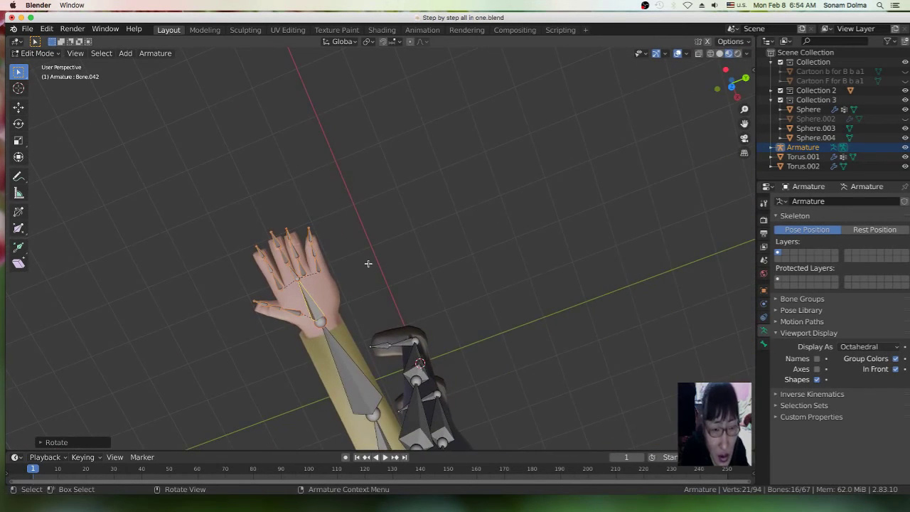
scroll(367, 263, "up", 3)
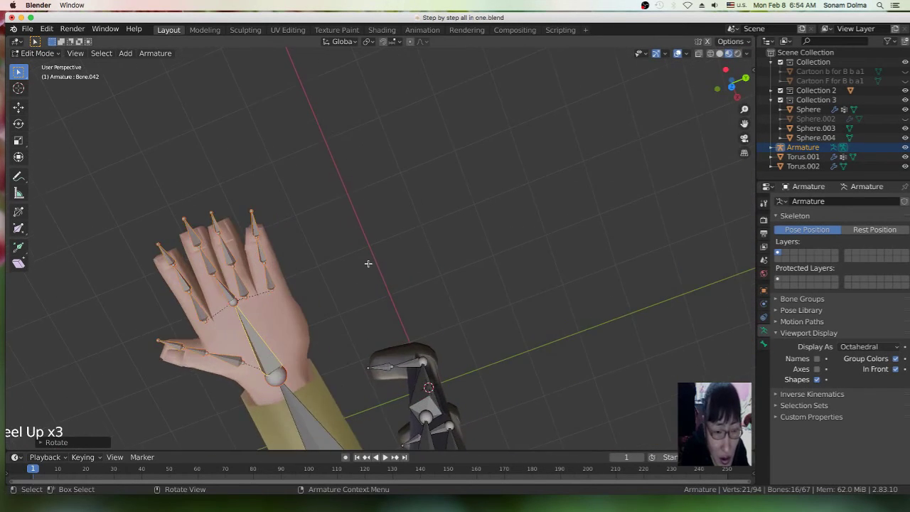
- Turn off In Front and reposition the tip joints of the little, middle and ring finger bones just beyond their fingertips
left_click(896, 370)
left_click(254, 209)
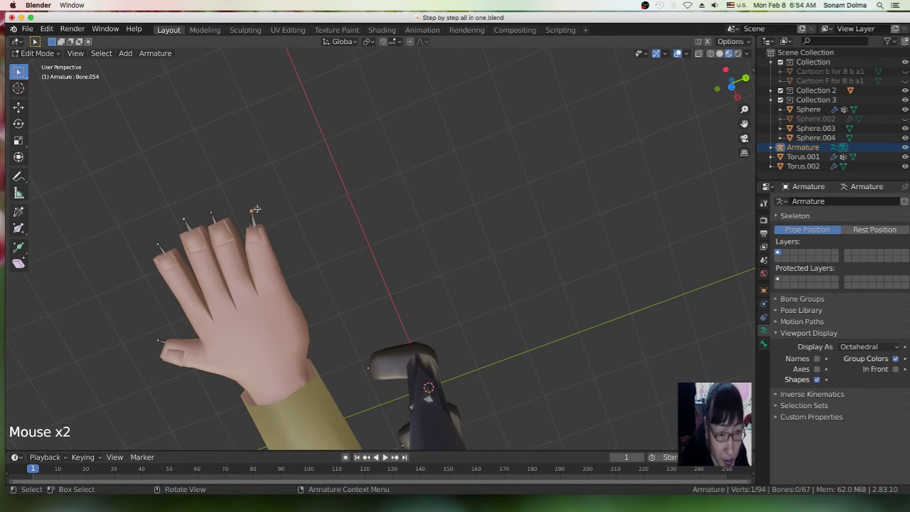
left_click(191, 215)
key("g")
left_click(194, 217)
left_click(209, 211)
key("g")
left_click(212, 211)
- Reposition the tip joints of the index finger and thumb bones, then turn the armature's In Front display back on
left_click(157, 244)
key("g")
left_click(158, 257)
left_click(156, 337)
key("g")
left_click(154, 346)
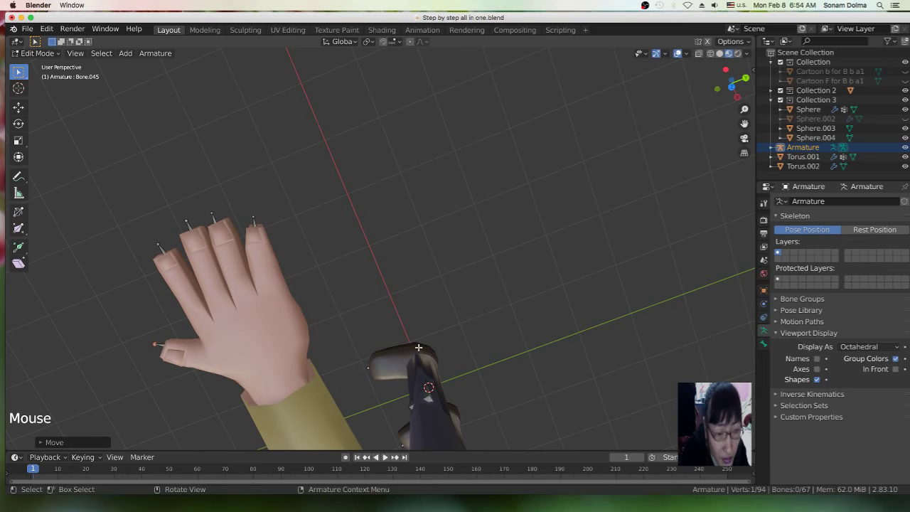
left_click(897, 370)
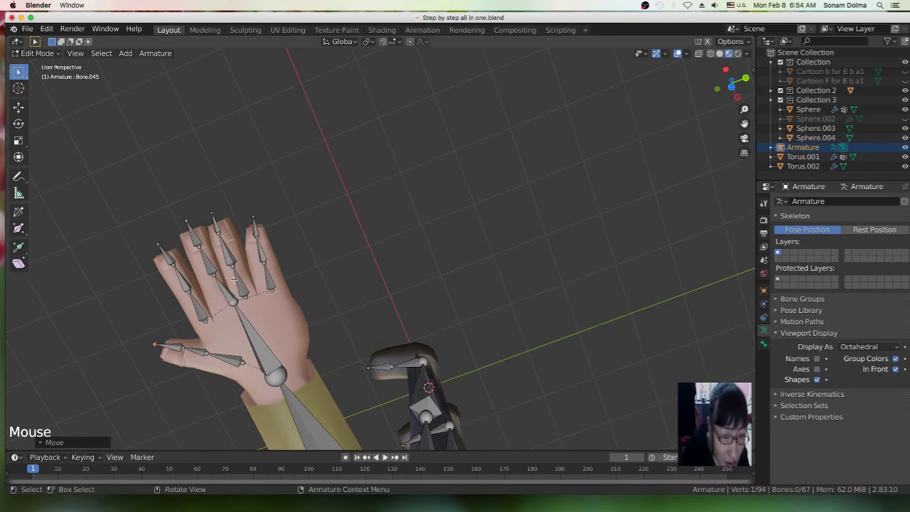
- Fine-tune the joint where the hand bone meets the middle finger so it sits centred at the knuckles
left_click_drag(230, 298, 236, 304)
middle_click_drag(253, 301, 304, 271)
scroll(276, 232, "down", 1)
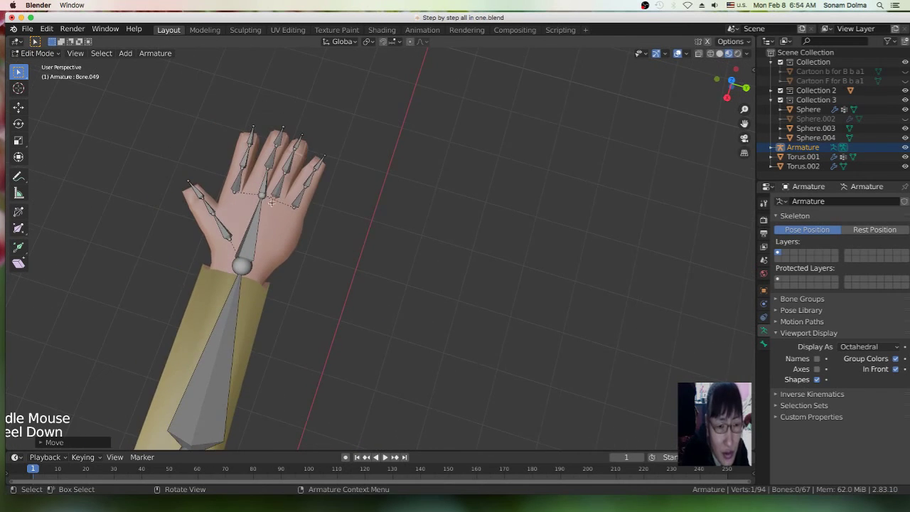
scroll(273, 208, "down", 2)
left_click(300, 211)
left_click_drag(300, 210, 305, 224)
- Select all bones of the armature
scroll(340, 272, "down", 6)
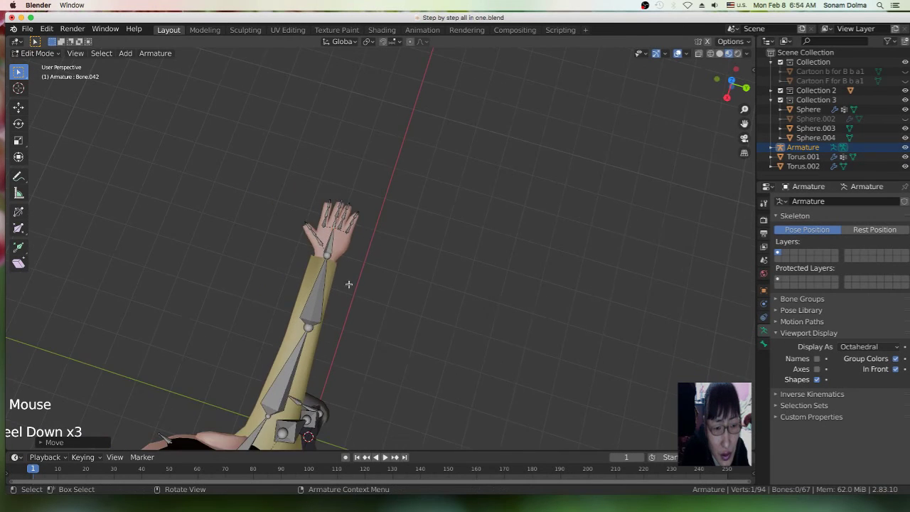
middle_click_drag(199, 399, 470, 297)
scroll(573, 300, "down", 4)
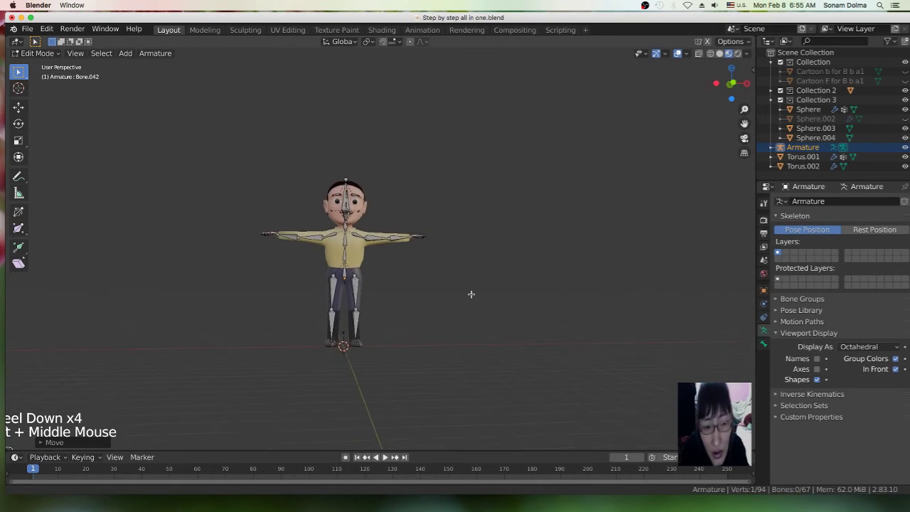
scroll(470, 297, "up", 3)
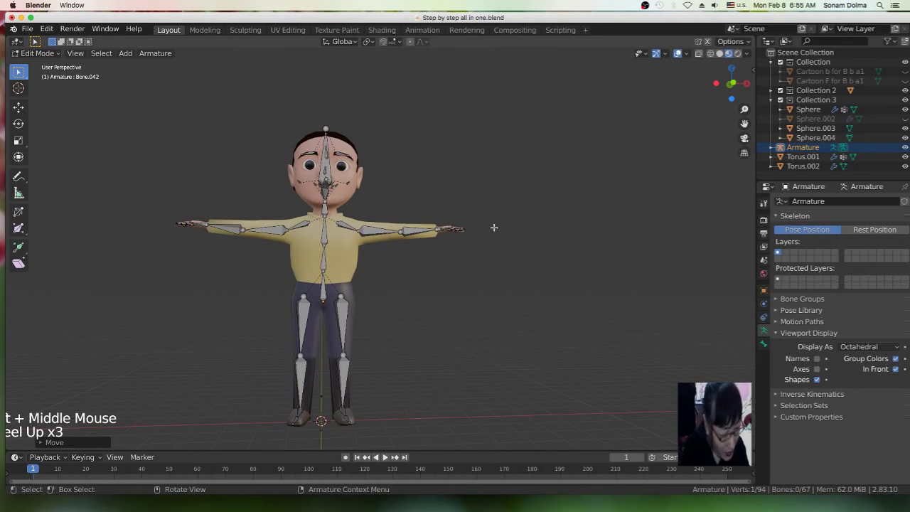
key("a")
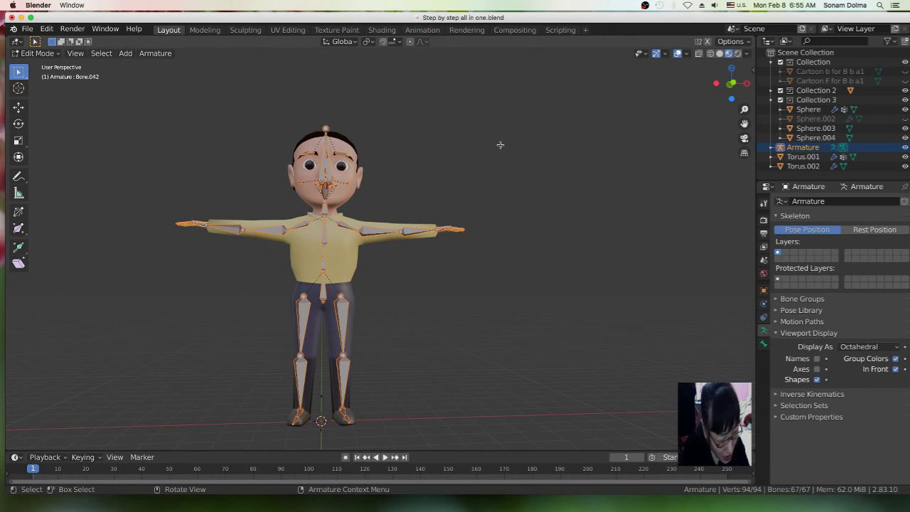
key("super+n")
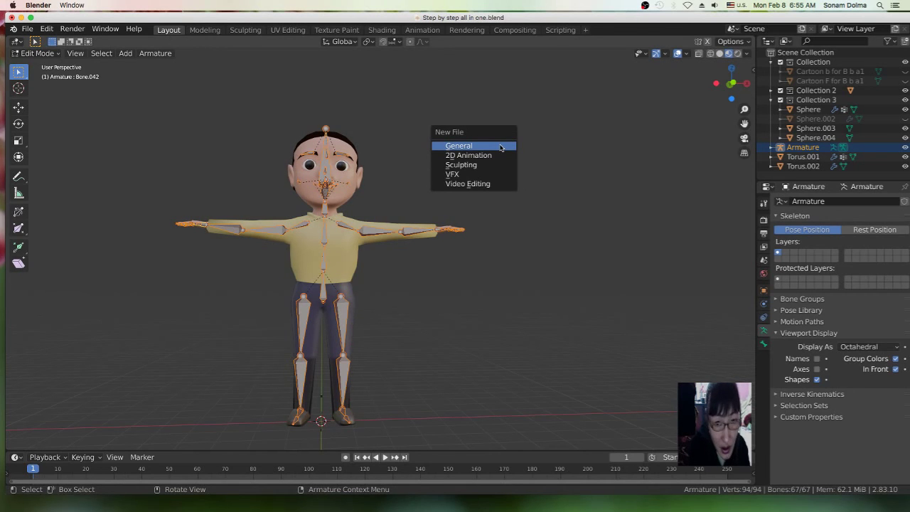
right_click(539, 195)
right_click(539, 194)
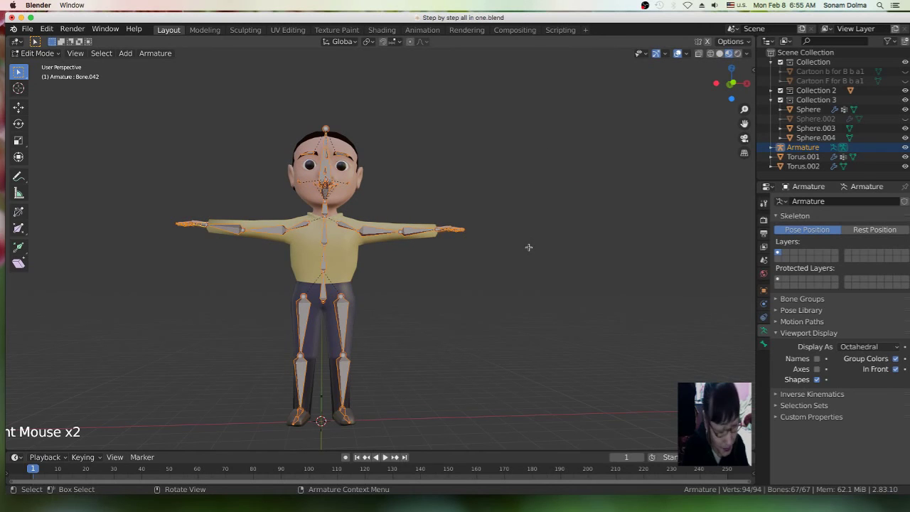
- Recalculate the roll of all selected bones using the Active Bone option
key("shift+n")
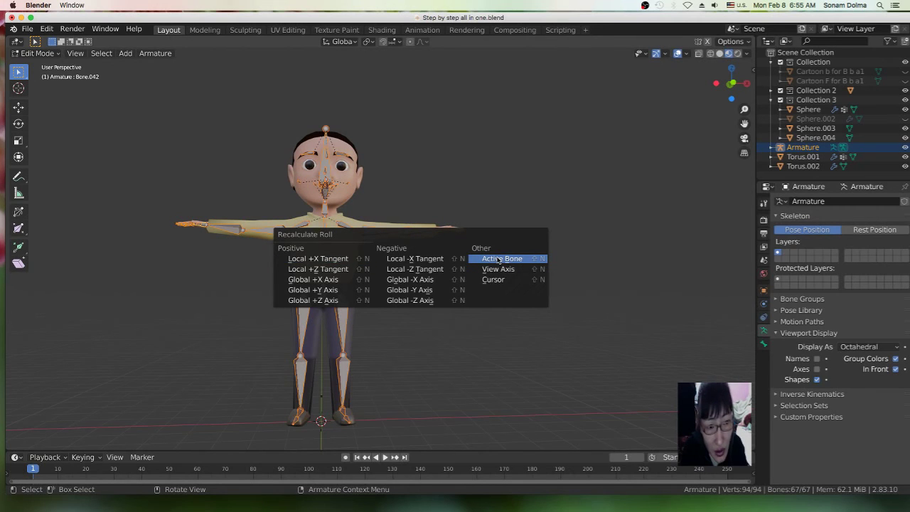
left_click(499, 259)
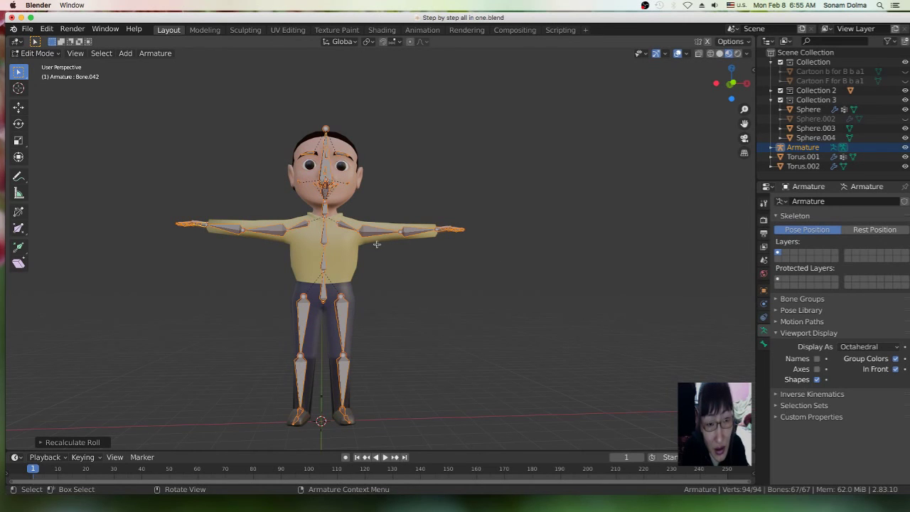
scroll(374, 246, "up", 2)
middle_click_drag(427, 252, 427, 234)
scroll(433, 282, "down", 3)
- Recalculate the roll of all selected bones using the View Axis option, with the character seen from the front
middle_click_drag(434, 281, 494, 252)
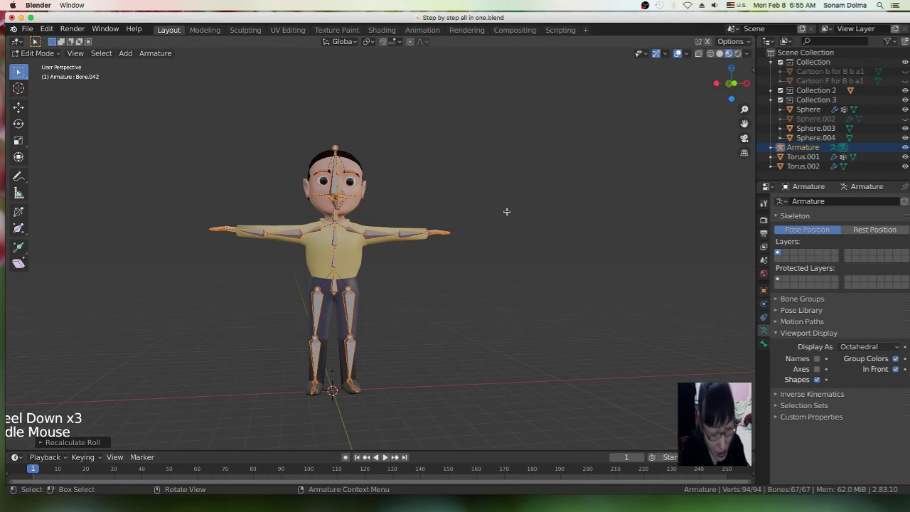
key("shift+n")
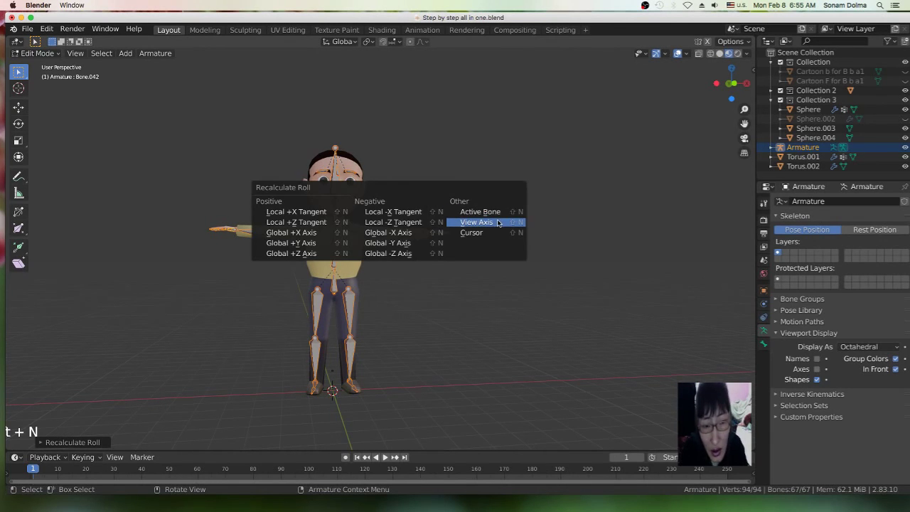
left_click(497, 222)
scroll(390, 262, "up", 3)
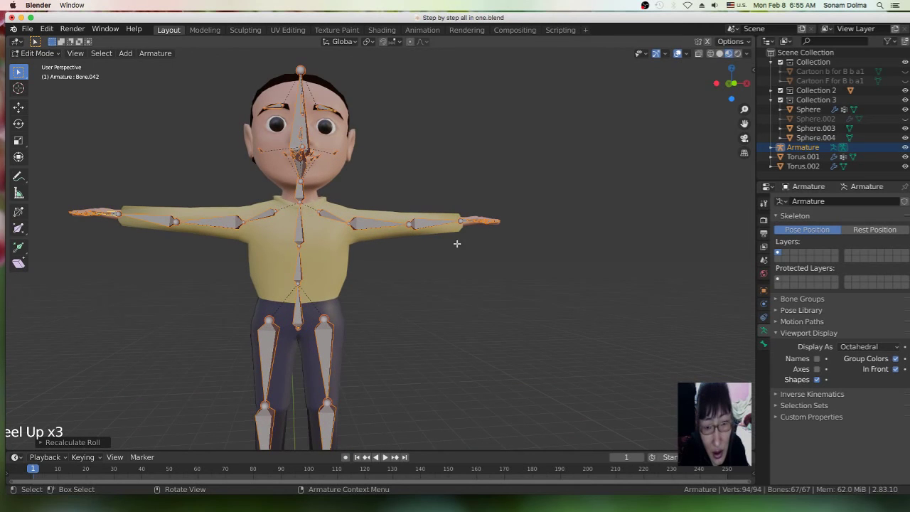
scroll(389, 235, "down", 3)
middle_click_drag(441, 269, 438, 268)
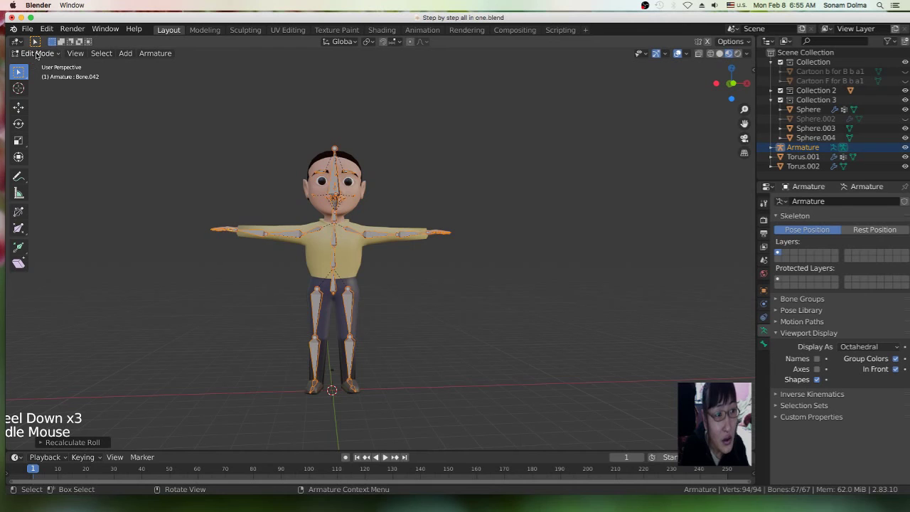
- Switch the armature to Object Mode and select the character's body mesh
left_click(37, 55)
left_click(36, 65)
scroll(404, 227, "up", 3)
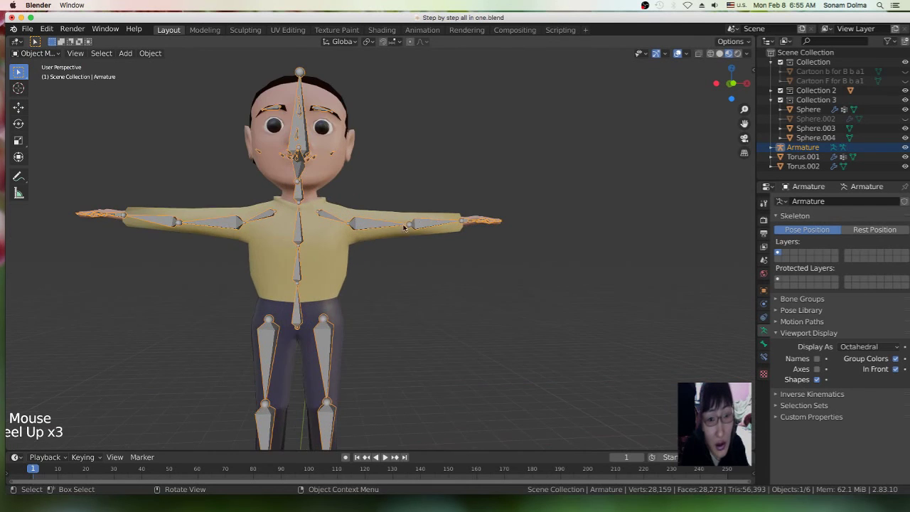
left_click(348, 254)
scroll(392, 283, "down", 3)
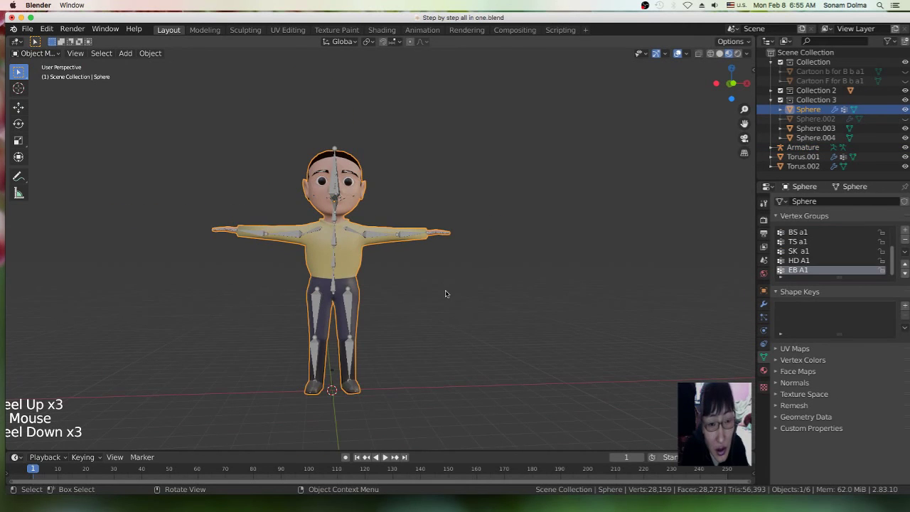
scroll(441, 294, "up", 2)
middle_click_drag(401, 294, 494, 303)
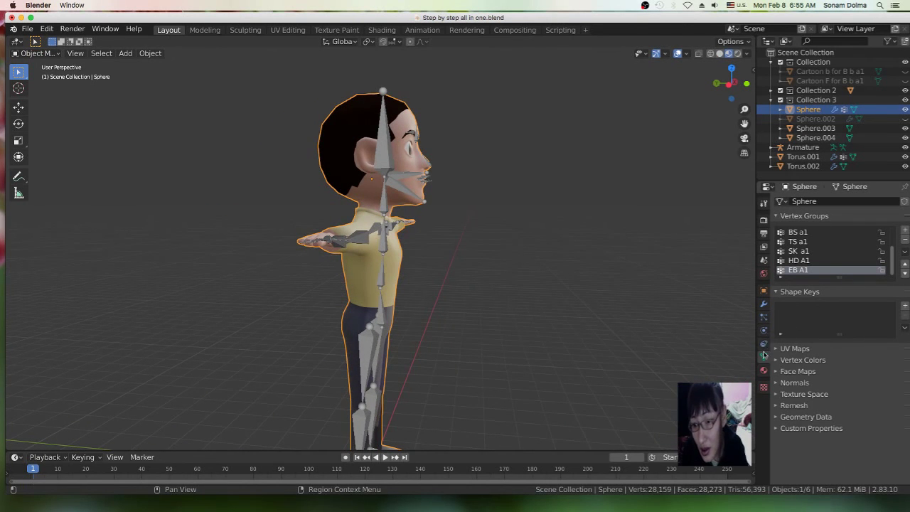
- Select the armature, turn off its In Front display and inspect the character's front for protruding bones
left_click(786, 147)
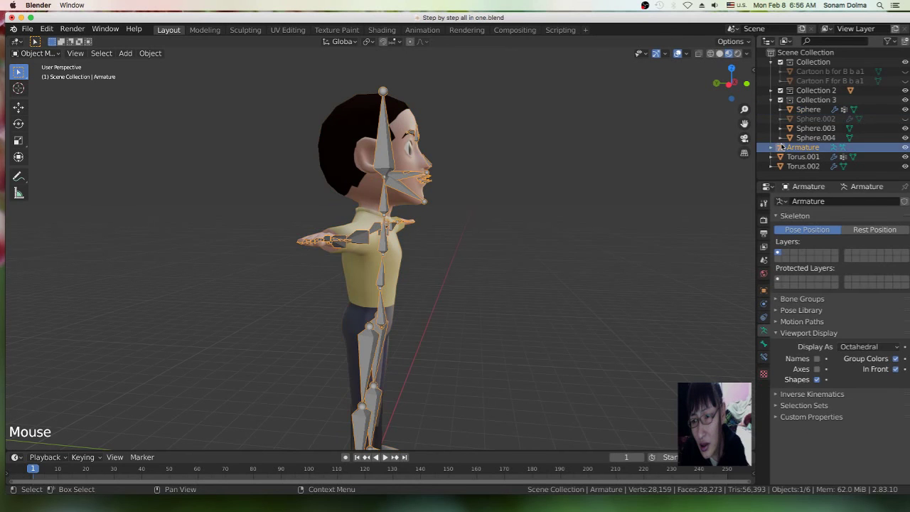
left_click(895, 369)
middle_click_drag(588, 275, 493, 264)
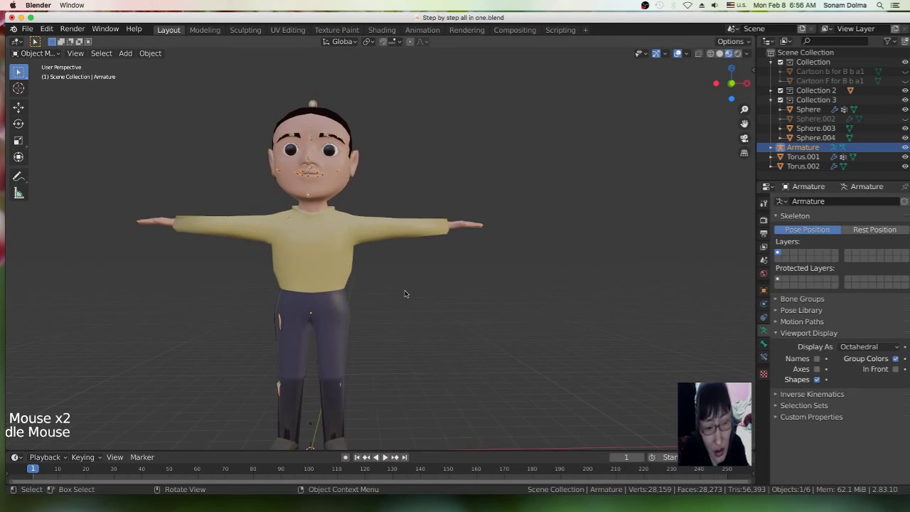
scroll(398, 297, "down", 3)
middle_click_drag(398, 296, 407, 267, "shift")
scroll(409, 299, "up", 4)
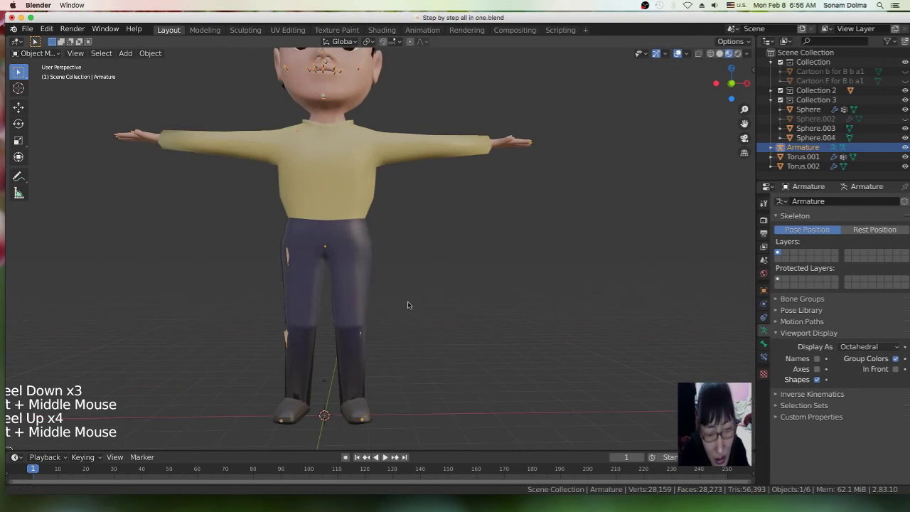
middle_click_drag(406, 309, 312, 312, "shift")
- Select the body mesh, then select the armature by a bone protruding from the leg
left_click(320, 307)
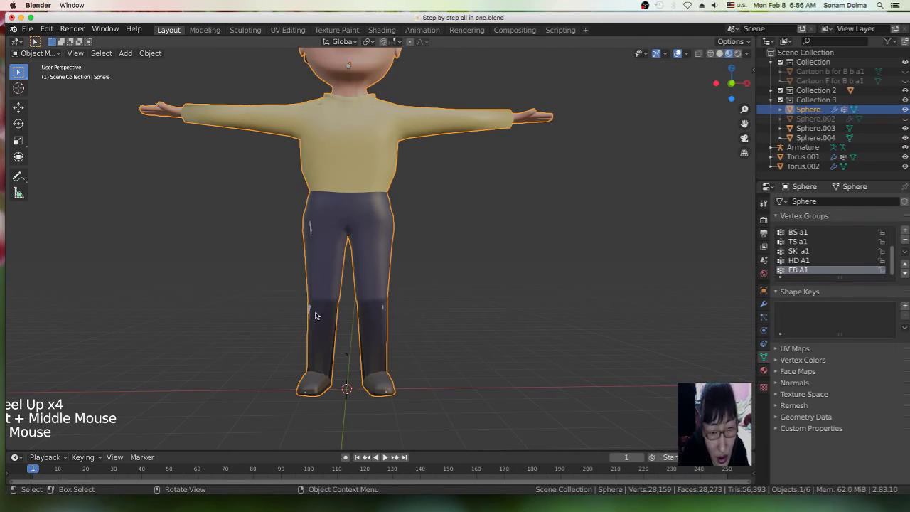
left_click(315, 313)
scroll(451, 274, "down", 2)
middle_click_drag(501, 264, 512, 233)
scroll(472, 218, "down", 2)
scroll(468, 264, "up", 4)
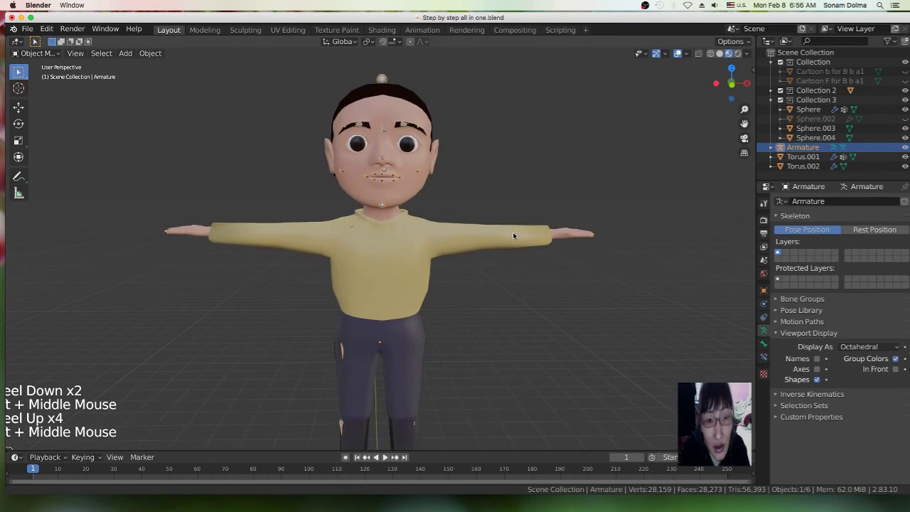
- Select the body mesh, add the armature as the active object, and turn the armature's In Front display back on
left_click(385, 250)
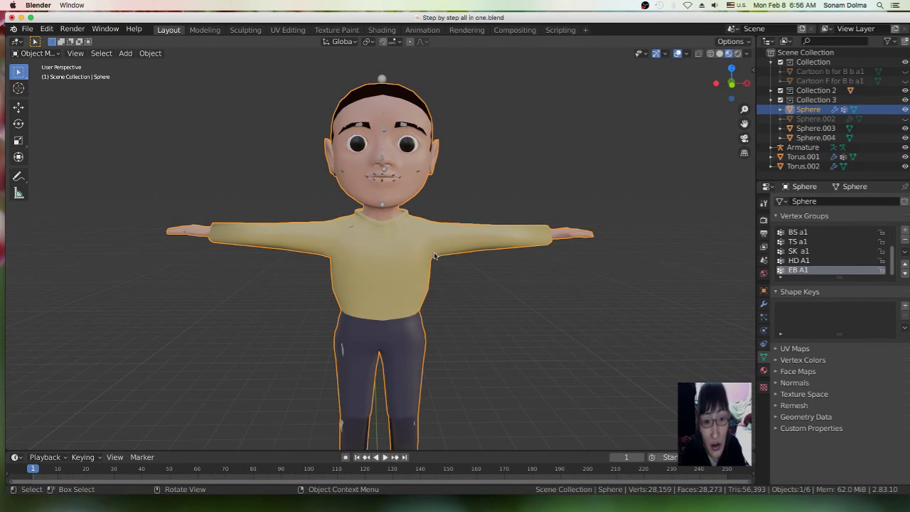
key("shift")
left_click(382, 79, "shift")
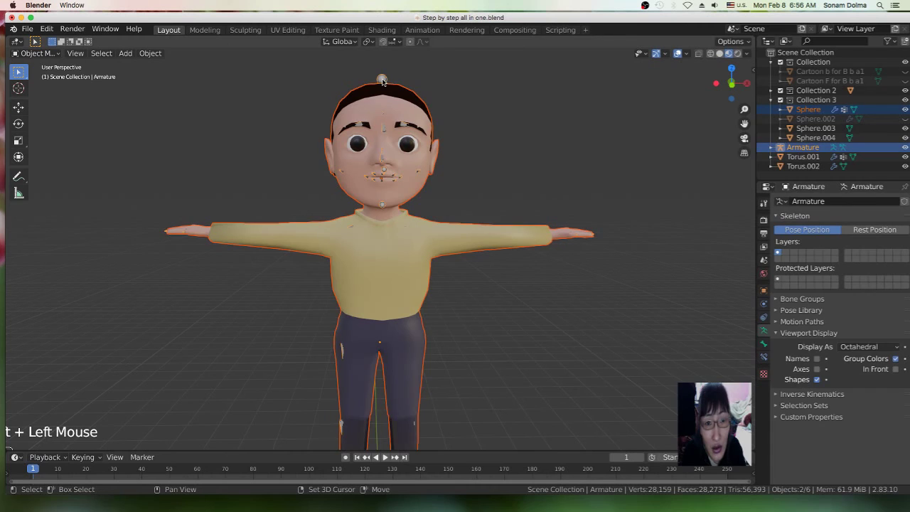
scroll(530, 131, "down", 3)
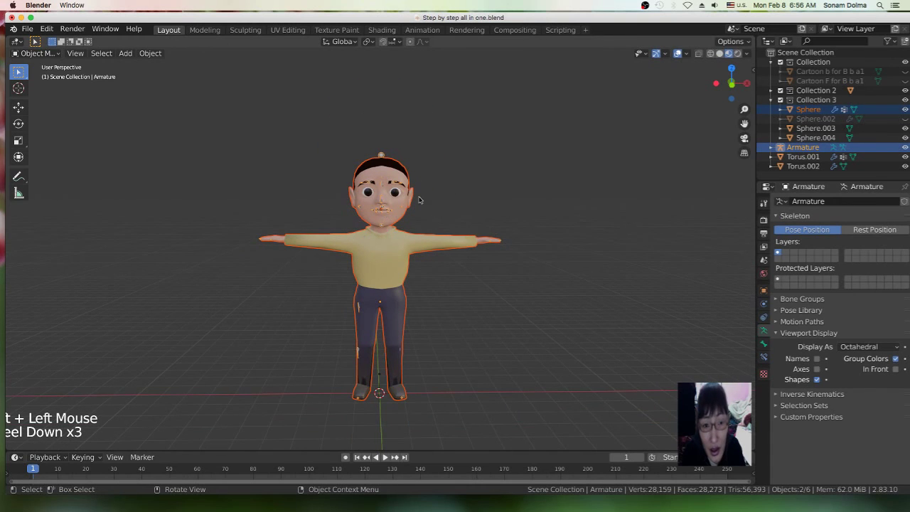
left_click(896, 370)
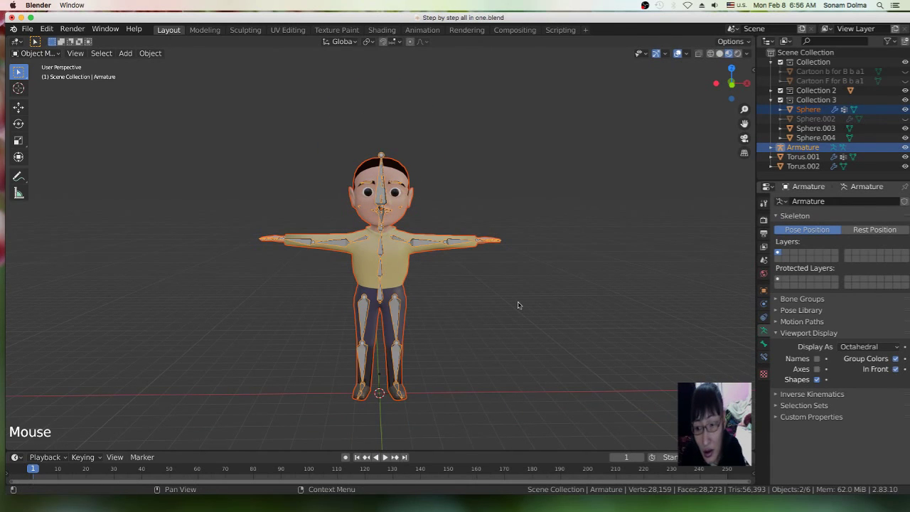
left_click(400, 272)
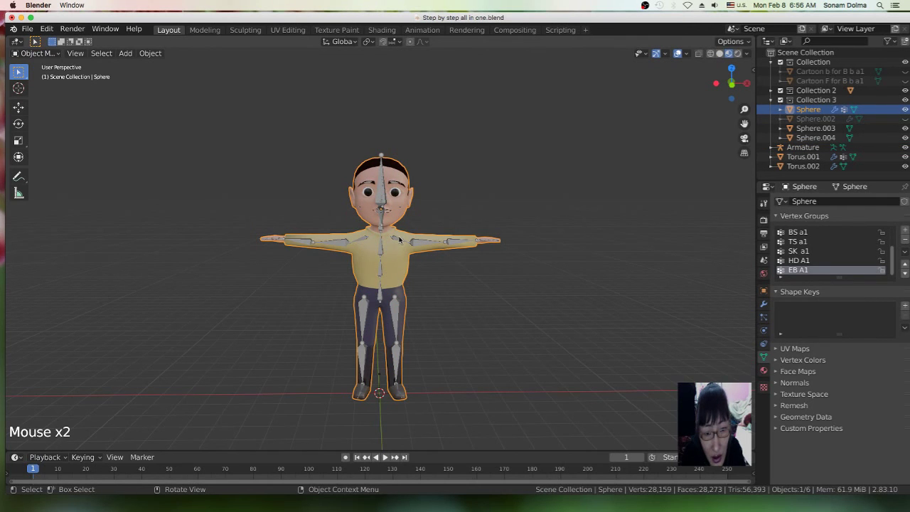
left_click(400, 240, "shift")
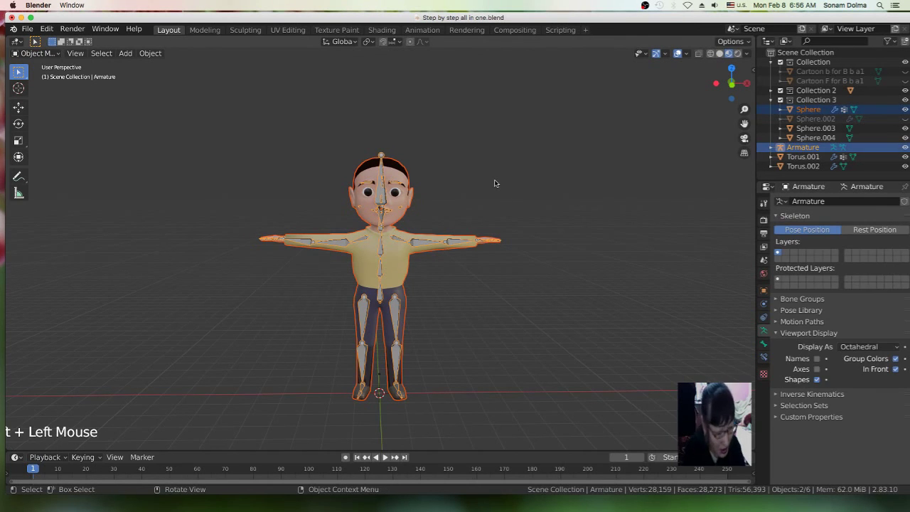
right_click(532, 110)
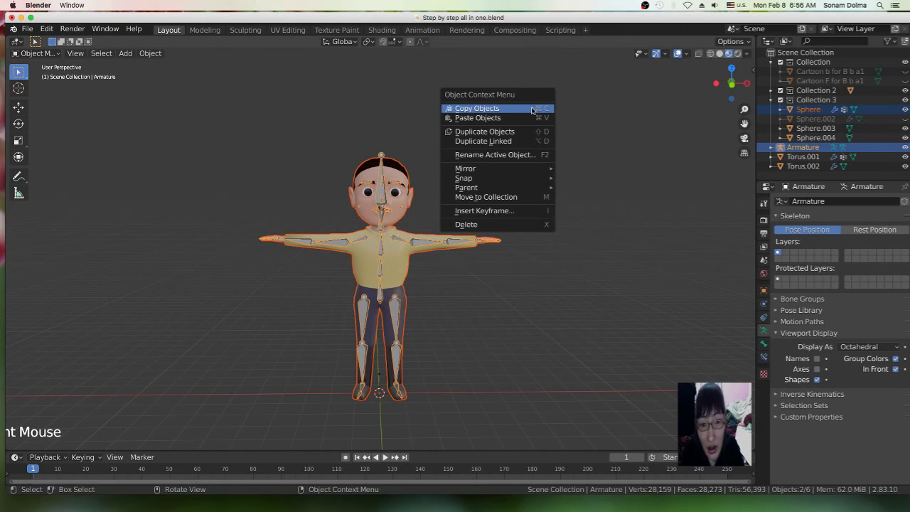
mouse_move(515, 187)
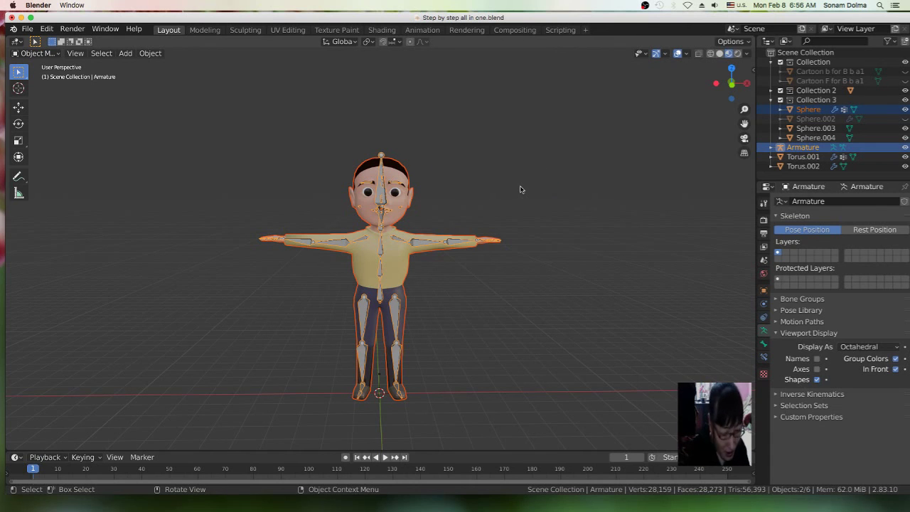
- Parent the selected body mesh to the armature using Armature Deform with Automatic Weights
key("ctrl+p")
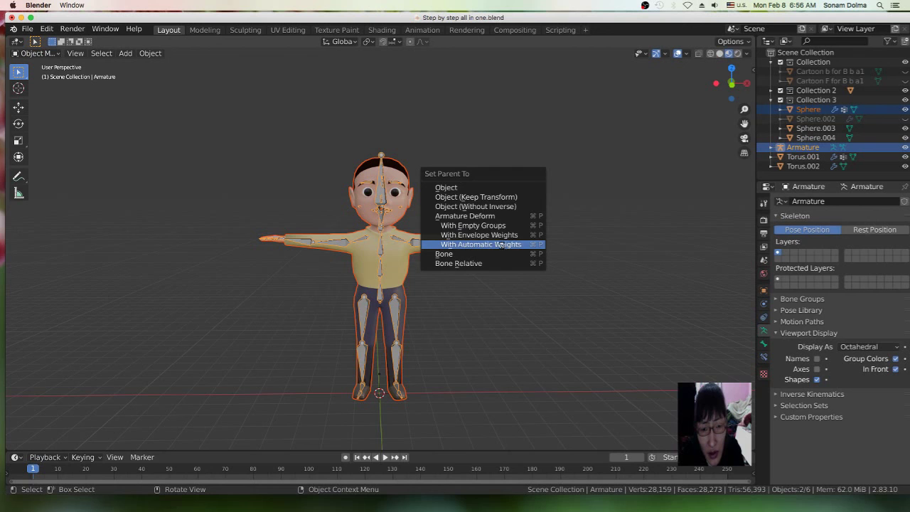
left_click(501, 245)
left_click(461, 247)
scroll(473, 240, "up", 3)
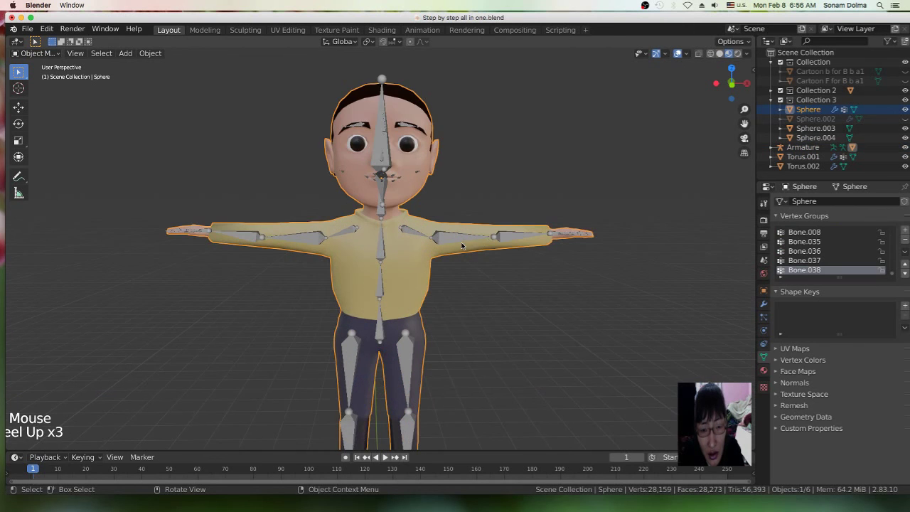
- Select the armature and switch it from Object Mode to Pose Mode
left_click(483, 232)
scroll(488, 238, "up", 2)
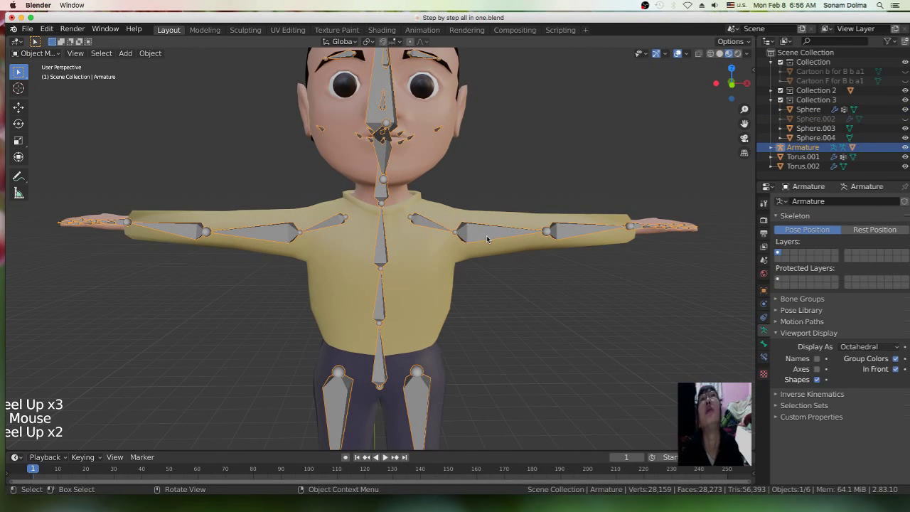
left_click(501, 233)
left_click(508, 237)
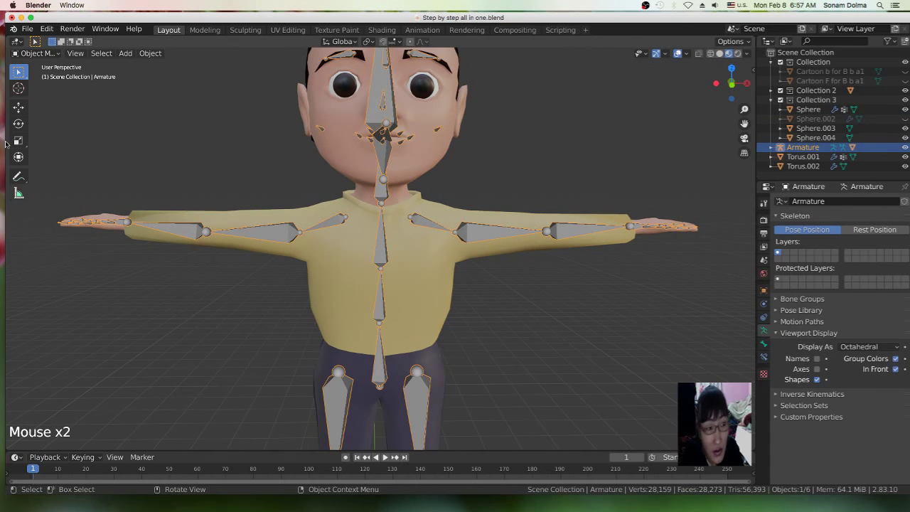
left_click(37, 54)
left_click(41, 84)
- Rotate the character's left upper arm bone down to the side and bend the forearm bone in across the body
left_click(512, 239)
scroll(501, 246, "down", 2)
scroll(500, 245, "down", 2)
key("r")
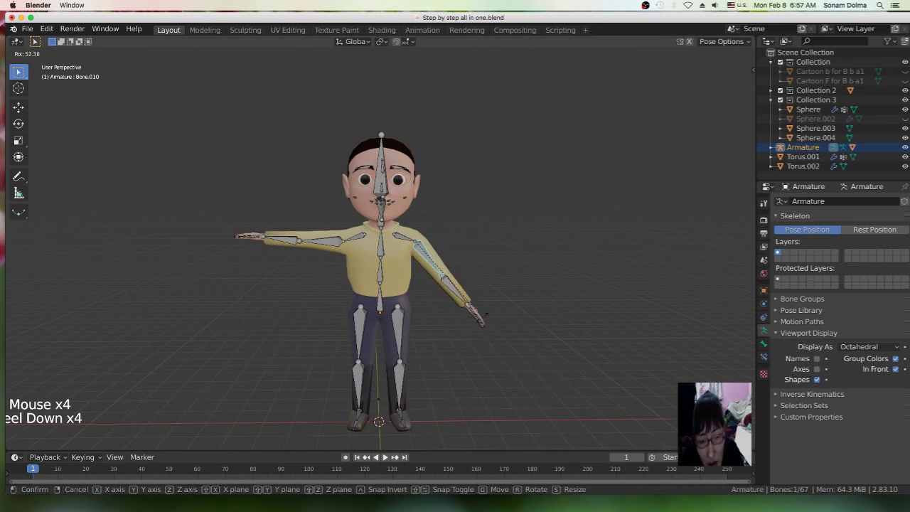
left_click(459, 305)
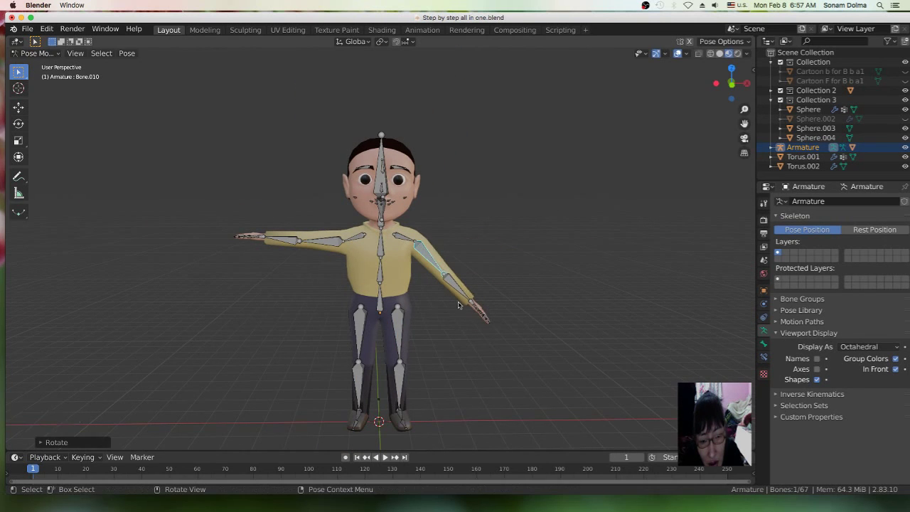
key("r")
left_click(455, 302)
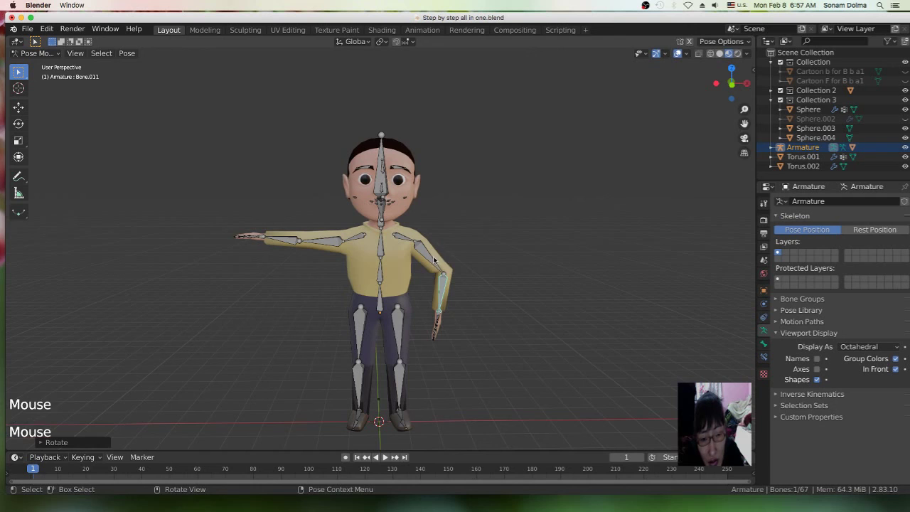
key("r")
left_click(461, 303)
left_click(416, 305)
key("r")
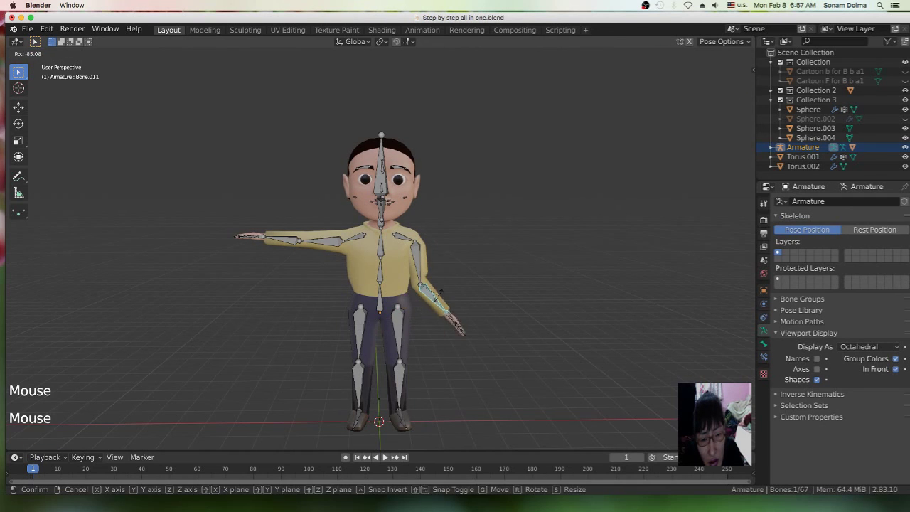
left_click(376, 264)
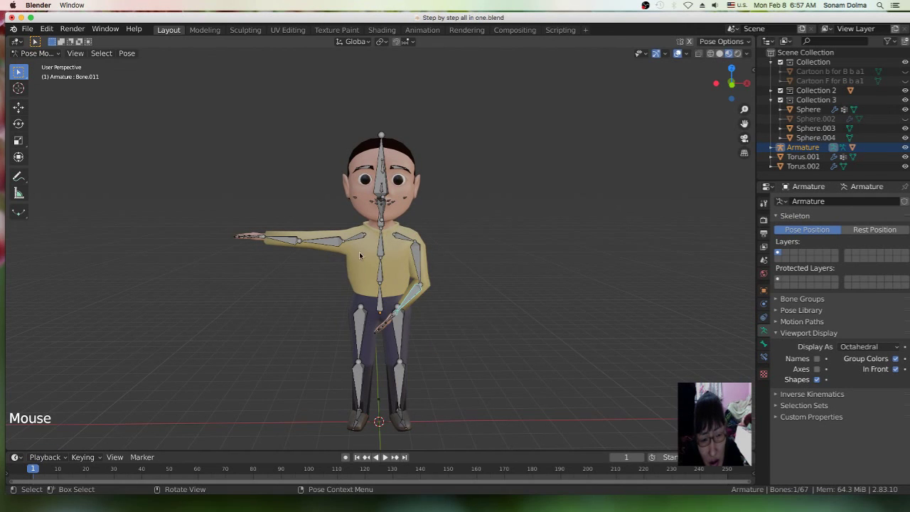
- Lower the character's right upper arm to its side and rotate the left forearm to hang straight
left_click(325, 243)
key("r")
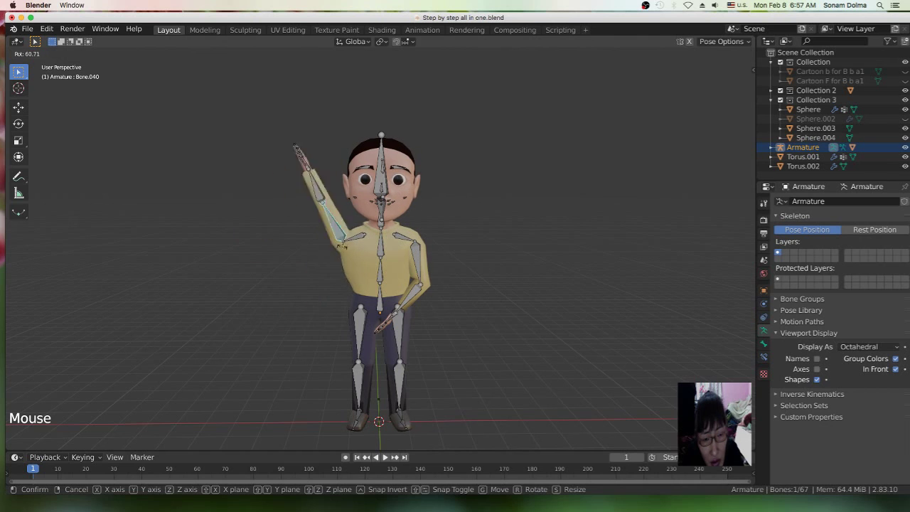
left_click(368, 224)
scroll(381, 276, "up", 2)
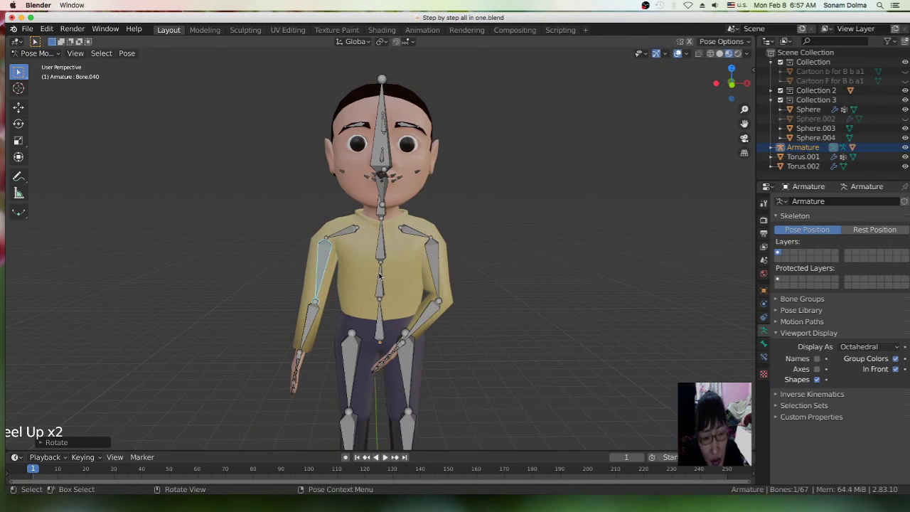
left_click_drag(329, 264, 318, 246)
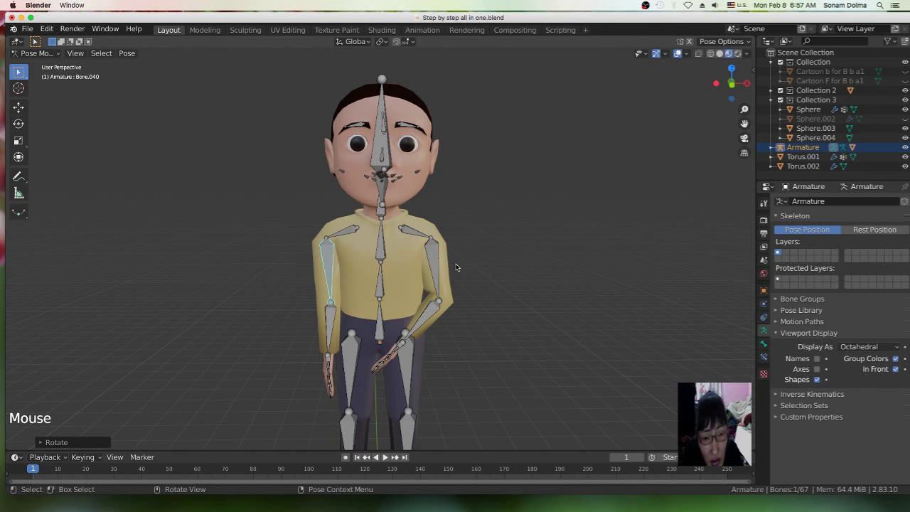
left_click_drag(426, 315, 440, 331)
- Rotate the character's right thigh bone forward from a side view
scroll(439, 331, "down", 1)
scroll(440, 331, "down", 1)
left_click(398, 347)
middle_click_drag(398, 347, 377, 338)
mouse_move(374, 334)
left_mouse_down()
mouse_move(349, 337)
mouse_move(373, 337)
mouse_move(364, 340)
left_mouse_up()
key("Escape")
middle_click_drag(399, 316, 424, 325)
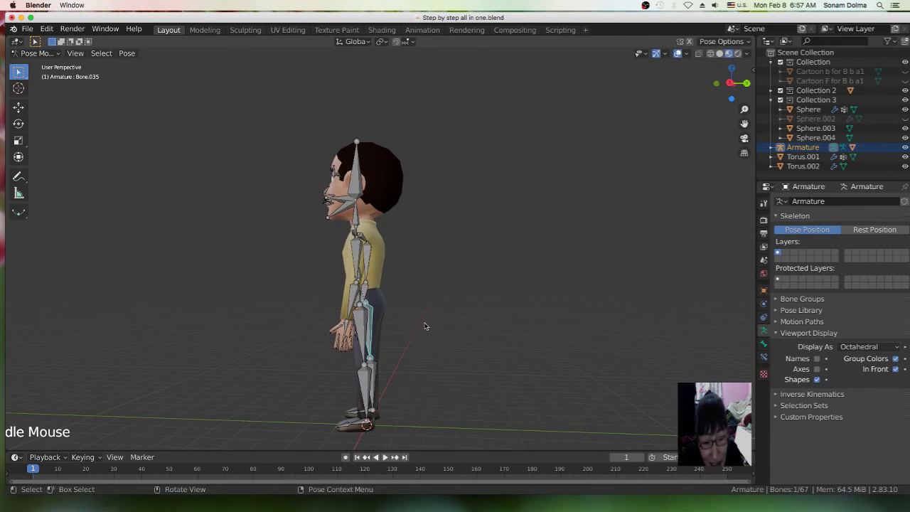
key("r")
left_click(386, 333)
- Swing the character's left thigh bone backward and rotate its shin bone
left_click(366, 352)
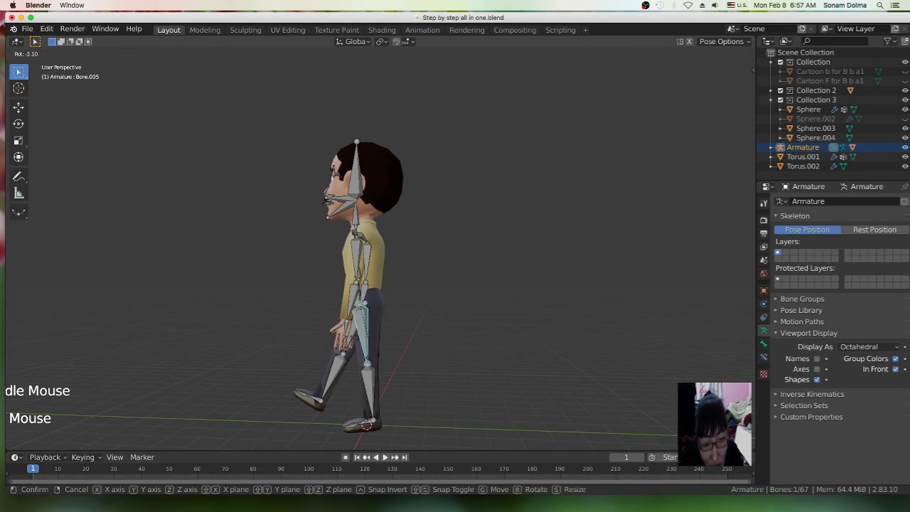
key("r")
left_click(442, 327)
left_click(439, 340)
key("r")
left_click(467, 325)
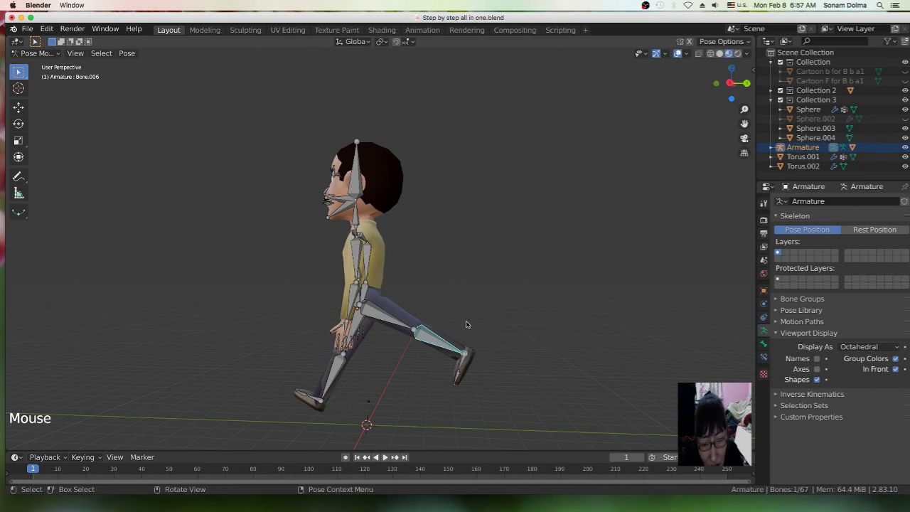
- Try rotating the left foot bone and the neck bone to test how the mesh deforms
left_click(460, 368)
key("r")
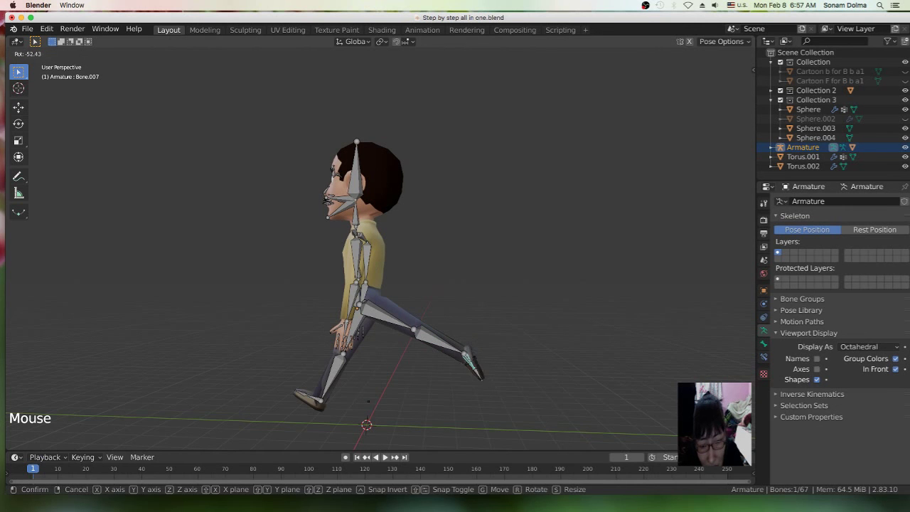
key("Escape")
middle_click_drag(411, 343, 382, 224)
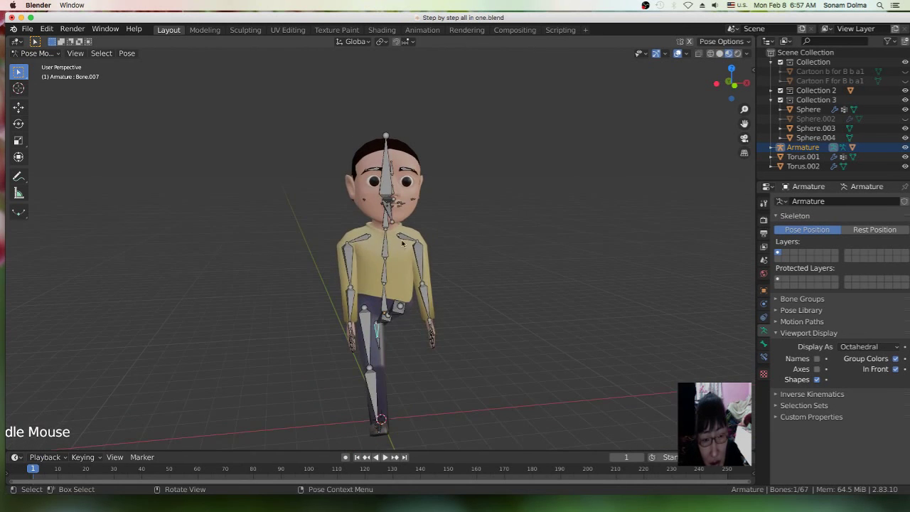
left_click(383, 225)
key("r")
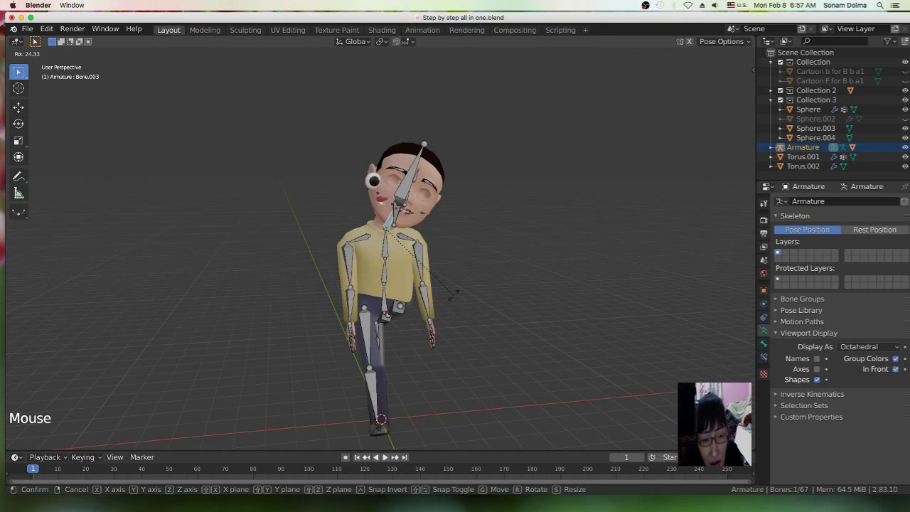
key("Escape")
- Rotate the jaw bone downward from a side view to open the mouth
middle_click_drag(452, 265, 519, 296)
scroll(510, 303, "up", 5)
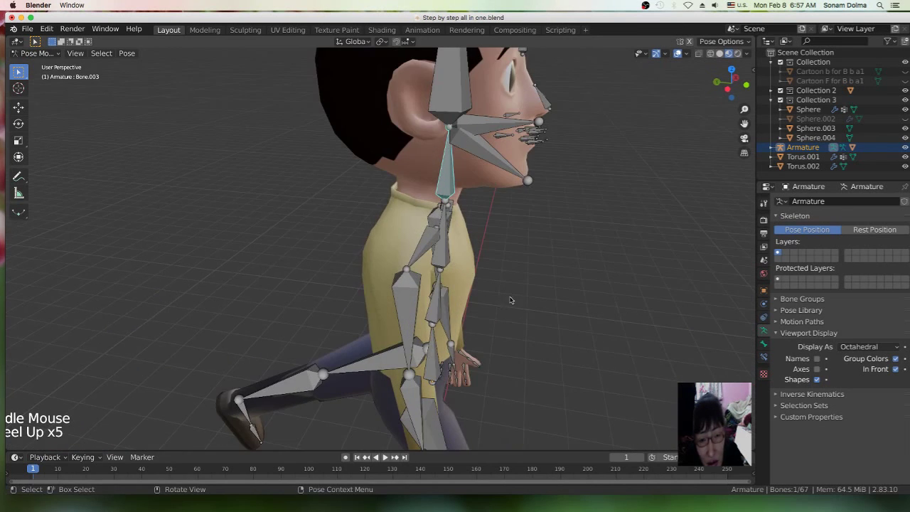
left_click(498, 160)
key("r")
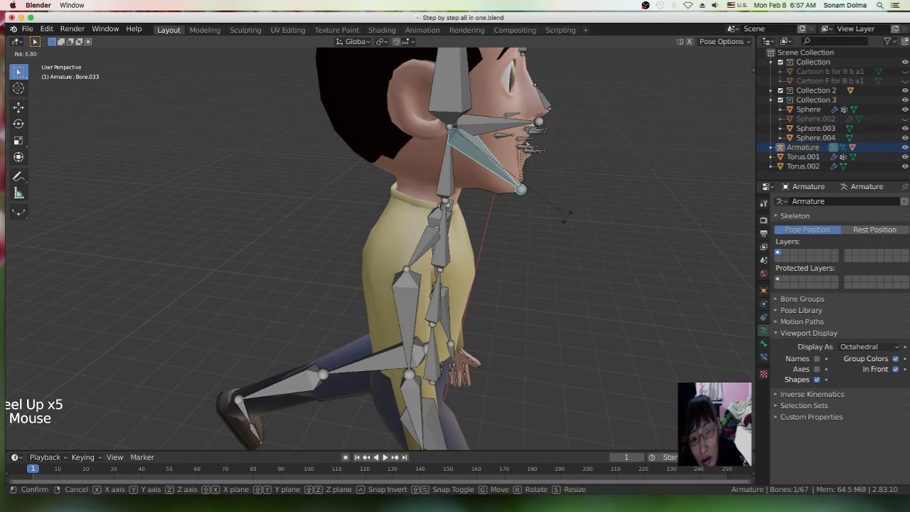
left_click(566, 225)
- Move the two mouth corner bones outward and upward to shape a smile
middle_click_drag(608, 264, 517, 263)
scroll(439, 209, "up", 1)
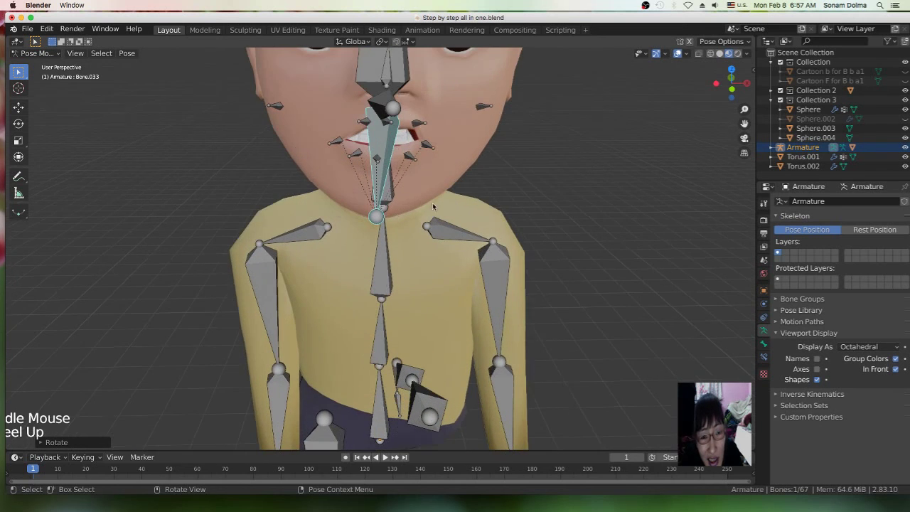
left_click(425, 146)
key("g")
left_click(453, 144)
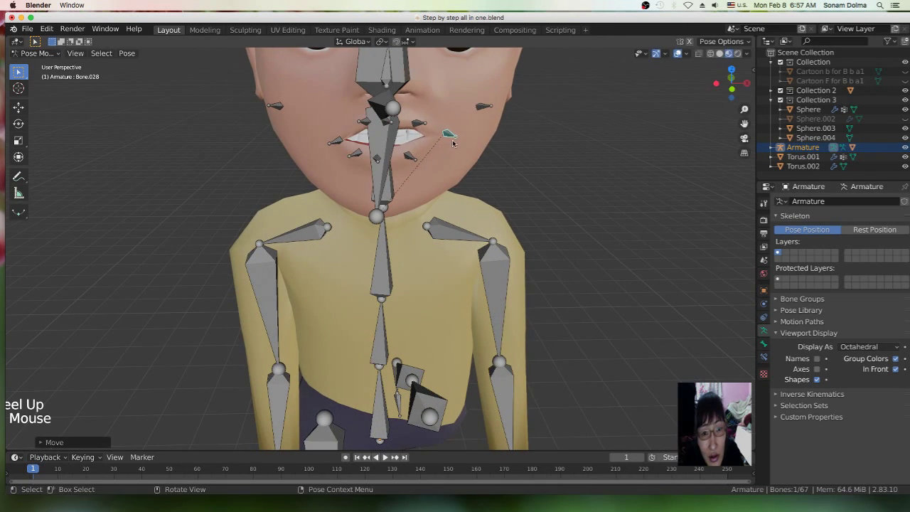
left_click(332, 150)
key("g")
left_click(324, 134)
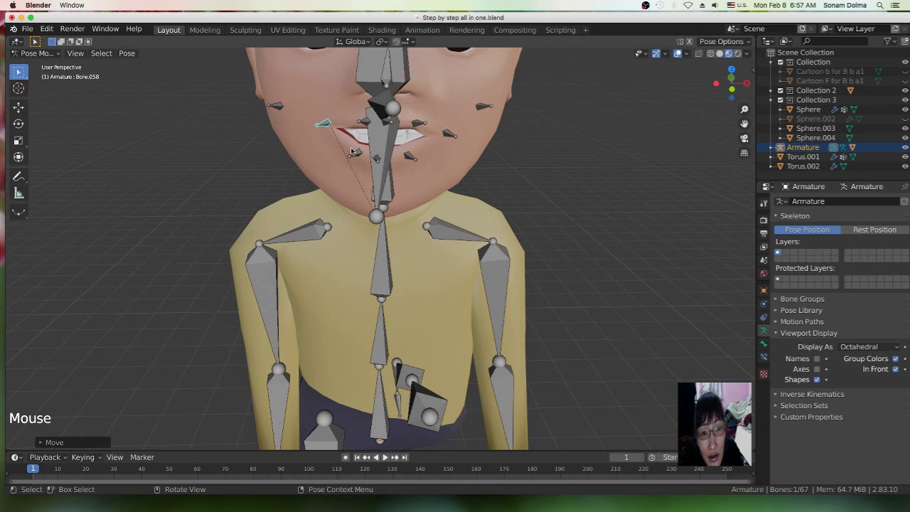
- Try moving the lower lip bones on both sides of the mouth
left_click(406, 158)
key("g")
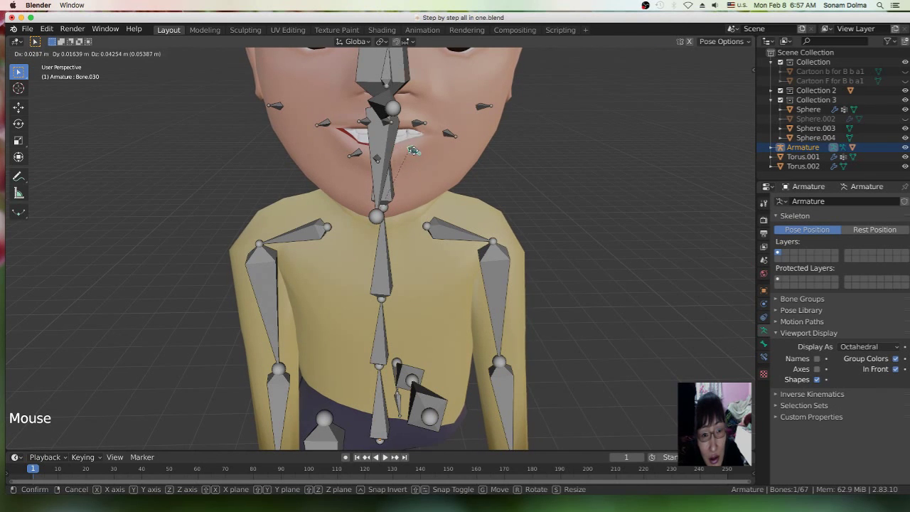
right_click(415, 195)
left_click(354, 153)
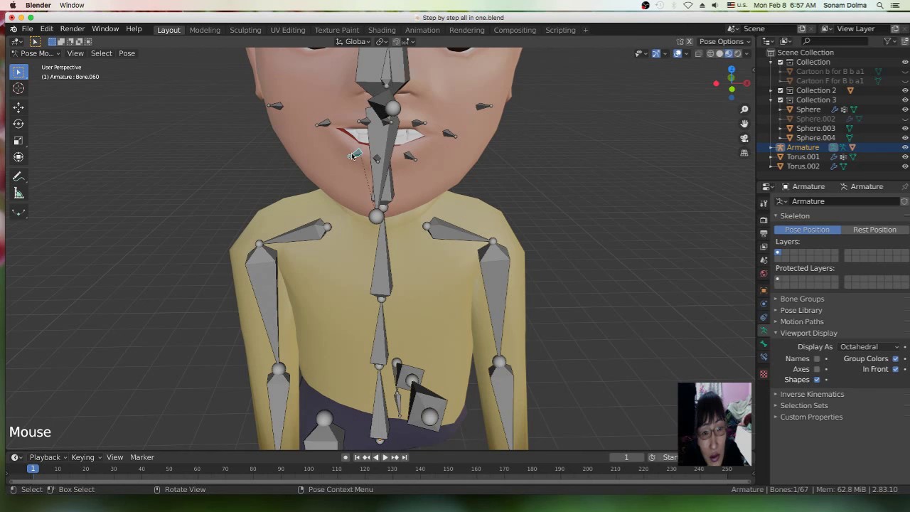
key("g")
right_click(347, 191)
- Try moving the cheek bones on both sides of the face
left_click(484, 107)
key("g")
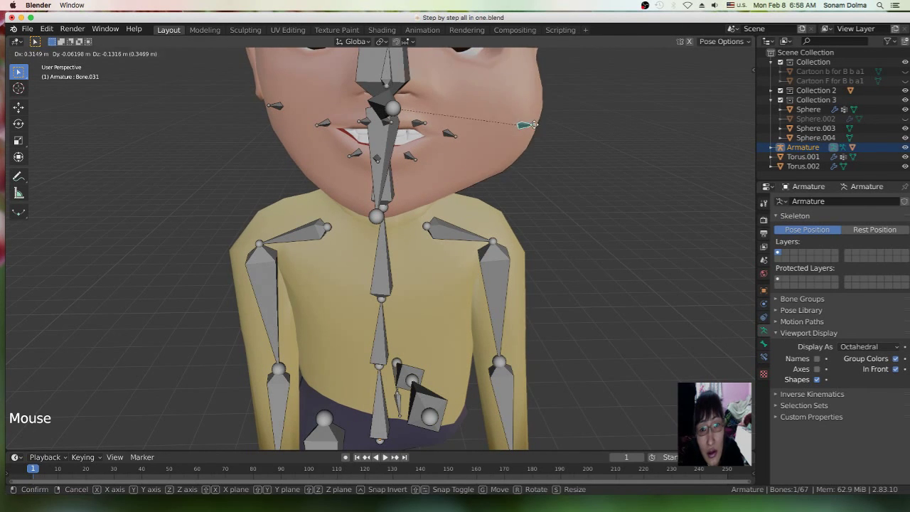
right_click(527, 116)
scroll(281, 108, "down", 2)
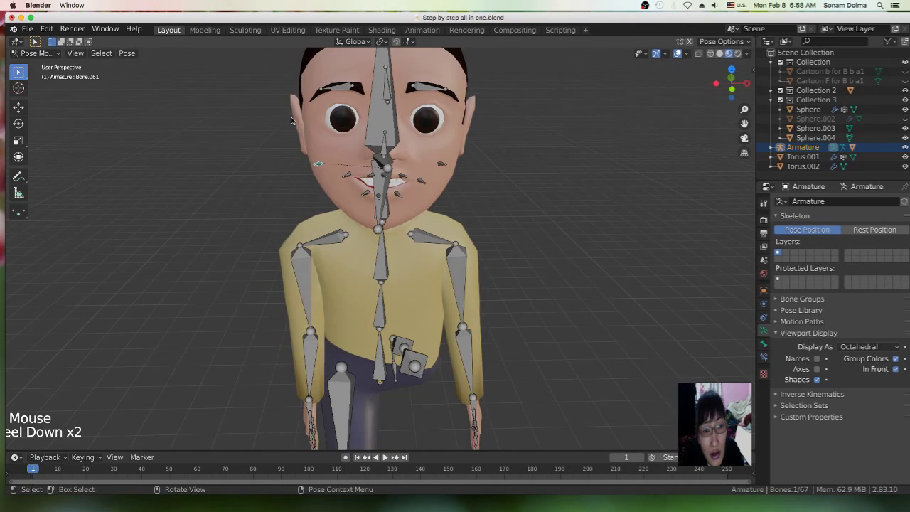
left_click(310, 155)
key("g")
right_click(323, 165)
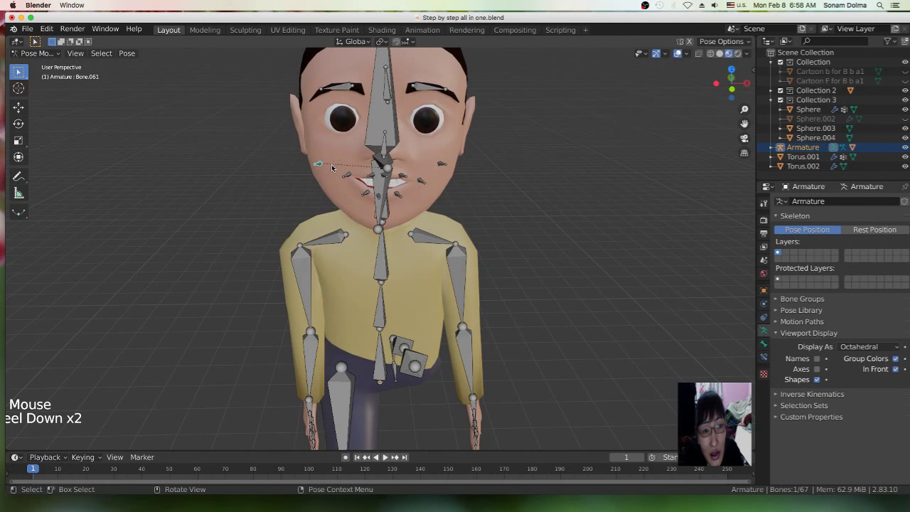
- Try moving the left and right eyebrow bones
left_click(433, 88)
key("g")
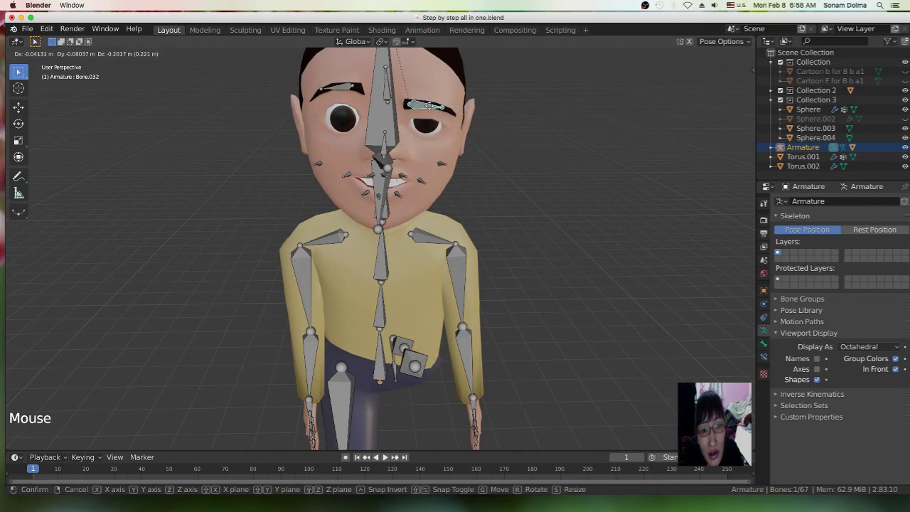
right_click(433, 97)
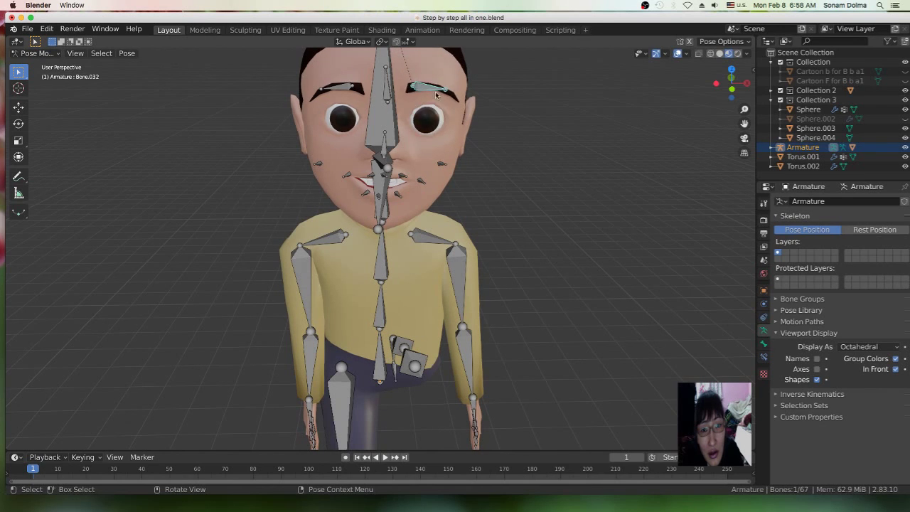
right_click(356, 89)
left_click(341, 87)
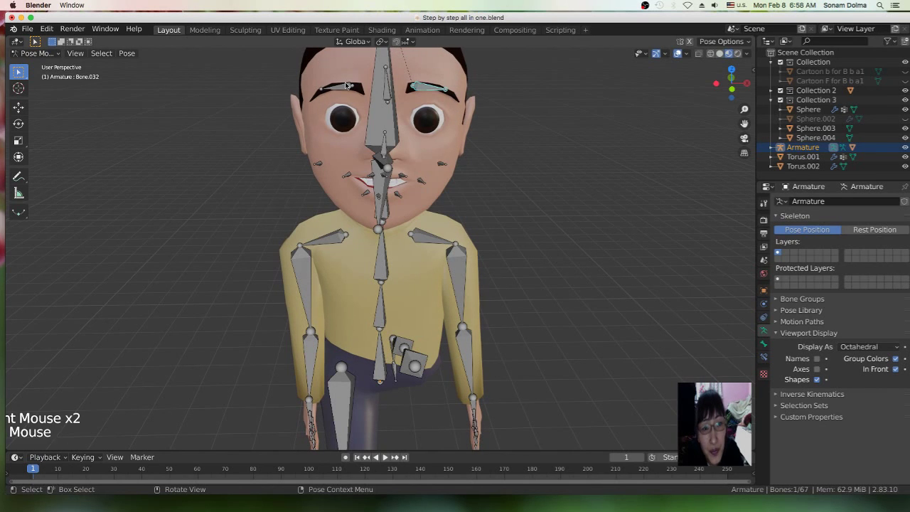
key("g")
right_click(328, 103)
- Select all the armature's bones and clear their pose rotation and location
scroll(497, 223, "down", 2)
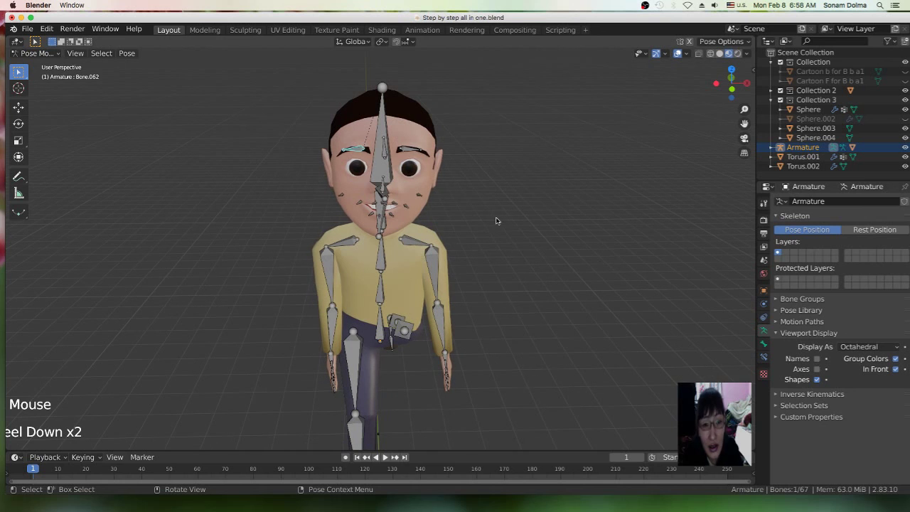
key("a")
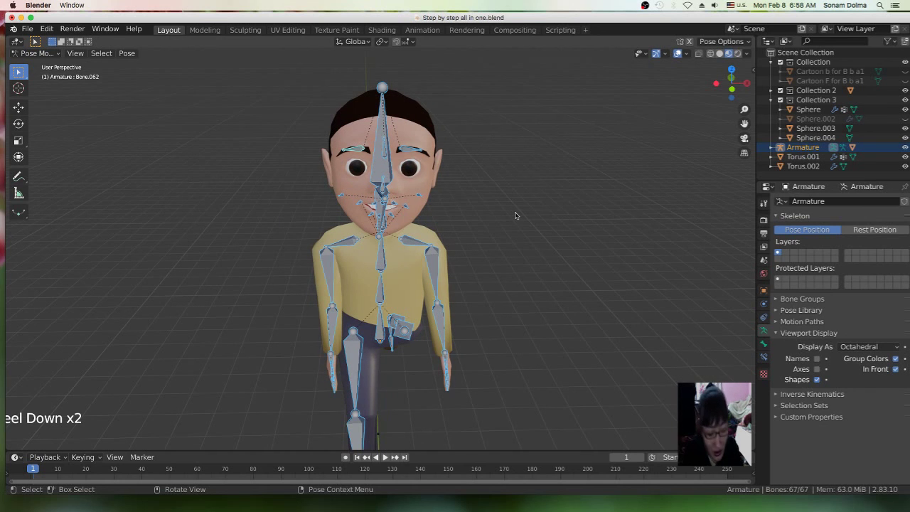
key("alt+r")
key("alt+g")
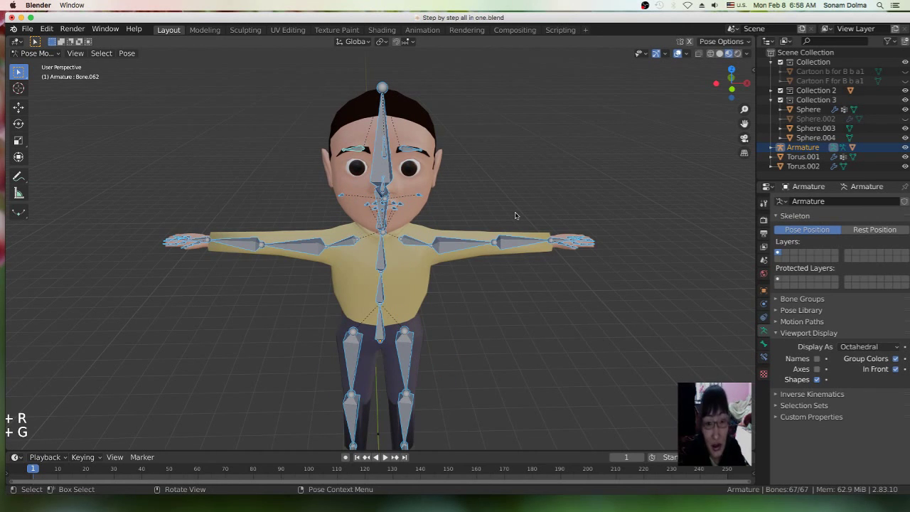
scroll(500, 277, "down", 2)
middle_click_drag(504, 291, 534, 264)
scroll(494, 254, "up", 1)
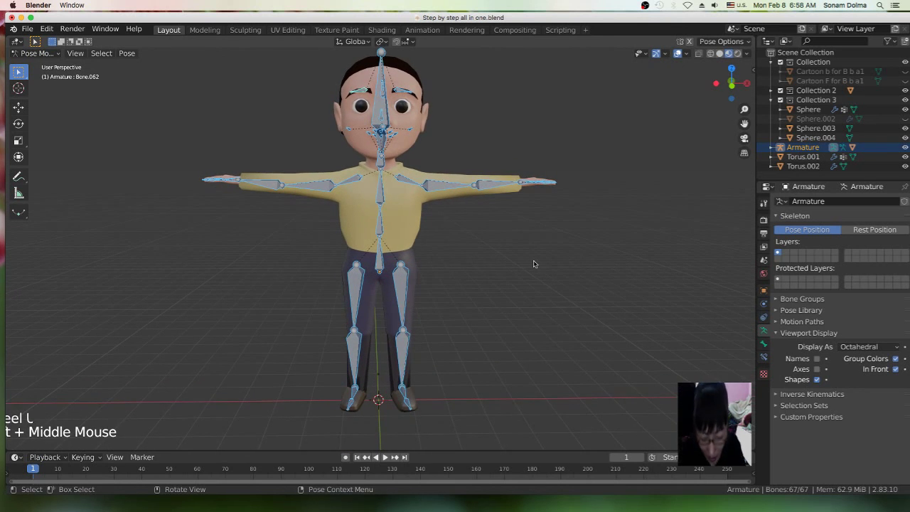